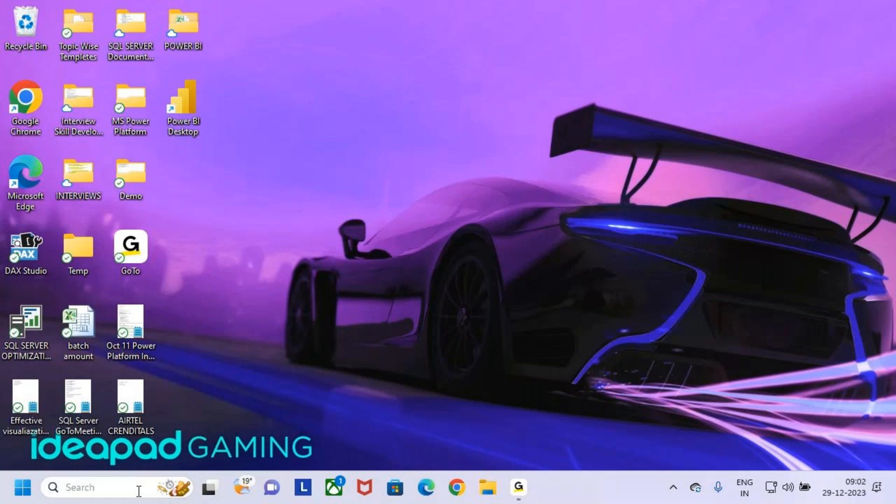
# Step: Search for NOTE from the taskbar to launch Notepad with a blank Untitled document
pyautogui.write('NOY')
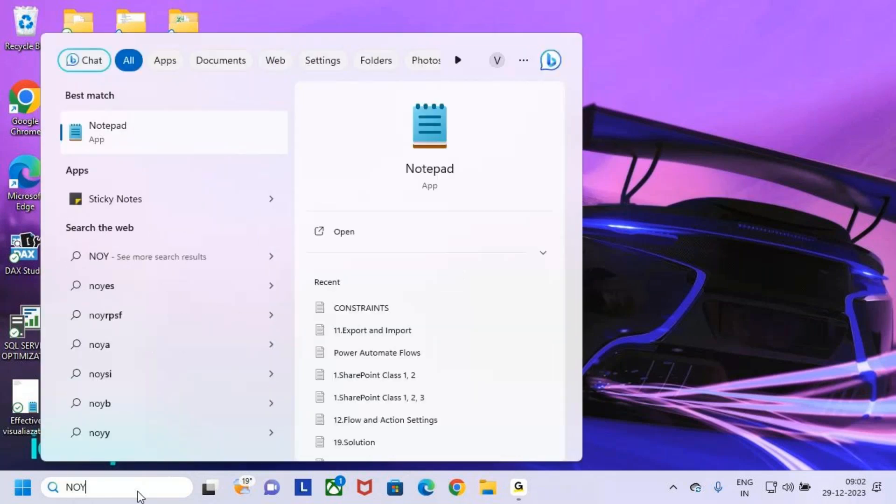
pyautogui.press('BackSpace')
pyautogui.write('TE')
pyautogui.press('Return')
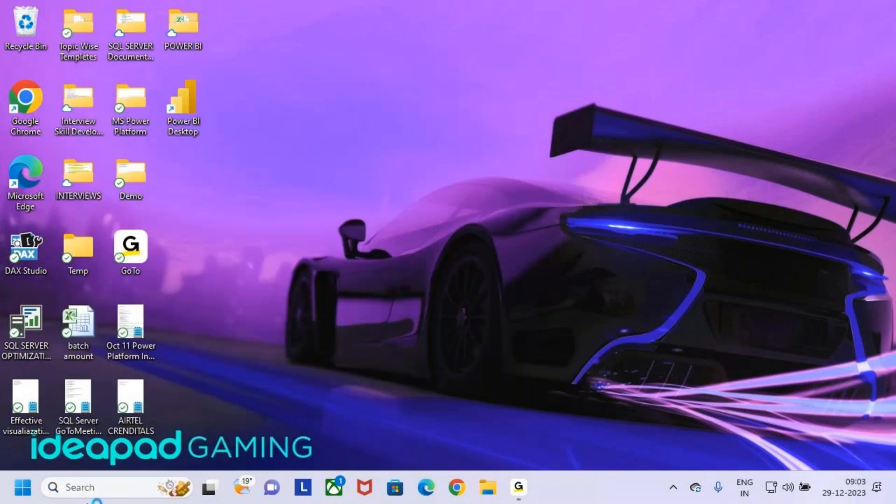
pyautogui.press('capslock')
# Step: Maximize Notepad and change its font family to Trebuchet MS in Settings
pyautogui.click(719, 101)
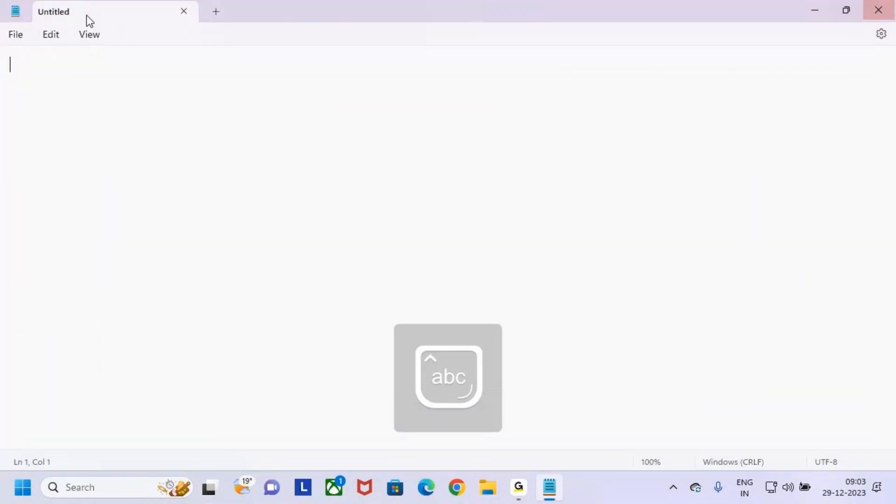
pyautogui.click(51, 35)
pyautogui.click(57, 346)
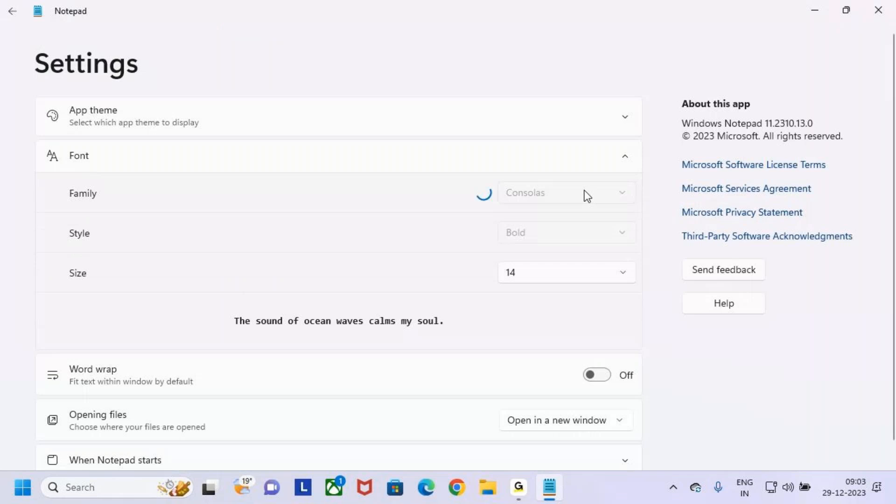
pyautogui.click(591, 197)
pyautogui.write('Trebuchet MS')
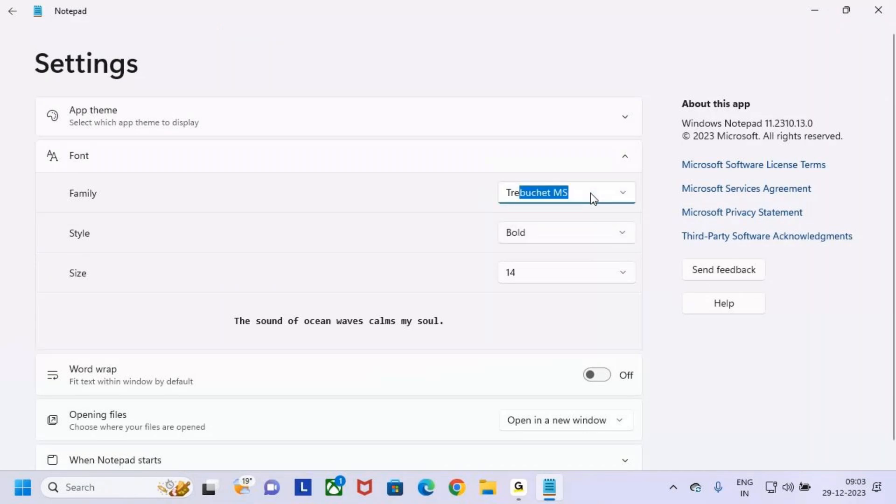
pyautogui.press('Return')
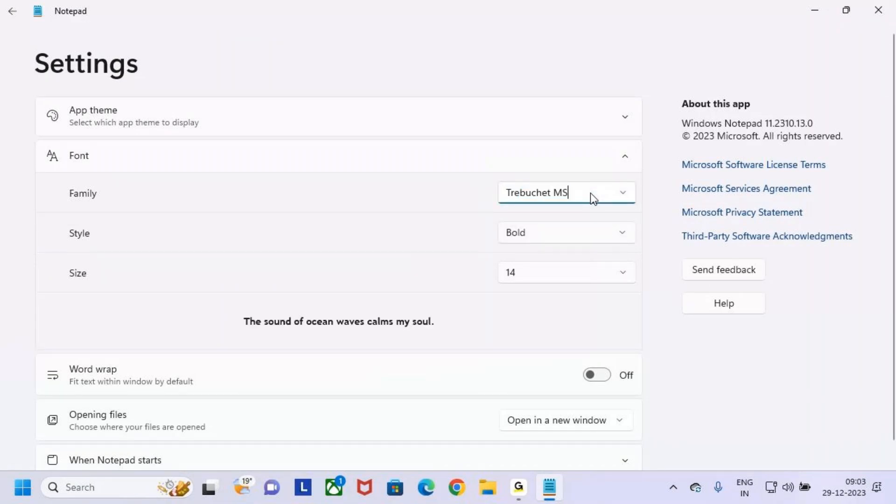
pyautogui.click(10, 13)
pyautogui.press('Return')
pyautogui.press('Return')
pyautogui.press('BackSpace')
pyautogui.press('BackSpace')
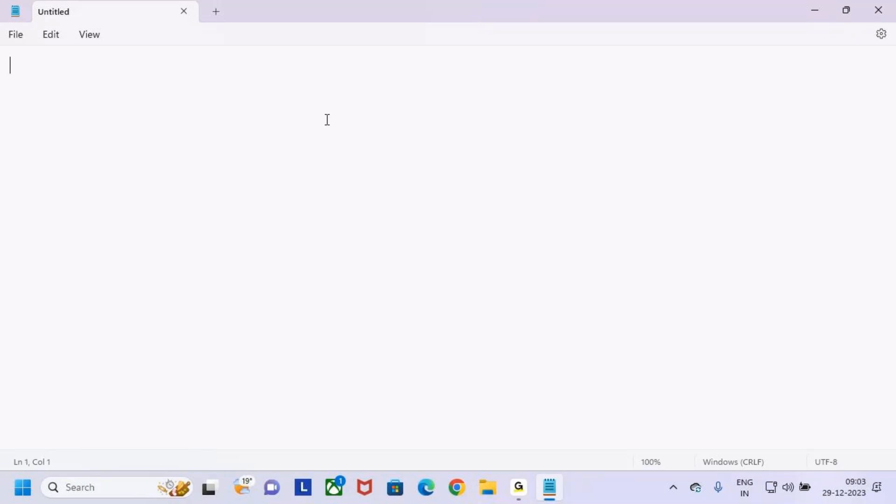
# Step: Start an indented numbered list with '1. Export and Import the Flows'
pyautogui.press('Return')
pyautogui.press('Tab')
pyautogui.write('1.')
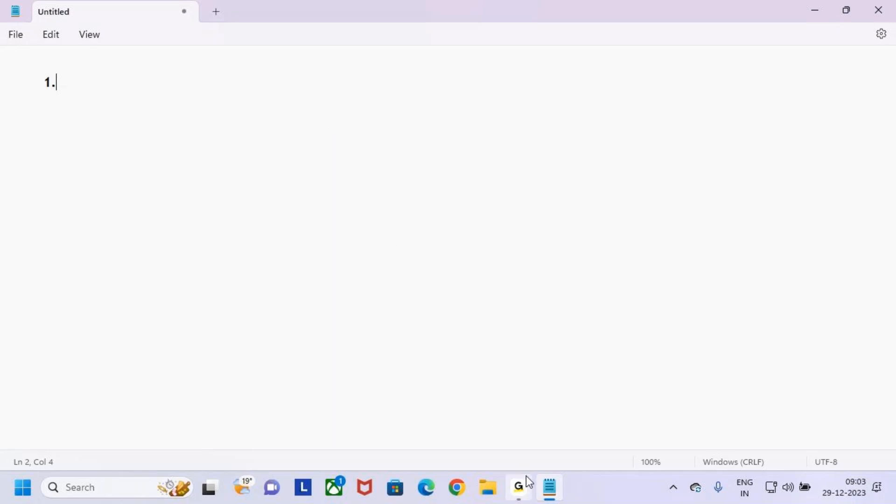
pyautogui.moveTo(529, 473)
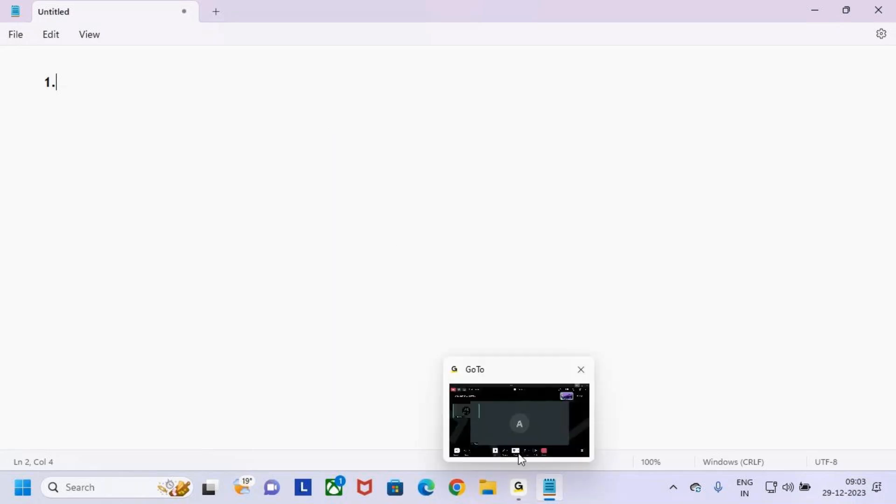
pyautogui.click(525, 416)
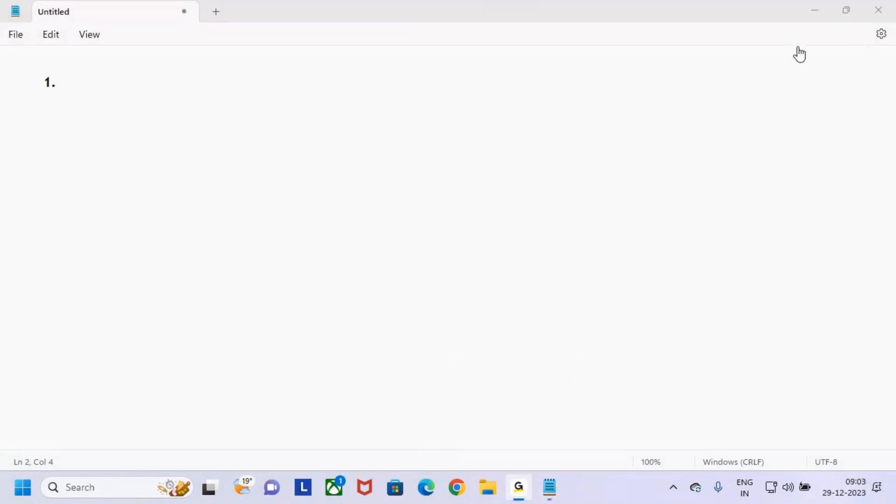
pyautogui.click(810, 13)
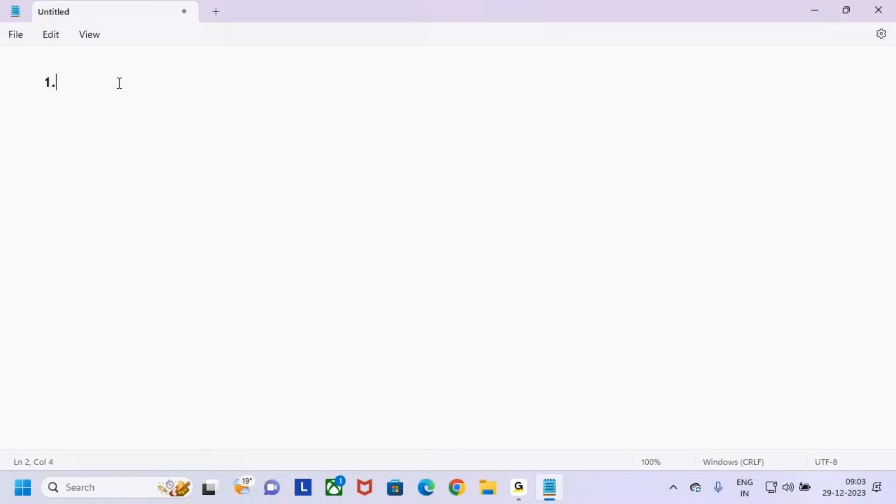
pyautogui.write('Exopopo')
pyautogui.press('BackSpace')
pyautogui.press('BackSpace')
pyautogui.press('BackSpace')
pyautogui.press('BackSpace')
pyautogui.press('BackSpace')
pyautogui.press('BackSpace')
pyautogui.press('BackSpace')
pyautogui.press('BackSpace')
pyautogui.write('Exp')
pyautogui.write('oe')
pyautogui.write('t and Im')
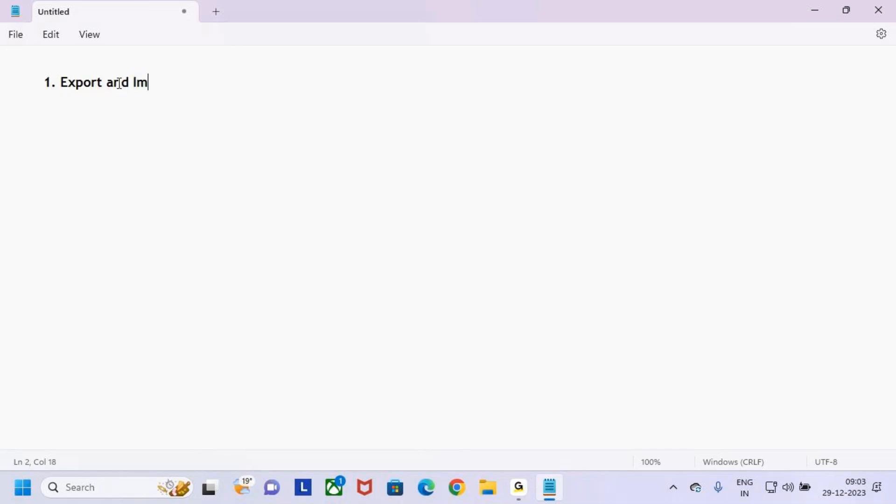
pyautogui.write('port the ')
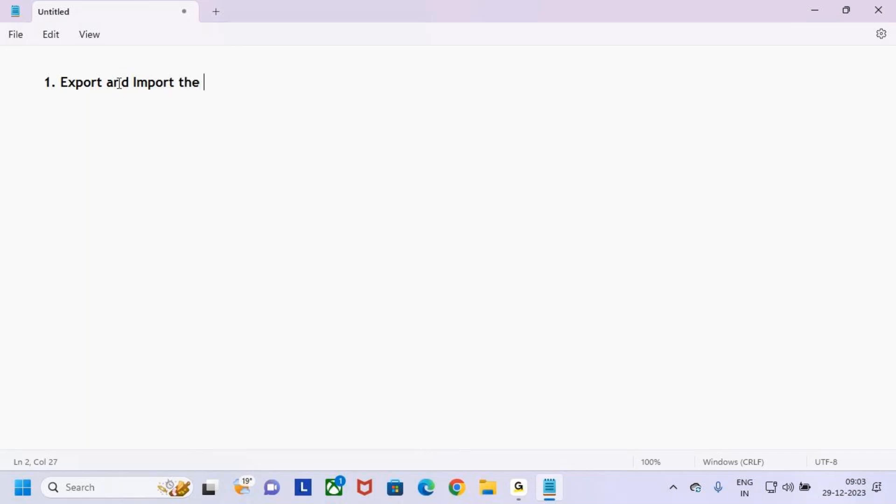
pyautogui.write('Flows')
pyautogui.press('Return')
# Step: Add topics '2. How to Create a Flow in Power Automate Mobile' and '3. What are Connectors'
pyautogui.write('2.How to')
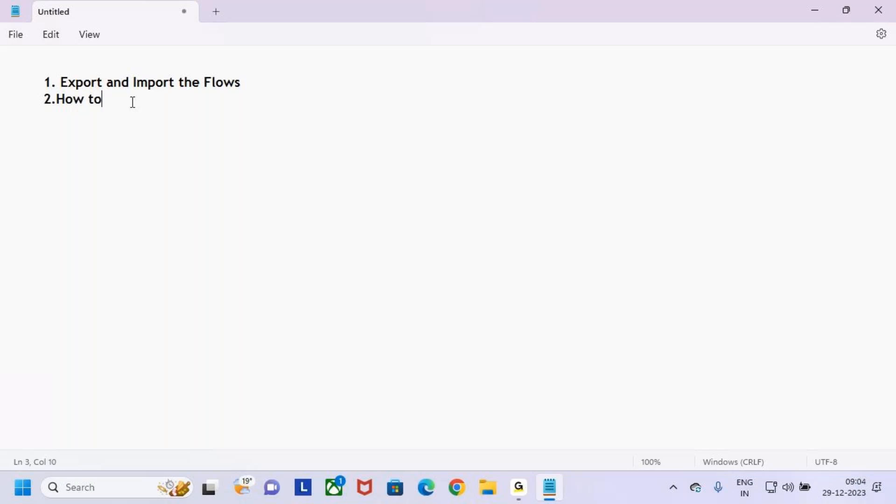
pyautogui.write(' Create a Flow')
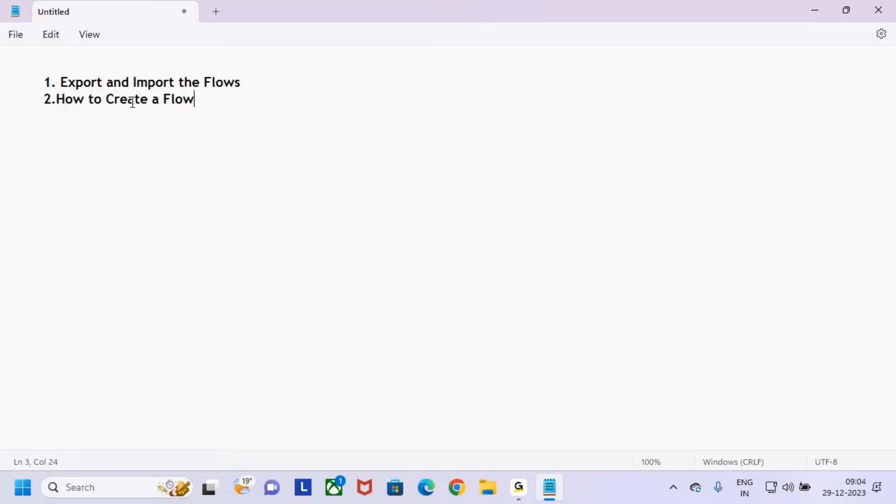
pyautogui.write(' in Power ')
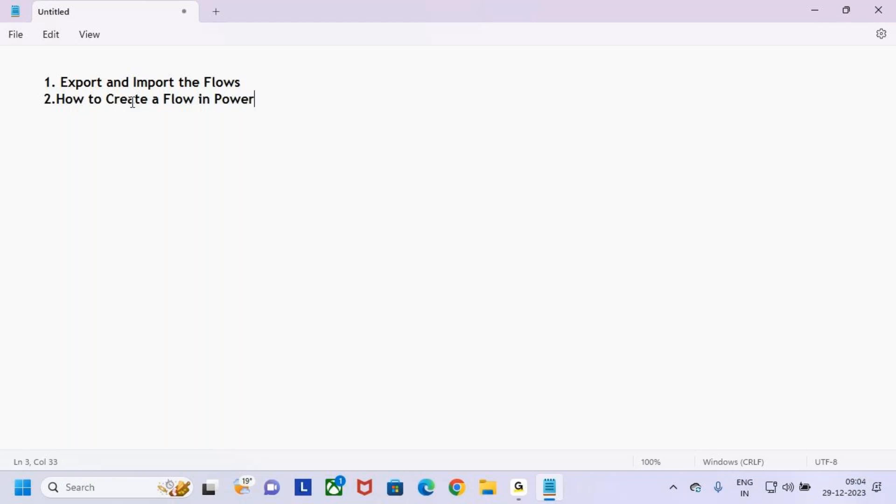
pyautogui.write('Automa')
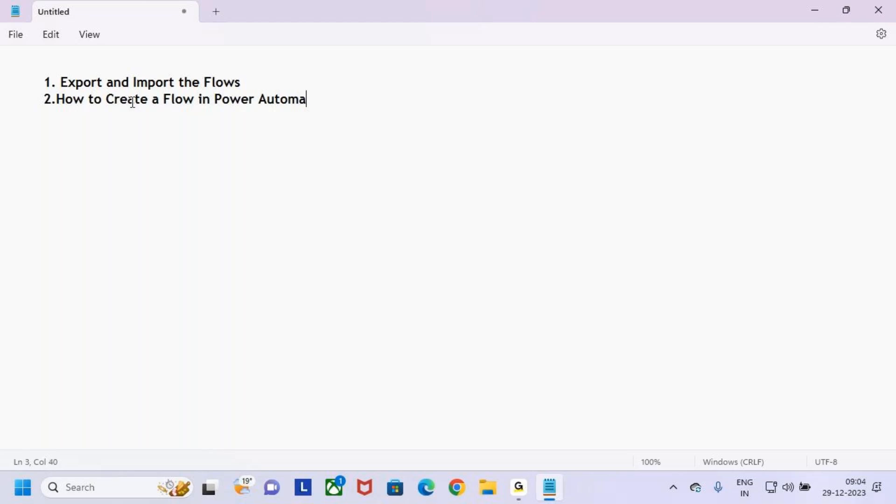
pyautogui.write('te Mog')
pyautogui.press('BackSpace')
pyautogui.write('bile ')
pyautogui.write('3.')
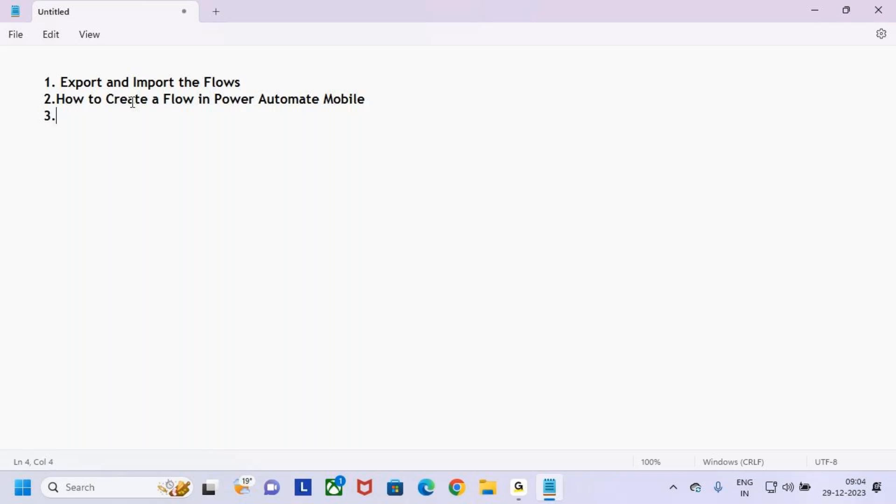
pyautogui.write('C')
pyautogui.press('BackSpace')
pyautogui.write('What are Copo')
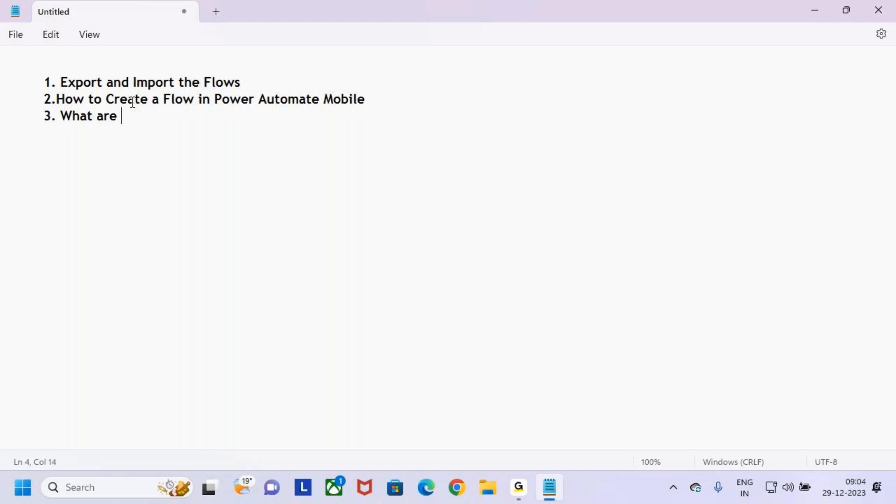
pyautogui.press('BackSpace')
pyautogui.press('BackSpace')
pyautogui.press('BackSpace')
pyautogui.press('BackSpace')
pyautogui.press('BackSpace')
pyautogui.press('BackSpace')
pyautogui.press('BackSpace')
pyautogui.press('BackSpace')
pyautogui.press('BackSpace')
pyautogui.press('BackSpace')
pyautogui.write('t are Connectors')
# Step: Fix the end of 'What are Connectors' and prepare an indented line for topic four
pyautogui.click(58, 100)
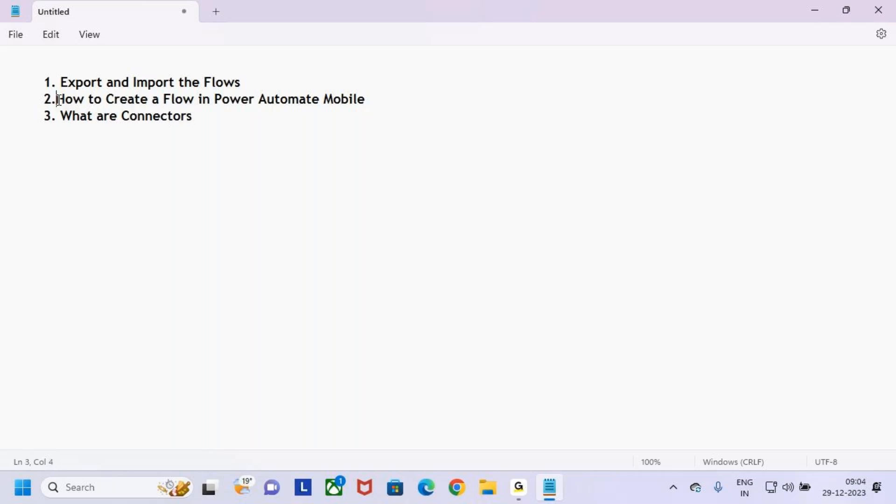
pyautogui.click(228, 118)
pyautogui.press('BackSpace')
pyautogui.press('BackSpace')
pyautogui.write('rs')
pyautogui.press('Return')
pyautogui.press('Return')
pyautogui.press('Tab')
pyautogui.write('4')
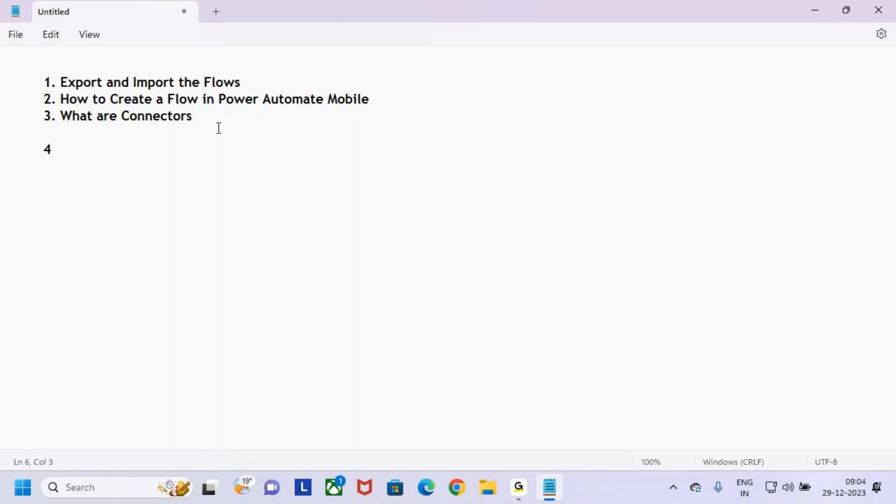
pyautogui.press('BackSpace')
pyautogui.press('Return')
pyautogui.press('Tab')
pyautogui.click(78, 133)
pyautogui.press('BackSpace')
pyautogui.press('BackSpace')
pyautogui.press('Tab')
pyautogui.press('BackSpace')
pyautogui.press('BackSpace')
pyautogui.press('BackSpace')
pyautogui.press('BackSpace')
pyautogui.write('rs')
pyautogui.press('Return')
pyautogui.press('Tab')
# Step: Add '4. How to Share the Flows' and '5. What are the License' to the list
pyautogui.write('4. How to ')
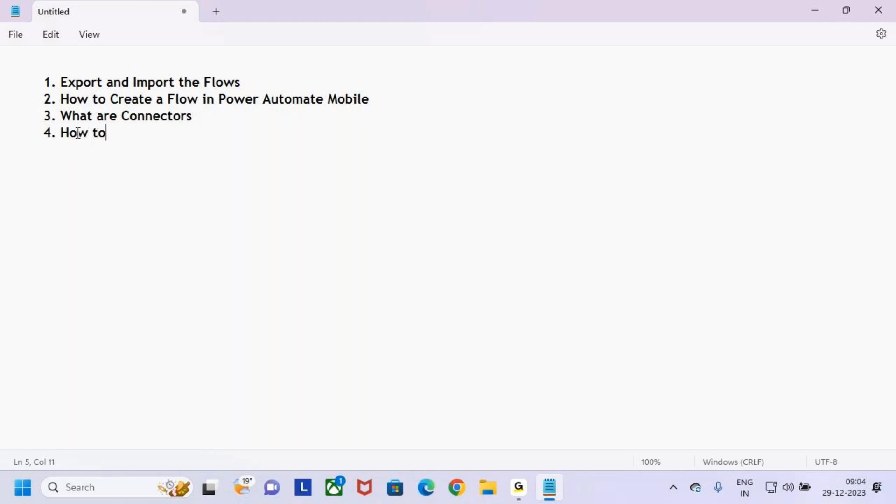
pyautogui.write('Share the Flows')
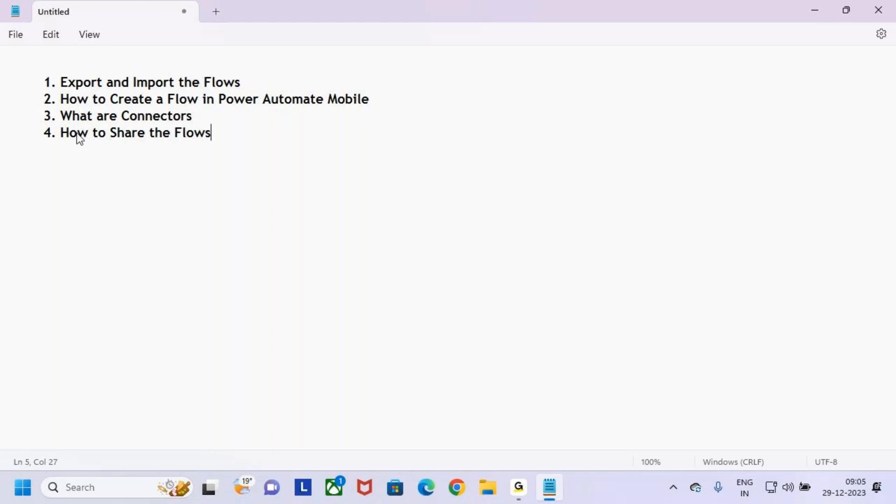
pyautogui.press('Return')
pyautogui.write('5.What ')
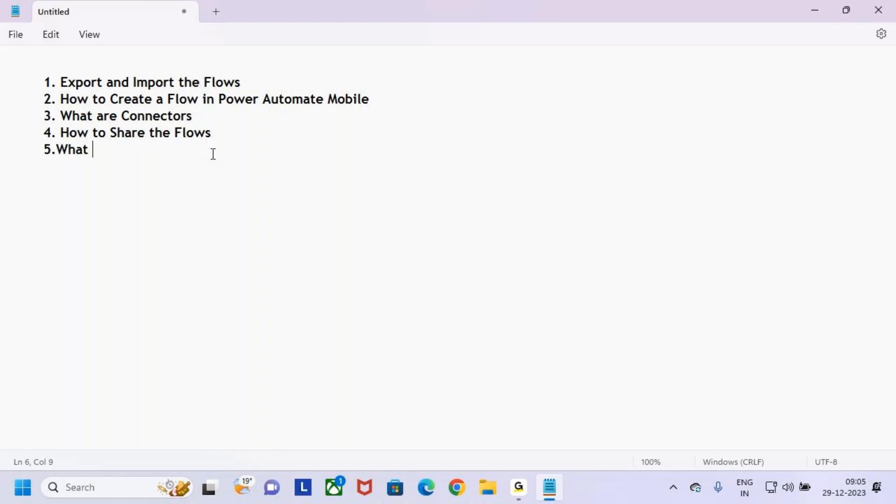
pyautogui.write('are r')
pyautogui.press('BackSpace')
pyautogui.press('BackSpace')
pyautogui.press('BackSpace')
pyautogui.press('BackSpace')
pyautogui.press('BackSpace')
pyautogui.press('BackSpace')
pyautogui.press('BackSpace')
pyautogui.press('BackSpace')
pyautogui.write('at are the Li')
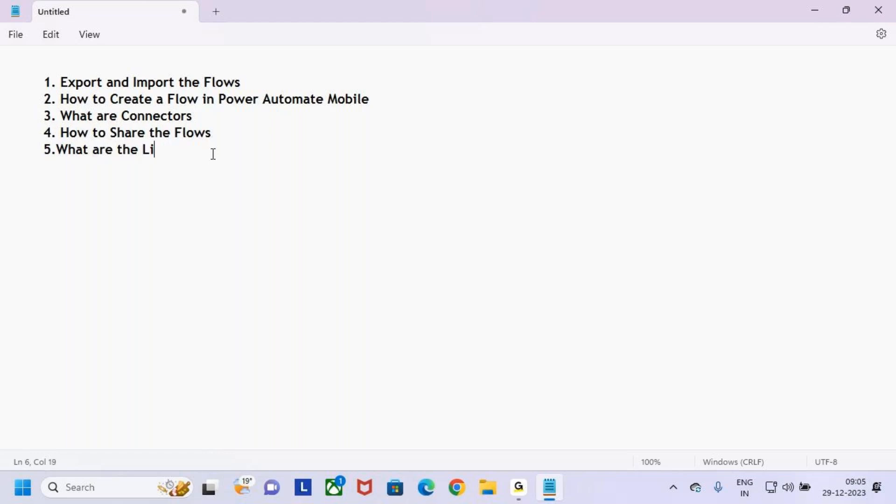
pyautogui.write('cense')
# Step: Tidy the end of the list, add a blank line below it, then restore down Notepad
pyautogui.moveTo(210, 151); pyautogui.dragTo(8, 80)
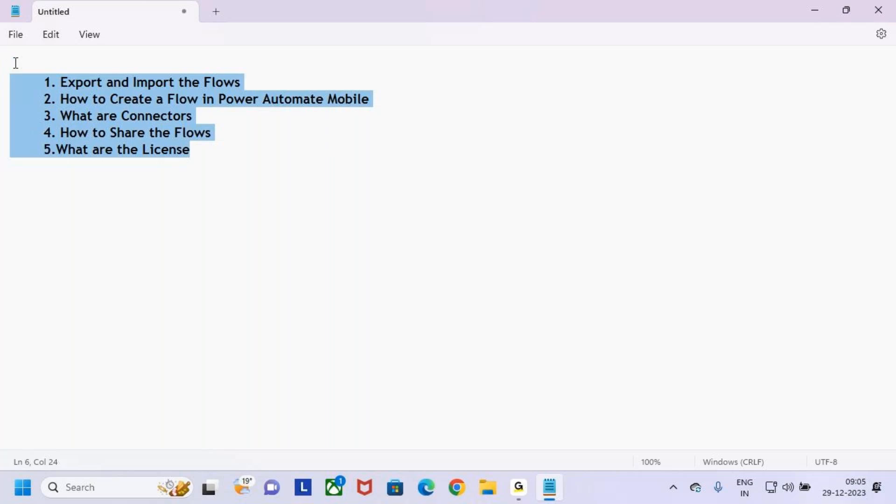
pyautogui.click(206, 152)
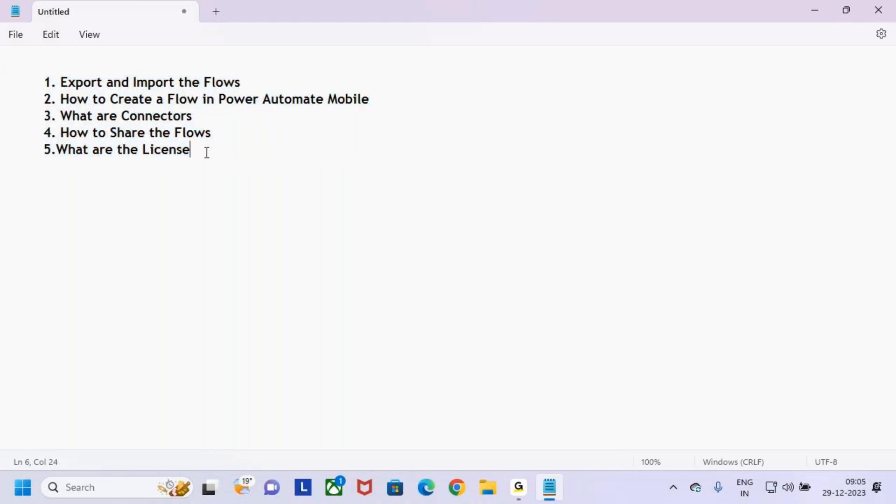
pyautogui.press('BackSpace')
pyautogui.press('BackSpace')
pyautogui.press('Return')
pyautogui.press('Tab')
pyautogui.moveTo(44, 82)
pyautogui.mouseDown()
pyautogui.moveTo(247, 83)
pyautogui.moveTo(35, 82)
pyautogui.mouseUp()
pyautogui.click(259, 84)
pyautogui.click(309, 207)
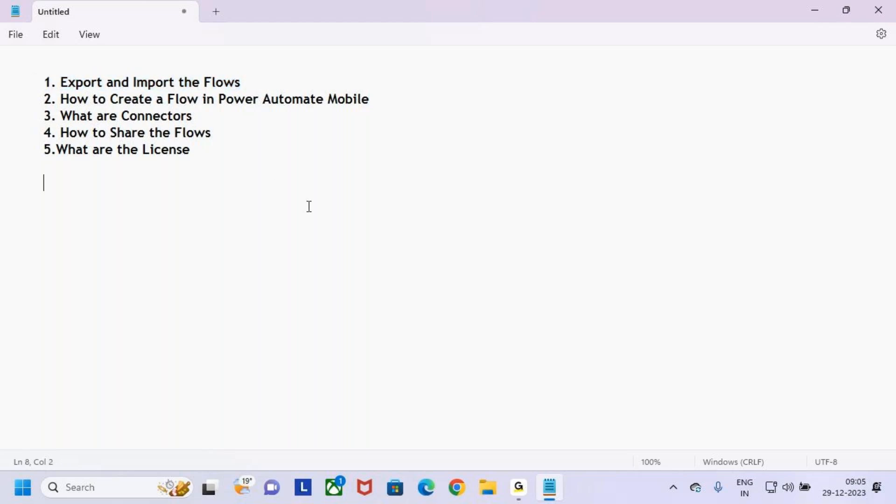
pyautogui.click(518, 488)
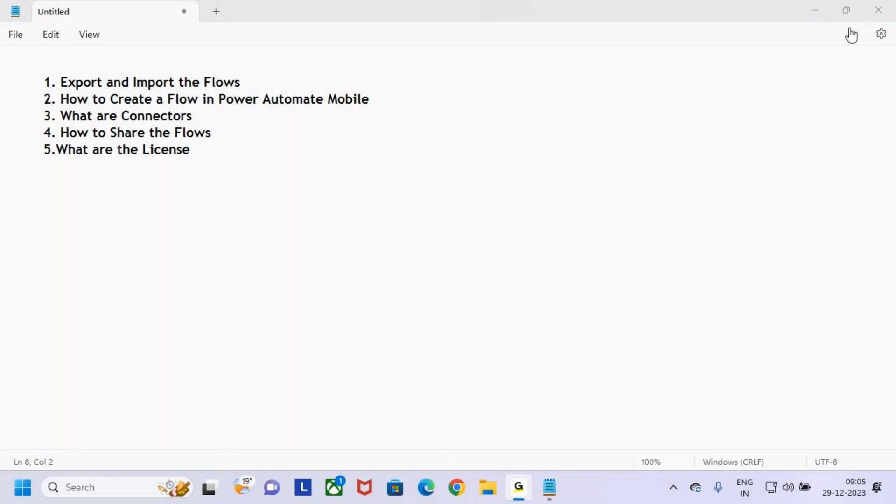
pyautogui.click(812, 10)
pyautogui.click(845, 10)
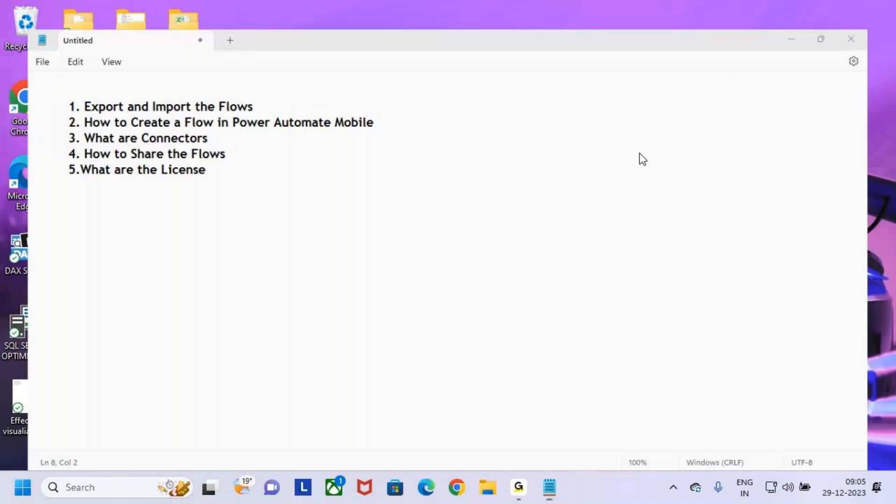
# Step: Minimize Notepad, launch Google Chrome and go to make.powerautomate.com
pyautogui.click(788, 39)
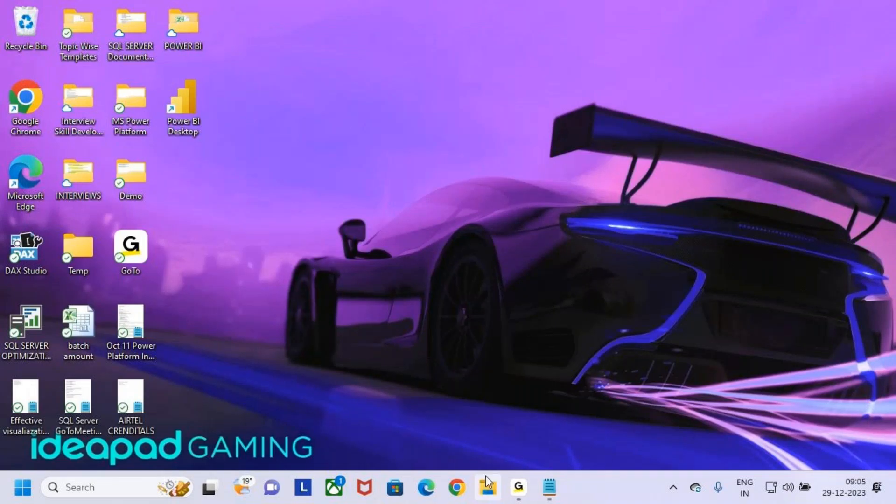
pyautogui.click(456, 489)
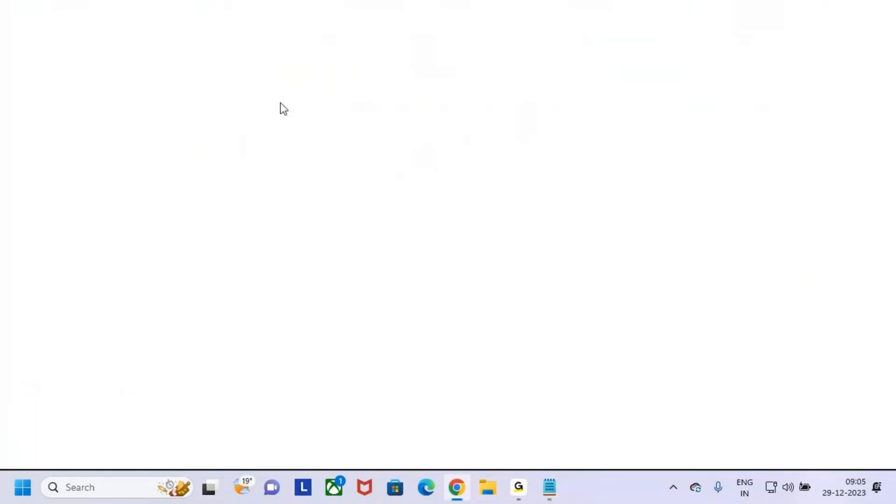
pyautogui.click(256, 44)
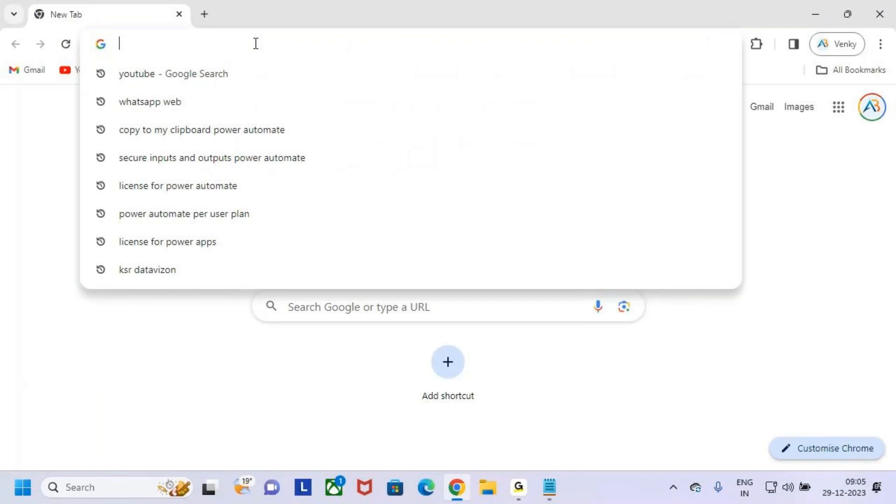
pyautogui.write('make')
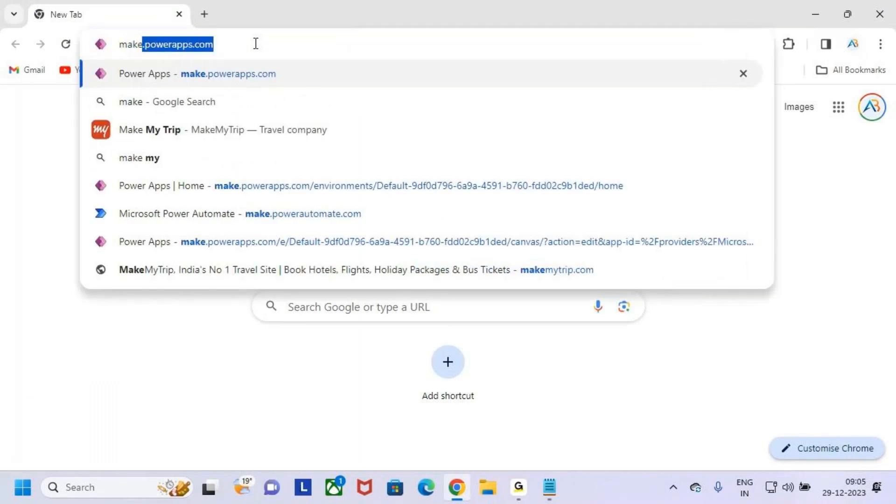
pyautogui.write('.power')
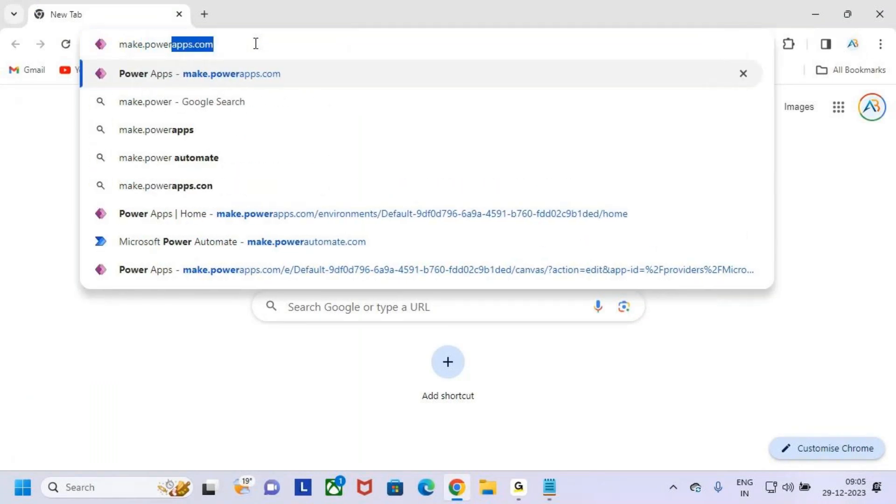
pyautogui.write('au')
pyautogui.press('Return')
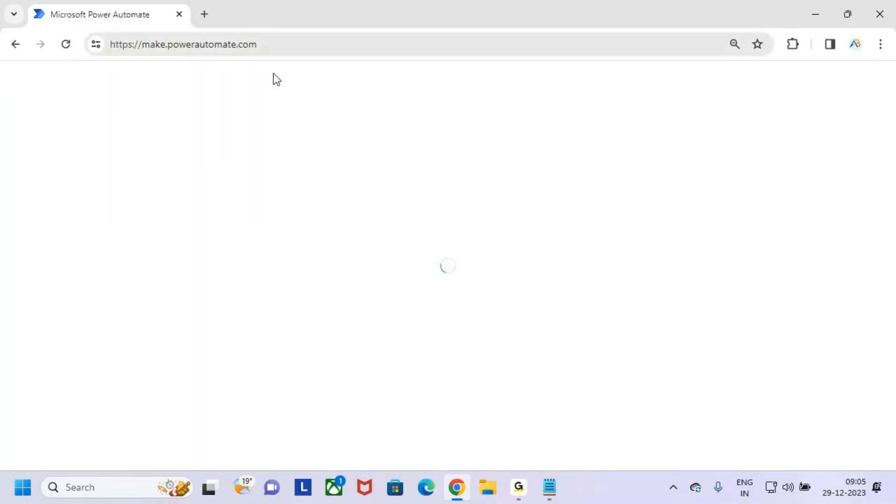
# Step: Open My flows and scroll the cloud flows list down to Leave Approval
pyautogui.click(525, 490)
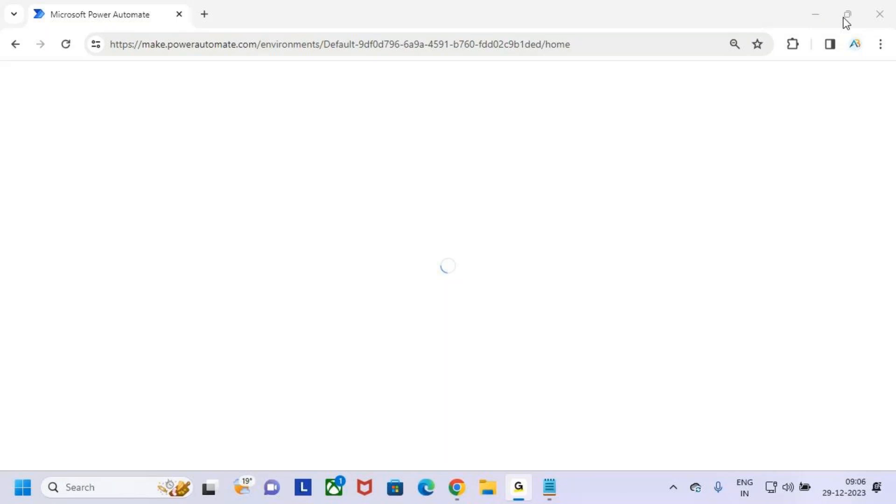
pyautogui.click(808, 9)
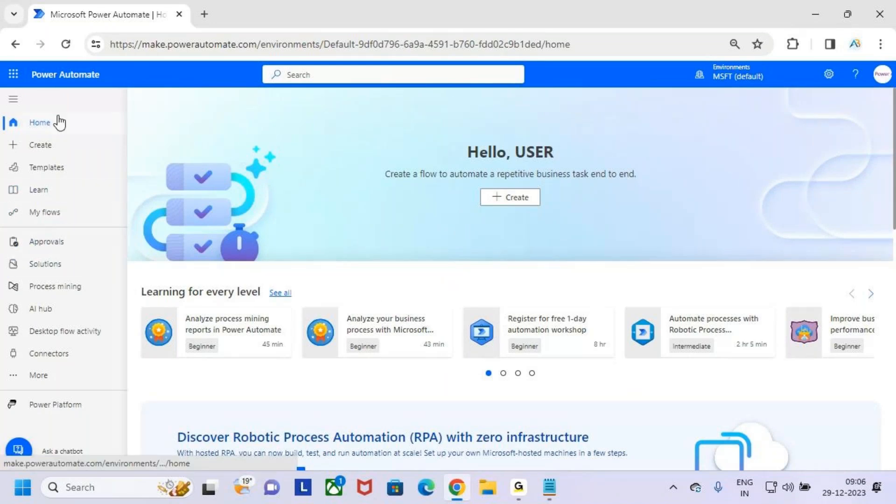
pyautogui.click(53, 215)
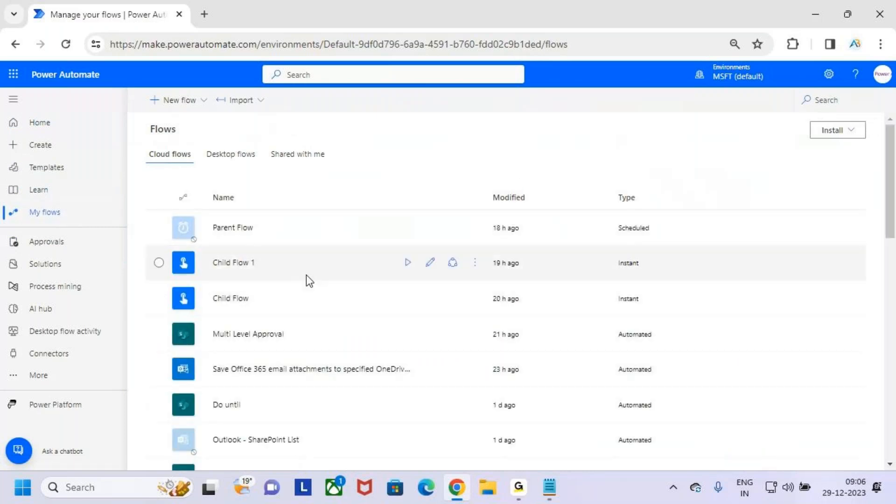
pyautogui.scroll(-15, 316, 327)
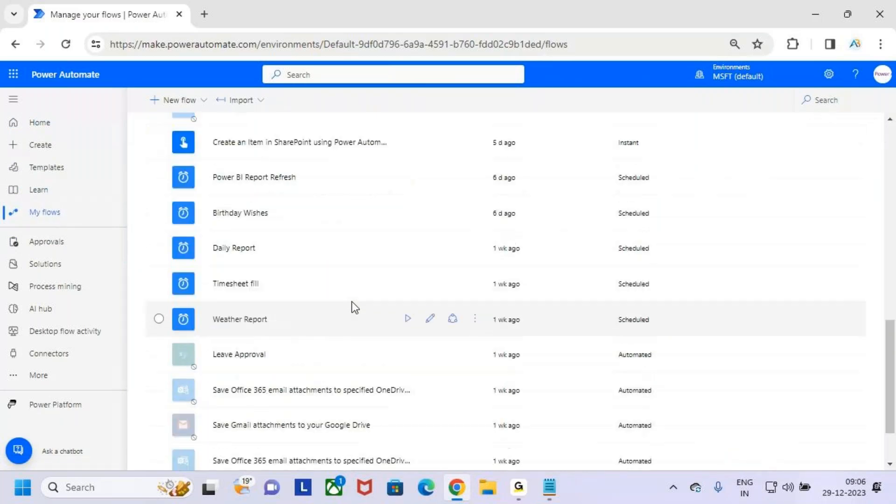
pyautogui.scroll(13, 359, 290)
pyautogui.scroll(2, 337, 303)
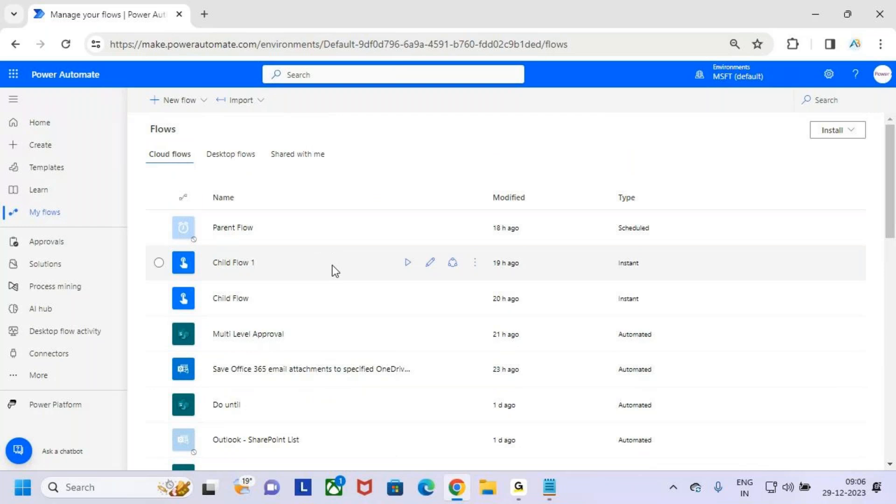
pyautogui.scroll(-2, 320, 312)
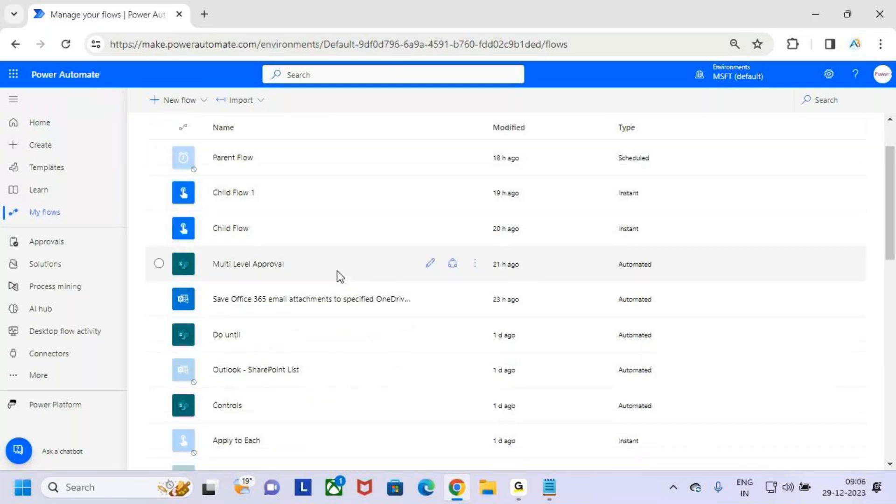
pyautogui.scroll(-6, 336, 275)
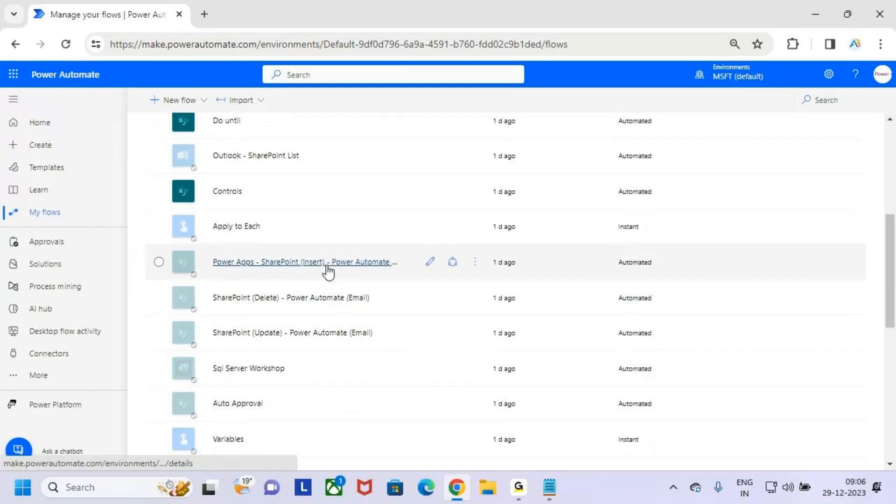
pyautogui.scroll(-4, 328, 270)
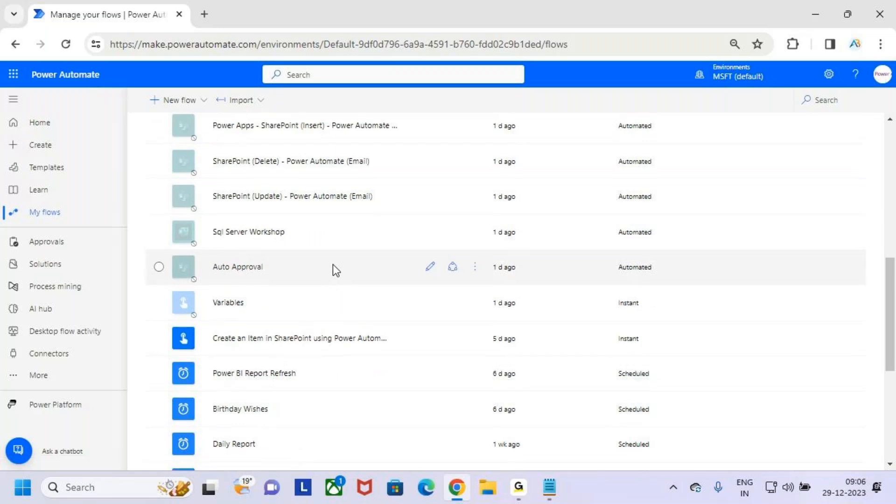
pyautogui.scroll(-6, 333, 270)
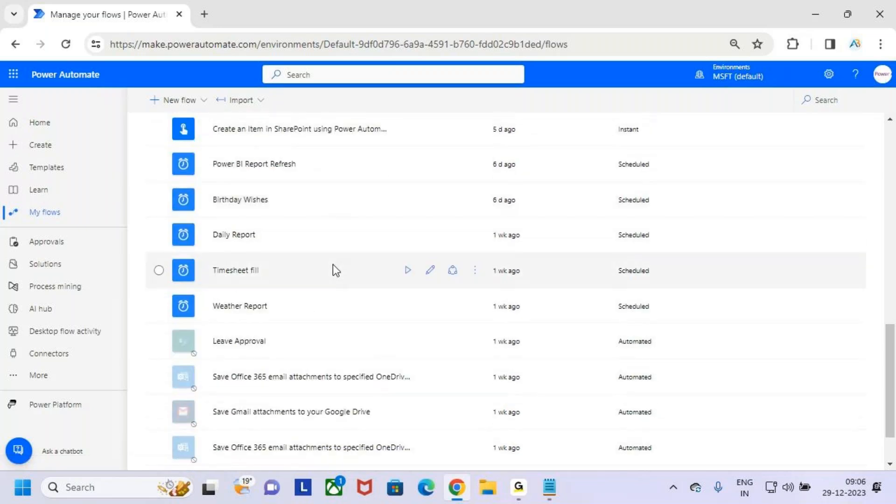
pyautogui.scroll(-2, 334, 270)
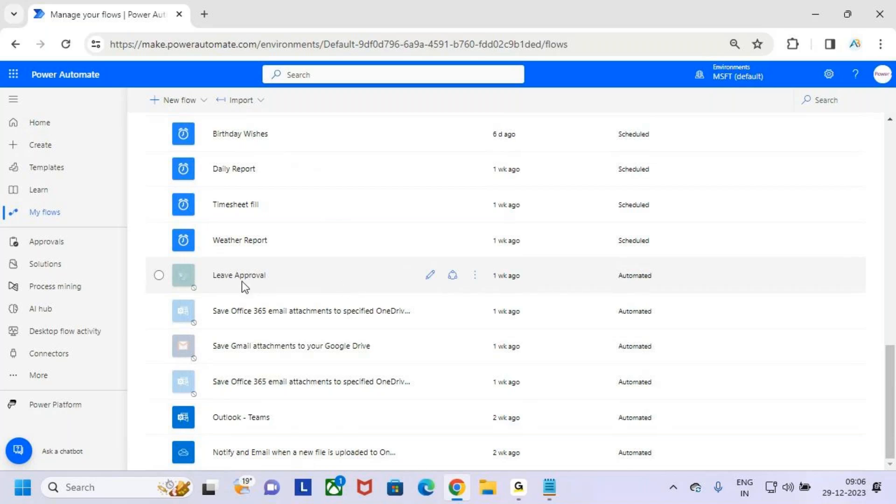
# Step: Select the Leave Approval flow and open its details page
pyautogui.click(475, 276)
pyautogui.click(518, 394)
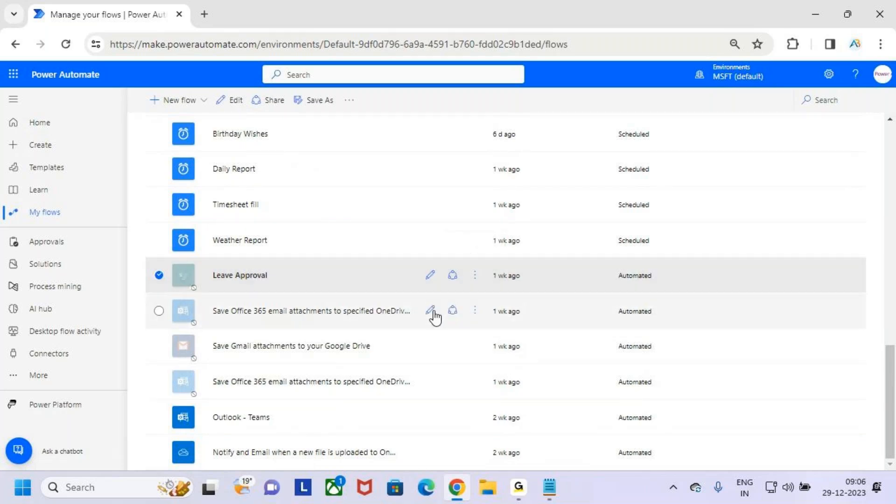
pyautogui.click(346, 251)
pyautogui.click(341, 276)
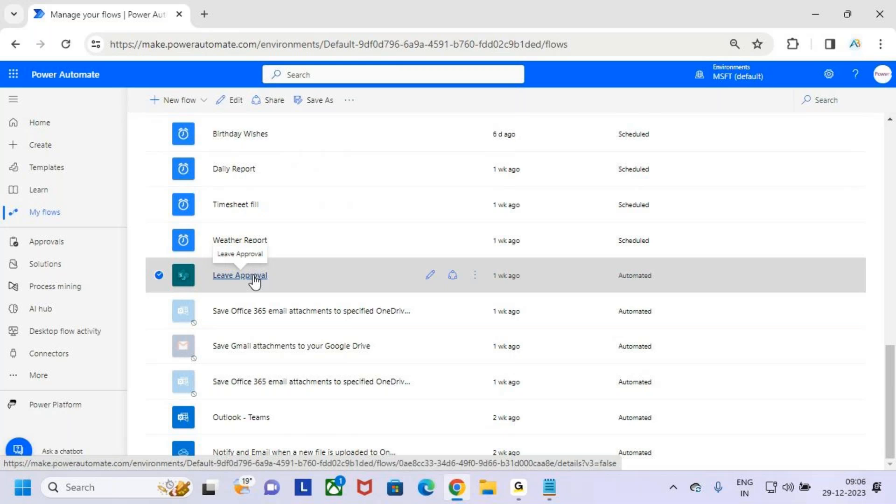
pyautogui.click(252, 276)
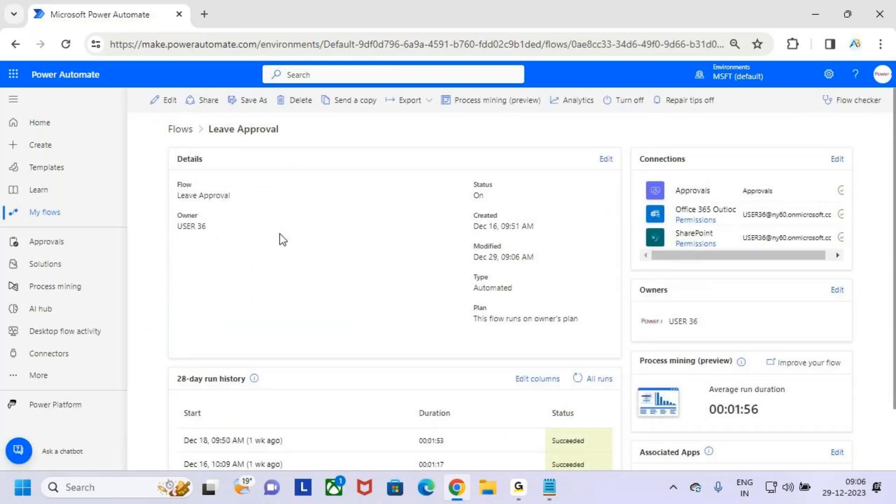
pyautogui.hotkey('ctrl', '2')
pyautogui.moveTo(169, 147)
pyautogui.mouseDown()
pyautogui.moveTo(345, 229)
pyautogui.moveTo(854, 409)
pyautogui.mouseUp()
pyautogui.press('e')
pyautogui.moveTo(213, 141); pyautogui.dragTo(254, 135)
pyautogui.moveTo(165, 151); pyautogui.dragTo(604, 359)
pyautogui.moveTo(632, 150)
pyautogui.mouseDown()
pyautogui.moveTo(766, 261)
pyautogui.moveTo(865, 280)
pyautogui.mouseUp()
pyautogui.moveTo(635, 283)
pyautogui.mouseDown()
pyautogui.moveTo(762, 337)
pyautogui.moveTo(855, 355)
pyautogui.mouseUp()
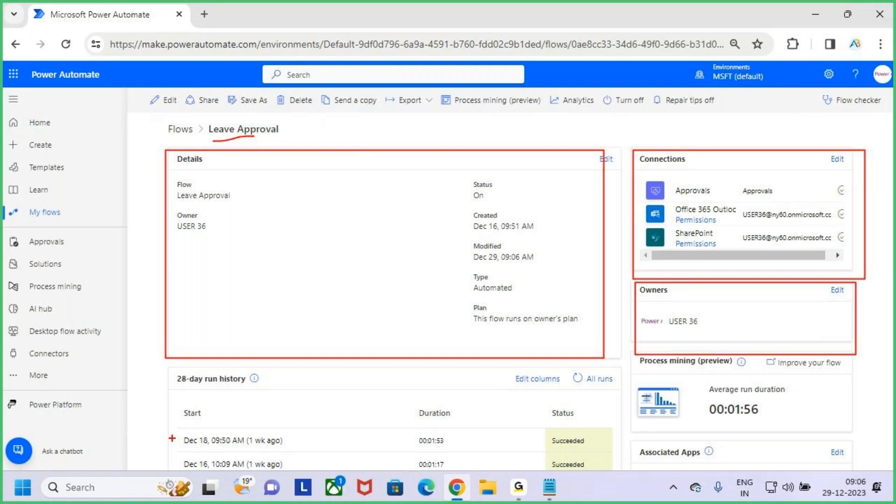
pyautogui.press('Escape')
pyautogui.scroll(-2, 141, 413)
pyautogui.hotkey('ctrl', '2')
pyautogui.moveTo(167, 303)
pyautogui.mouseDown()
pyautogui.moveTo(490, 427)
pyautogui.moveTo(619, 456)
pyautogui.mouseUp()
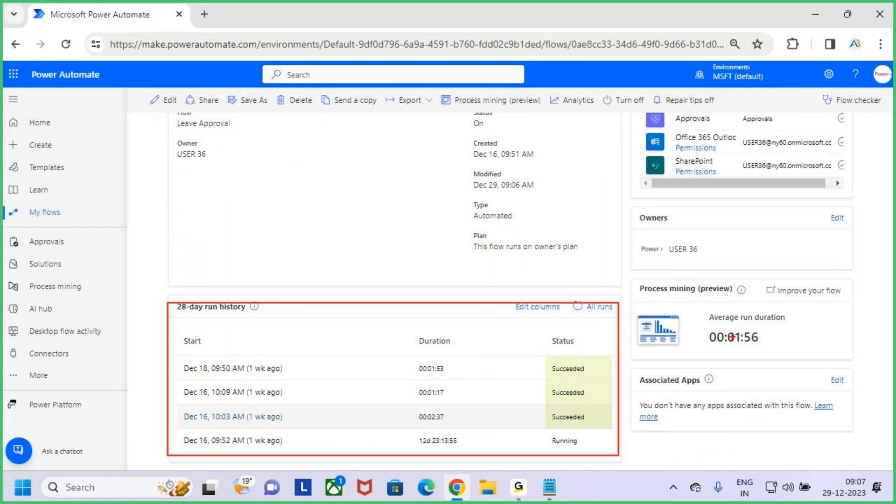
pyautogui.moveTo(704, 304)
pyautogui.mouseDown()
pyautogui.moveTo(751, 343)
pyautogui.moveTo(825, 354)
pyautogui.mouseUp()
pyautogui.moveTo(818, 323); pyautogui.dragTo(868, 284)
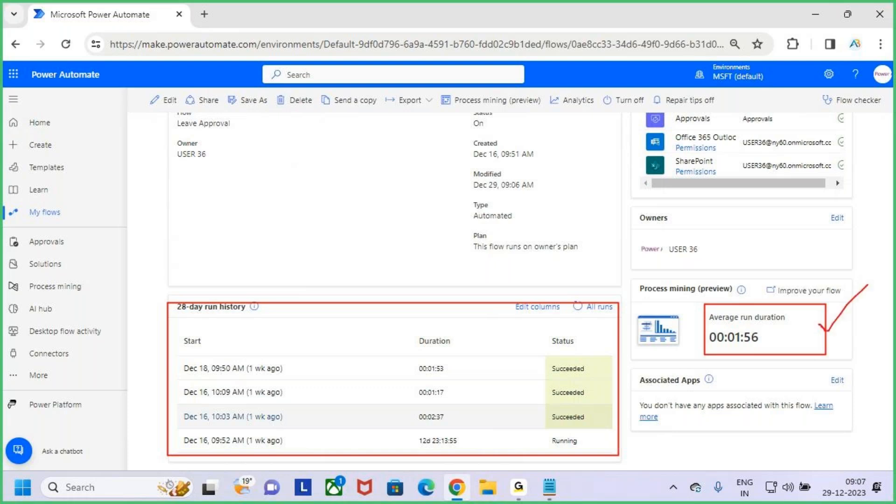
pyautogui.press('Escape')
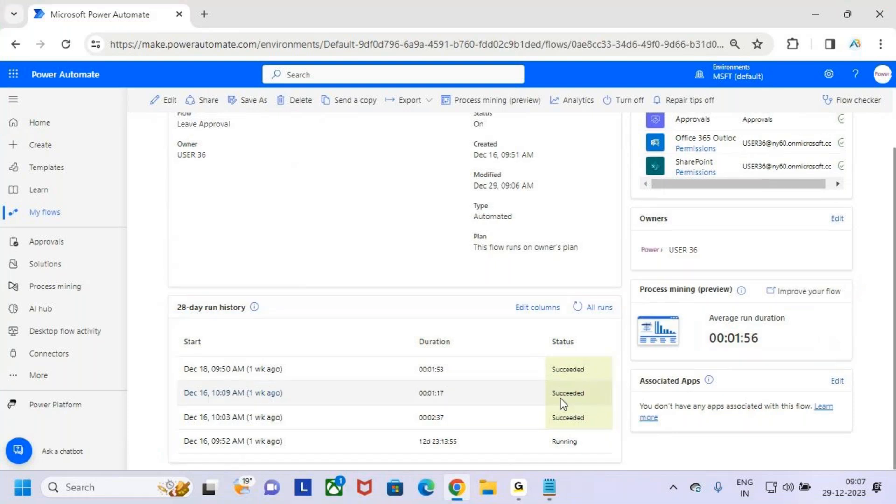
pyautogui.scroll(2, 560, 399)
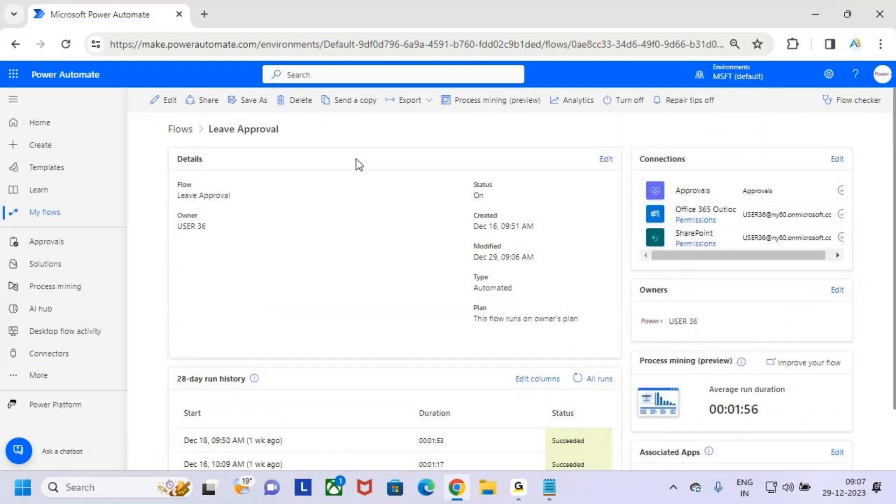
pyautogui.hotkey('ctrl', '2')
pyautogui.moveTo(203, 119)
pyautogui.mouseDown()
pyautogui.moveTo(292, 146)
pyautogui.moveTo(290, 127)
pyautogui.moveTo(292, 135)
pyautogui.moveTo(320, 86)
pyautogui.mouseUp()
pyautogui.press('e')
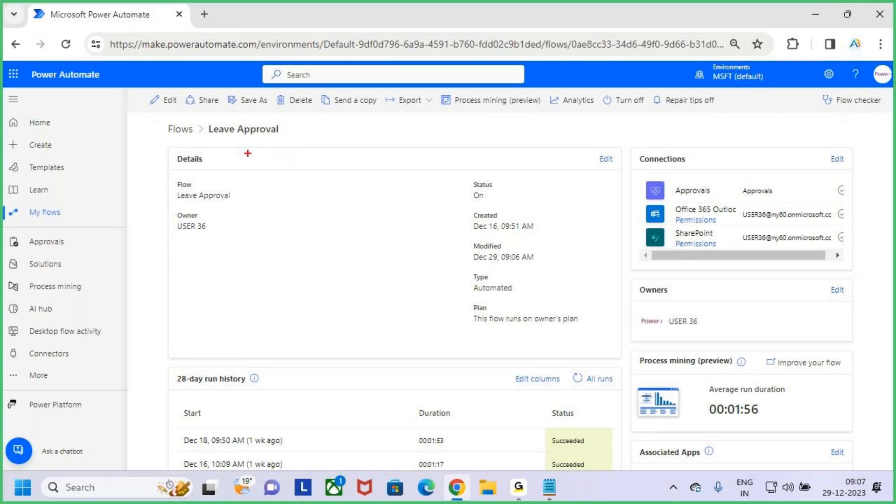
pyautogui.moveTo(163, 121)
pyautogui.mouseDown()
pyautogui.moveTo(673, 374)
pyautogui.moveTo(744, 426)
pyautogui.mouseUp()
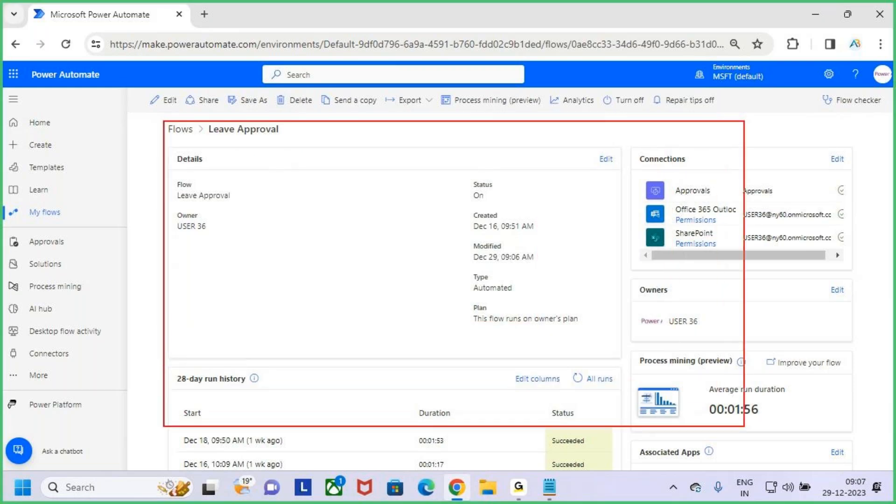
pyautogui.press('Escape')
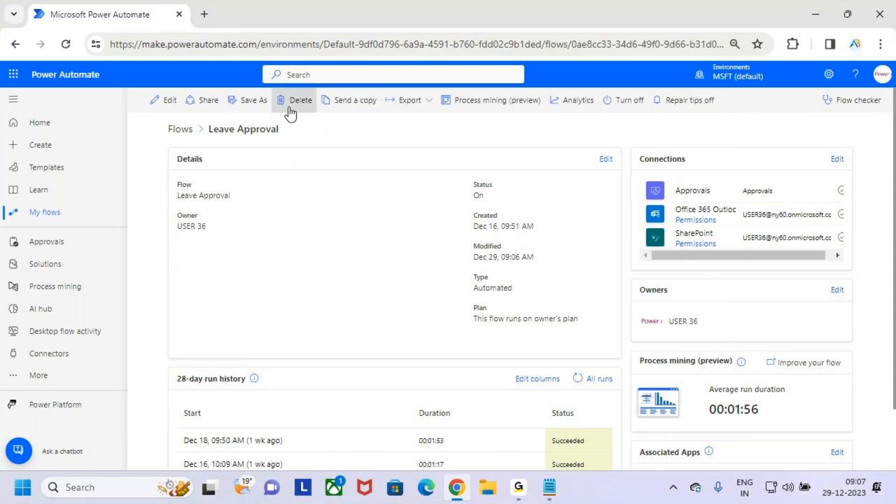
pyautogui.hotkey('ctrl', '2')
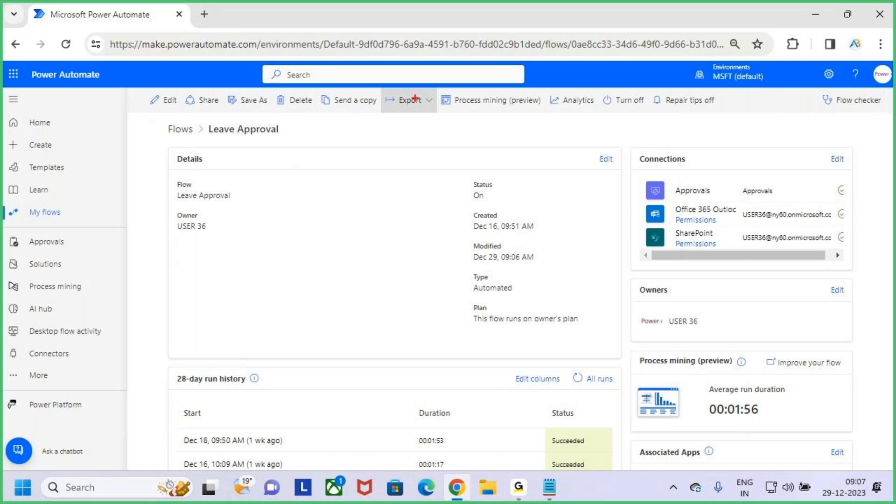
# Step: Mark up the Export menu and export the flow as a Package (.zip)
pyautogui.moveTo(381, 89)
pyautogui.mouseDown()
pyautogui.moveTo(439, 116)
pyautogui.moveTo(482, 70)
pyautogui.mouseUp()
pyautogui.press('Escape')
pyautogui.click(425, 103)
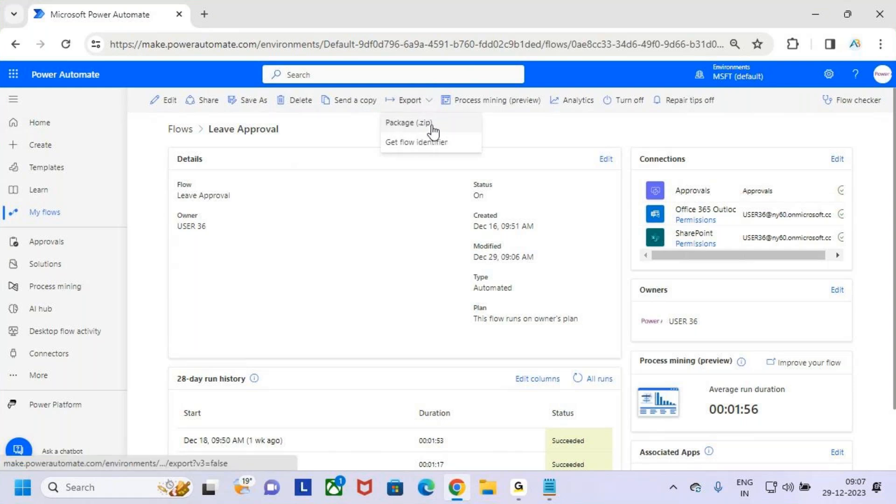
pyautogui.hotkey('ctrl', '2')
pyautogui.moveTo(378, 116)
pyautogui.mouseDown()
pyautogui.moveTo(457, 131)
pyautogui.moveTo(474, 89)
pyautogui.mouseUp()
pyautogui.press('Escape')
pyautogui.click(443, 124)
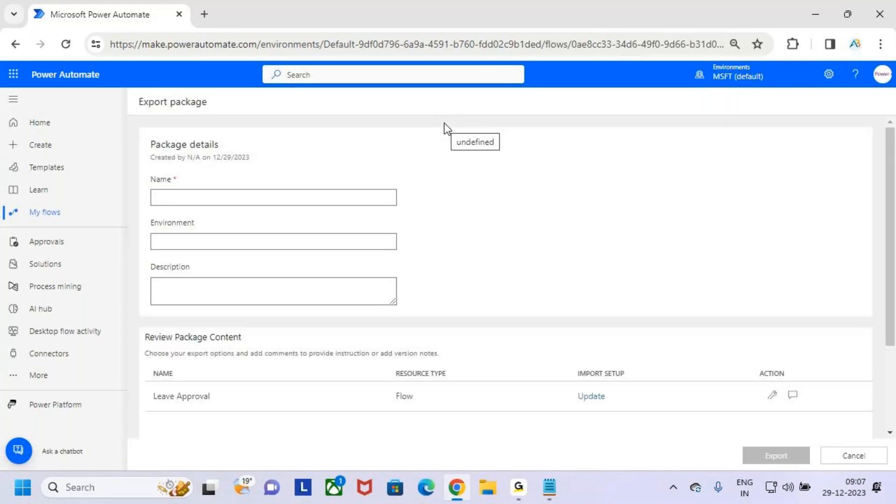
# Step: Highlight the Package details section and enter the package name Approvals
pyautogui.hotkey('ctrl', '2')
pyautogui.moveTo(147, 136); pyautogui.dragTo(287, 163)
pyautogui.moveTo(218, 102)
pyautogui.mouseDown()
pyautogui.moveTo(223, 132)
pyautogui.moveTo(237, 109)
pyautogui.mouseUp()
pyautogui.press('Escape')
pyautogui.click(256, 200)
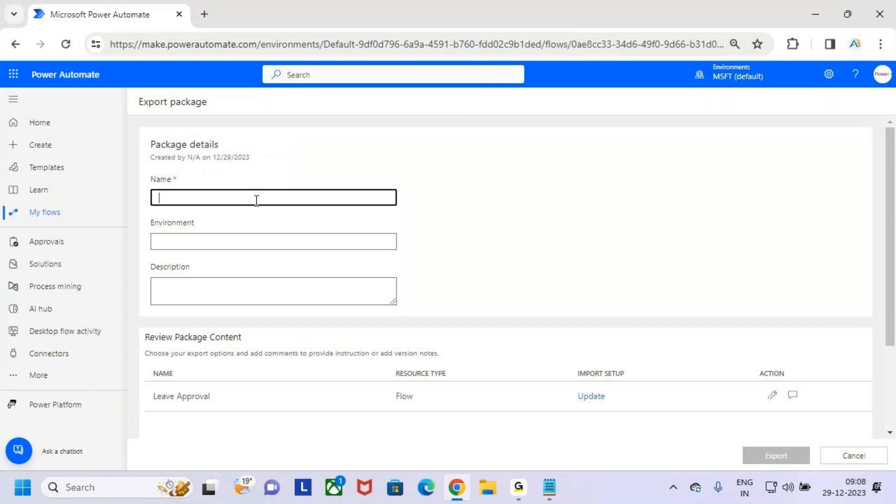
pyautogui.hotkey('ctrl', '2')
pyautogui.moveTo(148, 187); pyautogui.dragTo(224, 211)
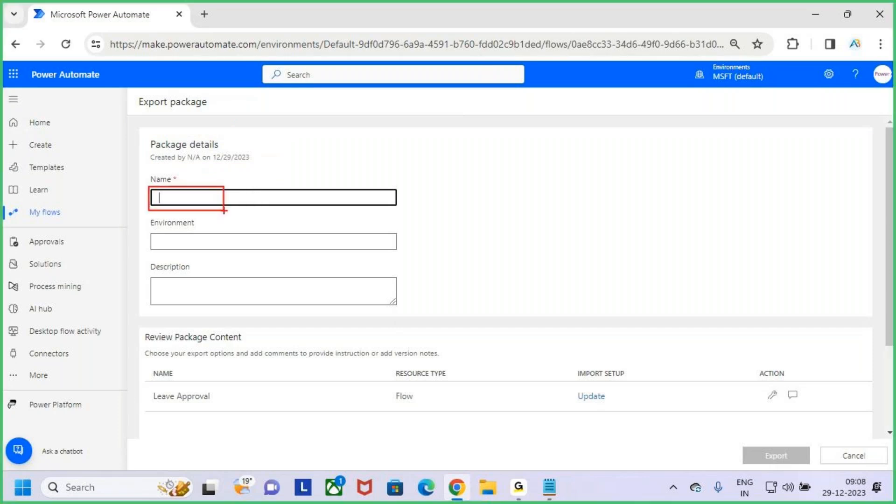
pyautogui.press('Escape')
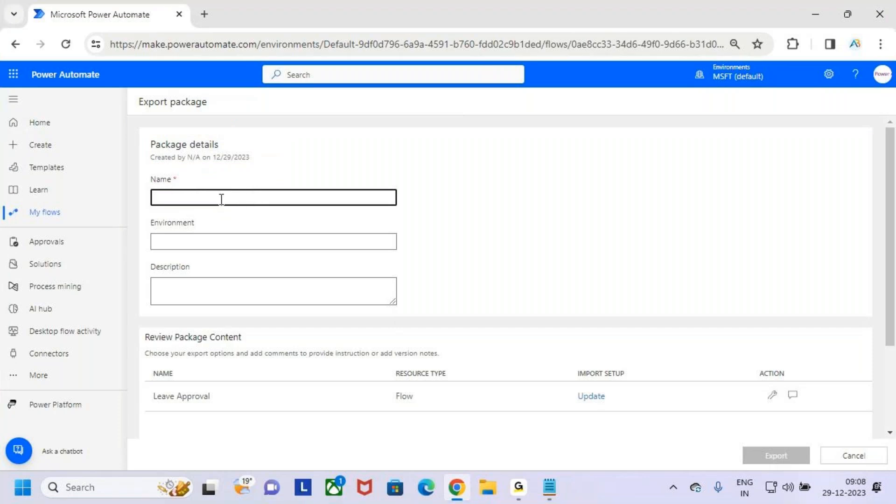
pyautogui.write('Approvvals')
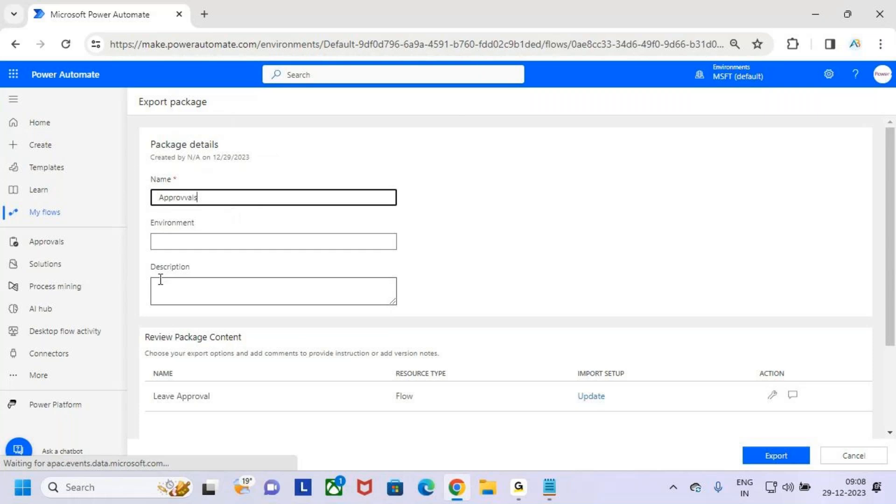
# Step: Mark up the Environment and Description fields, leaving both empty
pyautogui.click(231, 241)
pyautogui.hotkey('ctrl', '2')
pyautogui.moveTo(144, 169)
pyautogui.mouseDown()
pyautogui.moveTo(229, 207)
pyautogui.moveTo(413, 213)
pyautogui.mouseUp()
pyautogui.moveTo(173, 193); pyautogui.dragTo(209, 183)
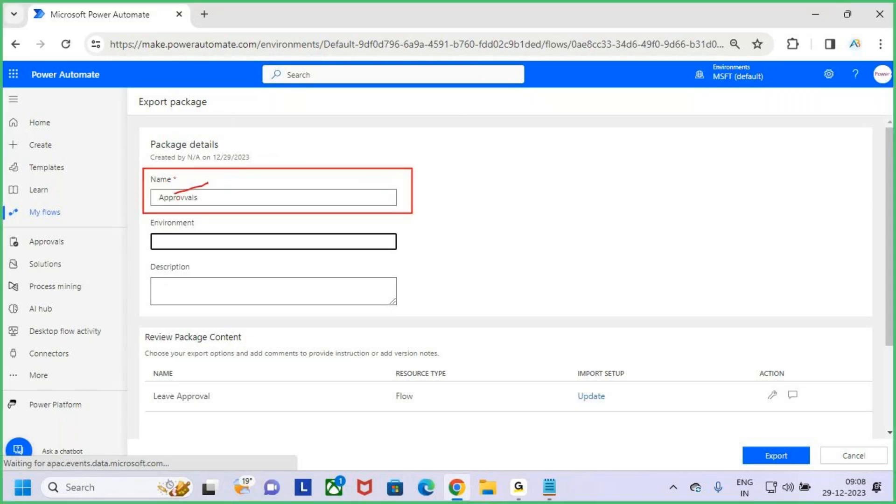
pyautogui.press('Escape')
pyautogui.hotkey('ctrl', '2')
pyautogui.moveTo(152, 233); pyautogui.dragTo(172, 226)
pyautogui.moveTo(144, 294); pyautogui.dragTo(179, 278)
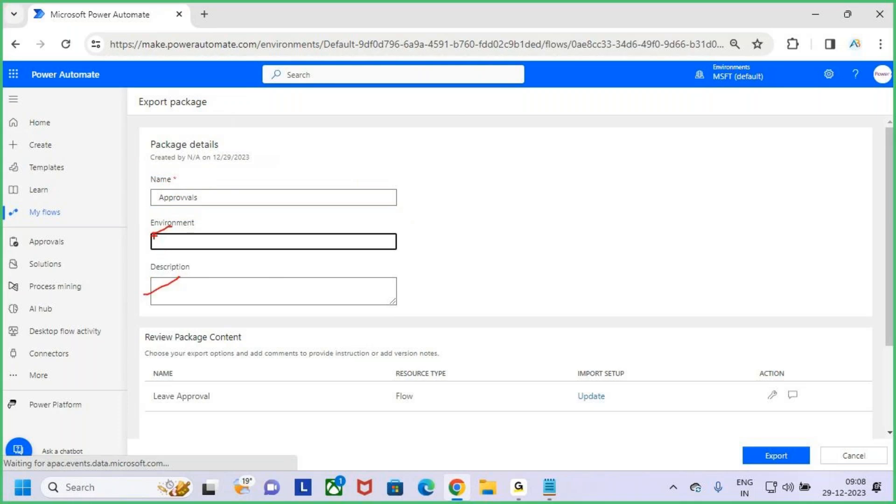
pyautogui.moveTo(151, 232); pyautogui.dragTo(193, 218)
pyautogui.press('Escape')
pyautogui.click(192, 294)
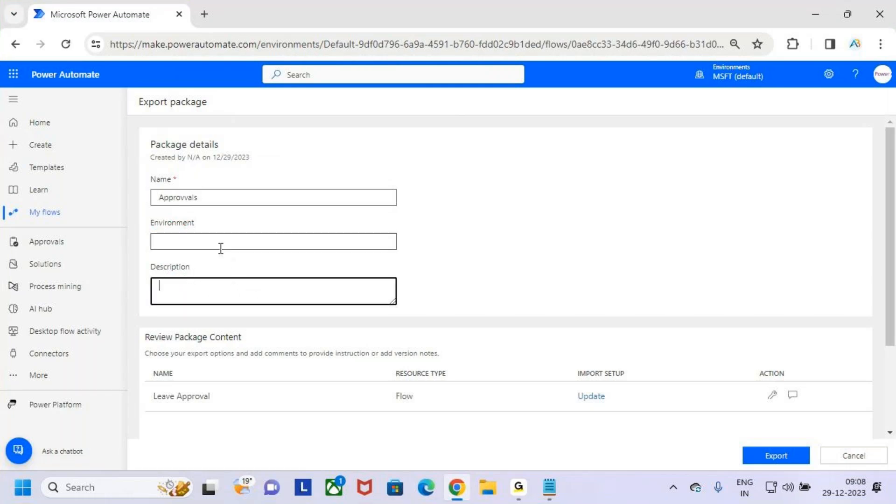
pyautogui.hotkey('ctrl', '2')
pyautogui.moveTo(147, 176)
pyautogui.mouseDown()
pyautogui.moveTo(330, 212)
pyautogui.moveTo(382, 212)
pyautogui.moveTo(417, 136)
pyautogui.mouseUp()
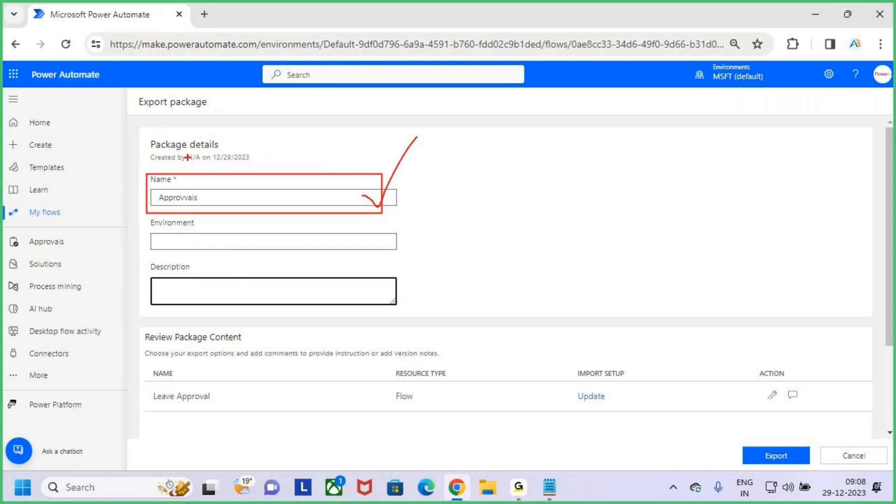
pyautogui.press('Escape')
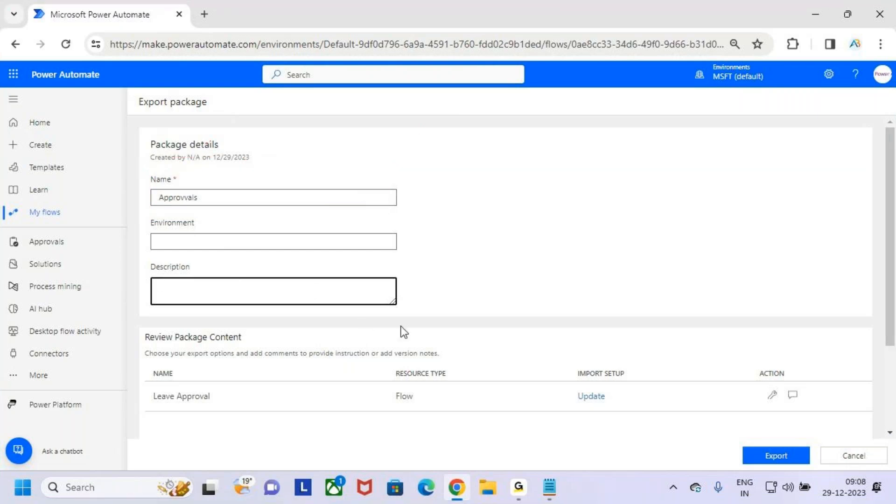
# Step: Scroll to Review Package Content and mark up the Leave Approval row and its connections
pyautogui.scroll(-3, 468, 303)
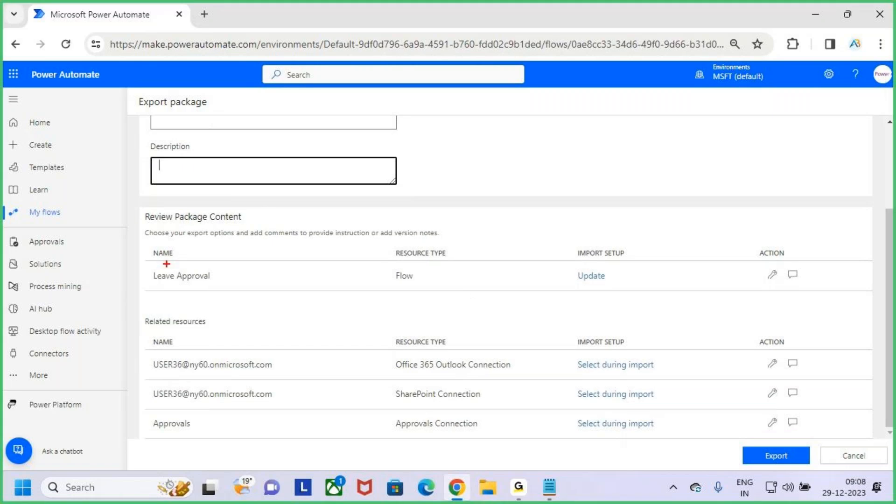
pyautogui.moveTo(148, 212)
pyautogui.mouseDown()
pyautogui.moveTo(751, 270)
pyautogui.moveTo(810, 302)
pyautogui.moveTo(848, 307)
pyautogui.mouseUp()
pyautogui.press('Escape')
pyautogui.hotkey('ctrl', '2')
pyautogui.moveTo(569, 242); pyautogui.dragTo(615, 259)
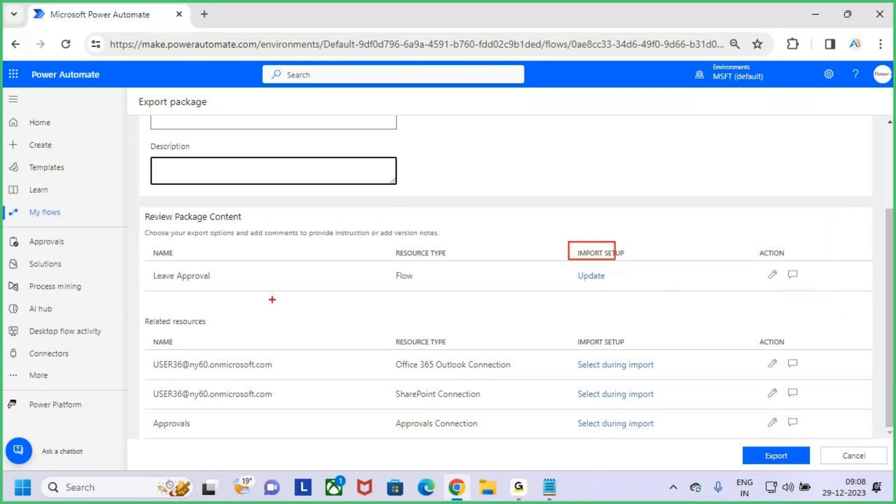
pyautogui.press('Escape')
pyautogui.hotkey('ctrl', '2')
pyautogui.moveTo(145, 266); pyautogui.dragTo(231, 283)
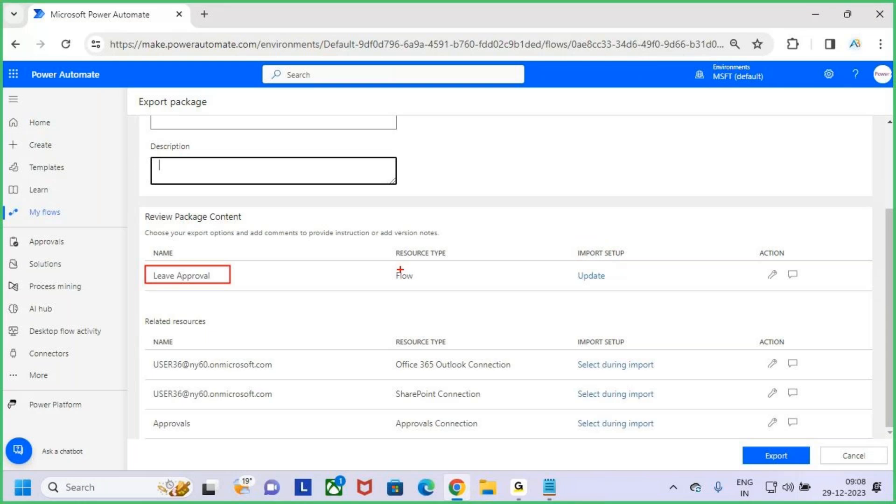
pyautogui.moveTo(390, 261); pyautogui.dragTo(427, 285)
pyautogui.moveTo(421, 267); pyautogui.dragTo(446, 251)
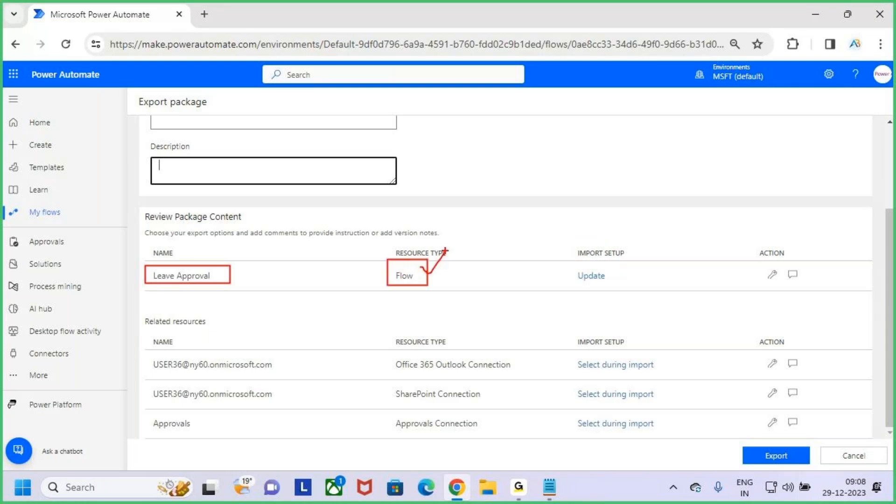
pyautogui.press('Escape')
# Step: Highlight the Update setting under IMPORT SETUP for Leave Approval
pyautogui.hotkey('ctrl', '2')
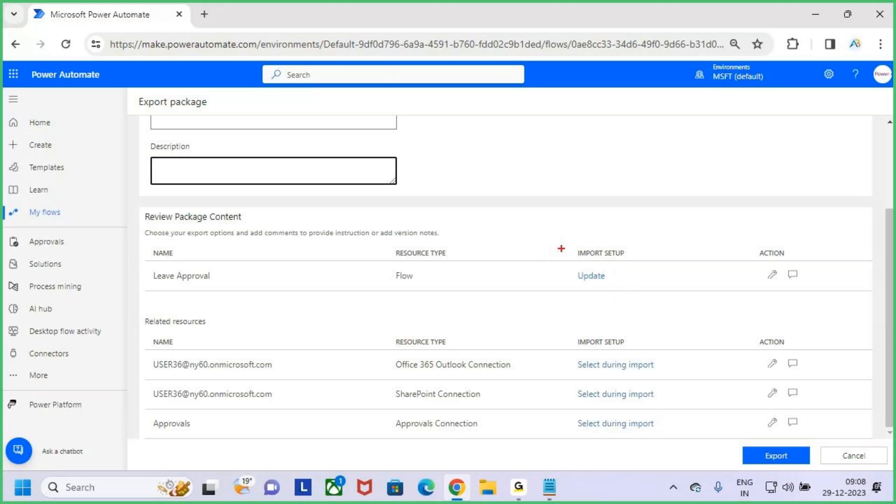
pyautogui.moveTo(568, 243); pyautogui.dragTo(633, 263)
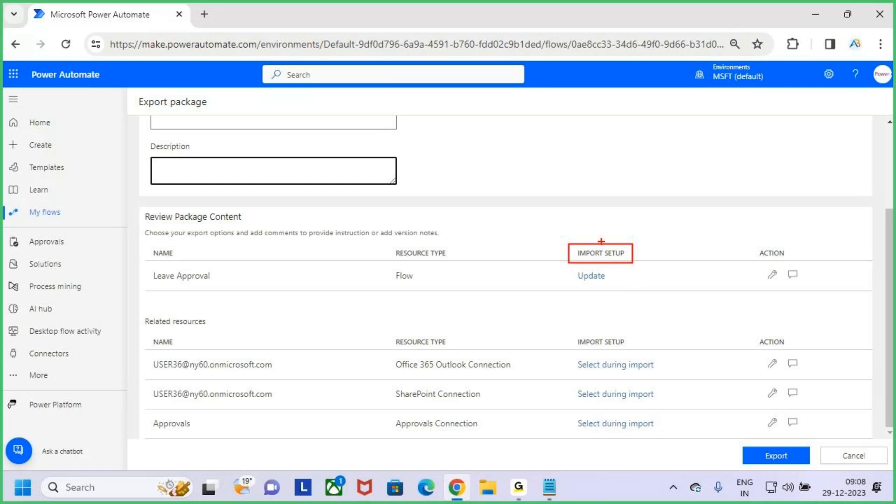
pyautogui.moveTo(598, 242); pyautogui.dragTo(599, 214)
pyautogui.moveTo(574, 286); pyautogui.dragTo(609, 282)
pyautogui.moveTo(584, 289)
pyautogui.mouseDown()
pyautogui.moveTo(609, 278)
pyautogui.moveTo(580, 286)
pyautogui.mouseUp()
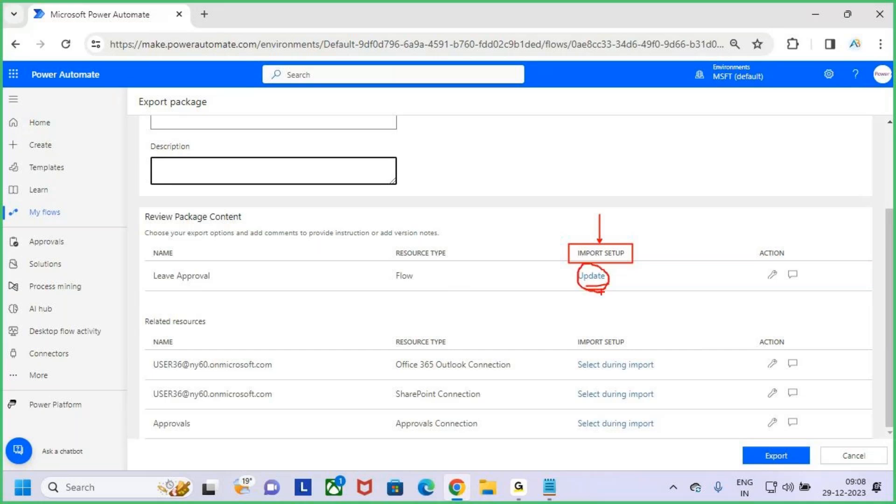
pyautogui.press('Escape')
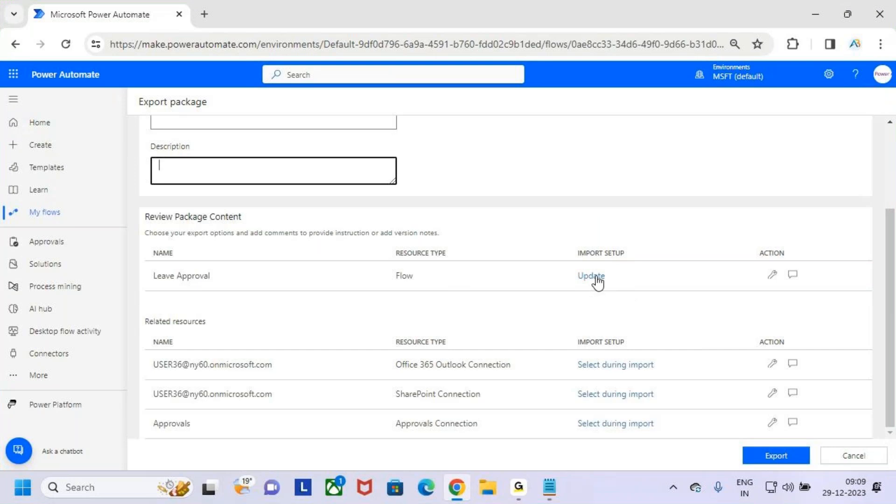
# Step: Open Leave Approval's import setup options and highlight the Create as new choice
pyautogui.click(593, 278)
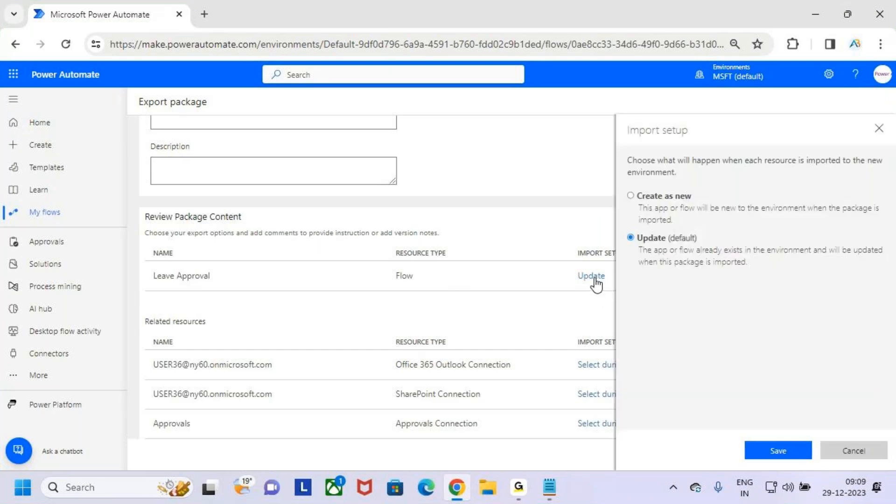
pyautogui.hotkey('ctrl', '2')
pyautogui.moveTo(622, 223); pyautogui.dragTo(822, 270)
pyautogui.press('e')
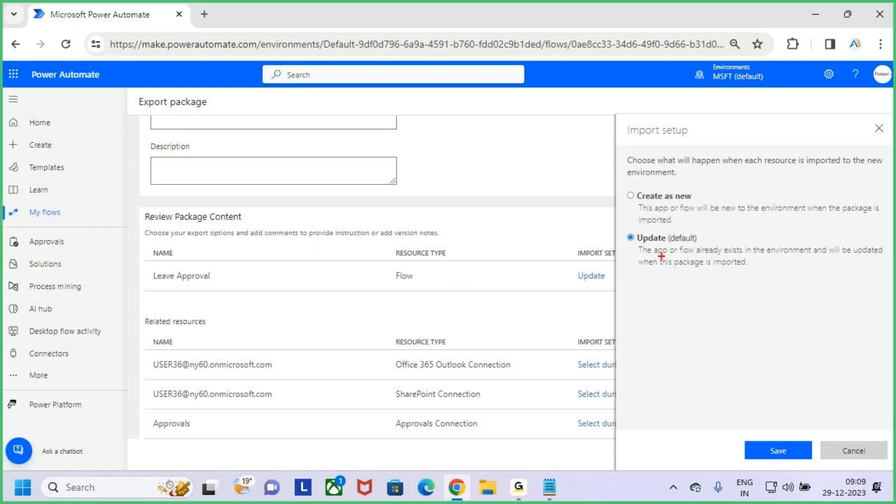
pyautogui.moveTo(633, 240)
pyautogui.mouseDown()
pyautogui.moveTo(712, 256)
pyautogui.moveTo(825, 254)
pyautogui.moveTo(891, 271)
pyautogui.mouseUp()
pyautogui.moveTo(730, 217); pyautogui.dragTo(736, 238)
pyautogui.moveTo(146, 261); pyautogui.dragTo(236, 288)
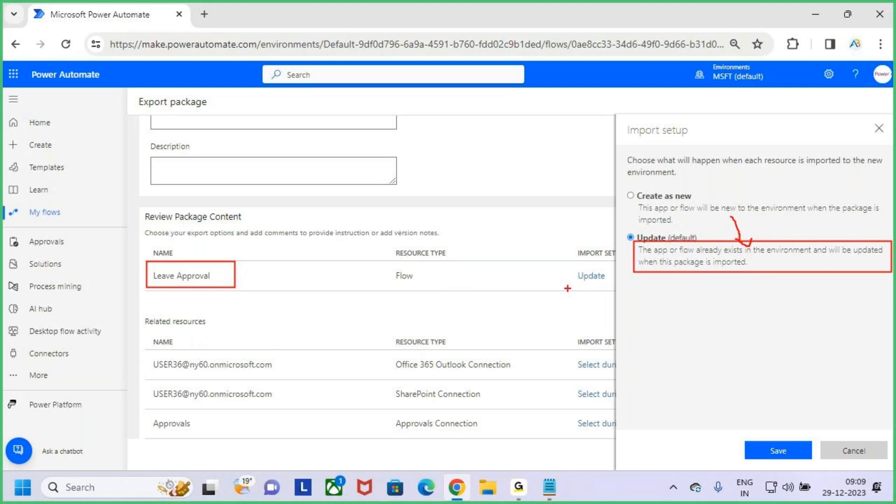
pyautogui.press('Escape')
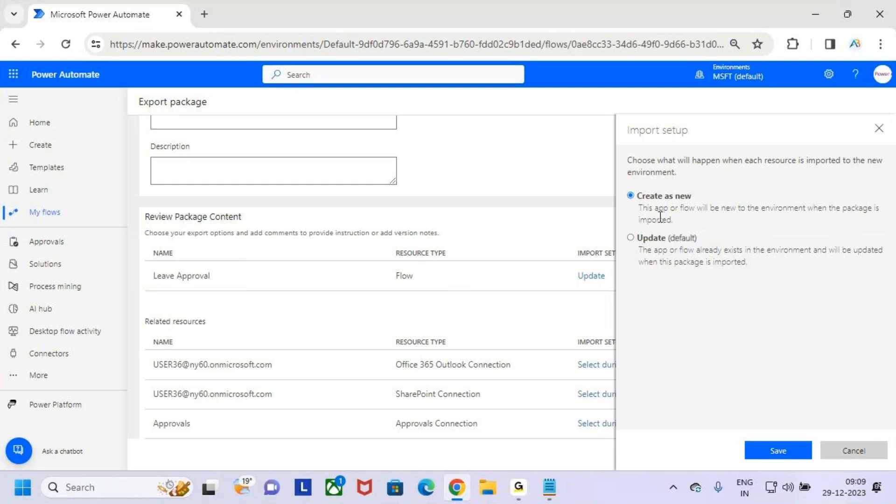
pyautogui.hotkey('ctrl', '2')
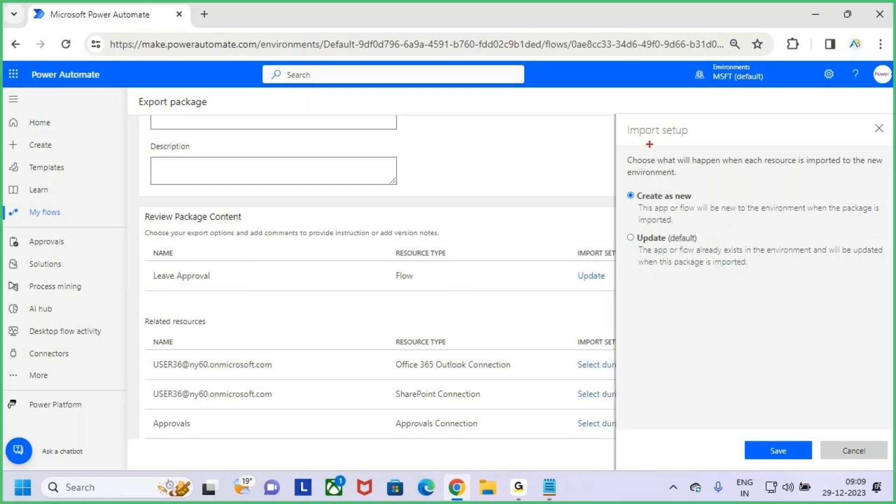
pyautogui.moveTo(621, 120); pyautogui.dragTo(708, 157)
pyautogui.moveTo(181, 295); pyautogui.dragTo(258, 279)
pyautogui.press('Escape')
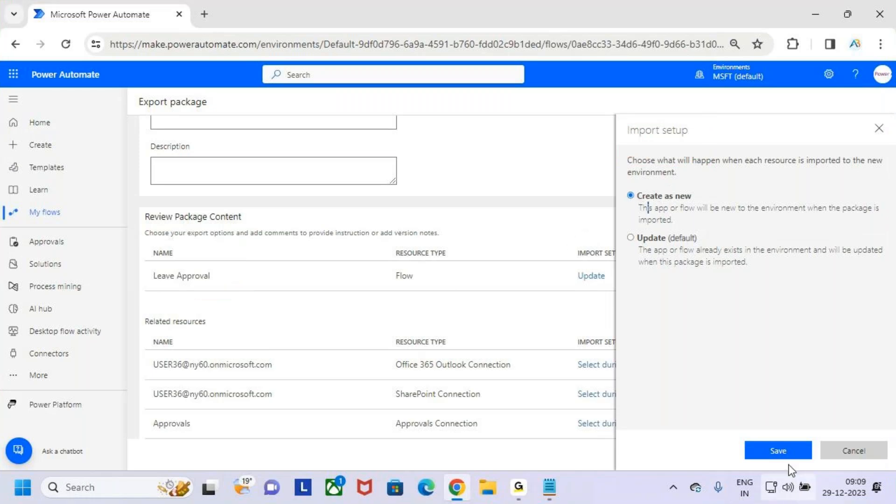
# Step: Save Create as new as Leave Approval's import setup
pyautogui.click(782, 450)
pyautogui.hotkey('ctrl', '2')
pyautogui.moveTo(554, 241)
pyautogui.mouseDown()
pyautogui.moveTo(661, 295)
pyautogui.moveTo(725, 199)
pyautogui.mouseUp()
pyautogui.press('Escape')
pyautogui.hotkey('ctrl', '2')
pyautogui.moveTo(131, 311)
pyautogui.mouseDown()
pyautogui.moveTo(213, 331)
pyautogui.moveTo(226, 303)
pyautogui.mouseUp()
pyautogui.moveTo(151, 262); pyautogui.dragTo(221, 285)
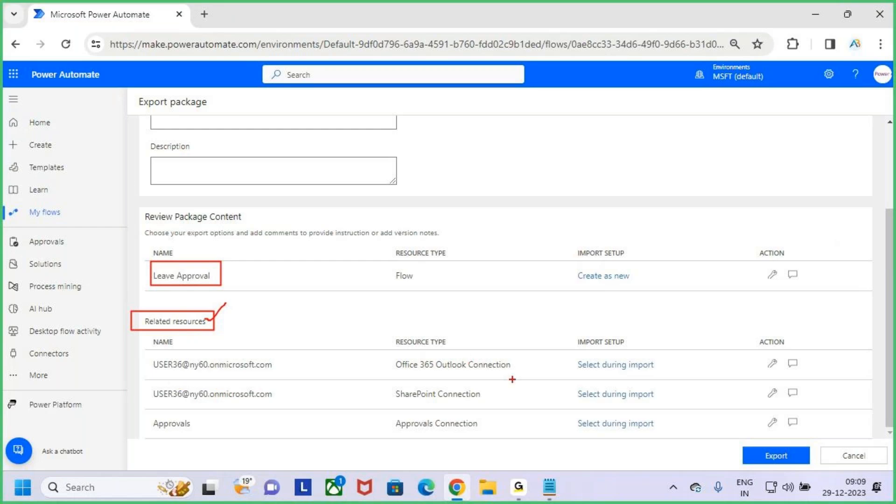
pyautogui.moveTo(383, 352); pyautogui.dragTo(524, 373)
pyautogui.moveTo(465, 349); pyautogui.dragTo(477, 332)
pyautogui.moveTo(379, 385); pyautogui.dragTo(499, 405)
pyautogui.moveTo(387, 412); pyautogui.dragTo(482, 434)
pyautogui.moveTo(573, 353); pyautogui.dragTo(670, 443)
pyautogui.moveTo(568, 333); pyautogui.dragTo(636, 353)
pyautogui.moveTo(609, 307); pyautogui.dragTo(613, 337)
pyautogui.moveTo(600, 326); pyautogui.dragTo(614, 337)
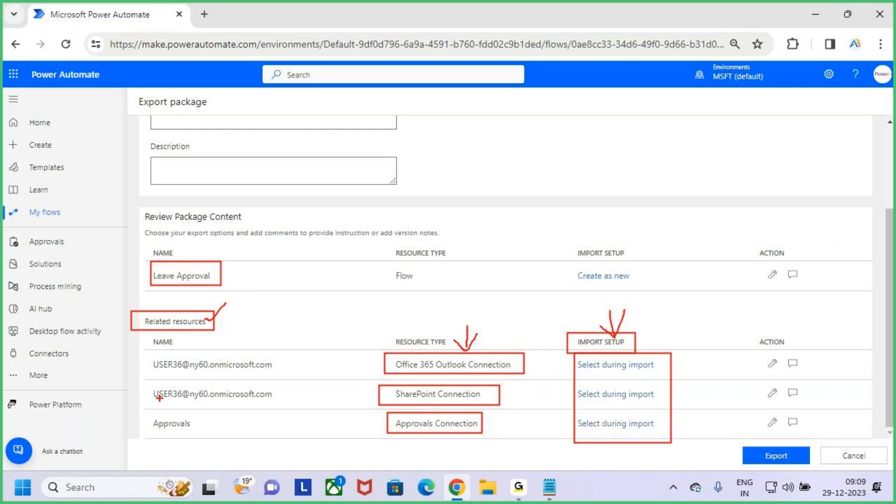
pyautogui.moveTo(218, 373); pyautogui.dragTo(256, 372)
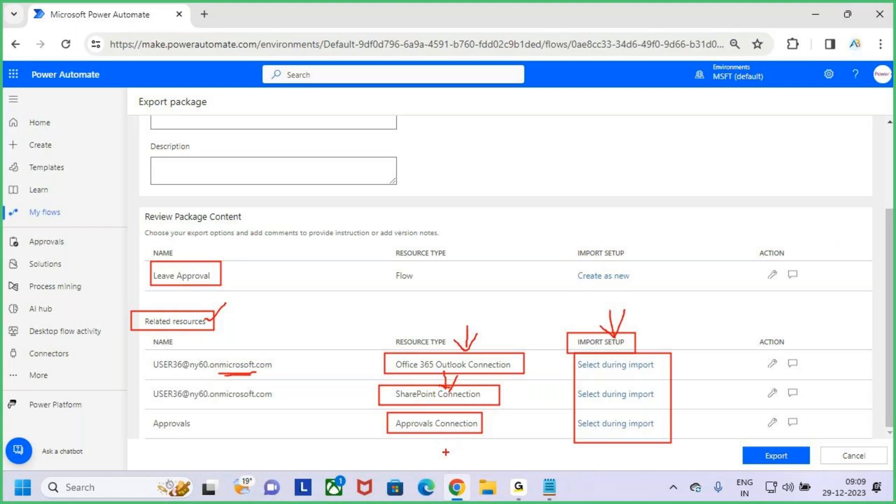
pyautogui.press('Escape')
pyautogui.scroll(3, 461, 340)
pyautogui.scroll(-3, 477, 335)
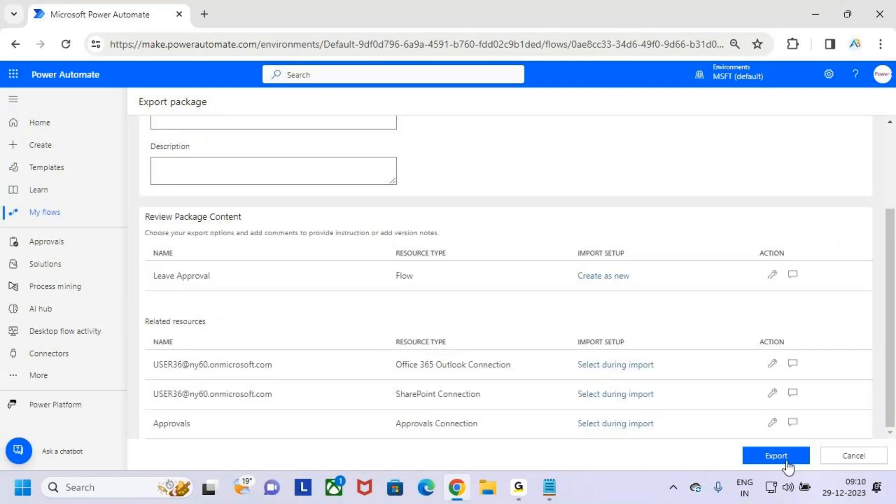
pyautogui.scroll(3, 578, 375)
pyautogui.scroll(-2, 602, 369)
pyautogui.scroll(2, 654, 371)
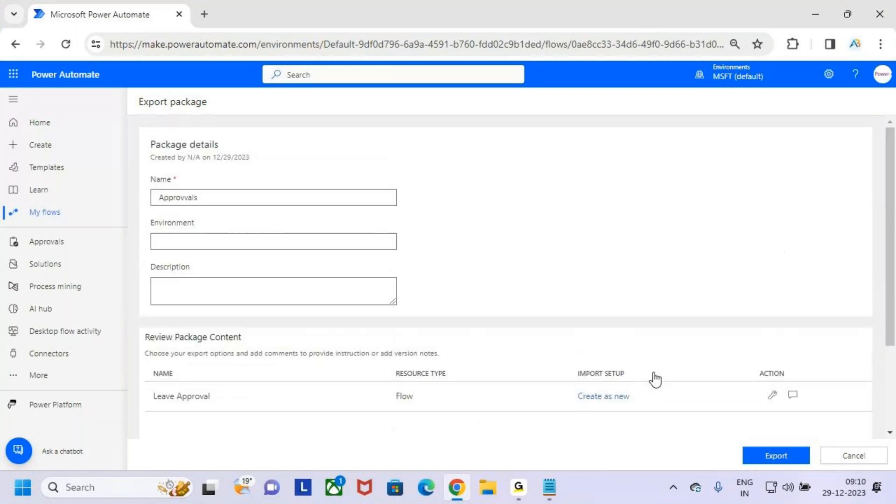
pyautogui.scroll(-3, 656, 370)
# Step: Export the Approvvals package as a zip file
pyautogui.click(781, 454)
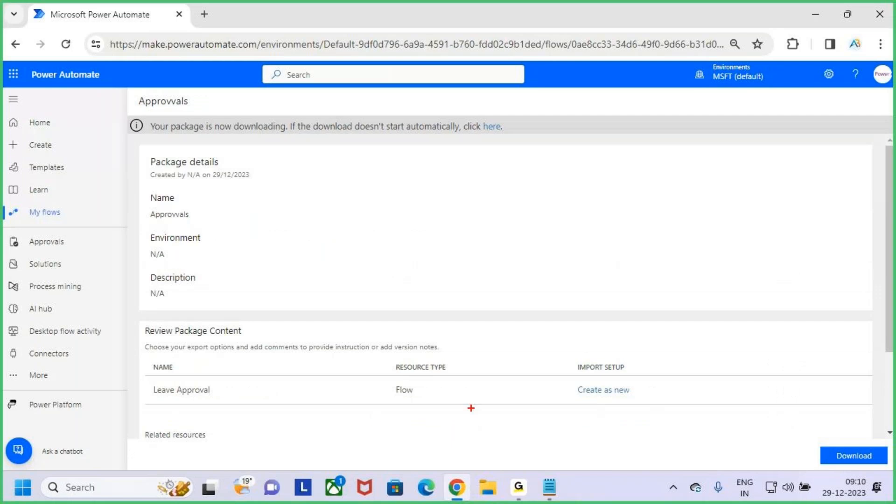
pyautogui.scroll(-3, 452, 336)
pyautogui.scroll(3, 454, 338)
pyautogui.scroll(-3, 455, 337)
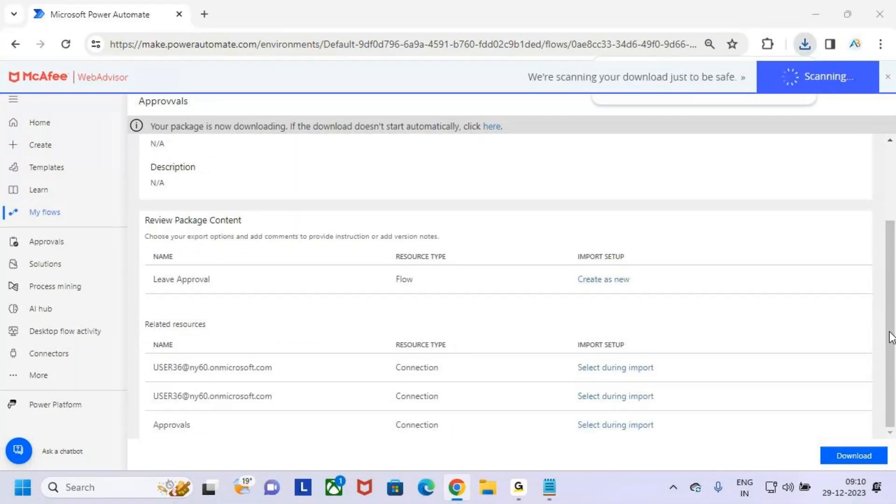
# Step: Confirm the 4.1 KB Approvvals download, then bring up File Explorer
pyautogui.click(804, 45)
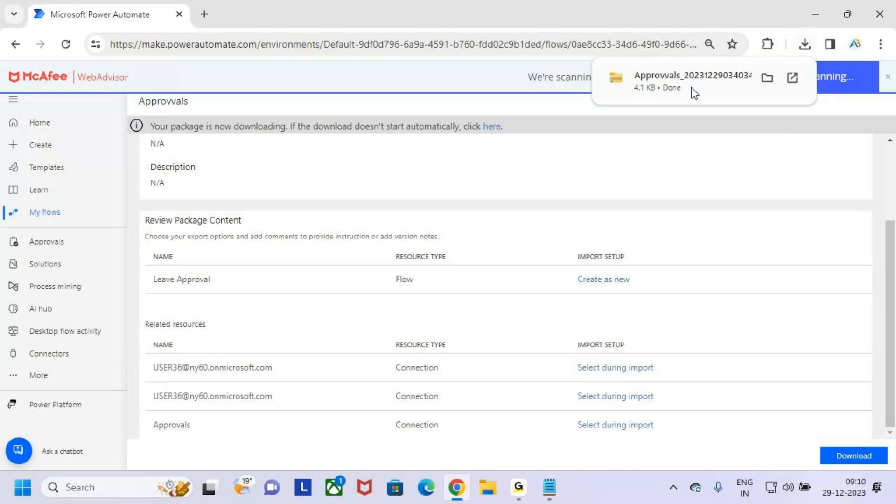
pyautogui.hotkey('ctrl', '2')
pyautogui.moveTo(625, 66); pyautogui.dragTo(719, 84)
pyautogui.press('Escape')
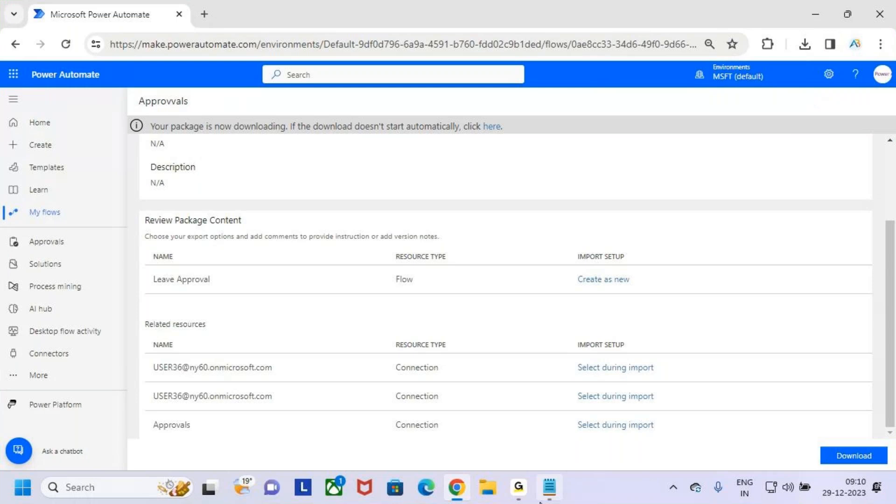
pyautogui.click(491, 492)
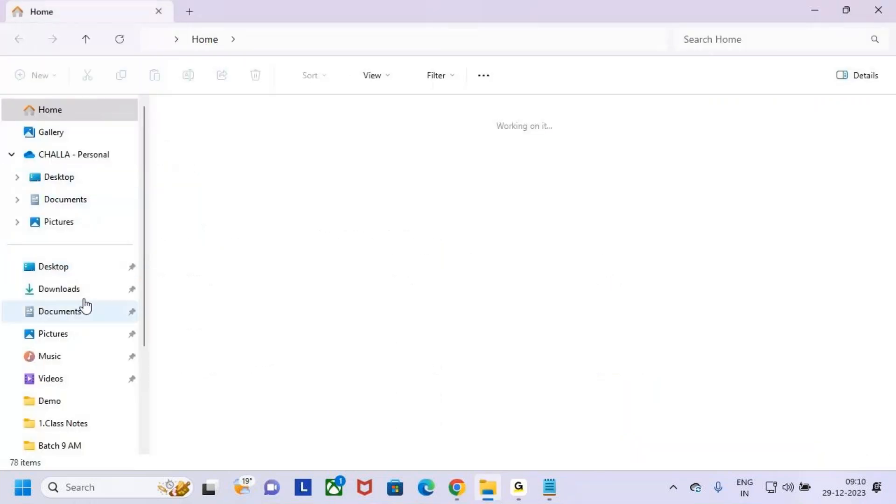
# Step: Extract the Approvvals zip in Downloads into a same-named folder
pyautogui.click(83, 270)
pyautogui.click(81, 292)
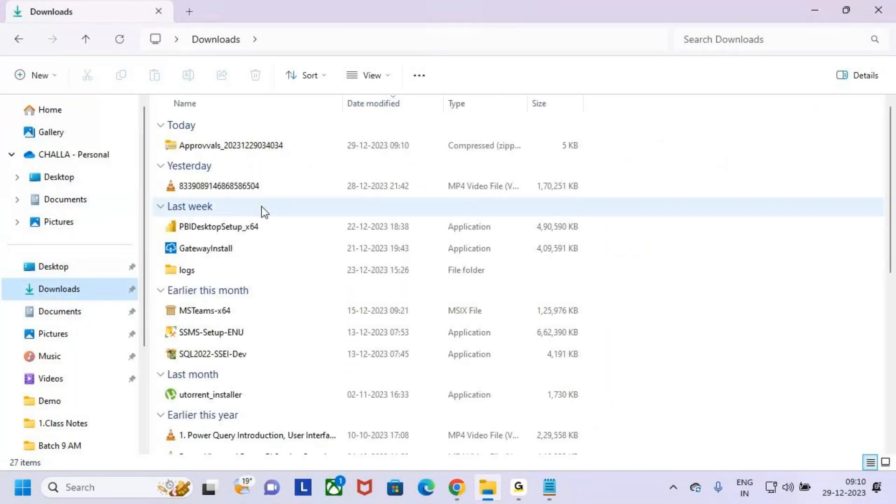
pyautogui.hotkey('ctrl', '2')
pyautogui.moveTo(158, 136); pyautogui.dragTo(292, 154)
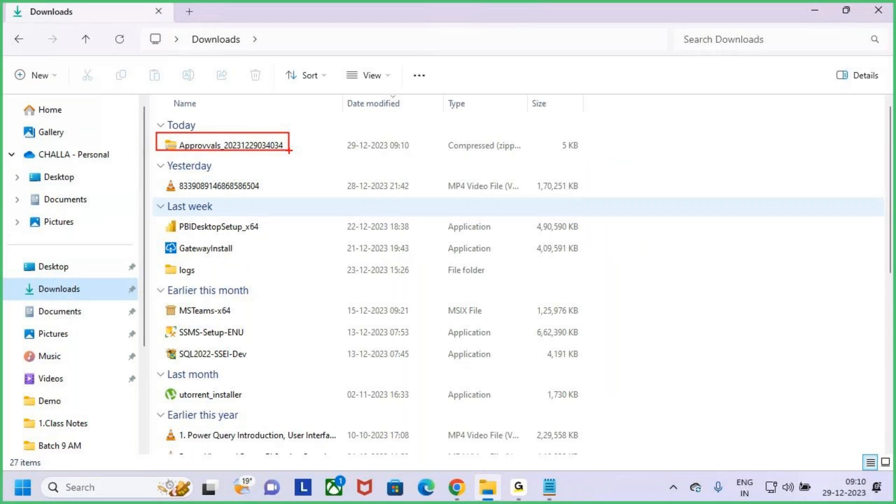
pyautogui.press('Escape')
pyautogui.click(273, 151)
pyautogui.rightClick(273, 150)
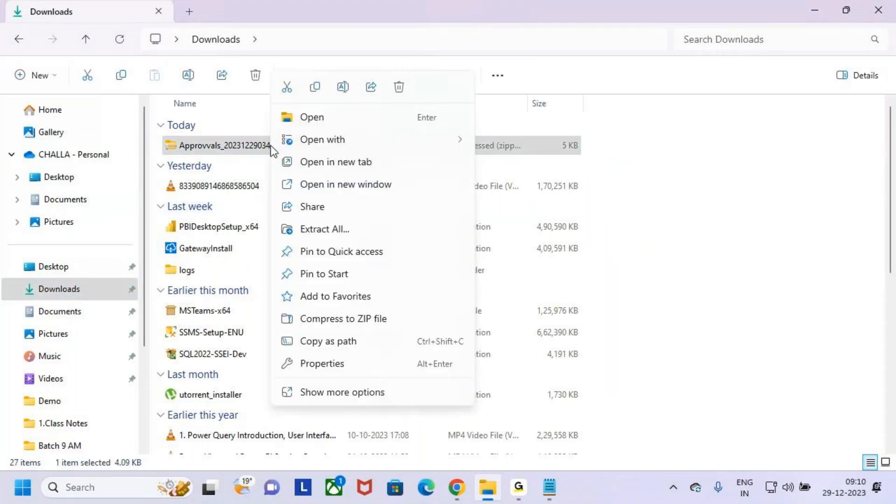
pyautogui.click(350, 230)
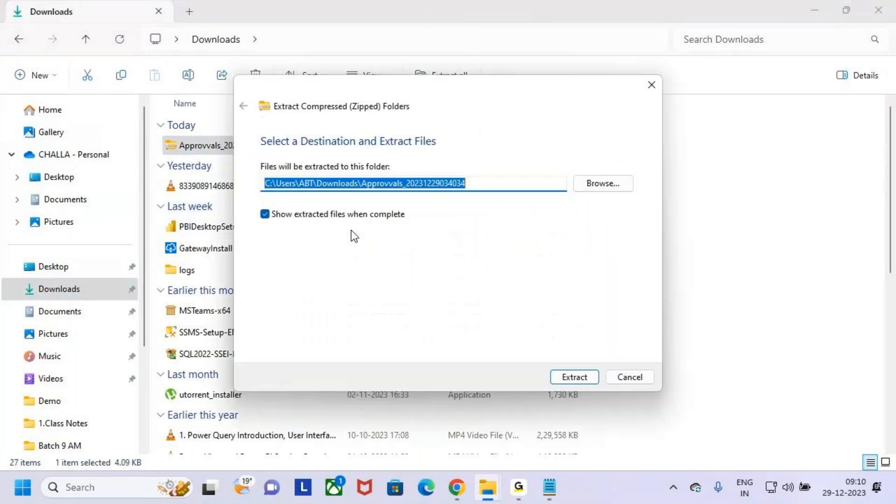
pyautogui.click(584, 377)
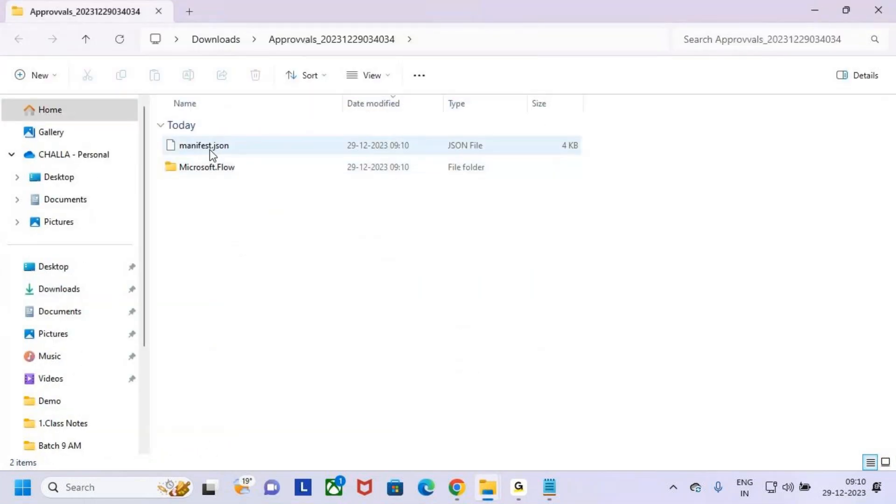
# Step: Browse the extracted Microsoft.Flow > flows folders, then reselect the Approvvals zip in Downloads
pyautogui.click(209, 152)
pyautogui.doubleClick(216, 168)
pyautogui.doubleClick(216, 149)
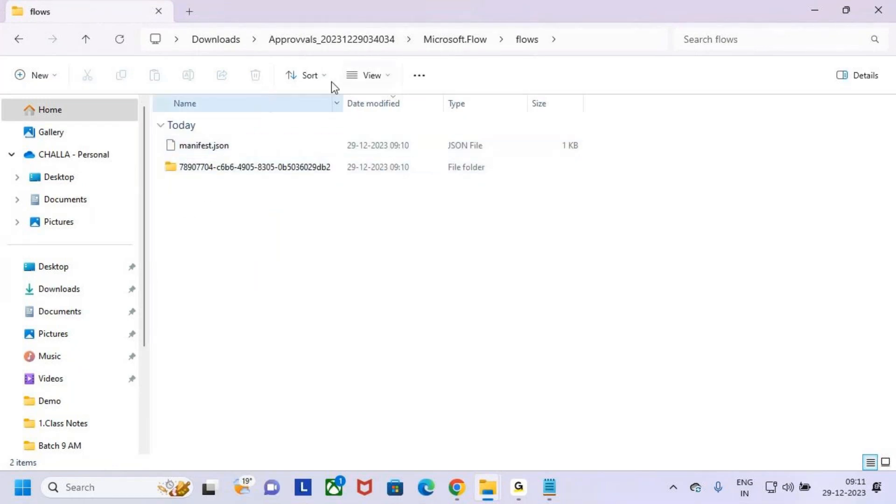
pyautogui.click(60, 270)
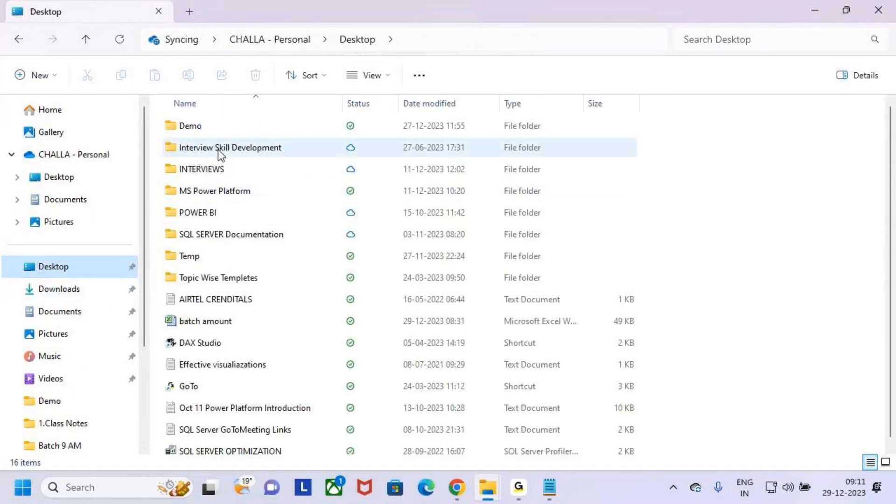
pyautogui.click(65, 289)
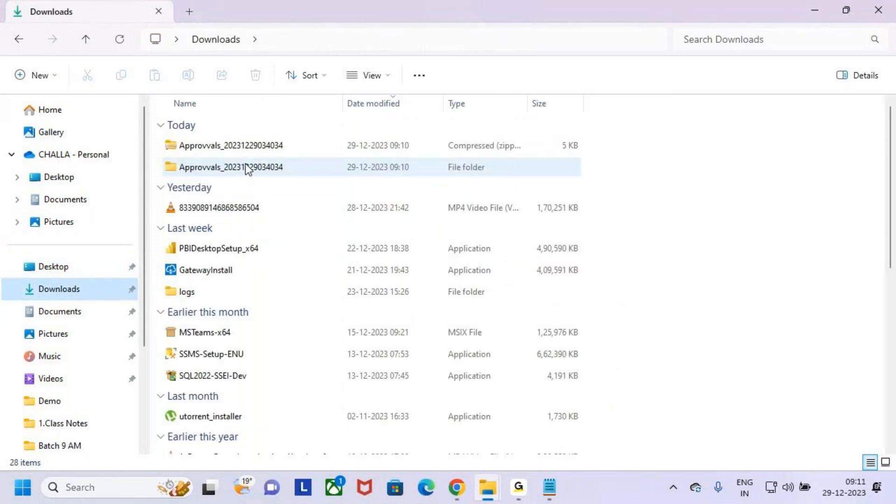
pyautogui.click(283, 172)
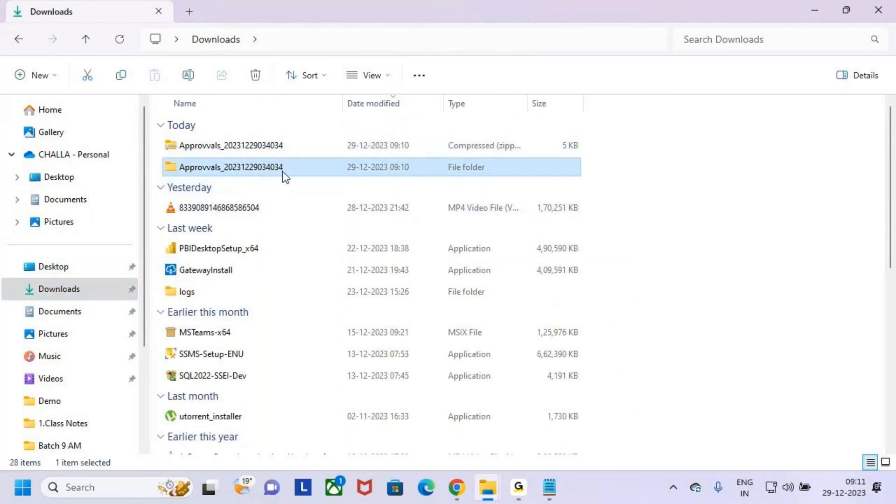
pyautogui.click(256, 147)
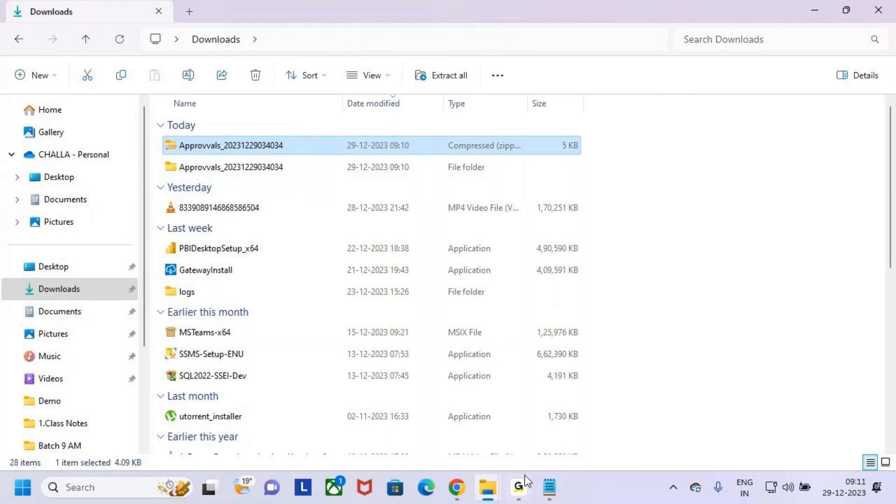
pyautogui.hotkey('ctrl', '2')
# Step: Back in Chrome, check the environment list and show My flows with Leave Approval on top
pyautogui.moveTo(277, 144)
pyautogui.mouseDown()
pyautogui.moveTo(288, 105)
pyautogui.moveTo(332, 85)
pyautogui.moveTo(317, 121)
pyautogui.mouseUp()
pyautogui.press('Escape')
pyautogui.click(456, 487)
pyautogui.click(743, 81)
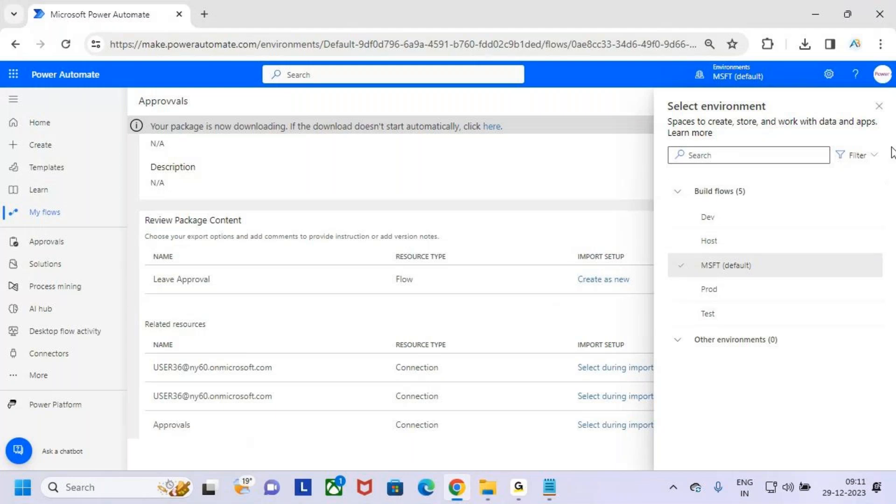
pyautogui.click(879, 106)
pyautogui.scroll(3, 483, 289)
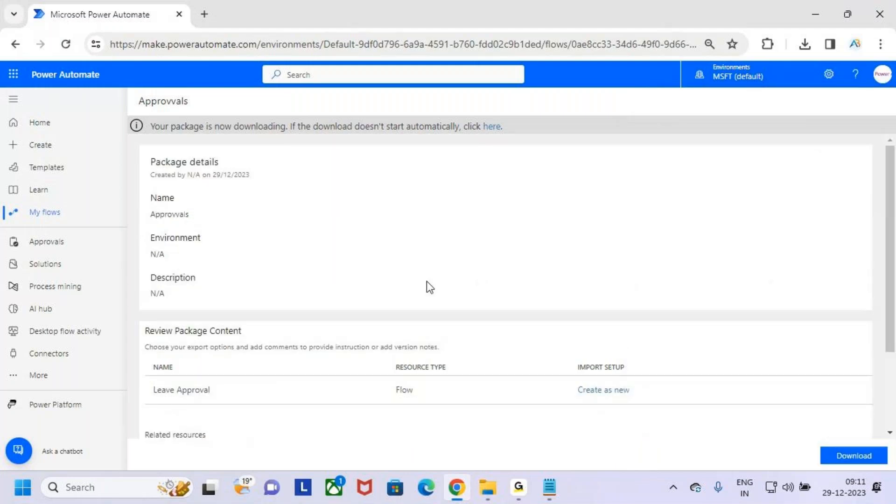
pyautogui.click(70, 213)
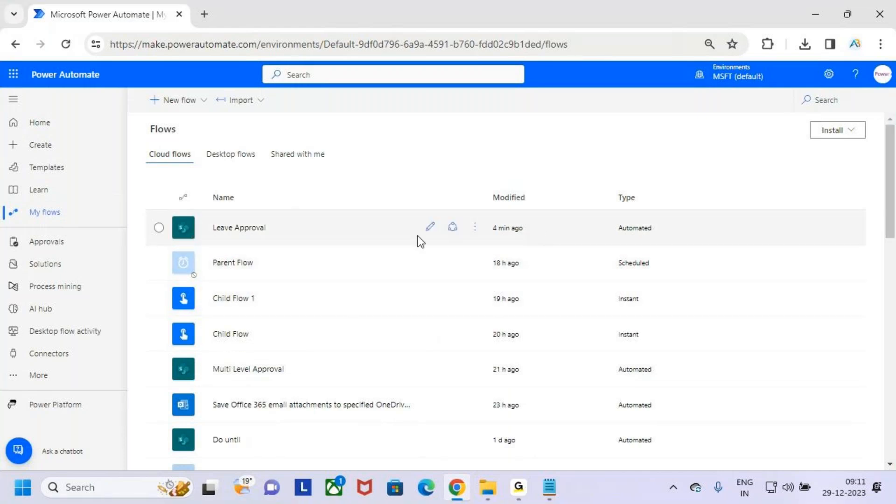
# Step: Delete the Leave Approval flow from the cloud flows list
pyautogui.click(474, 228)
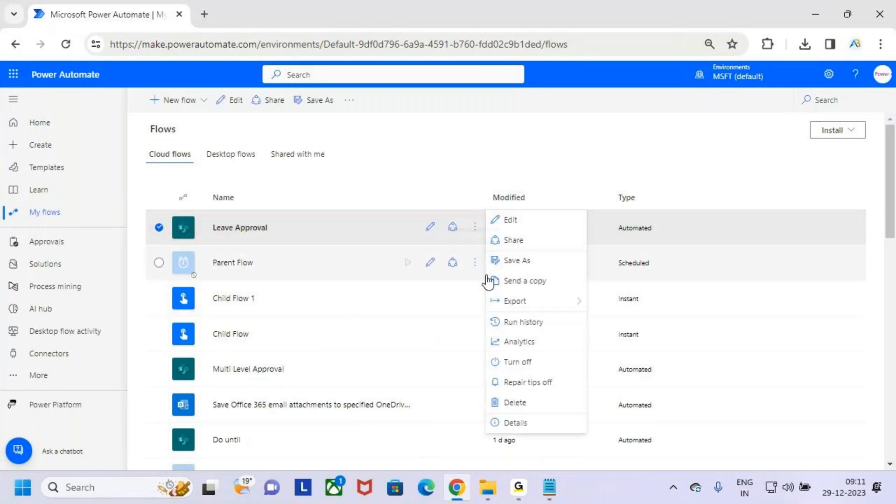
pyautogui.click(545, 404)
pyautogui.click(554, 306)
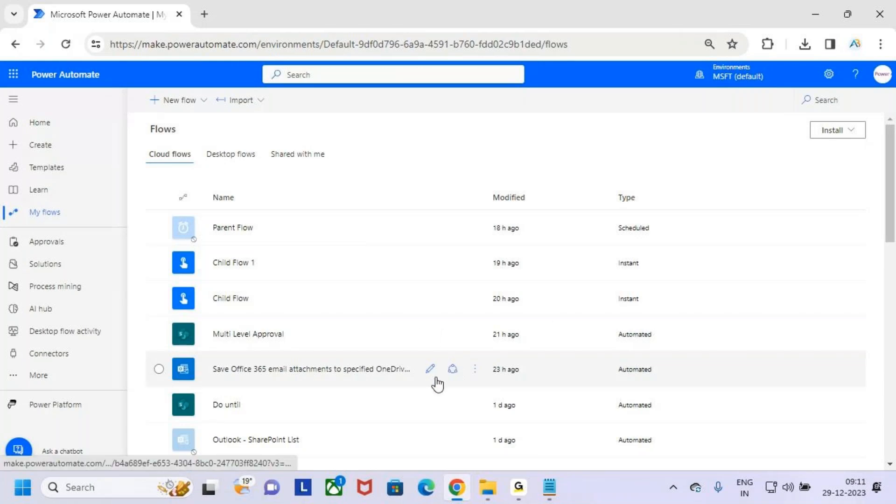
pyautogui.scroll(-8, 436, 380)
pyautogui.scroll(5, 435, 391)
pyautogui.scroll(3, 435, 391)
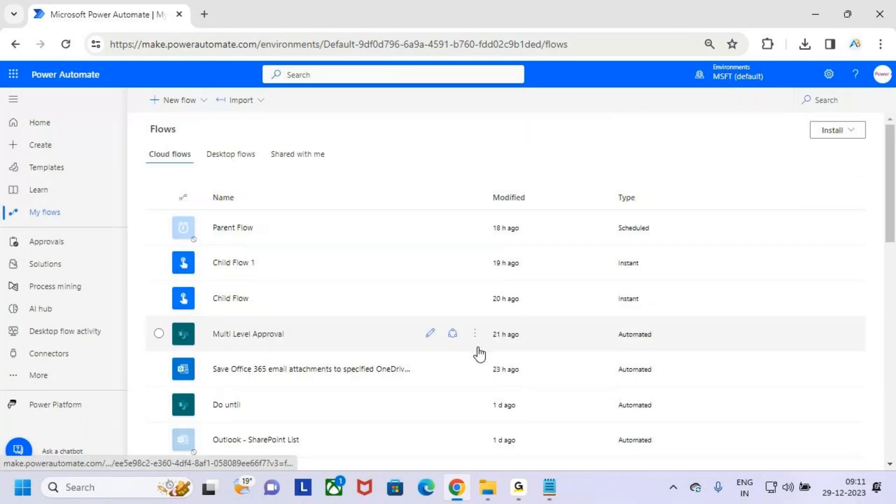
# Step: Close the duplicate Downloads window and return to the Power Automate browser
pyautogui.click(488, 488)
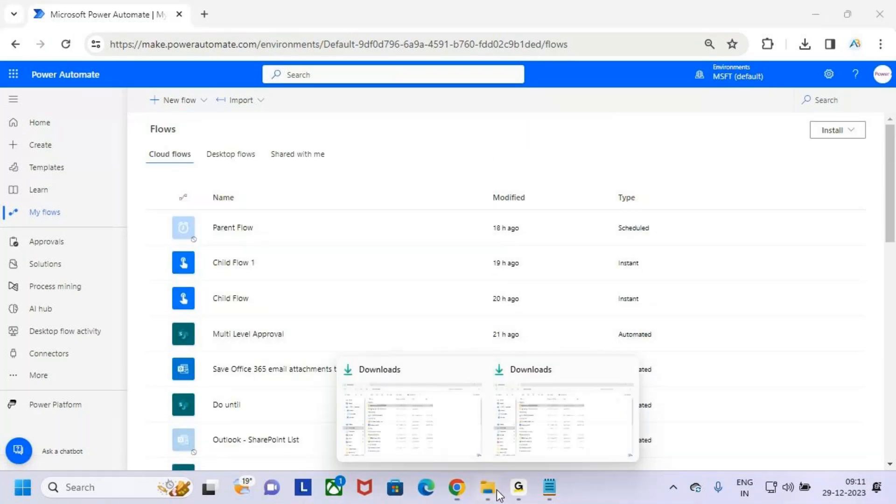
pyautogui.click(625, 370)
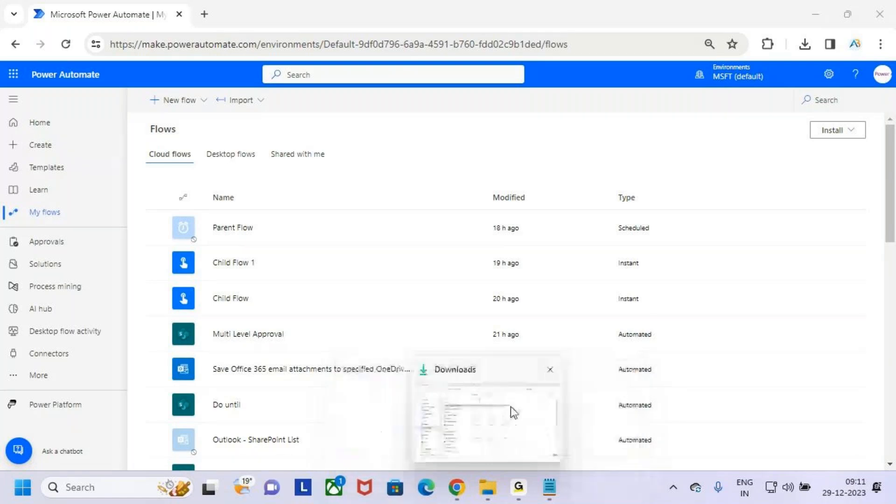
pyautogui.click(510, 407)
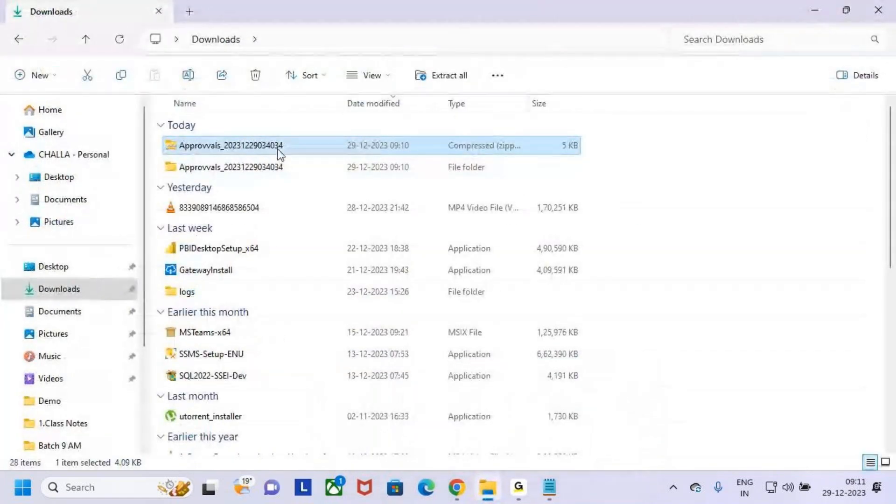
pyautogui.moveTo(470, 495)
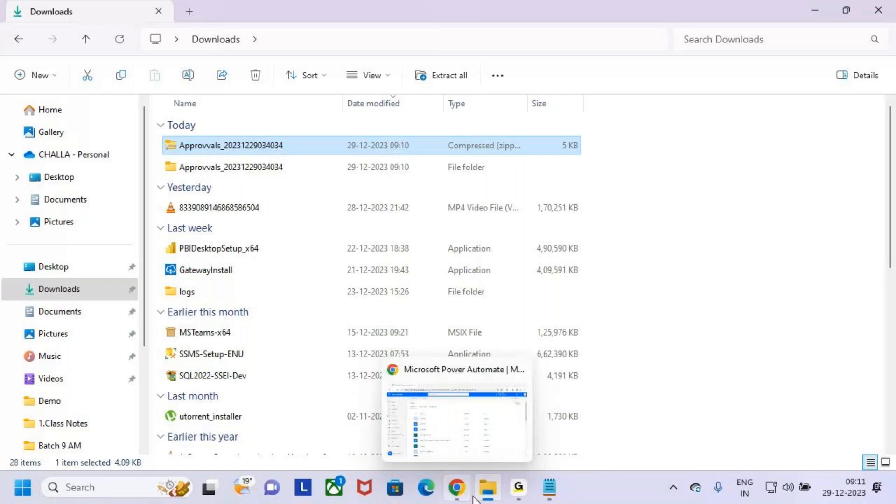
pyautogui.click(457, 420)
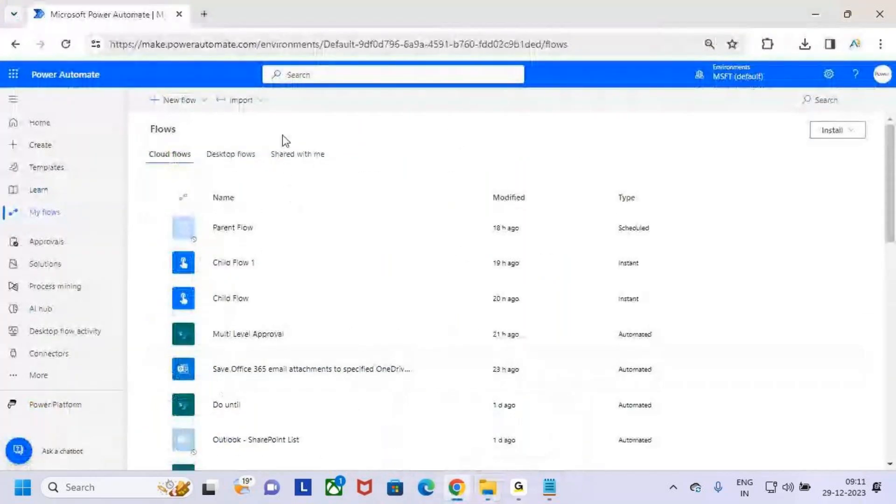
# Step: Choose Import > Import Package (Legacy) from the Flows page
pyautogui.moveTo(19, 204); pyautogui.dragTo(83, 223)
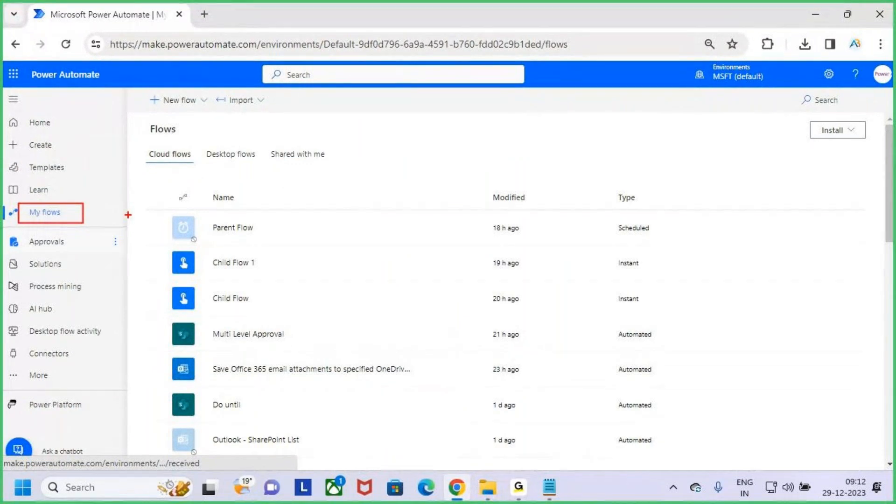
pyautogui.moveTo(212, 88)
pyautogui.mouseDown()
pyautogui.moveTo(289, 112)
pyautogui.moveTo(311, 63)
pyautogui.mouseUp()
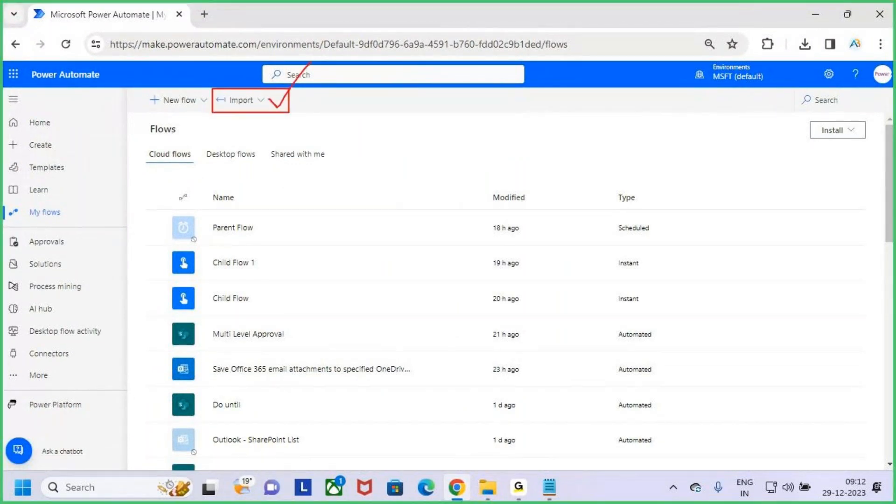
pyautogui.press('Escape')
pyautogui.click(250, 101)
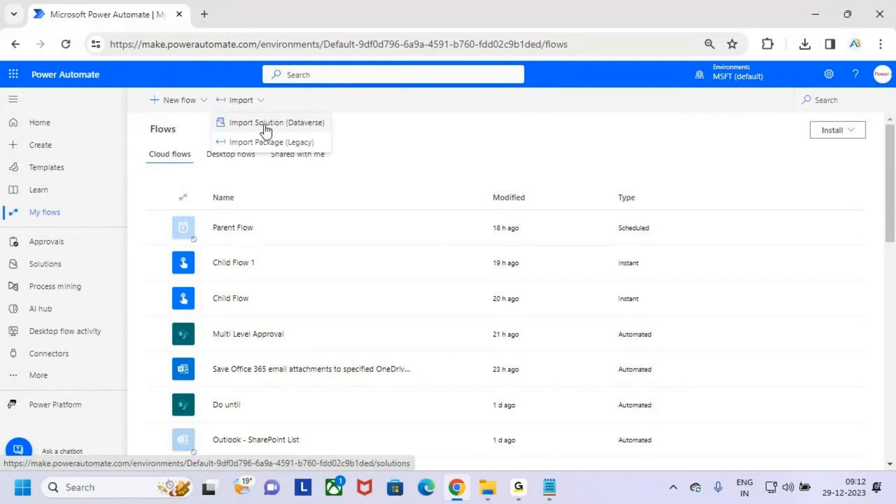
pyautogui.hotkey('ctrl', '2')
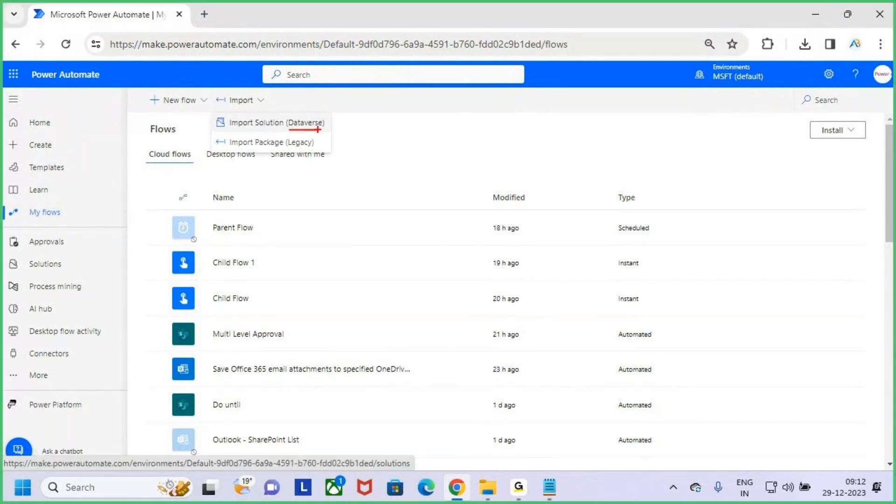
pyautogui.press('Escape')
pyautogui.hotkey('ctrl', '2')
pyautogui.moveTo(211, 131); pyautogui.dragTo(313, 153)
pyautogui.press('Escape')
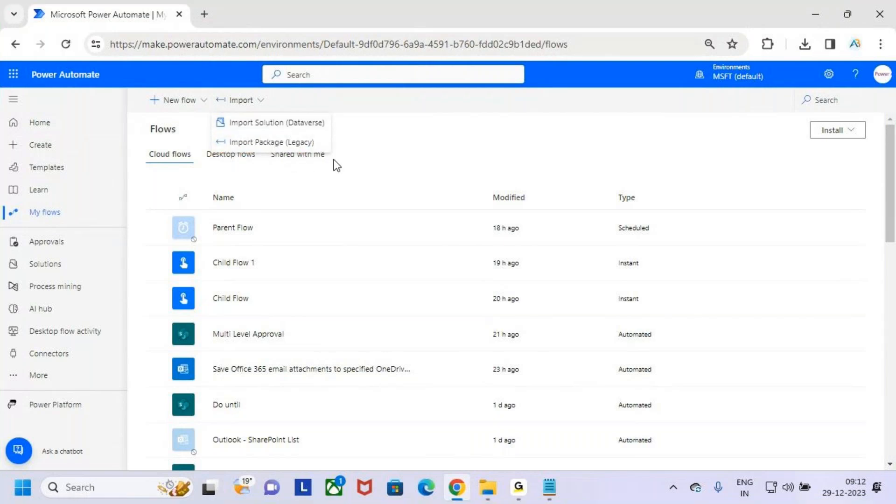
pyautogui.click(279, 142)
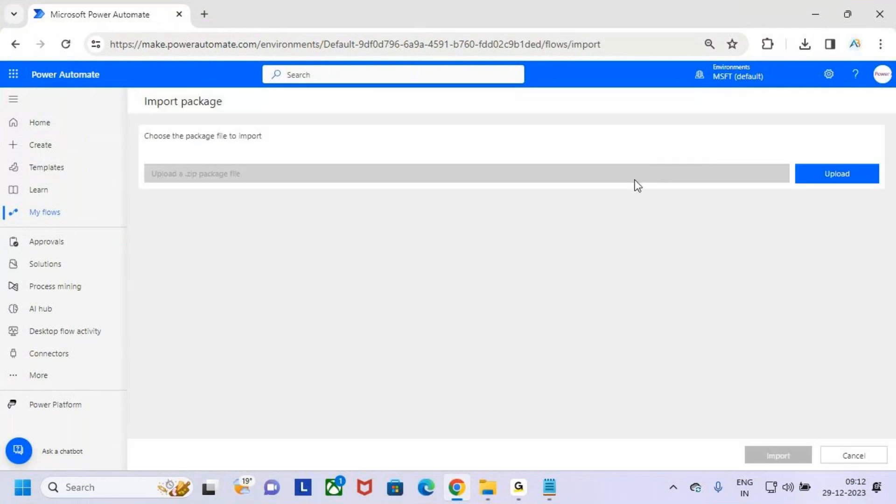
# Step: Start a package upload and browse between Desktop and Downloads in the Open dialog
pyautogui.hotkey('ctrl', '2')
pyautogui.moveTo(139, 122)
pyautogui.mouseDown()
pyautogui.moveTo(171, 142)
pyautogui.moveTo(283, 149)
pyautogui.moveTo(318, 95)
pyautogui.mouseUp()
pyautogui.press('Escape')
pyautogui.click(839, 176)
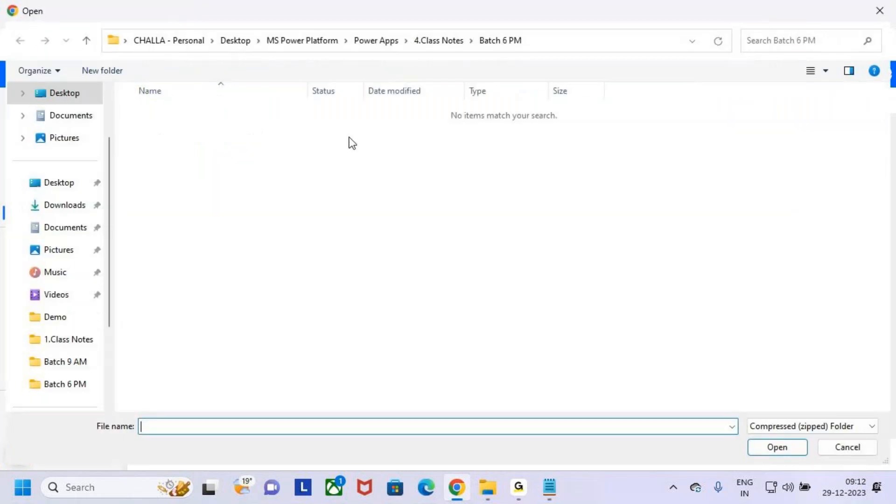
pyautogui.click(62, 182)
pyautogui.click(65, 205)
pyautogui.click(50, 187)
pyautogui.click(68, 205)
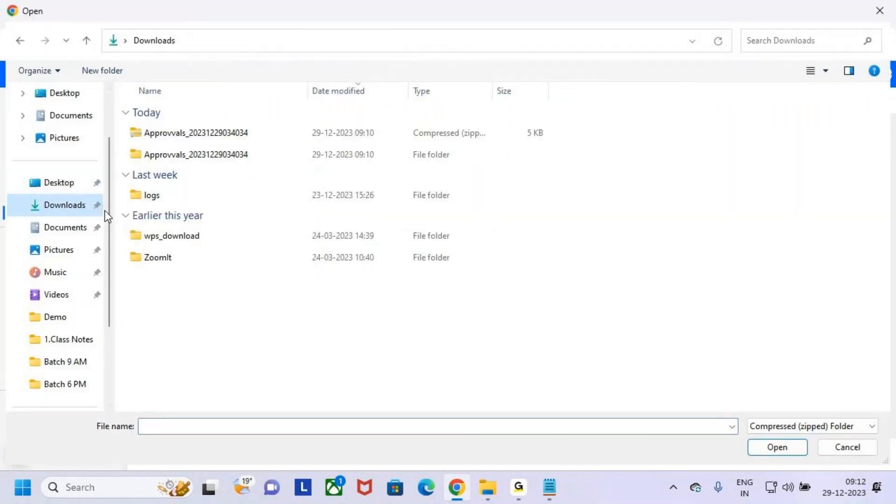
pyautogui.click(54, 184)
pyautogui.click(76, 212)
pyautogui.click(38, 185)
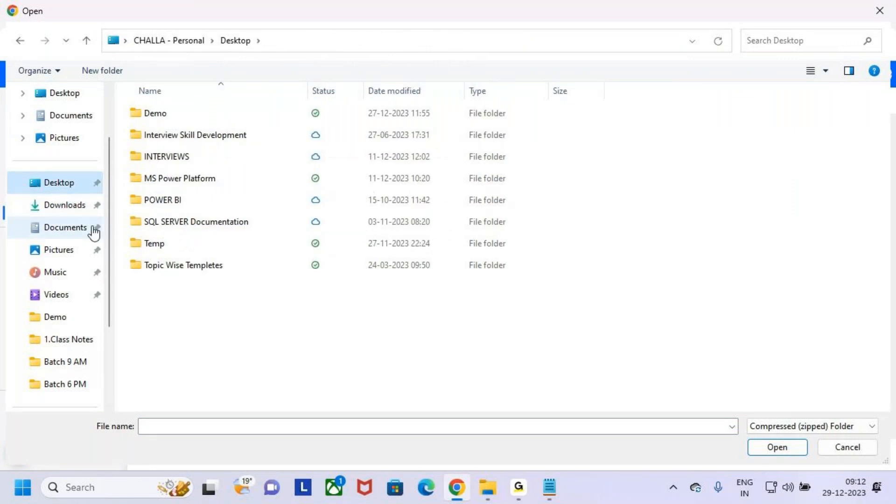
pyautogui.click(77, 209)
# Step: Pick Approvvals_20231229034034.zip from Downloads and upload it
pyautogui.click(67, 203)
pyautogui.click(208, 136)
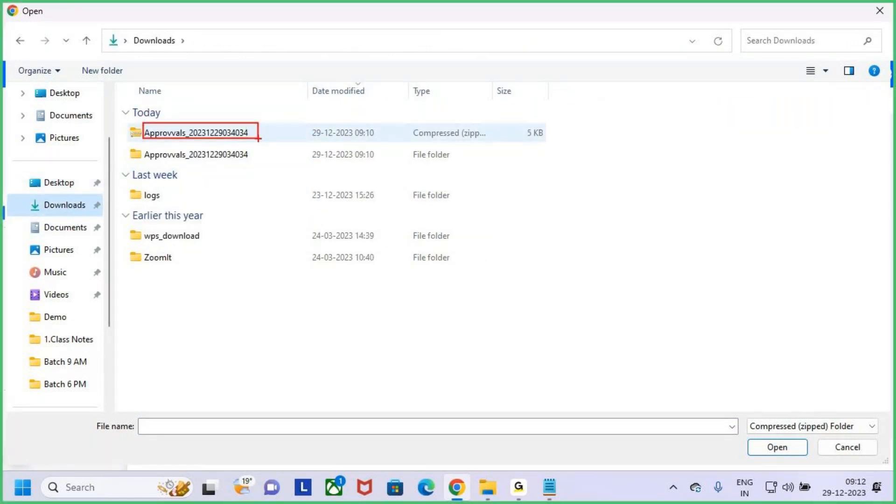
pyautogui.click(251, 135)
pyautogui.click(788, 451)
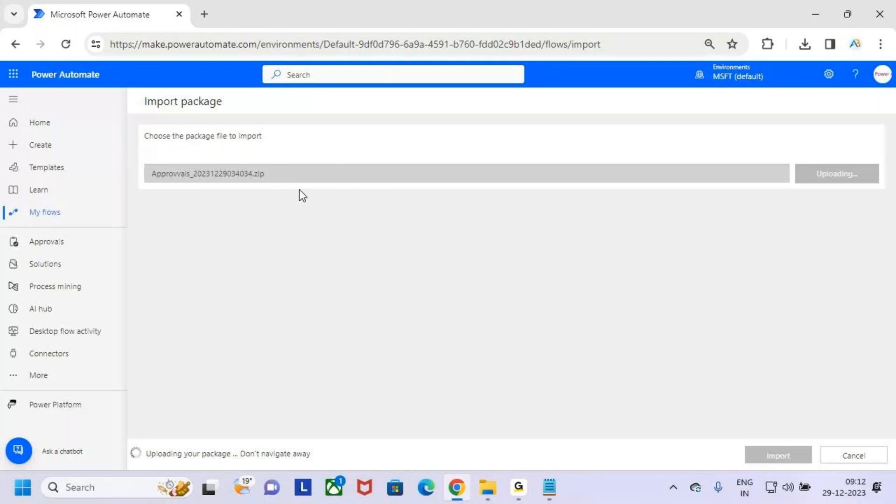
pyautogui.moveTo(802, 162); pyautogui.dragTo(876, 192)
pyautogui.press('Escape')
pyautogui.moveTo(132, 443); pyautogui.dragTo(314, 463)
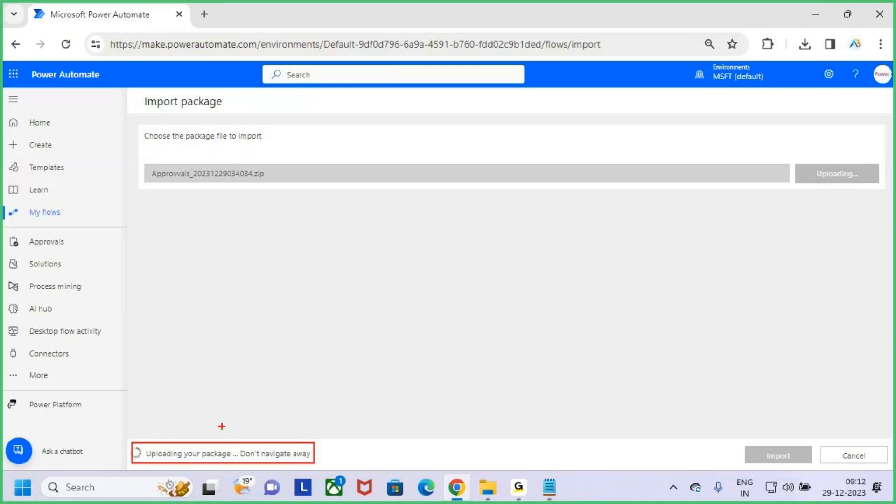
pyautogui.moveTo(241, 433)
pyautogui.mouseDown()
pyautogui.moveTo(214, 469)
pyautogui.moveTo(299, 460)
pyautogui.mouseUp()
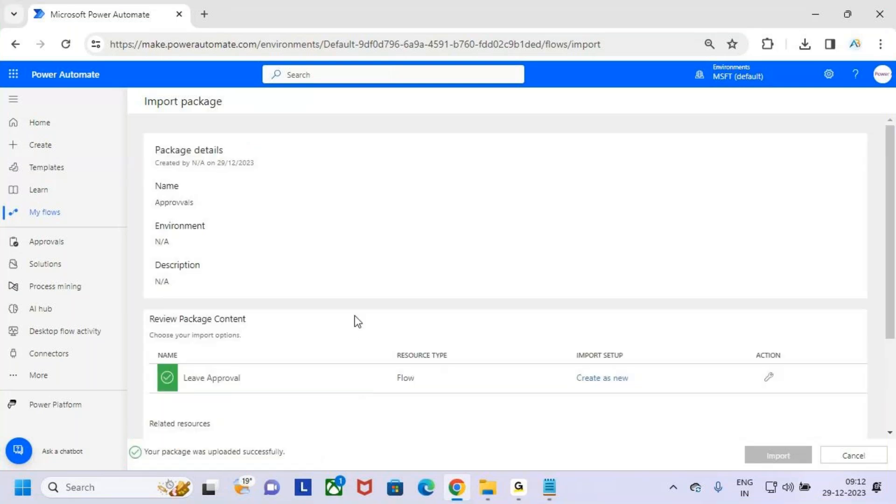
pyautogui.hotkey('ctrl', '2')
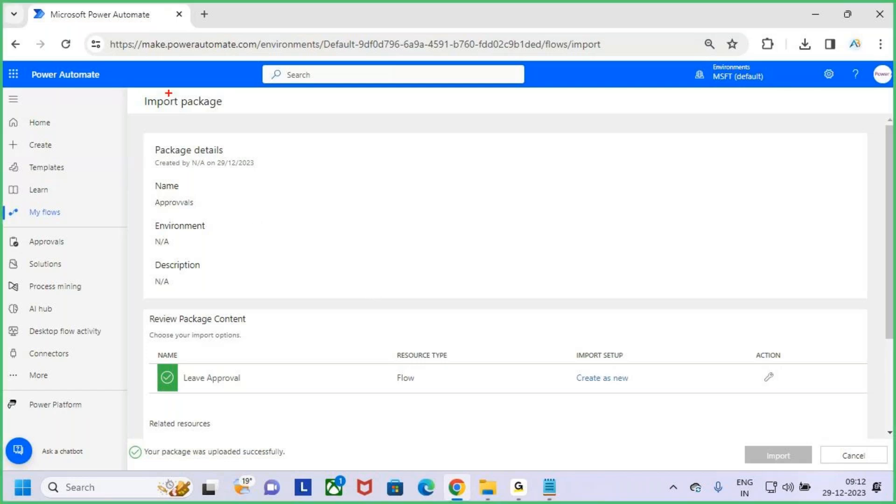
pyautogui.moveTo(144, 89); pyautogui.dragTo(222, 118)
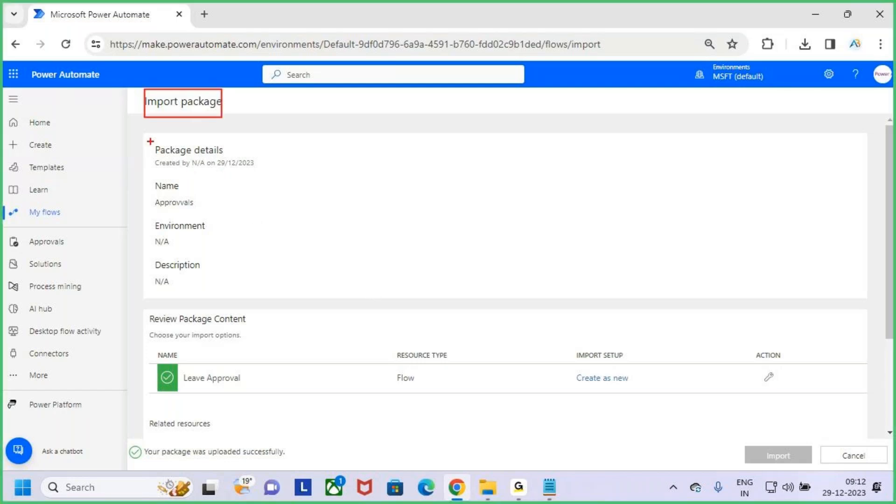
pyautogui.moveTo(146, 139)
pyautogui.mouseDown()
pyautogui.moveTo(254, 172)
pyautogui.moveTo(264, 172)
pyautogui.moveTo(280, 140)
pyautogui.mouseUp()
pyautogui.moveTo(161, 213); pyautogui.dragTo(217, 211)
pyautogui.press('Escape')
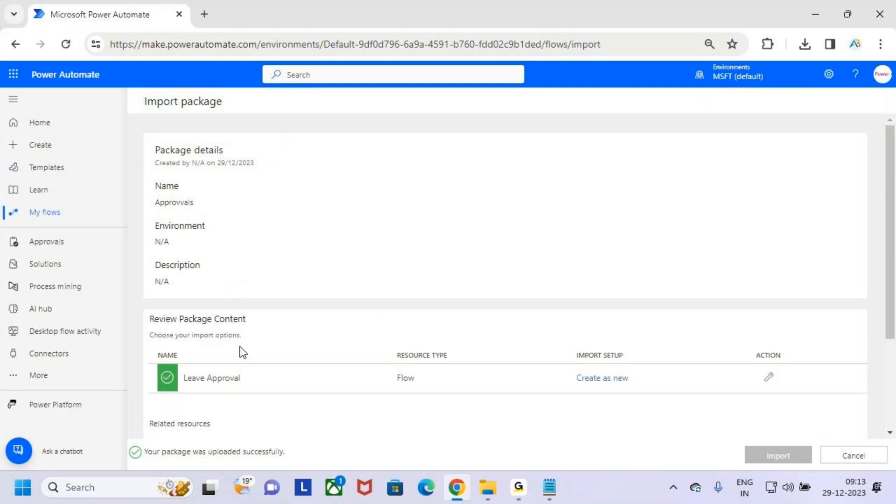
pyautogui.scroll(-3, 243, 345)
pyautogui.hotkey('ctrl', '2')
pyautogui.moveTo(144, 173); pyautogui.dragTo(270, 193)
pyautogui.moveTo(156, 218); pyautogui.dragTo(263, 257)
pyautogui.press('Escape')
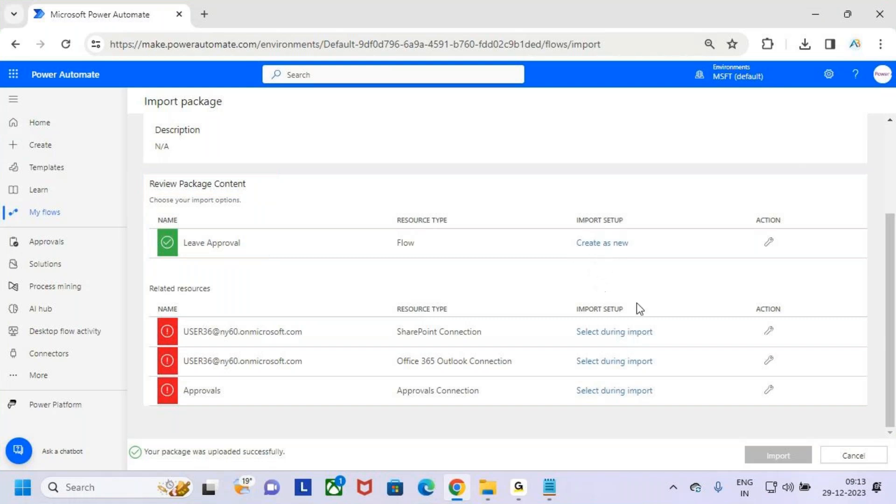
pyautogui.hotkey('ctrl', '2')
pyautogui.moveTo(738, 441)
pyautogui.mouseDown()
pyautogui.moveTo(814, 469)
pyautogui.moveTo(809, 443)
pyautogui.mouseUp()
pyautogui.press('Escape')
pyautogui.hotkey('ctrl', '2')
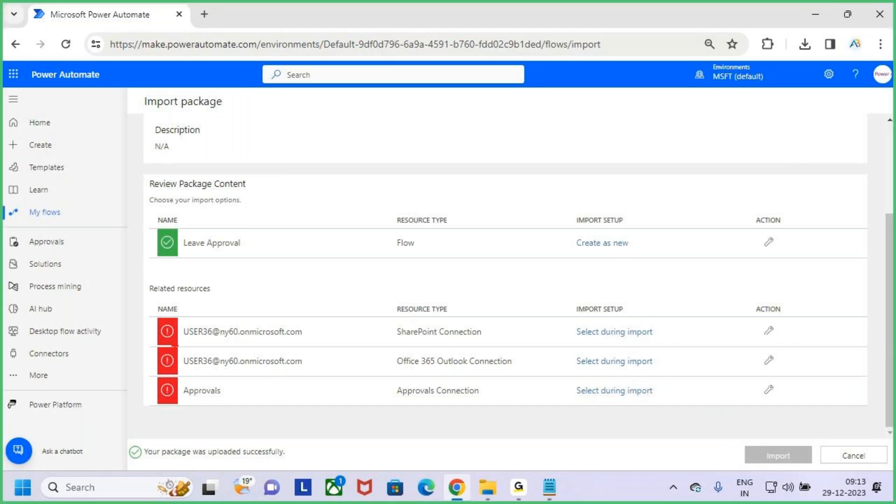
pyautogui.moveTo(159, 315)
pyautogui.mouseDown()
pyautogui.moveTo(280, 346)
pyautogui.moveTo(714, 406)
pyautogui.moveTo(732, 400)
pyautogui.mouseUp()
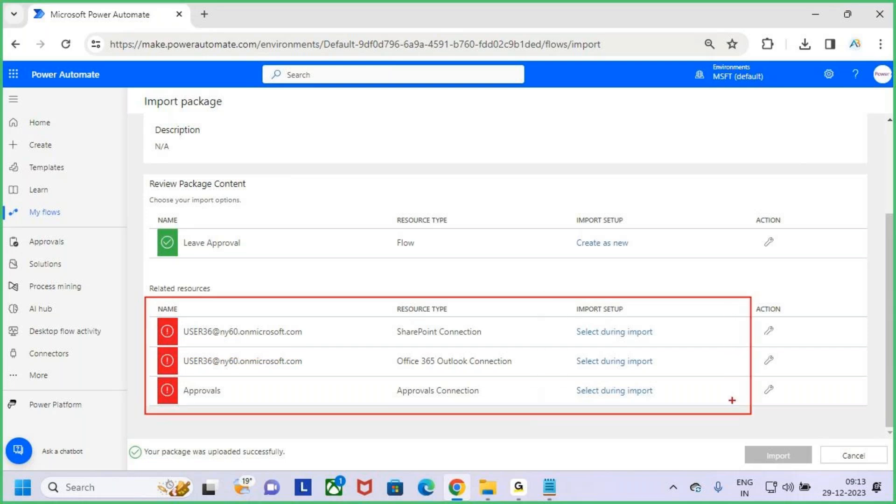
pyautogui.press('e')
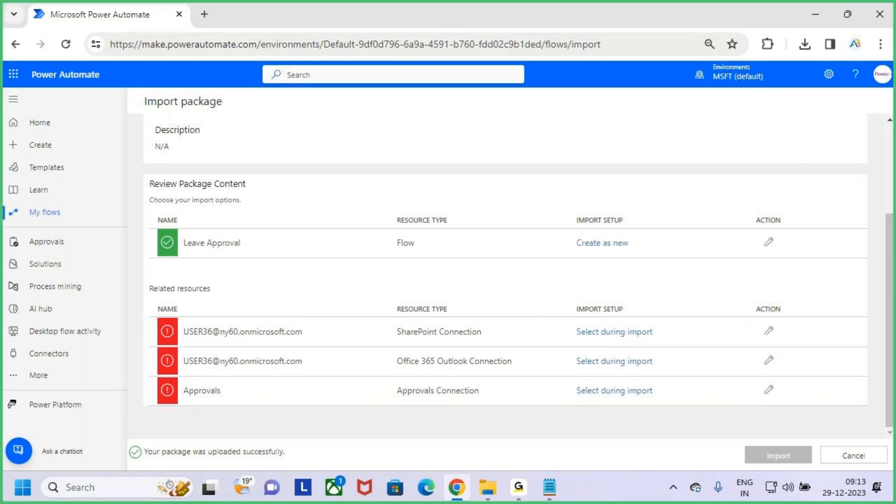
pyautogui.moveTo(177, 385); pyautogui.dragTo(203, 368)
pyautogui.press('Escape')
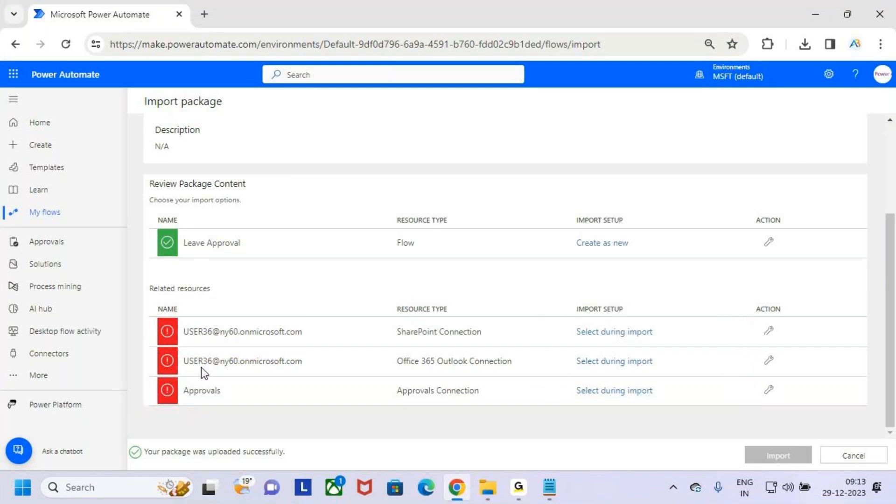
# Step: Assign existing SharePoint, Office 365 Outlook and Approvals connections in Import setup
pyautogui.click(632, 333)
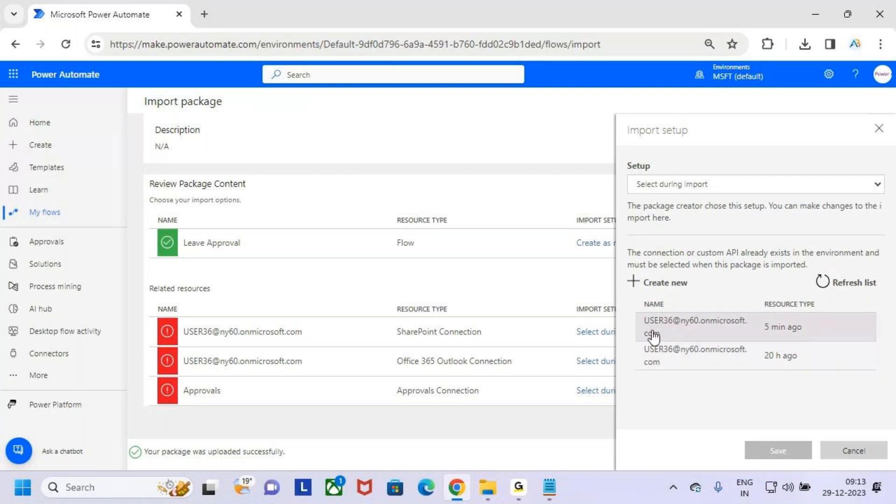
pyautogui.click(722, 334)
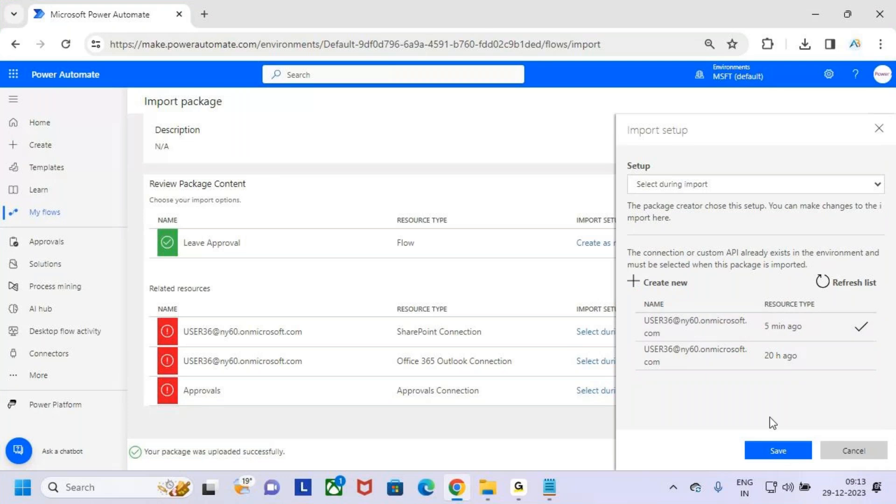
pyautogui.click(790, 453)
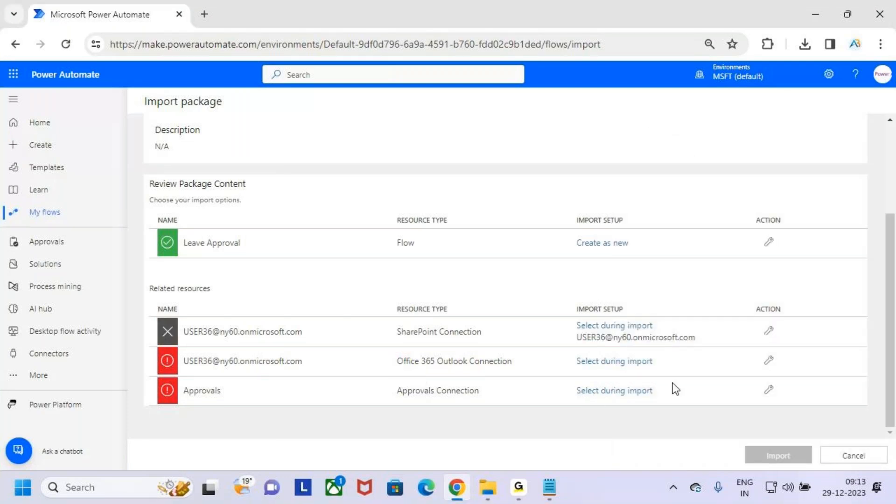
pyautogui.click(617, 369)
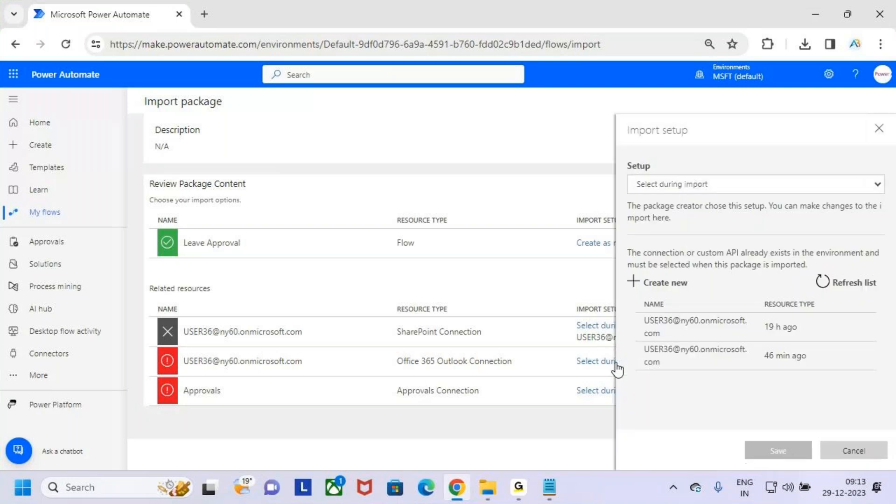
pyautogui.click(685, 329)
pyautogui.click(777, 450)
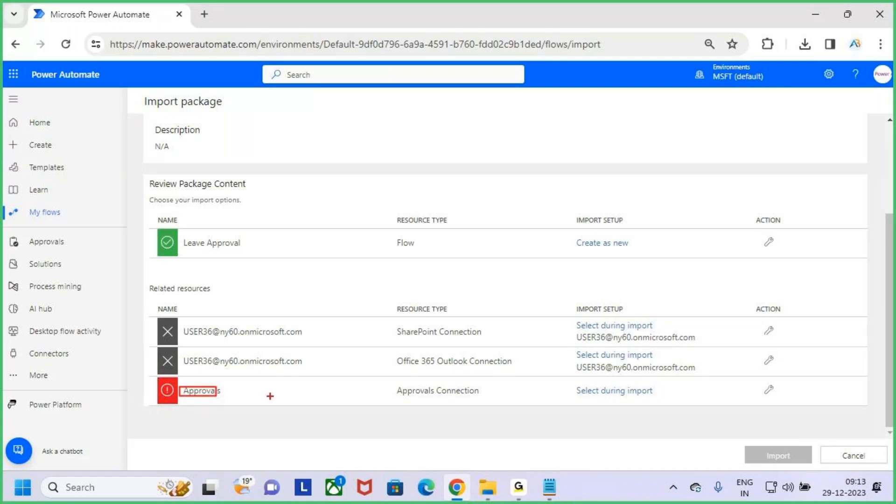
pyautogui.click(596, 393)
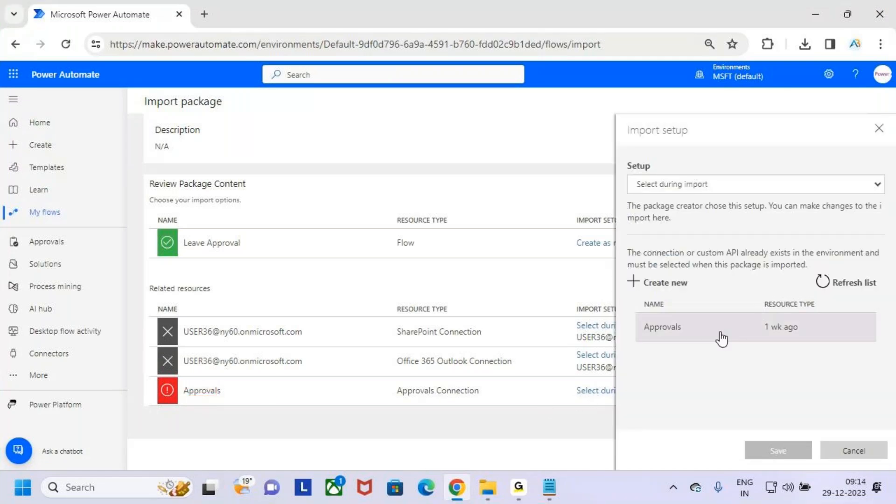
pyautogui.click(685, 343)
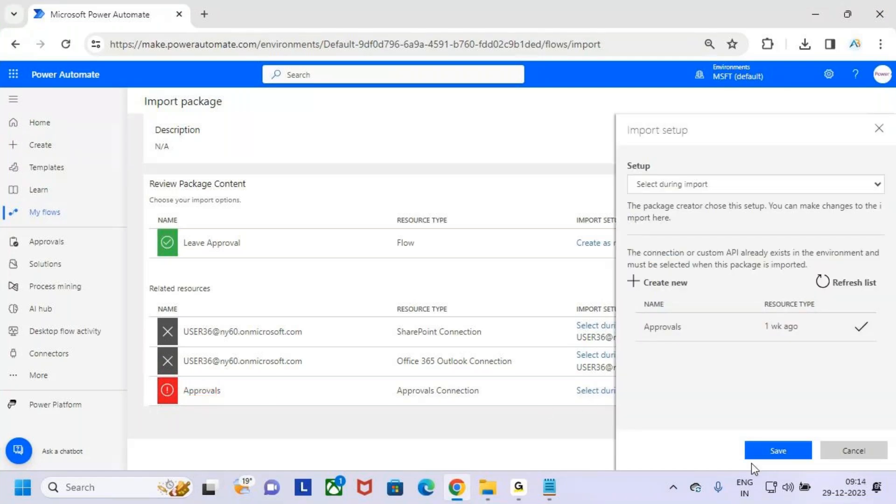
pyautogui.click(780, 452)
# Step: Highlight the configured related resources and start the package import
pyautogui.scroll(3, 648, 373)
pyautogui.scroll(-3, 707, 343)
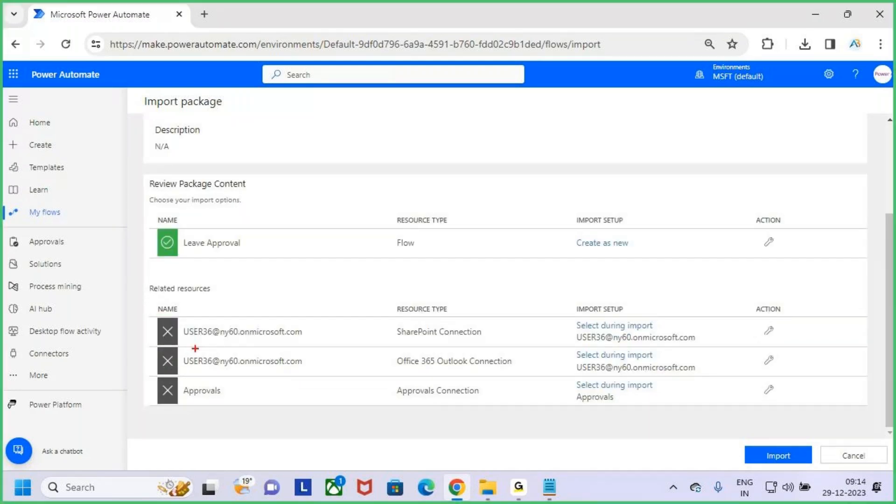
pyautogui.moveTo(167, 308); pyautogui.dragTo(777, 417)
pyautogui.press('Escape')
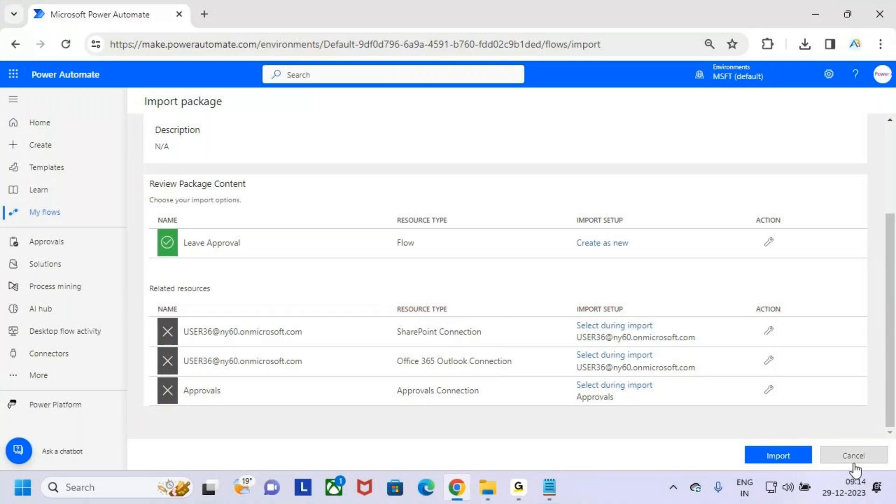
pyautogui.click(787, 458)
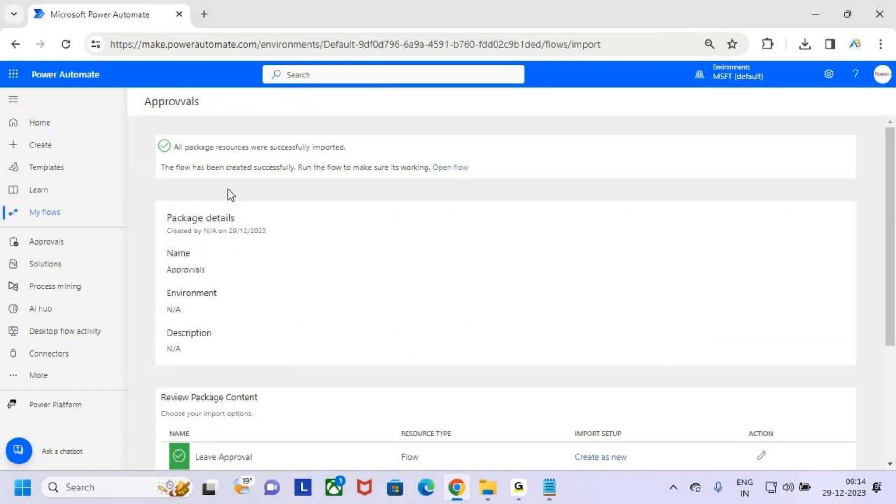
# Step: Highlight the 'All package resources were successfully imported' message and the Open flow link
pyautogui.hotkey('ctrl', '2')
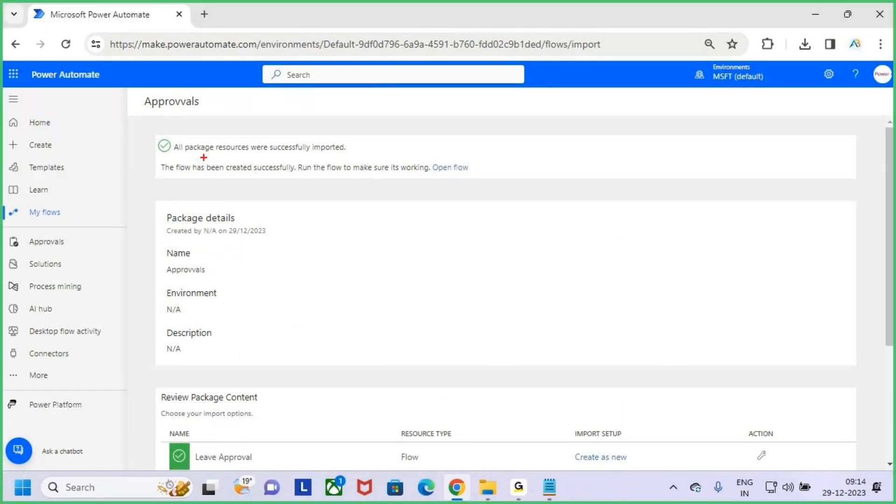
pyautogui.moveTo(147, 132)
pyautogui.mouseDown()
pyautogui.moveTo(177, 157)
pyautogui.moveTo(360, 157)
pyautogui.mouseUp()
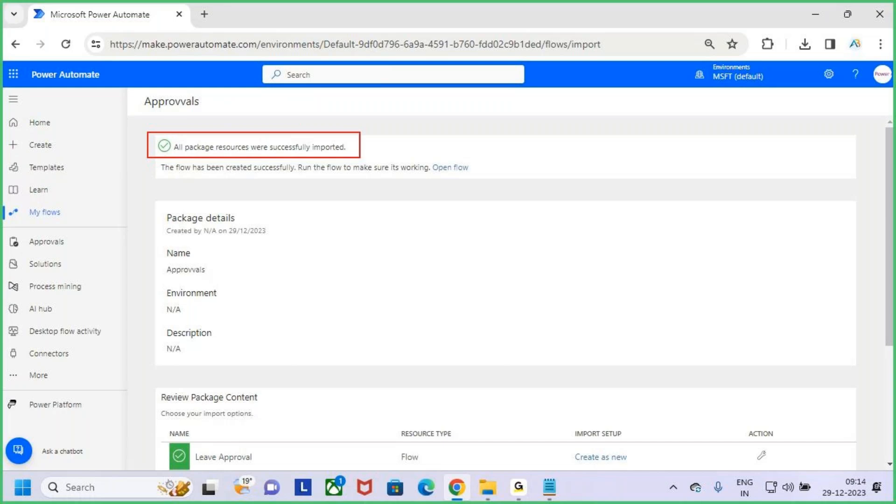
pyautogui.moveTo(288, 110)
pyautogui.mouseDown()
pyautogui.moveTo(300, 141)
pyautogui.moveTo(318, 113)
pyautogui.mouseUp()
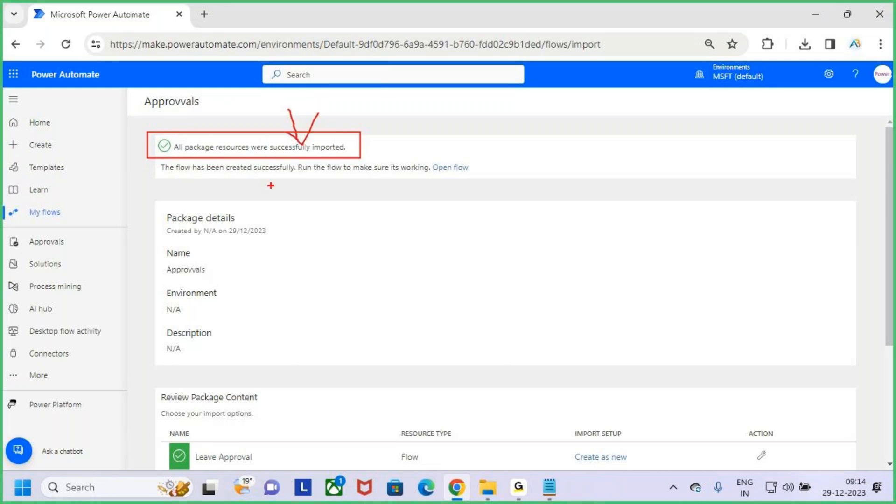
pyautogui.moveTo(163, 152)
pyautogui.mouseDown()
pyautogui.moveTo(251, 179)
pyautogui.moveTo(485, 179)
pyautogui.mouseUp()
pyautogui.moveTo(428, 131)
pyautogui.mouseDown()
pyautogui.moveTo(422, 145)
pyautogui.moveTo(443, 132)
pyautogui.mouseUp()
pyautogui.press('Escape')
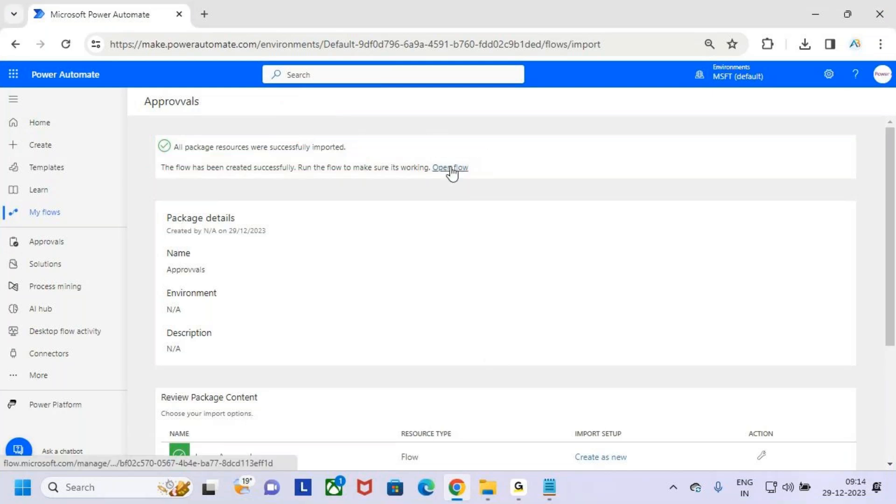
pyautogui.scroll(-4, 479, 273)
pyautogui.scroll(4, 479, 262)
# Step: View the imported Leave Approval flow in the classic designer, then return to My flows
pyautogui.click(444, 168)
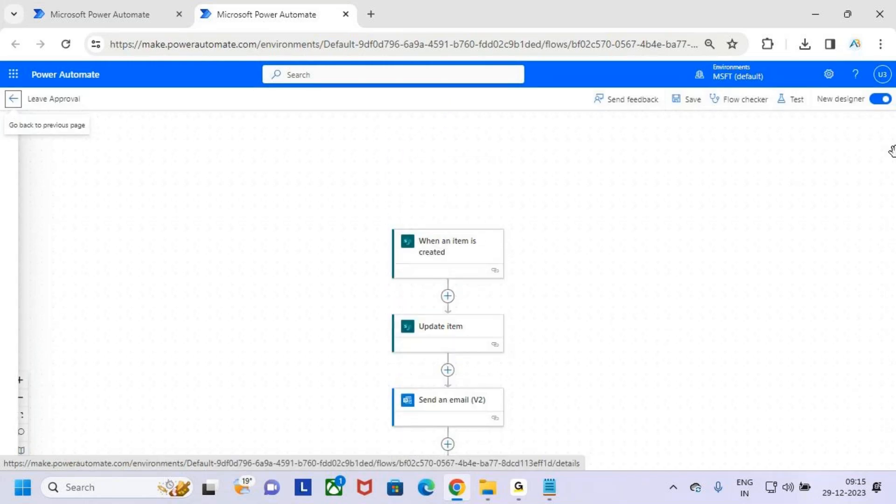
pyautogui.click(881, 99)
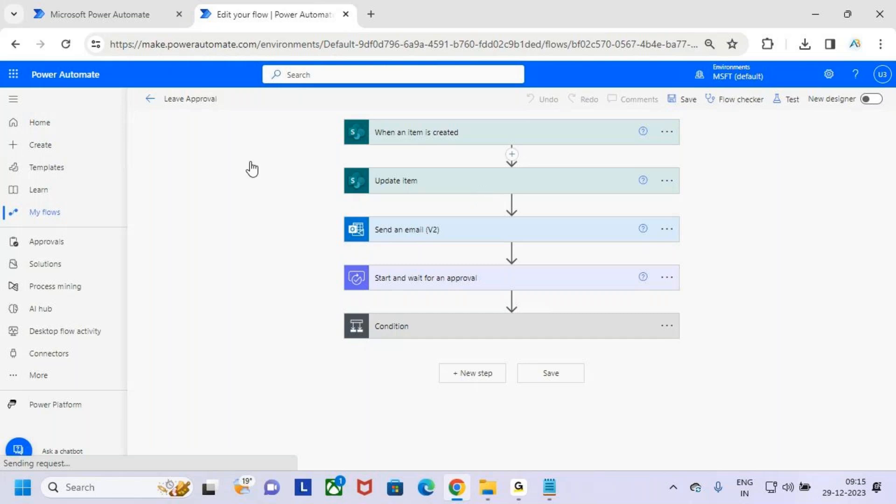
pyautogui.moveTo(188, 102); pyautogui.dragTo(230, 112)
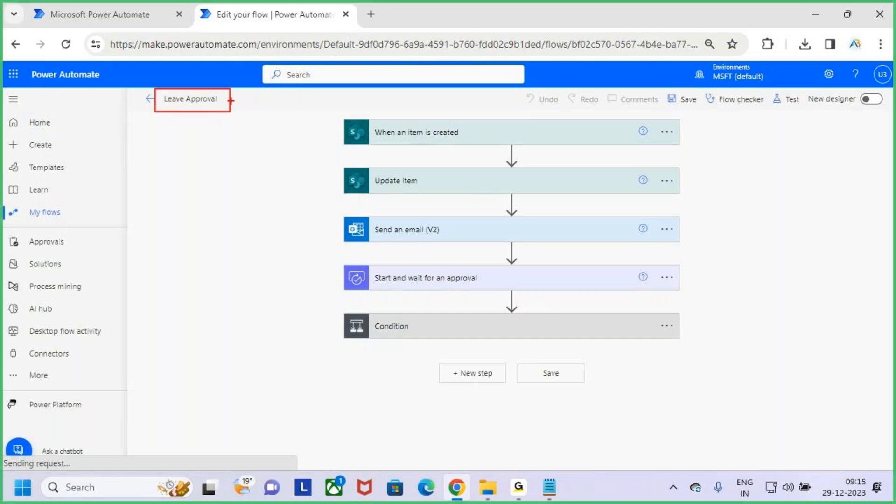
pyautogui.press('Escape')
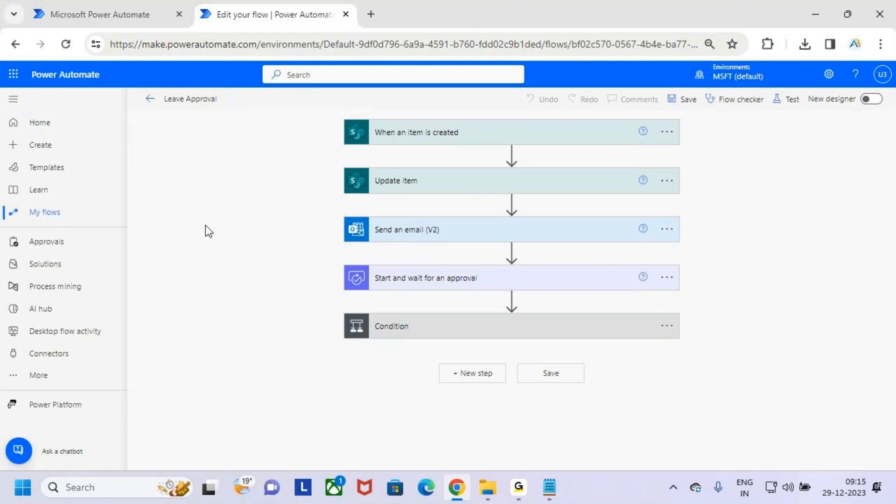
pyautogui.click(51, 216)
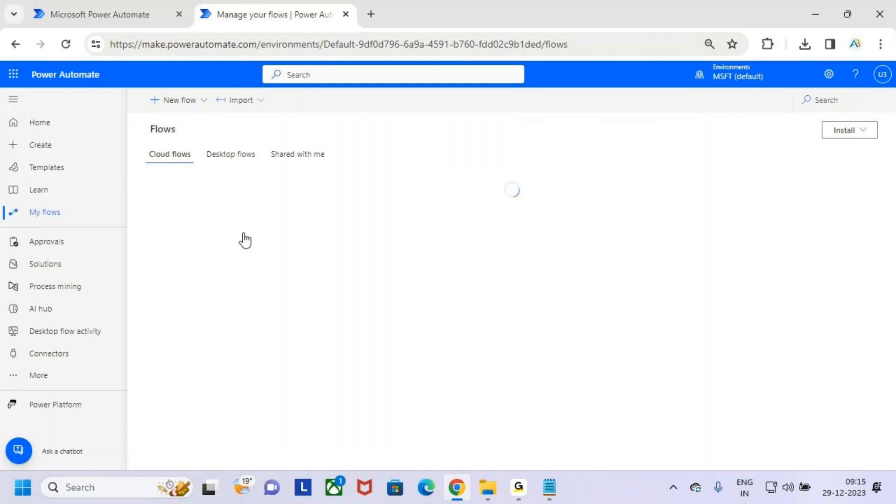
pyautogui.click(374, 235)
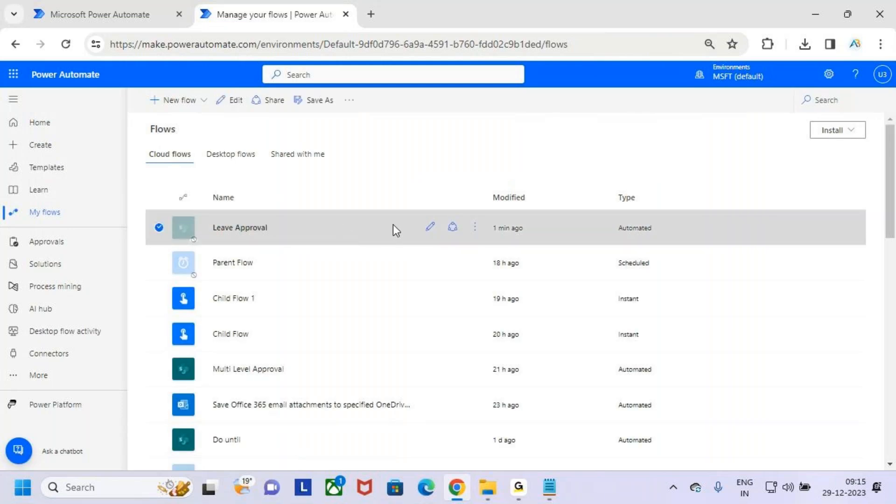
pyautogui.click(476, 235)
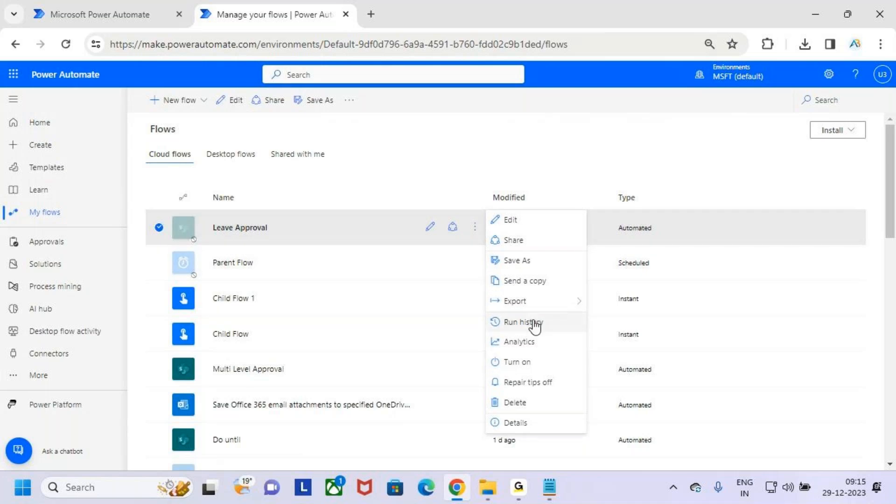
pyautogui.click(532, 304)
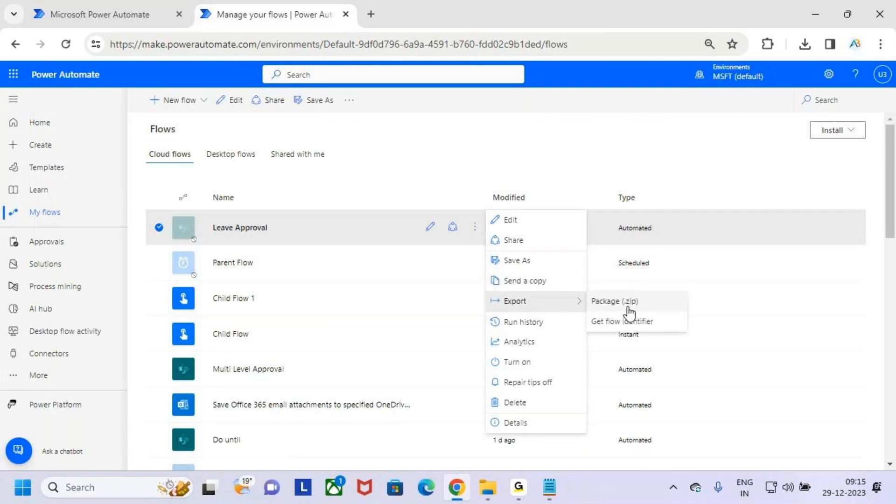
pyautogui.click(447, 168)
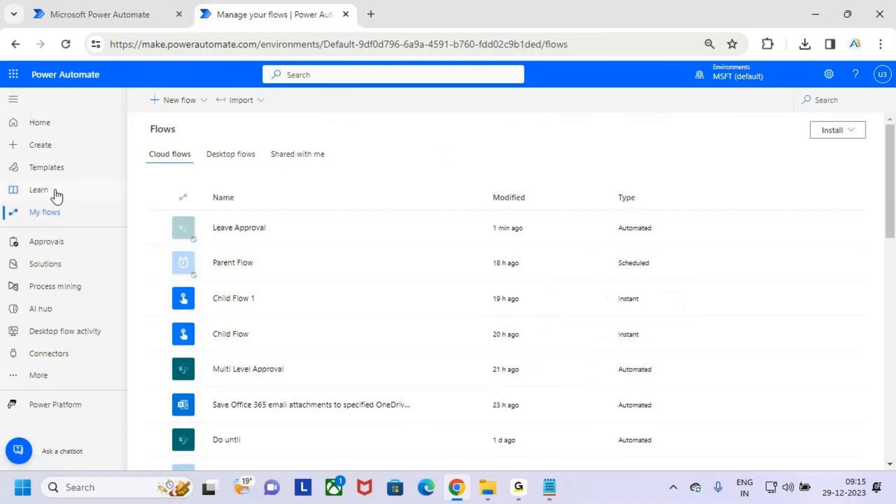
pyautogui.hotkey('ctrl', '2')
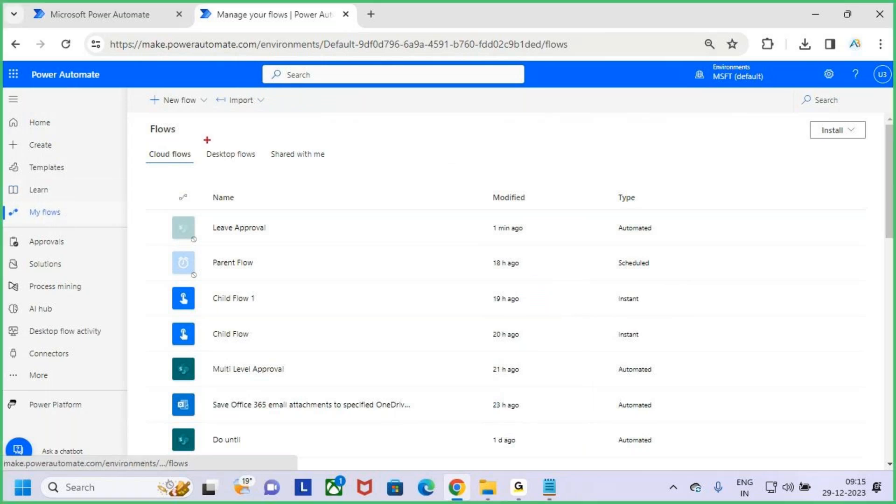
pyautogui.moveTo(227, 87)
pyautogui.mouseDown()
pyautogui.moveTo(273, 116)
pyautogui.moveTo(307, 54)
pyautogui.mouseUp()
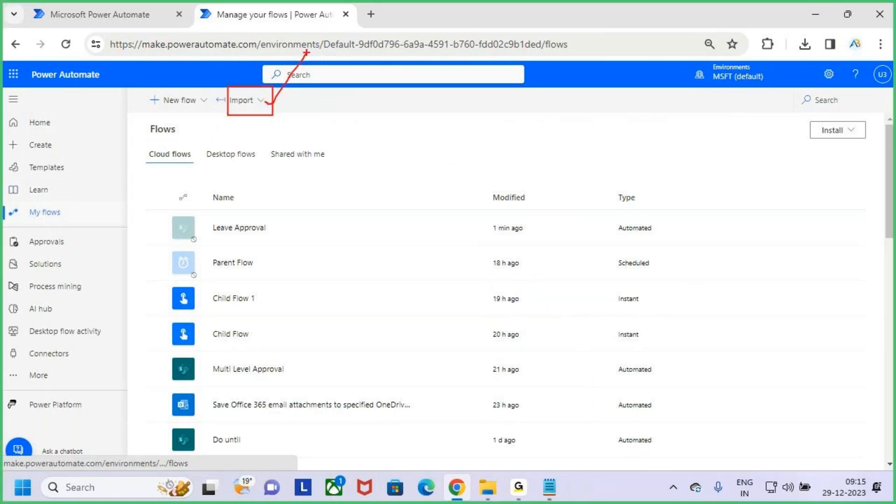
pyautogui.press('Escape')
pyautogui.click(252, 100)
pyautogui.click(289, 143)
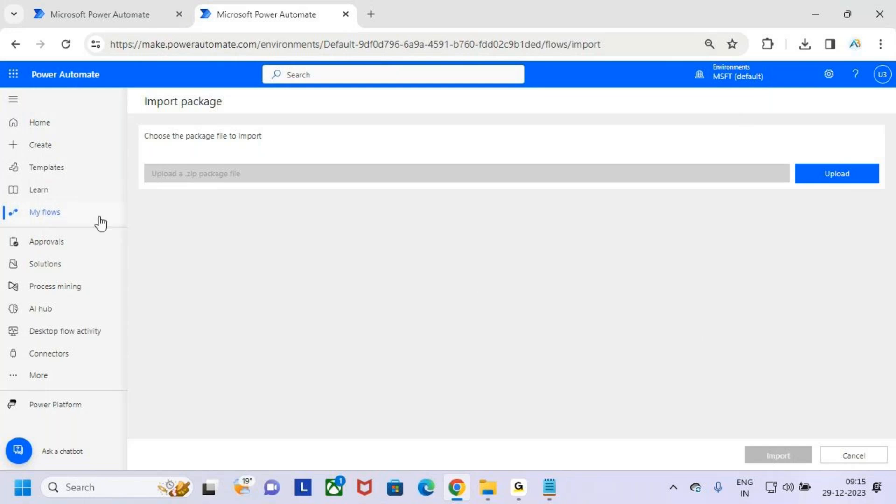
pyautogui.click(83, 215)
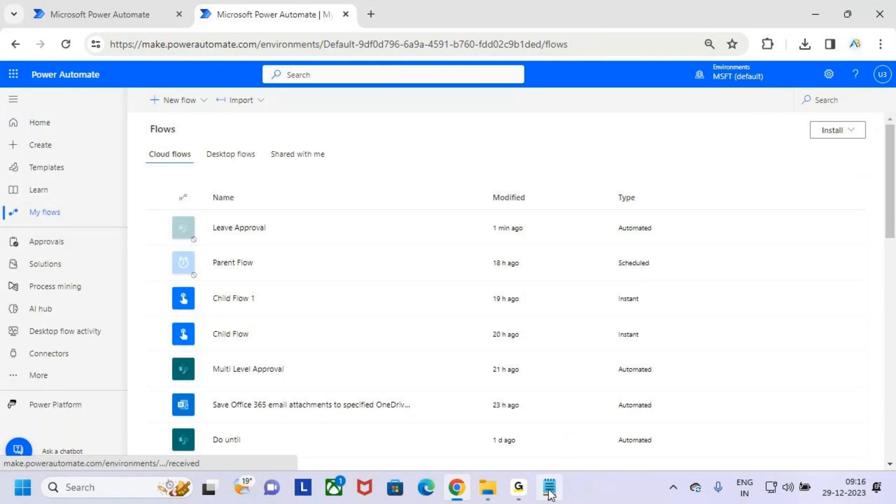
# Step: Bring Notepad forward and highlight the first two topic lines, then deselect each one
pyautogui.click(549, 487)
pyautogui.moveTo(51, 82); pyautogui.dragTo(293, 85)
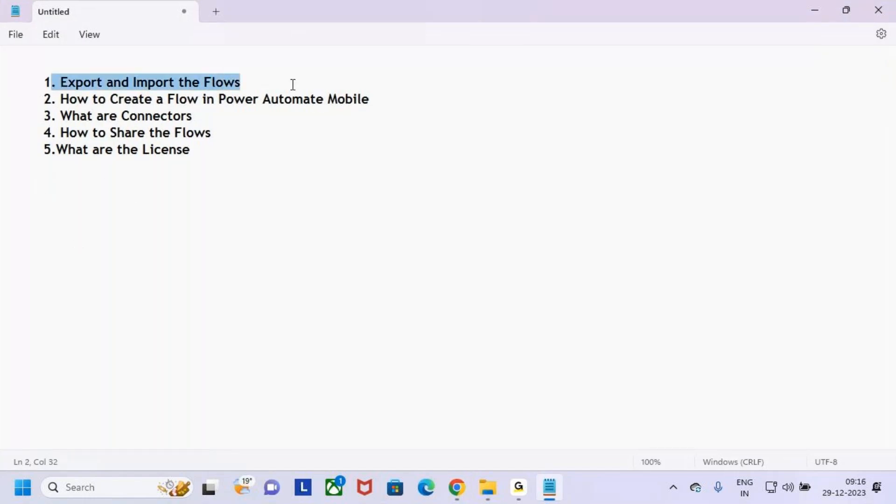
pyautogui.click(297, 80)
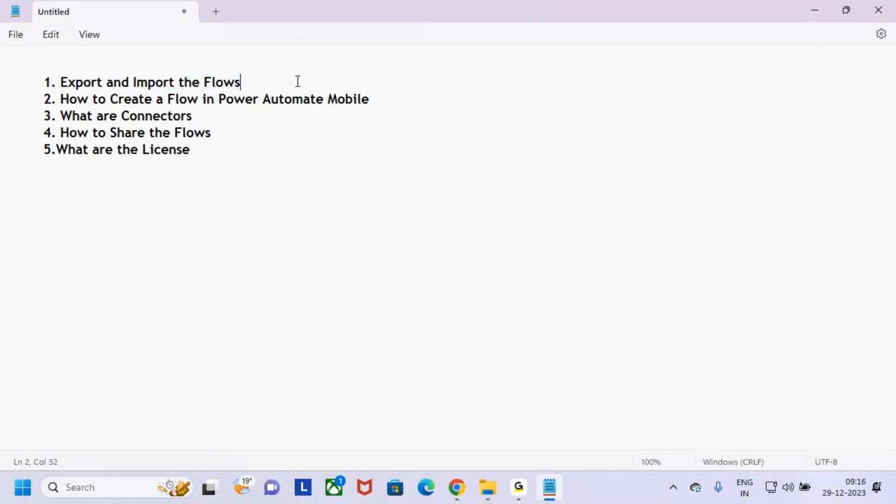
pyautogui.click(76, 132)
pyautogui.moveTo(39, 99); pyautogui.dragTo(404, 104)
pyautogui.click(405, 104)
# Step: Switch between Notepad and the flows in the browser using the taskbar
pyautogui.click(526, 497)
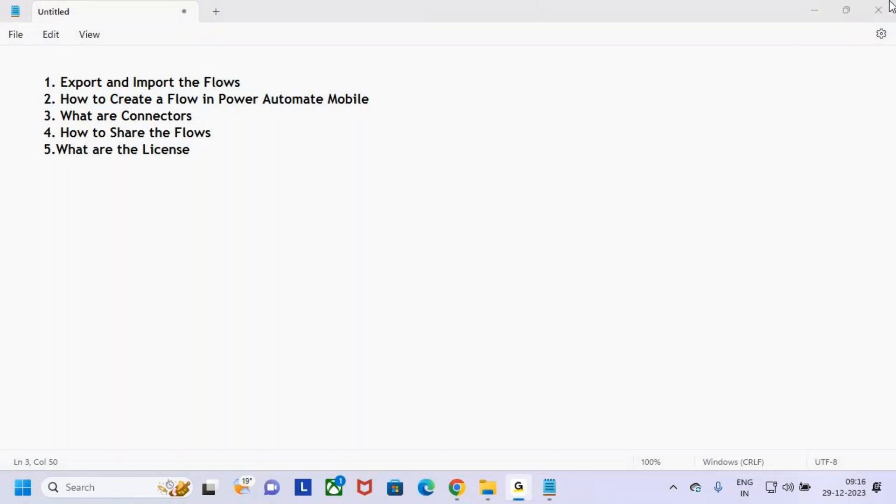
pyautogui.click(819, 6)
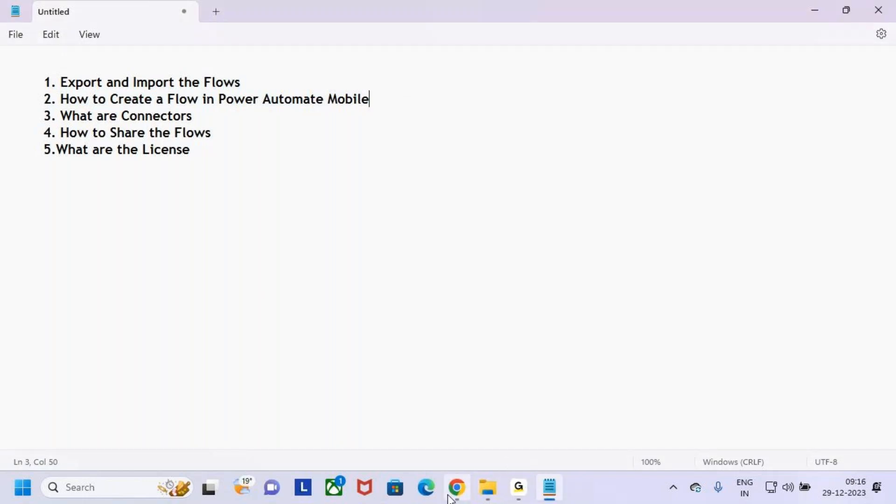
pyautogui.click(453, 494)
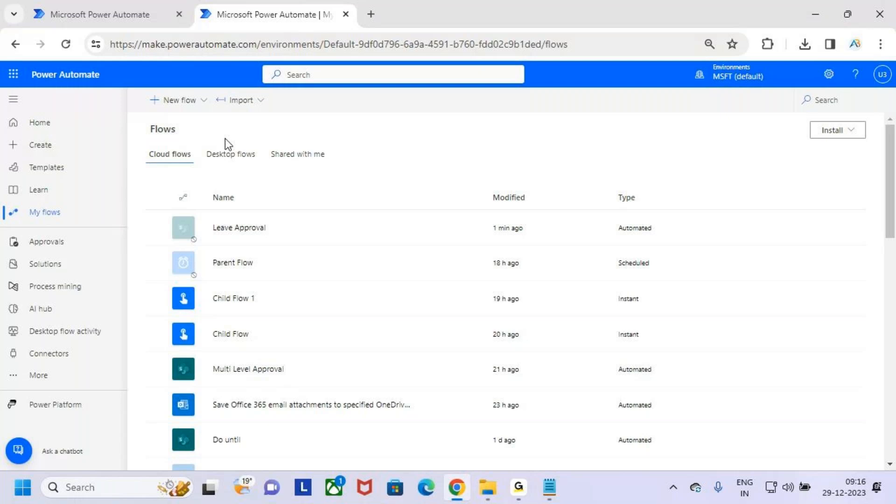
pyautogui.hotkey('ctrl', '2')
pyautogui.moveTo(137, 36)
pyautogui.mouseDown()
pyautogui.moveTo(266, 59)
pyautogui.moveTo(262, 51)
pyautogui.moveTo(291, 27)
pyautogui.mouseUp()
pyautogui.press('Escape')
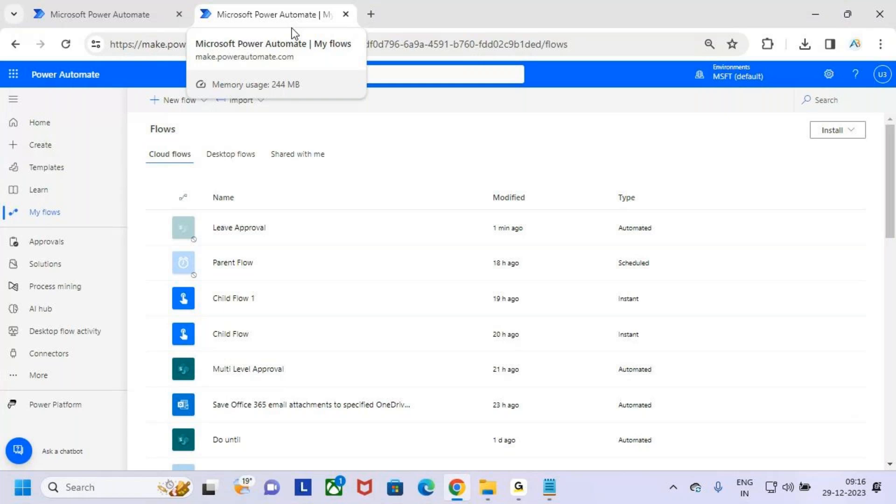
pyautogui.click(820, 16)
pyautogui.click(65, 99)
pyautogui.moveTo(65, 99); pyautogui.dragTo(395, 94)
# Step: Deselect the topic, dismiss the search panel, and minimize Notepad and the Downloads window
pyautogui.click(412, 111)
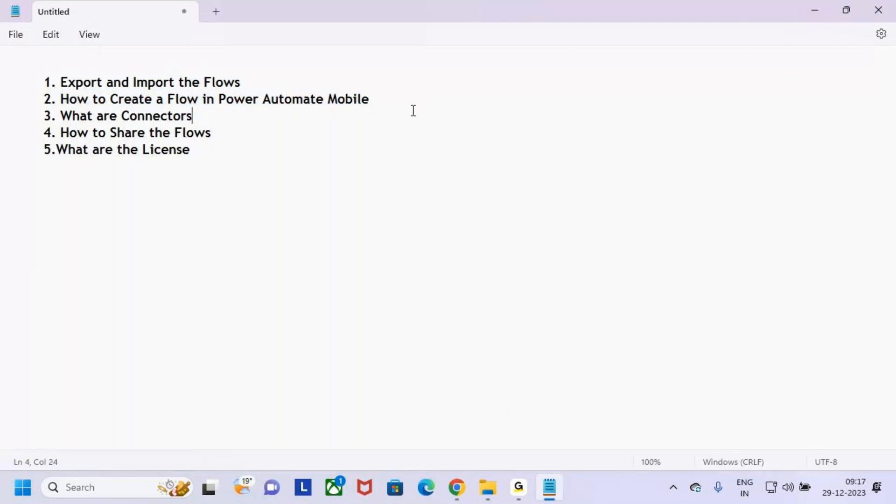
pyautogui.click(136, 488)
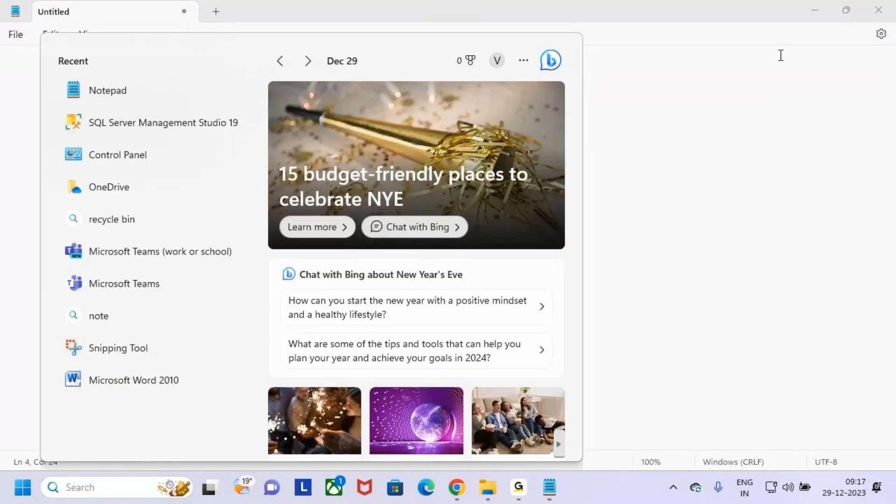
pyautogui.click(819, 10)
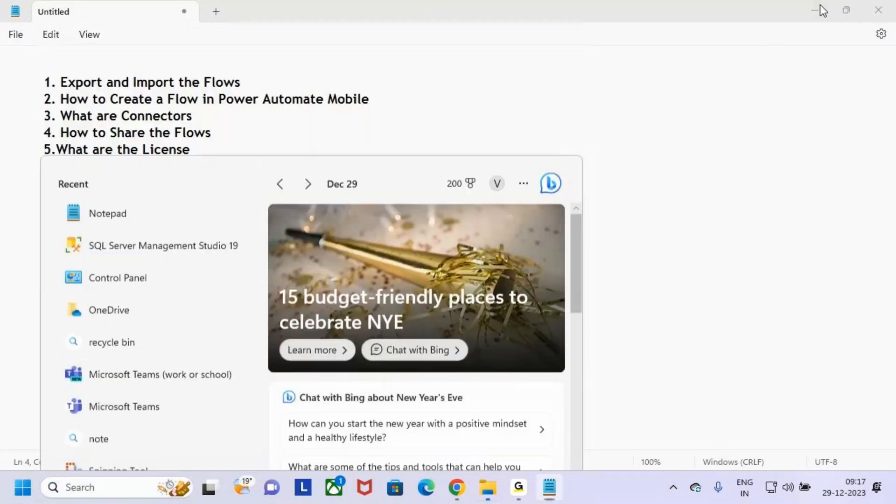
pyautogui.click(819, 6)
pyautogui.click(813, 10)
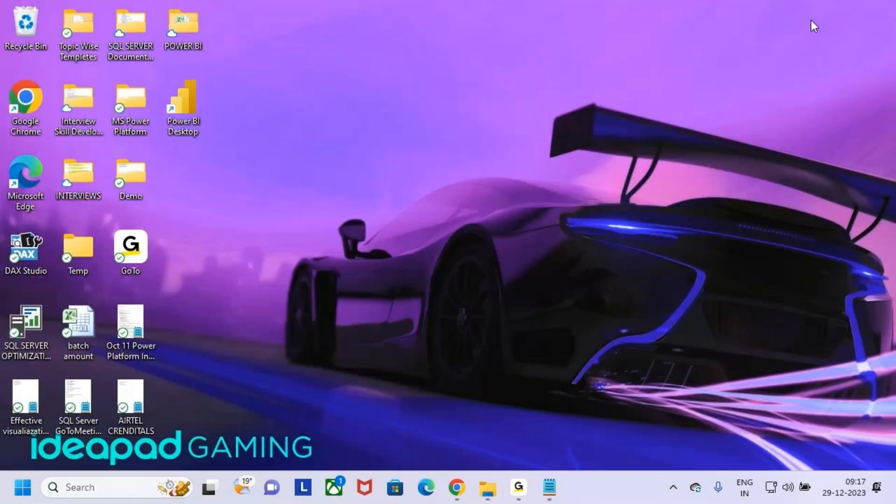
pyautogui.click(488, 488)
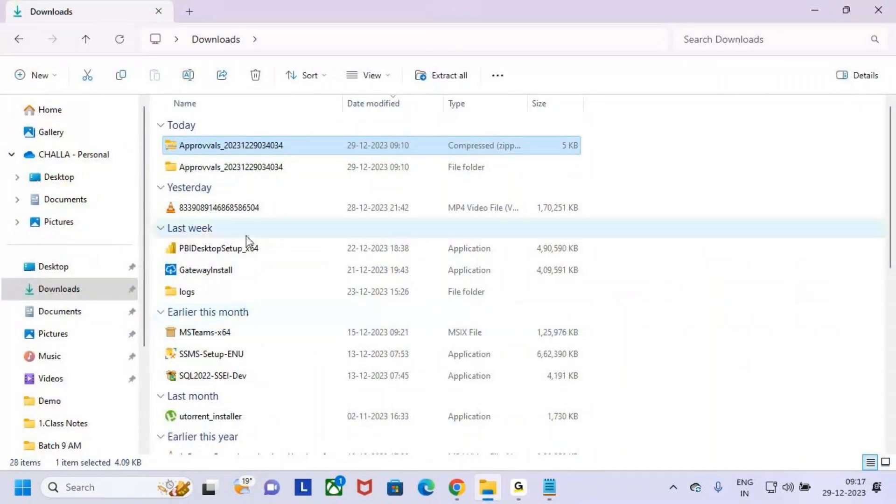
pyautogui.scroll(-5, 248, 245)
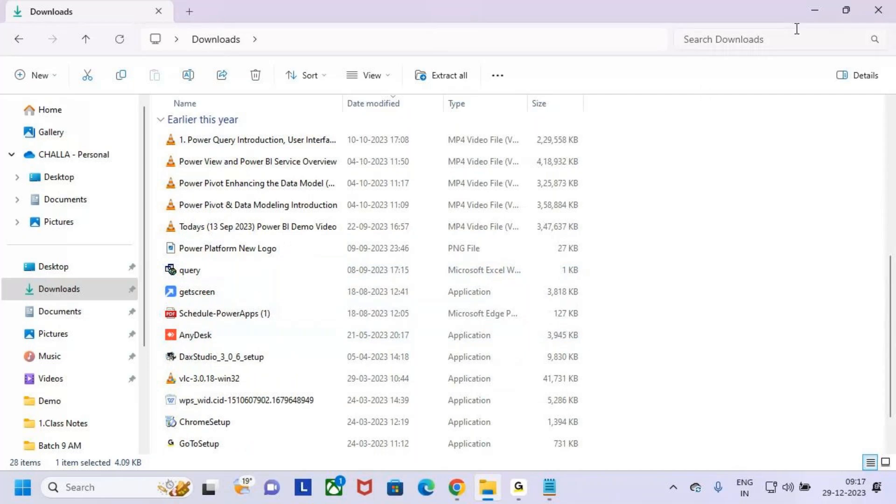
pyautogui.click(813, 14)
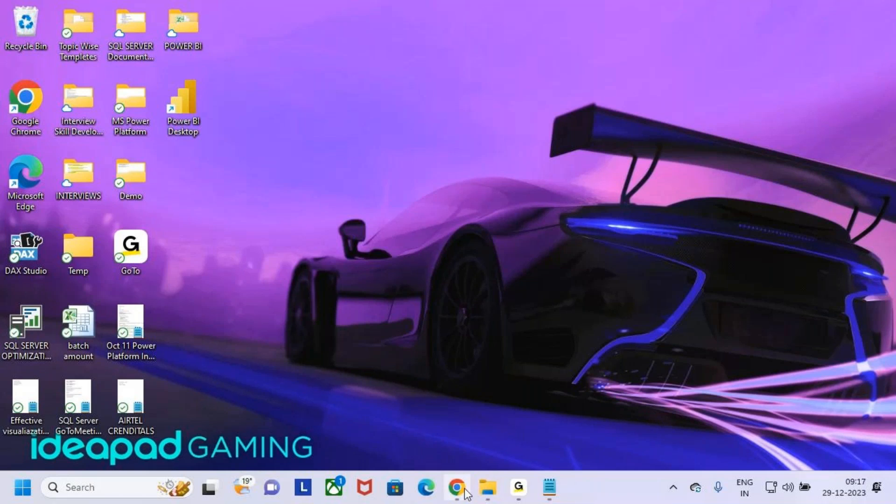
# Step: Search Windows for 'any' and launch AnyDesk.exe from the results
pyautogui.click(133, 496)
pyautogui.write('an')
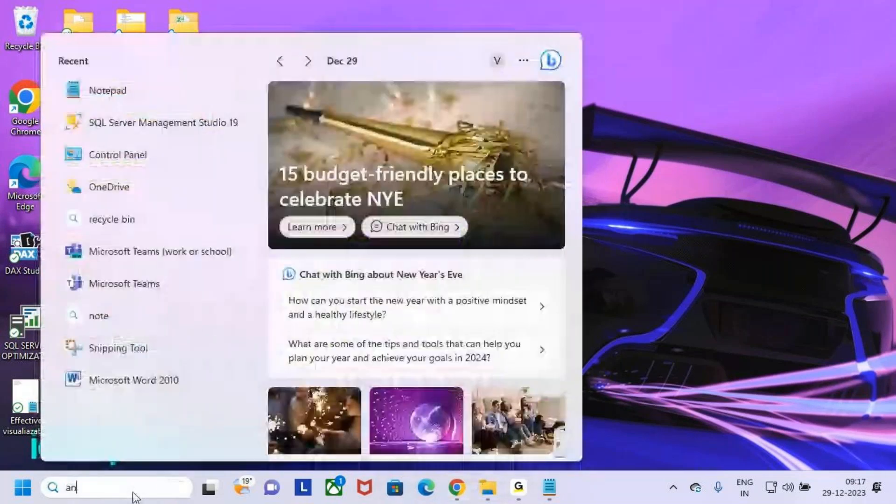
pyautogui.write('y')
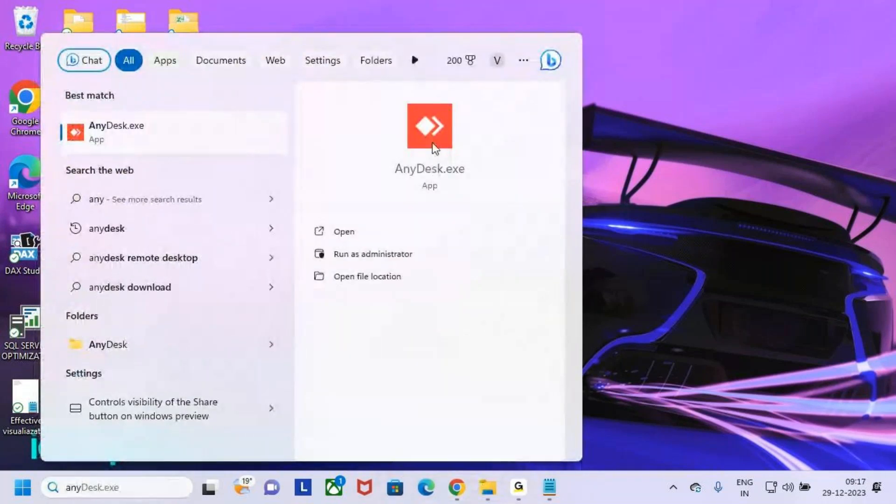
pyautogui.click(432, 142)
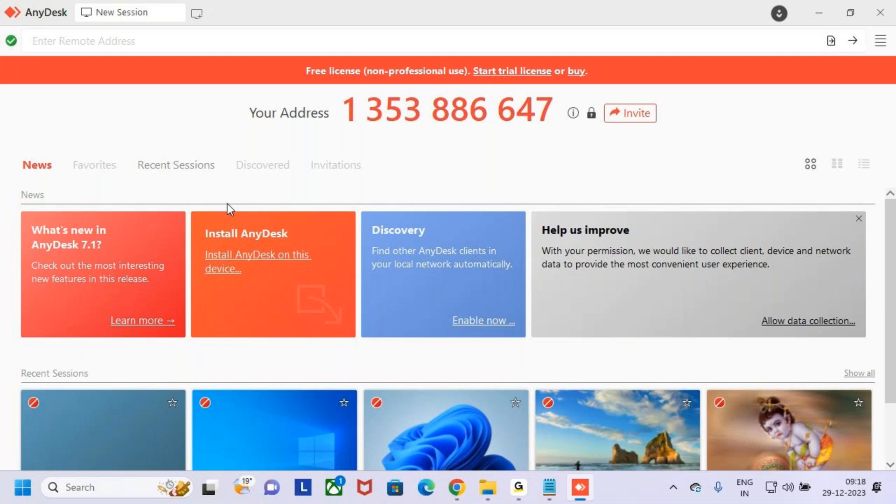
# Step: Enter the remote device's AnyDesk address and start connecting to it
pyautogui.click(202, 40)
pyautogui.click(161, 125)
pyautogui.click(148, 43)
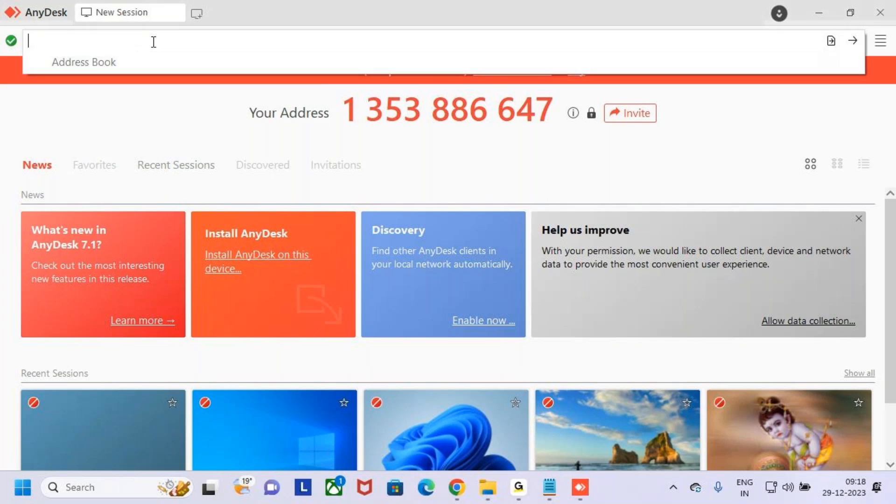
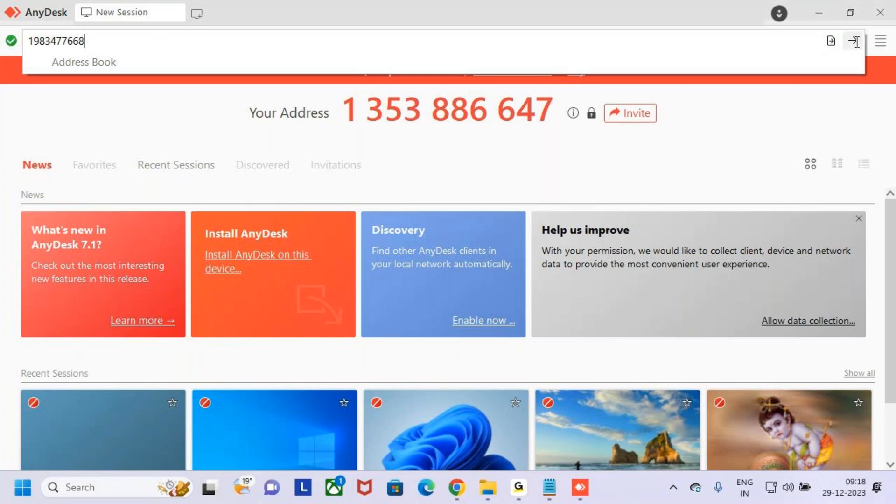
pyautogui.press('Return')
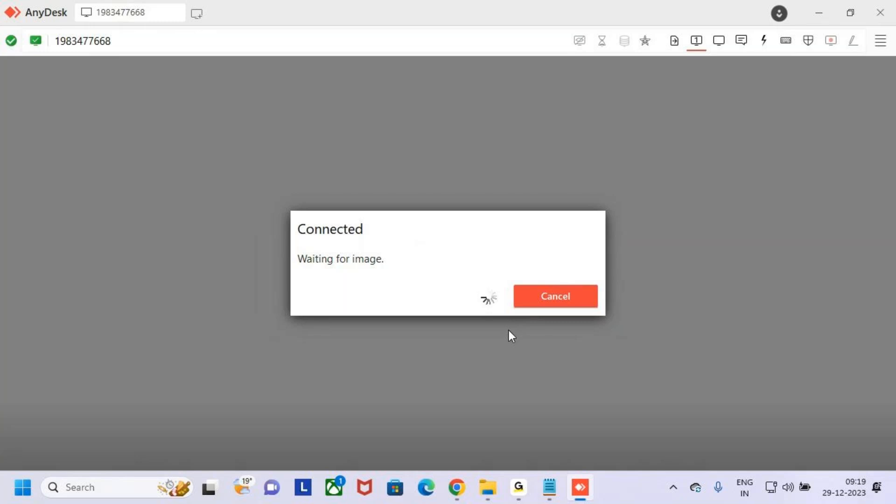
# Step: Cancel the stalled connection and reconnect to the suggested remote device
pyautogui.click(553, 299)
pyautogui.click(201, 41)
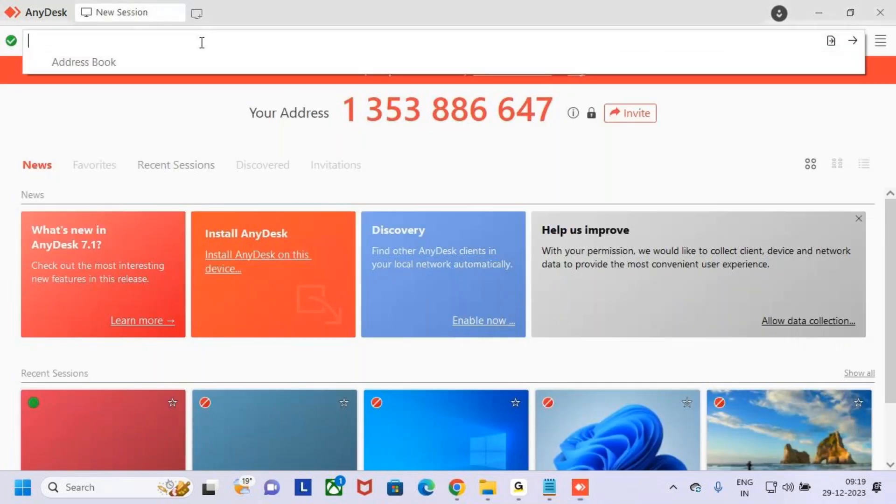
pyautogui.write('19')
pyautogui.click(228, 56)
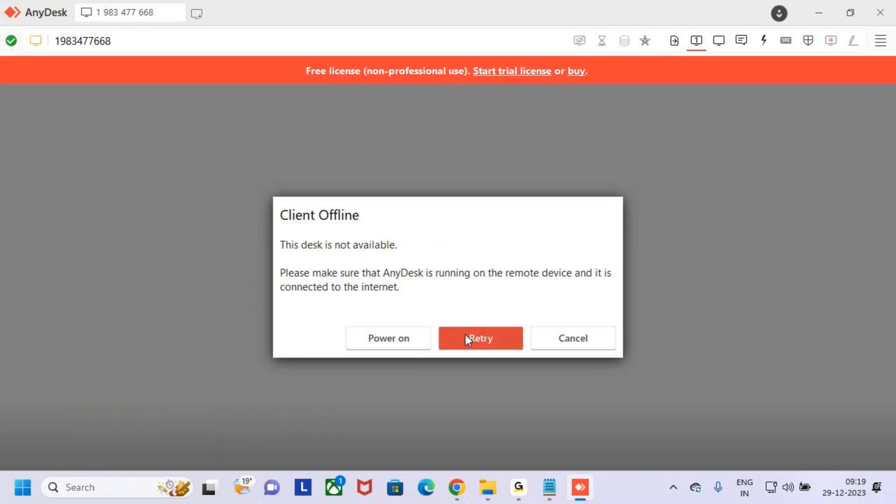
# Step: Retry the offline device, give up on it, and begin typing the address again
pyautogui.click(489, 337)
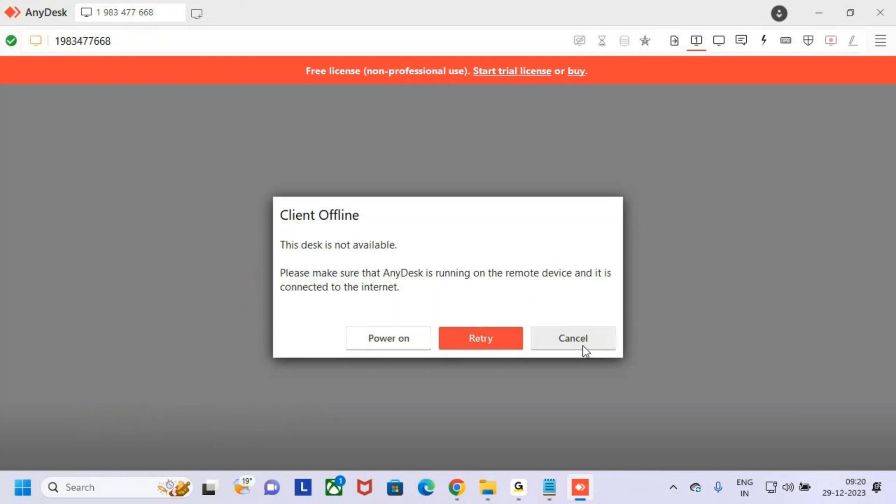
pyautogui.click(581, 345)
pyautogui.click(180, 41)
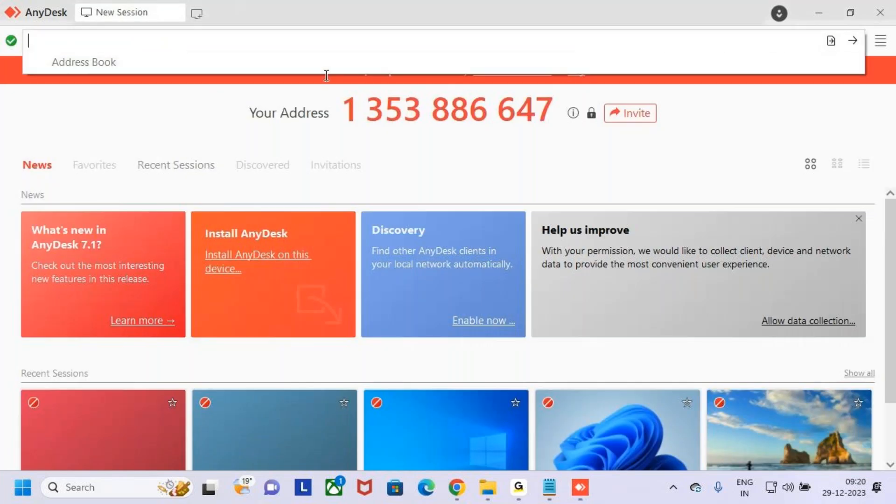
pyautogui.click(856, 40)
pyautogui.click(470, 40)
pyautogui.write('1')
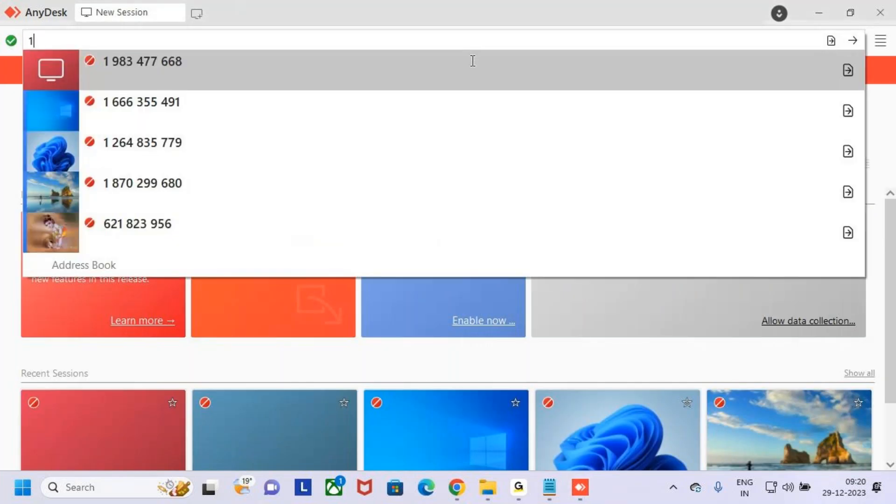
# Step: Connect to the most recent remote device from the address suggestions
pyautogui.click(373, 86)
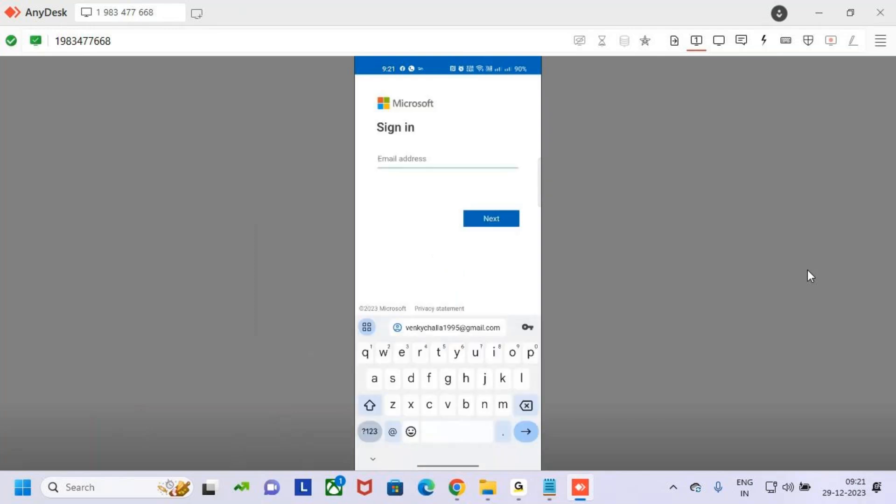
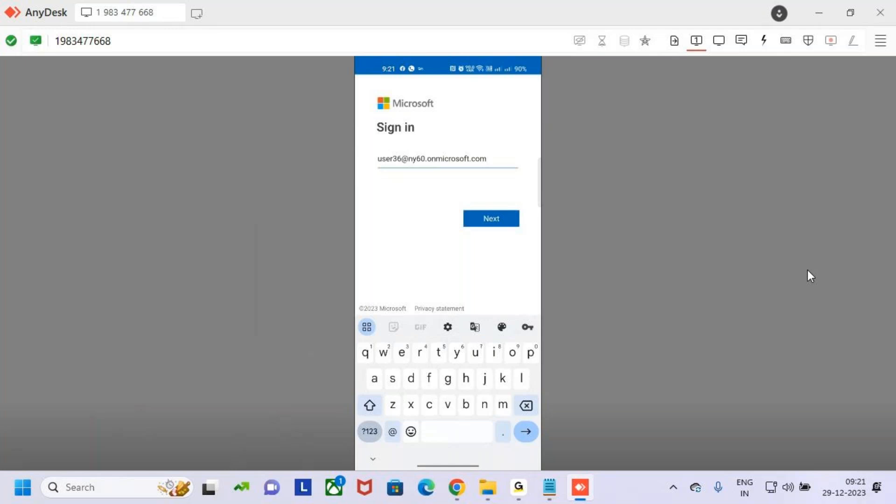
# Step: Enter the account e-mail on the phone's Microsoft sign-in page and submit it
pyautogui.press('Return')
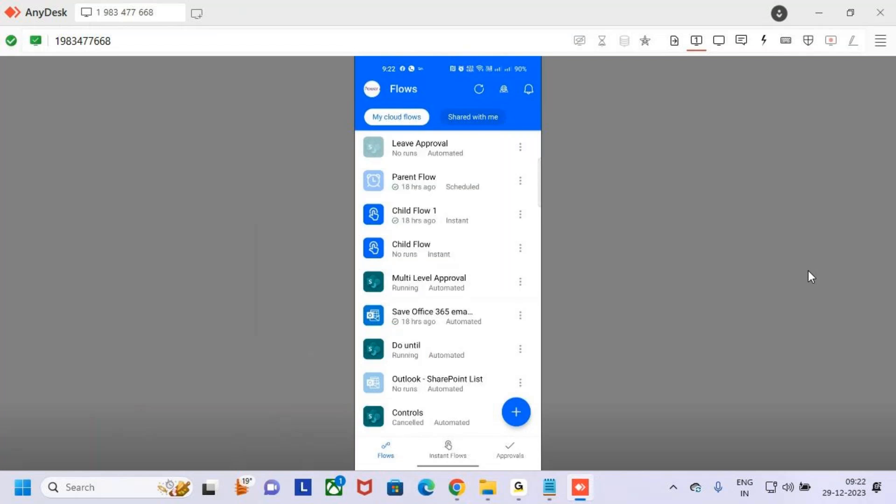
# Step: Turn on AnyDesk's annotation pen and mark Parent Flow and Child Flow 1
pyautogui.hotkey('ctrl', '2')
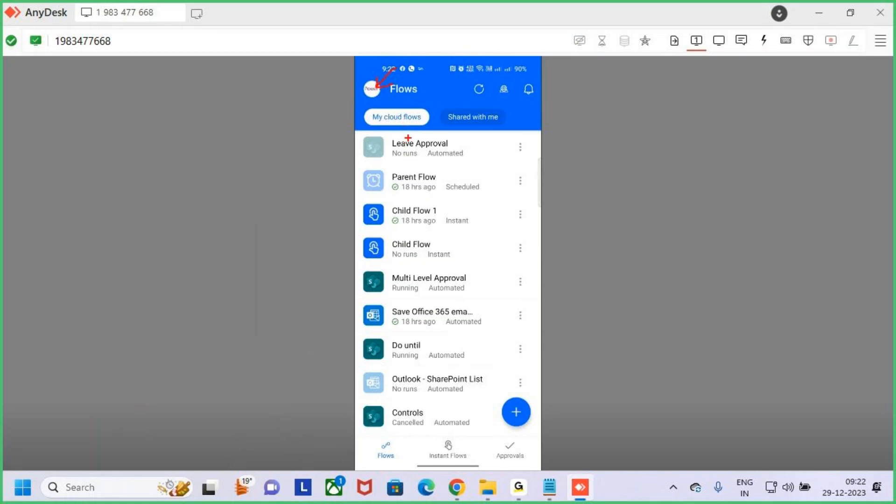
pyautogui.moveTo(409, 188); pyautogui.dragTo(432, 179)
pyautogui.moveTo(414, 216); pyautogui.dragTo(448, 200)
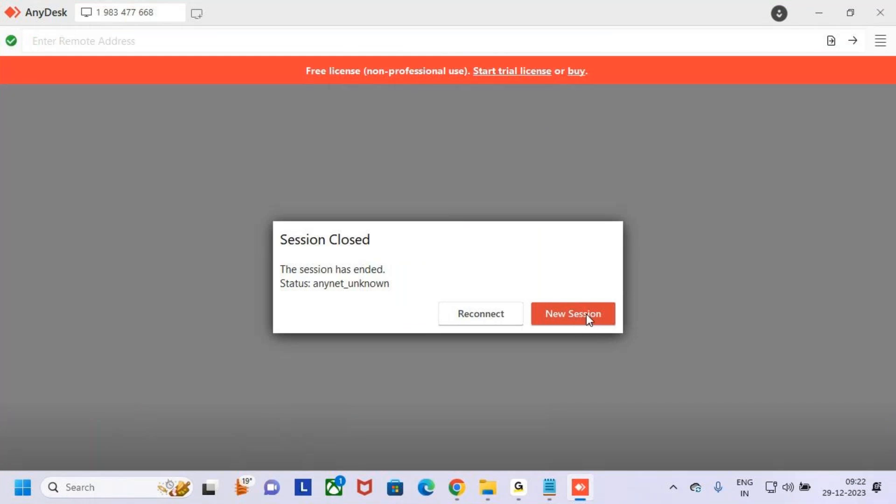
# Step: Reconnect to the phone session, then cancel the stalled connection attempt
pyautogui.click(493, 320)
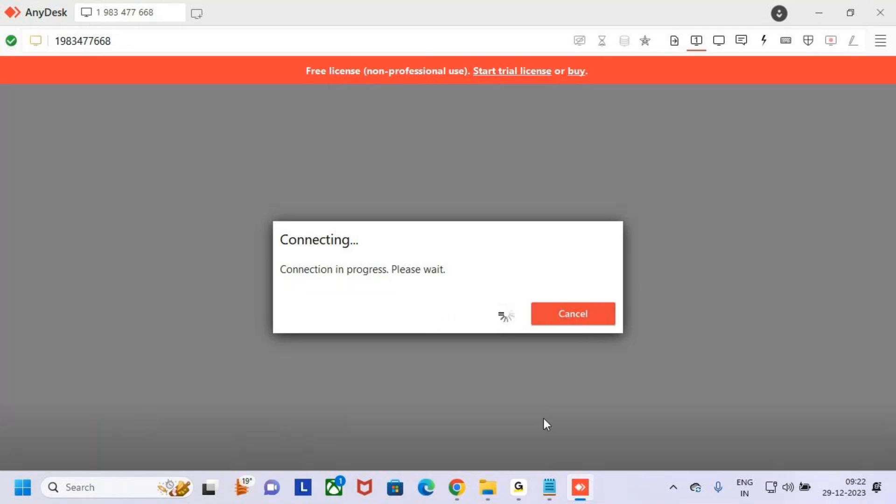
pyautogui.click(519, 489)
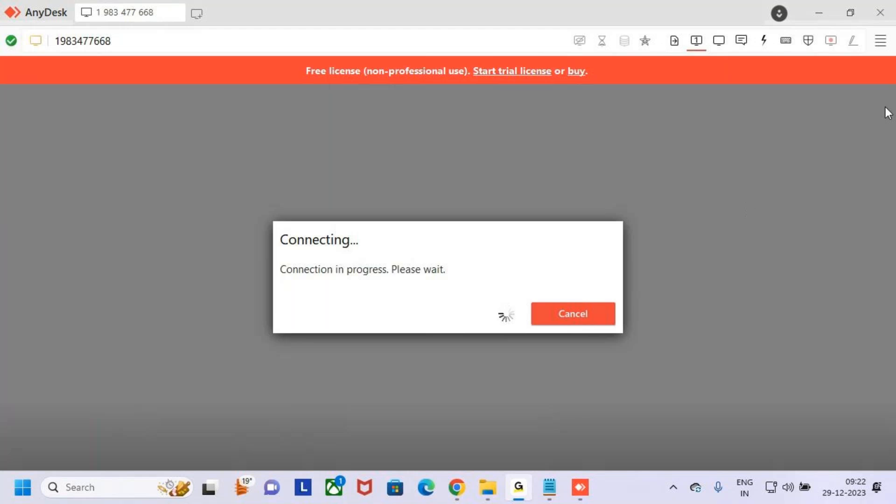
pyautogui.click(813, 7)
pyautogui.click(518, 490)
pyautogui.click(815, 8)
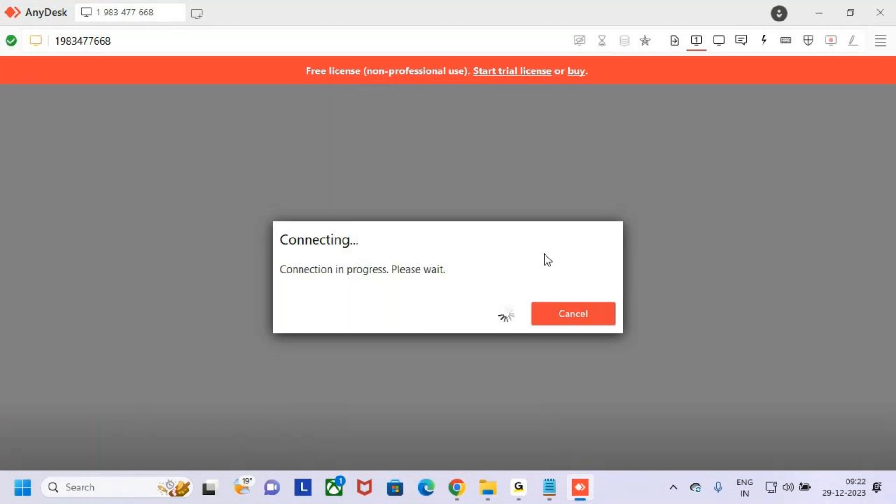
pyautogui.click(569, 312)
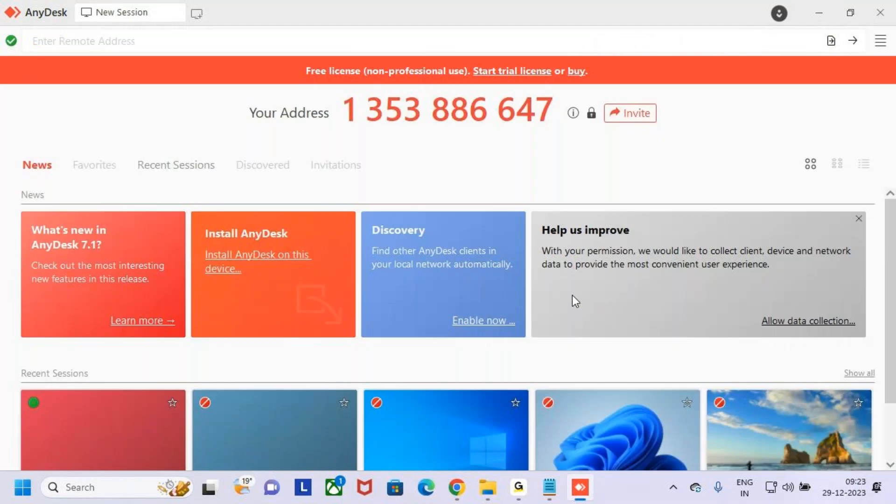
# Step: Pick the phone from the address suggestions, then cancel the stalled reconnection again
pyautogui.click(352, 39)
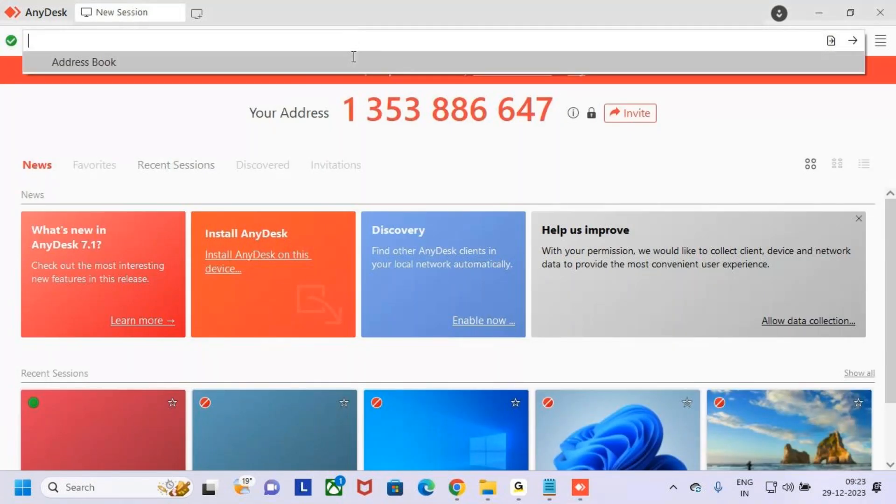
pyautogui.write('1')
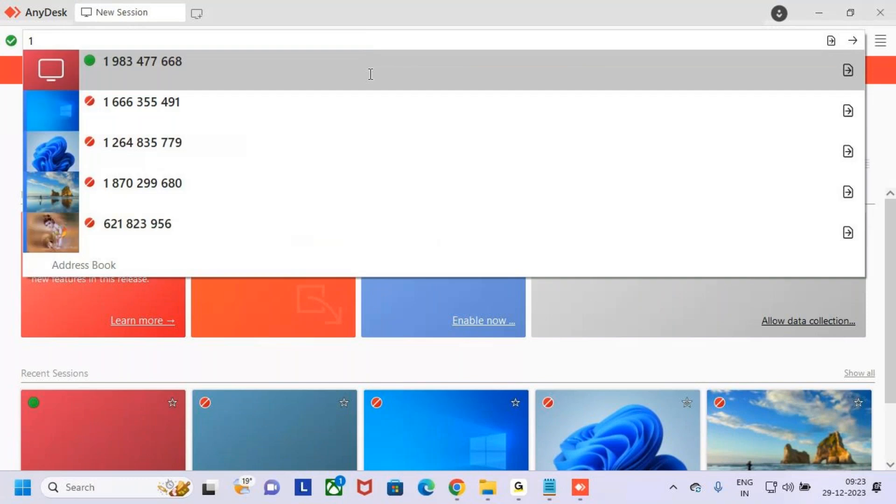
pyautogui.click(369, 74)
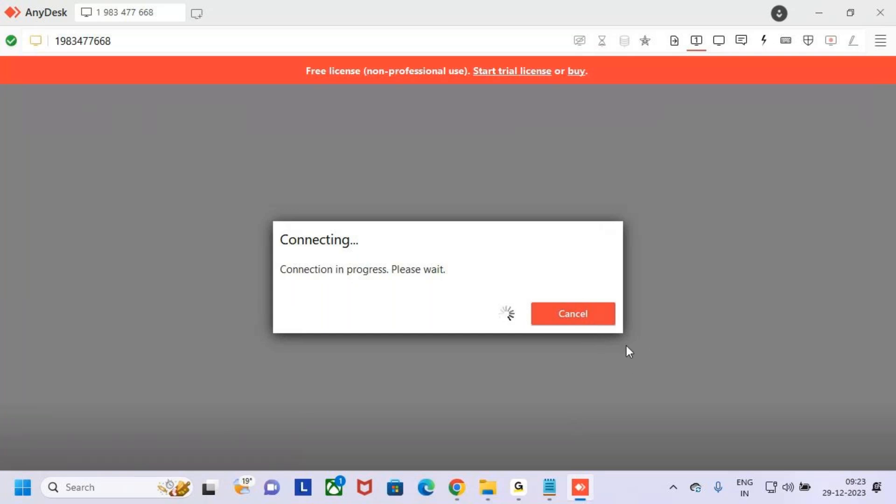
pyautogui.click(583, 311)
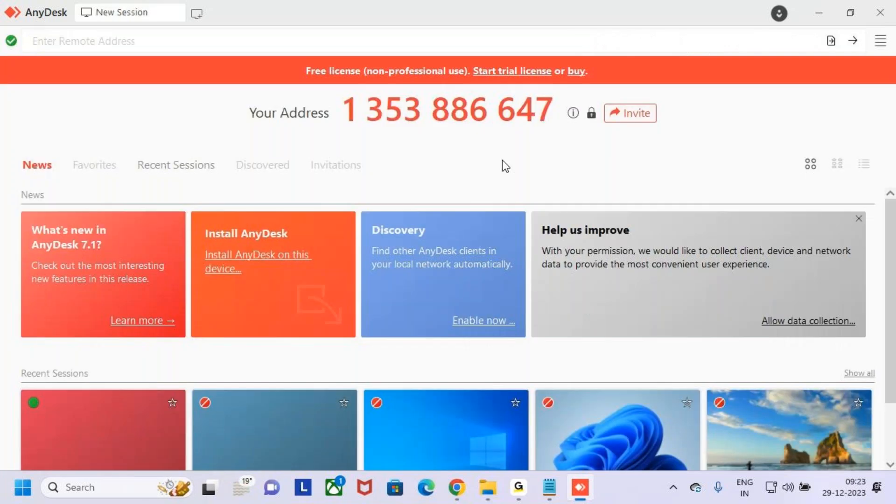
pyautogui.click(433, 41)
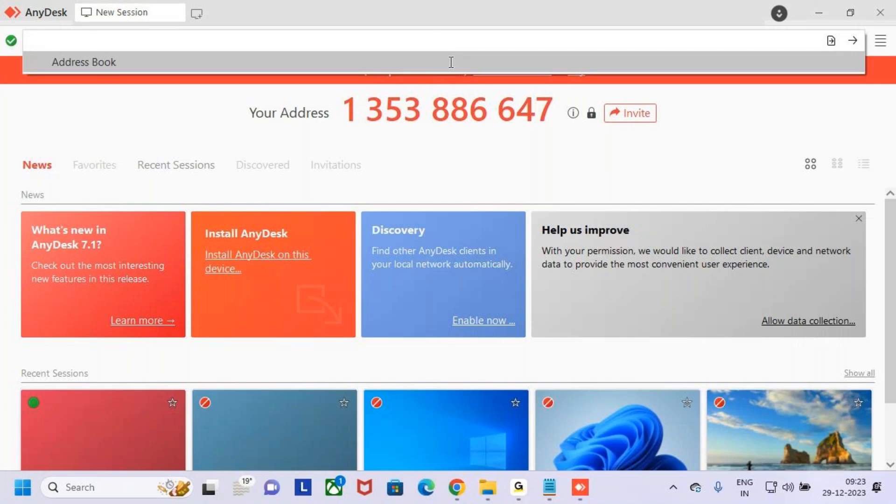
# Step: Reconnect to the phone from the dropdown and briefly toggle screen annotation on and off
pyautogui.click(450, 72)
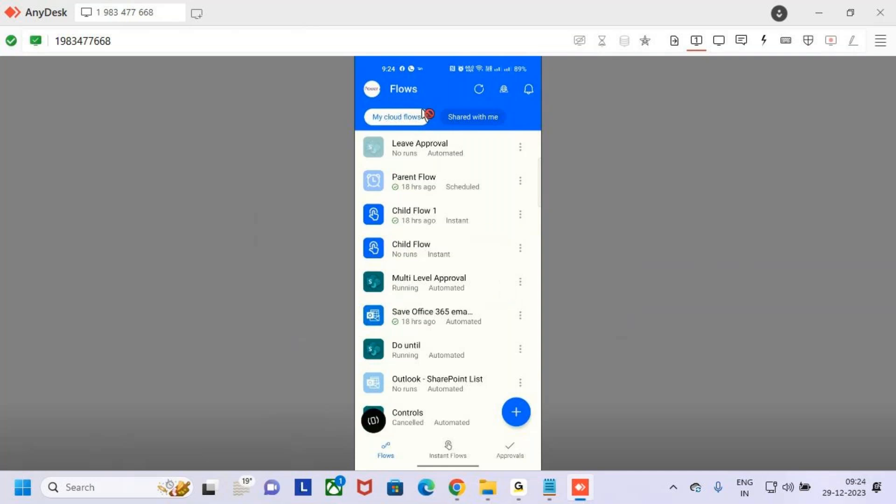
pyautogui.hotkey('ctrl', '2')
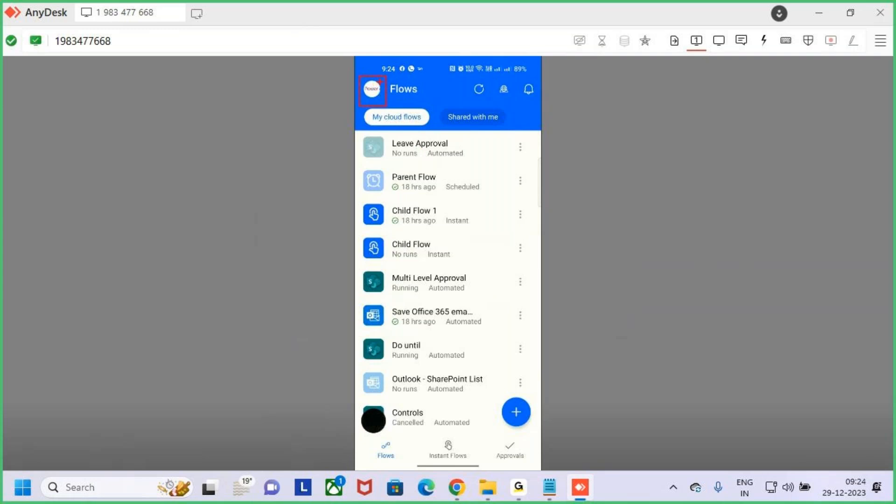
pyautogui.press('Escape')
# Step: View and close the account details panel, then refresh the cloud flows list to show Leave Approval
pyautogui.click(381, 87)
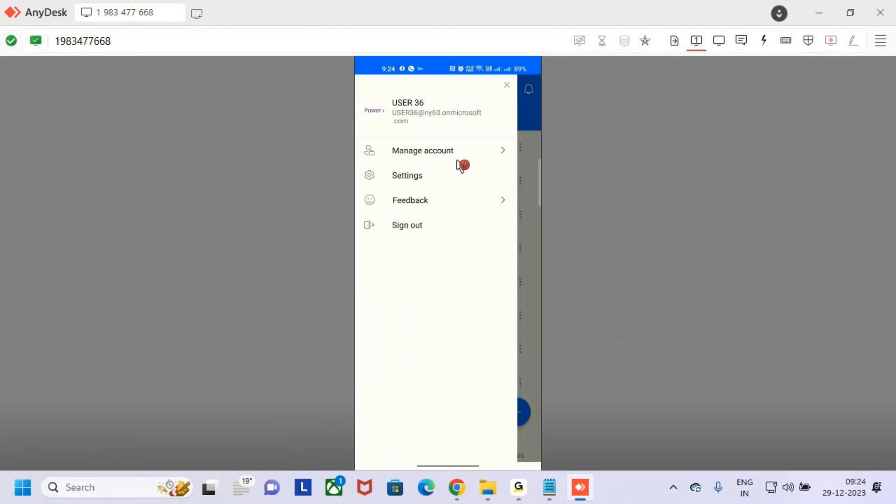
pyautogui.click(508, 86)
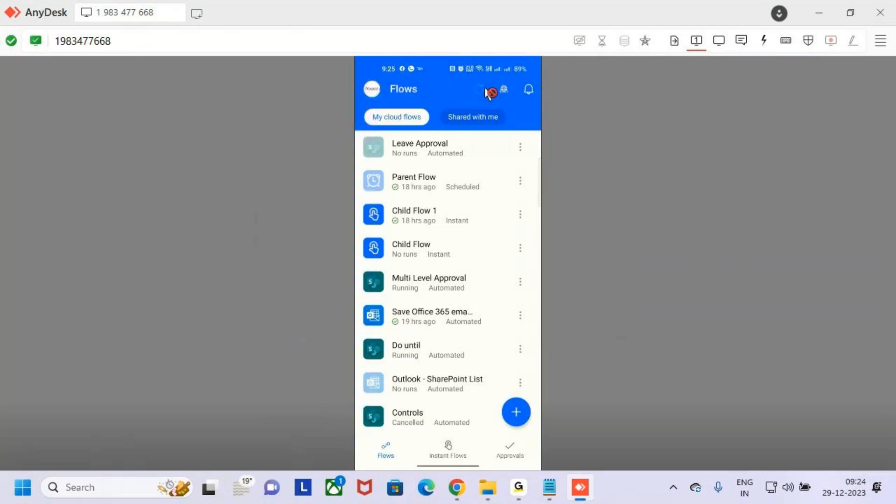
pyautogui.click(486, 89)
# Step: Check the environment list, keeping MSFT (default), then annotate the My cloud flows list and clear the annotations
pyautogui.click(510, 93)
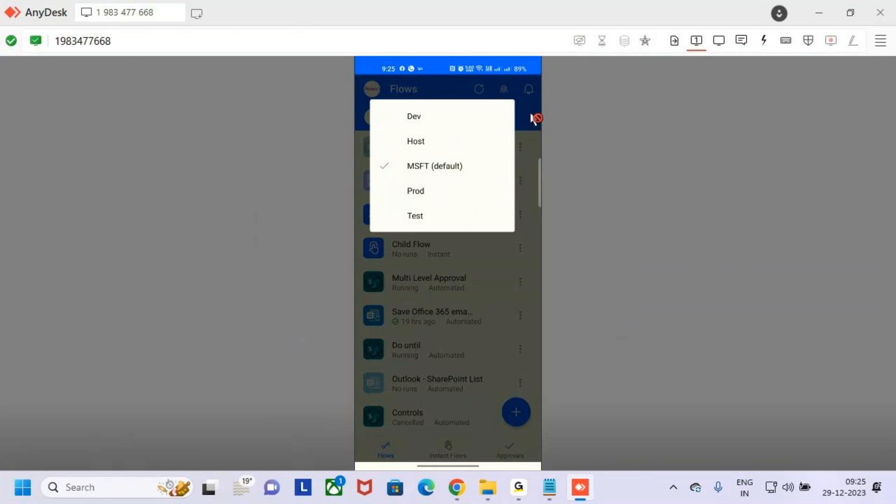
pyautogui.click(534, 118)
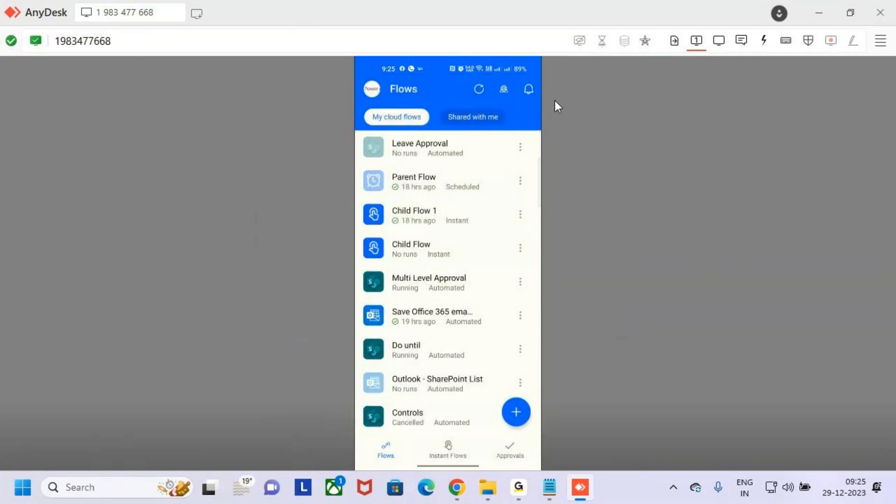
pyautogui.moveTo(535, 87); pyautogui.dragTo(564, 40)
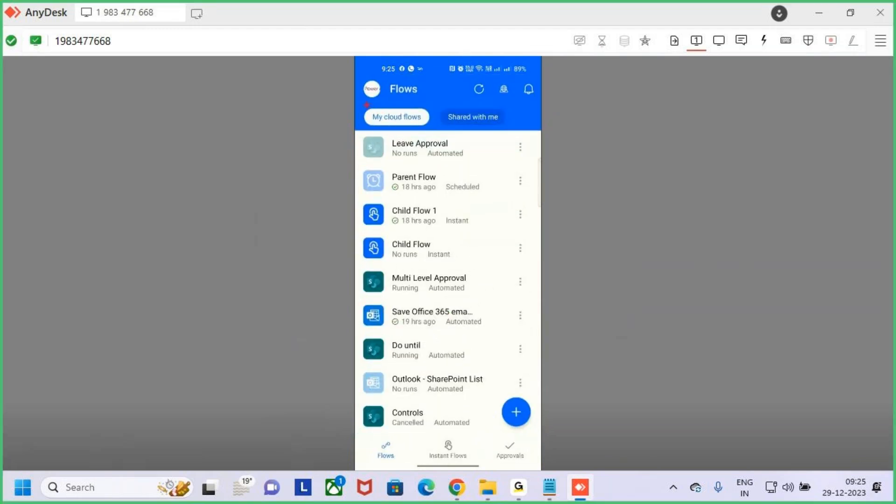
pyautogui.moveTo(391, 117); pyautogui.dragTo(431, 130)
pyautogui.moveTo(388, 155); pyautogui.dragTo(494, 355)
pyautogui.press('Escape')
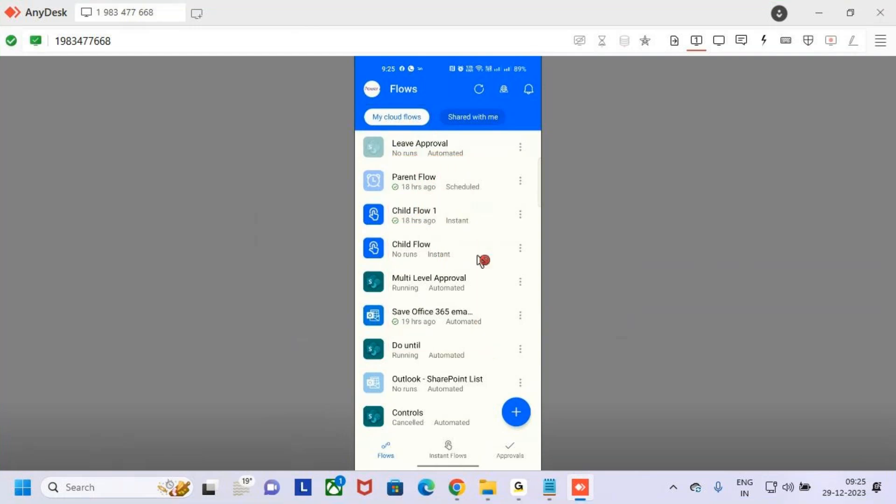
# Step: Switch to Chrome's Power Automate web Cloud flows list and scroll through it
pyautogui.click(457, 487)
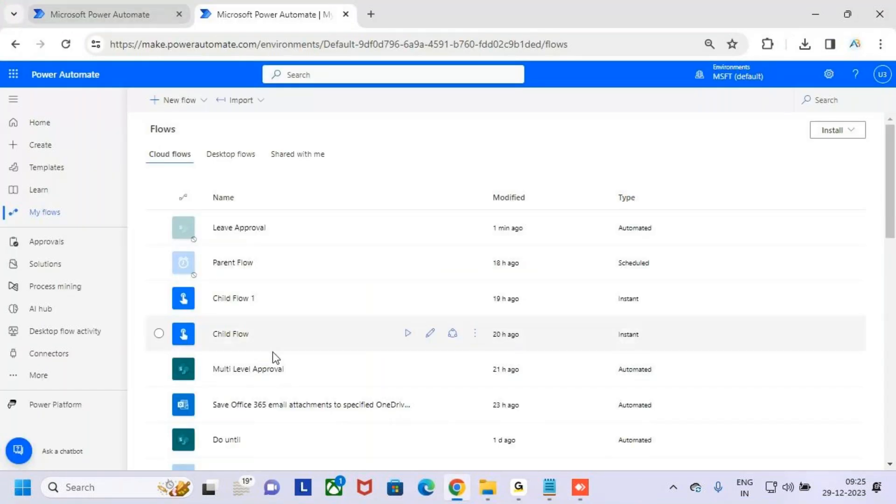
pyautogui.scroll(-7, 302, 364)
pyautogui.scroll(-3, 301, 365)
pyautogui.scroll(9, 224, 199)
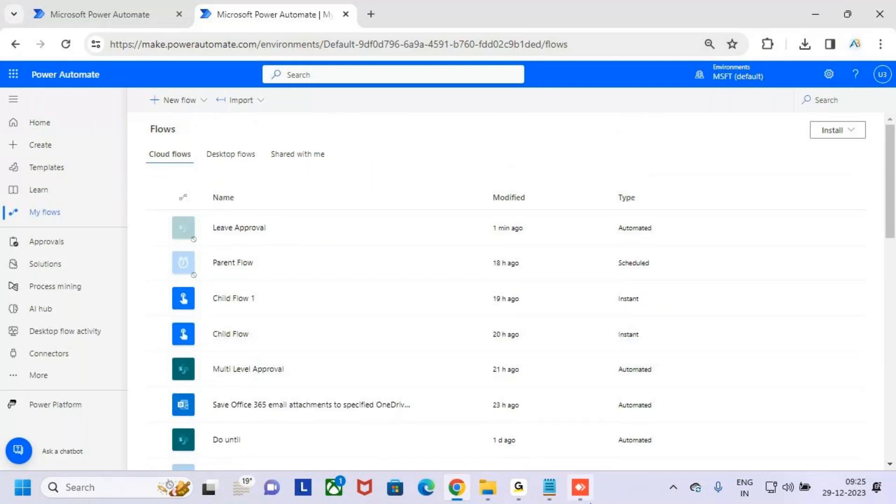
pyautogui.click(580, 488)
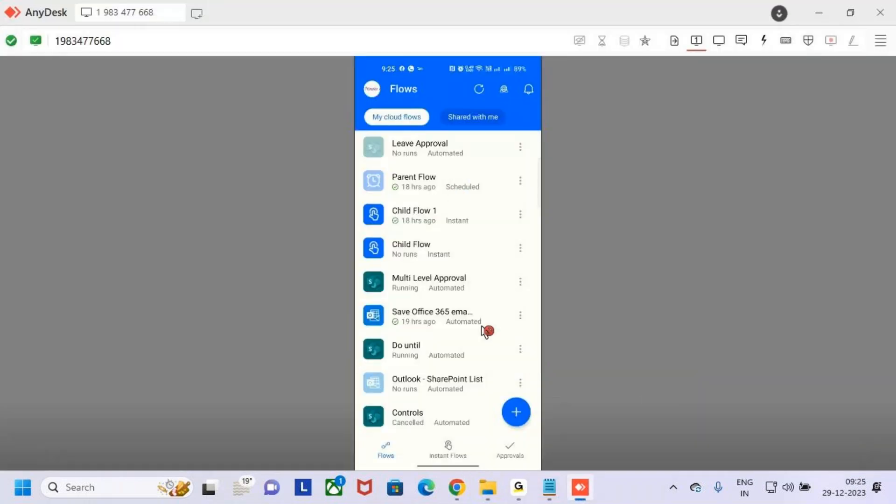
pyautogui.scroll(-2, 493, 322)
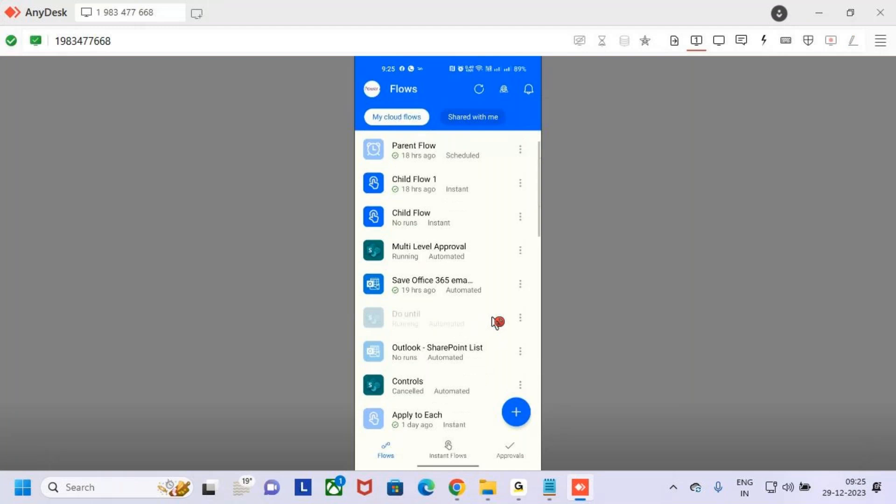
pyautogui.scroll(-5, 493, 321)
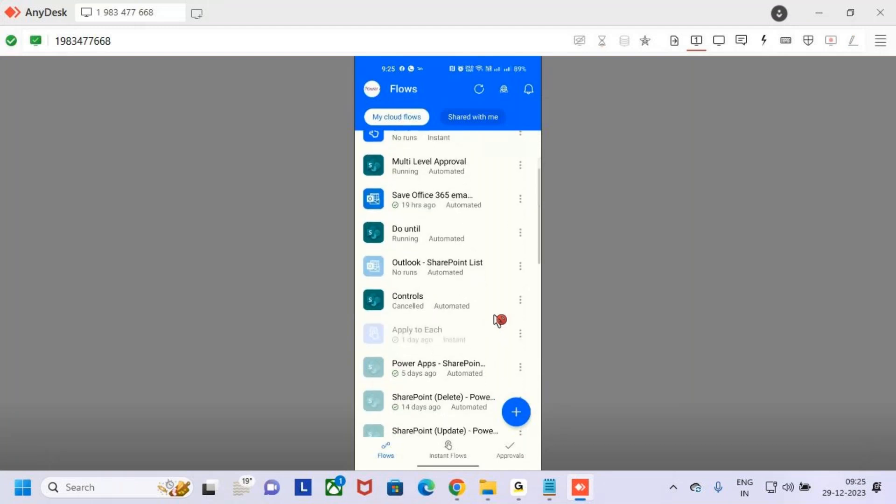
pyautogui.scroll(-10, 499, 320)
pyautogui.scroll(-3, 503, 320)
pyautogui.scroll(-4, 503, 320)
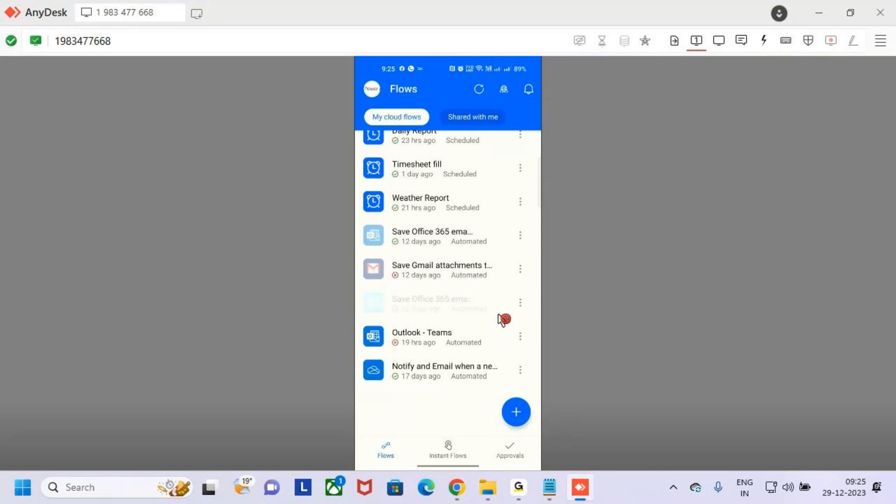
pyautogui.scroll(10, 503, 320)
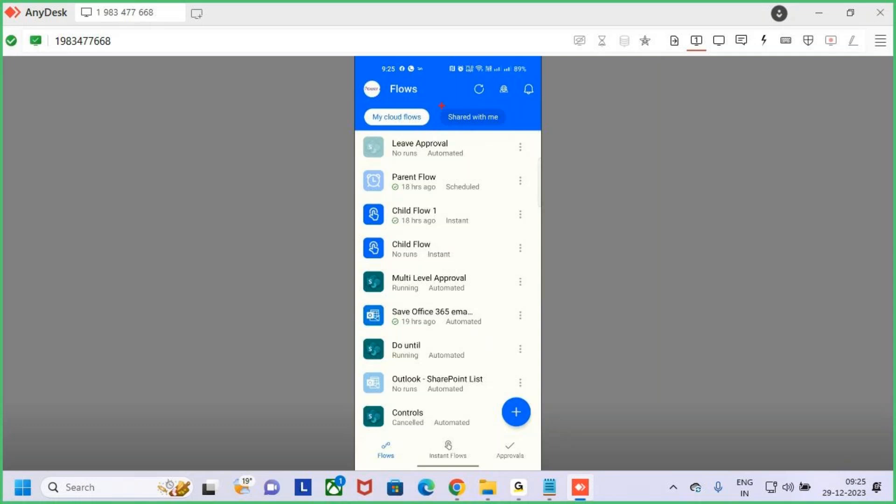
pyautogui.moveTo(464, 114); pyautogui.dragTo(493, 125)
pyautogui.press('Escape')
pyautogui.click(458, 492)
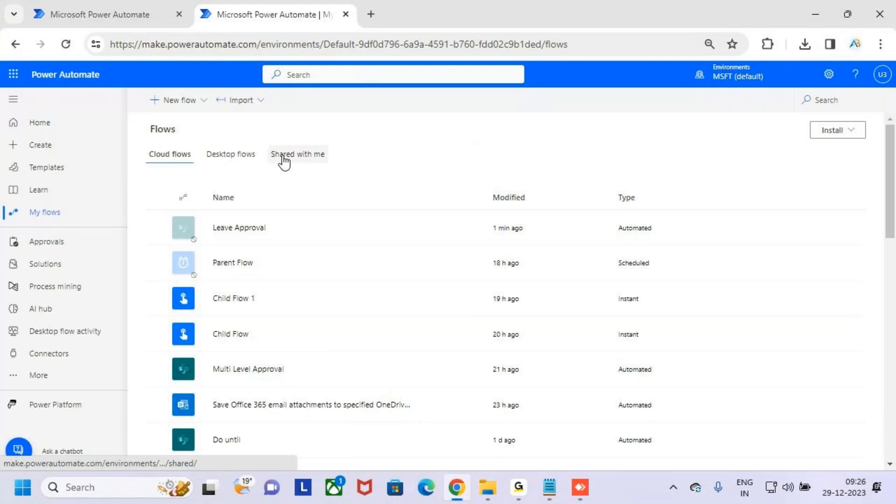
pyautogui.click(583, 493)
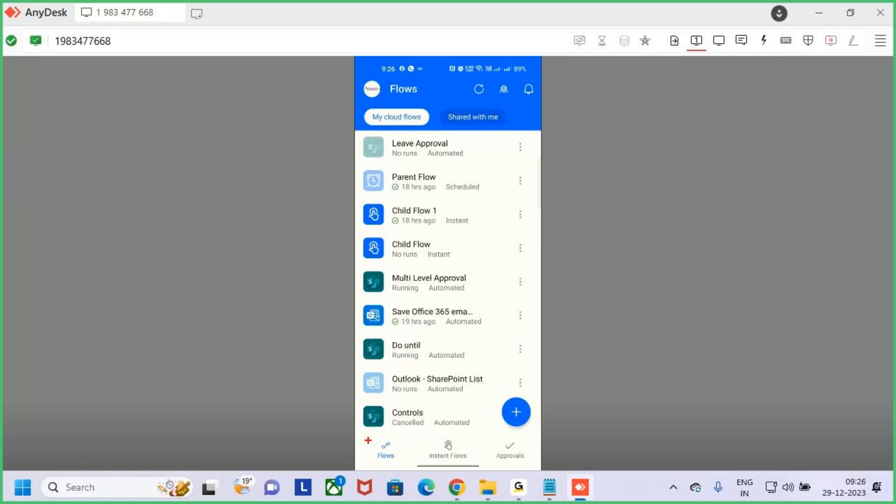
# Step: Highlight the Flows list and the Instant Flows section with on-screen annotations, then clear them
pyautogui.moveTo(366, 438); pyautogui.dragTo(405, 465)
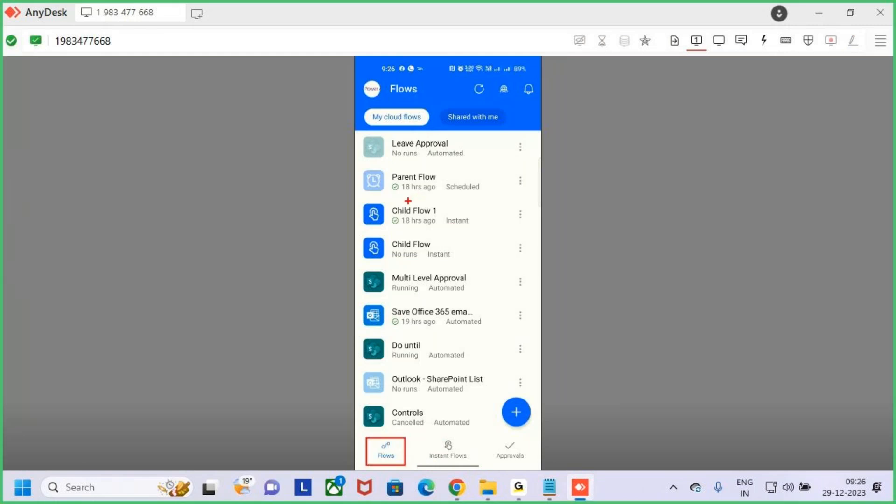
pyautogui.moveTo(380, 152); pyautogui.dragTo(477, 371)
pyautogui.press('Escape')
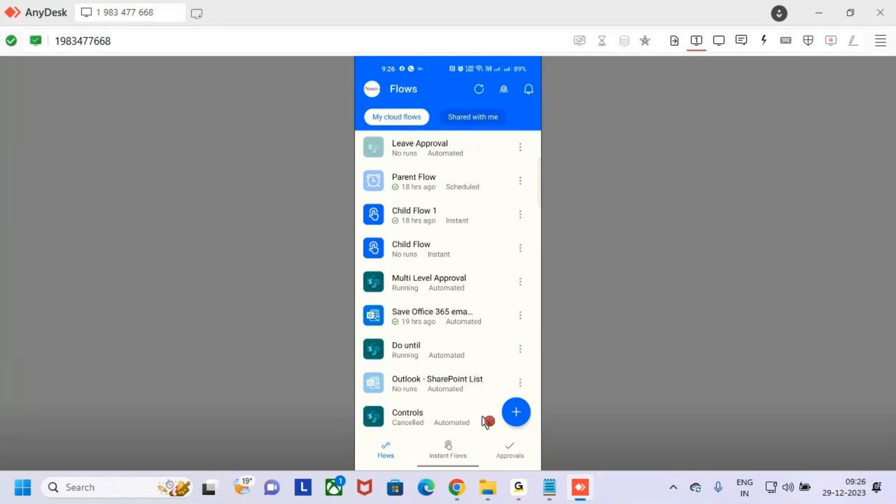
pyautogui.hotkey('ctrl', '2')
pyautogui.moveTo(425, 433); pyautogui.dragTo(474, 479)
pyautogui.moveTo(445, 451); pyautogui.dragTo(557, 347)
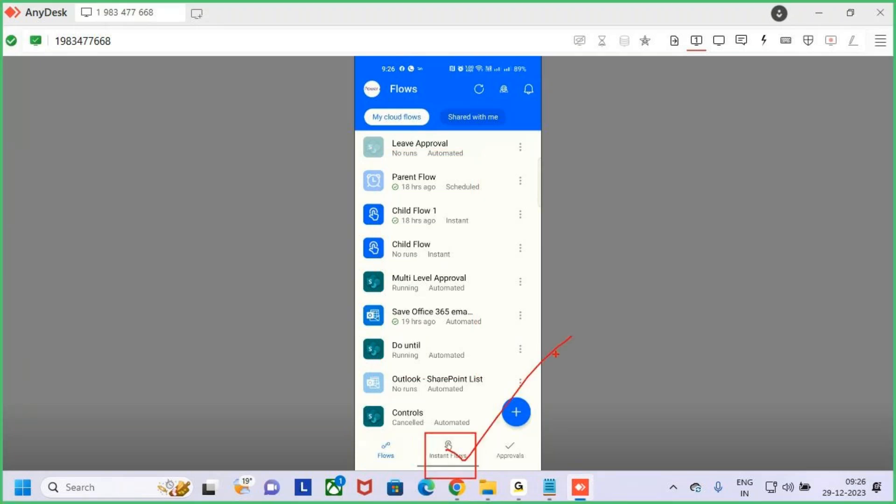
pyautogui.press('Escape')
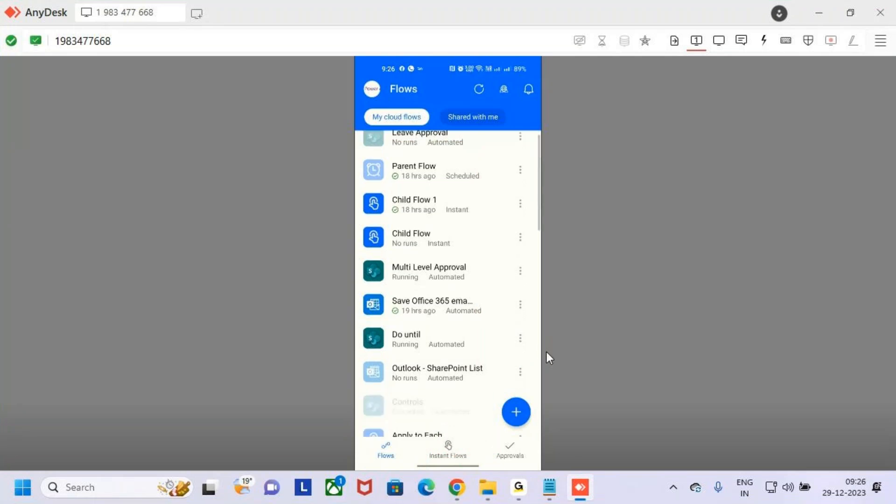
# Step: Return to the cloud flows list and open Approvals to list the leave requests
pyautogui.click(385, 454)
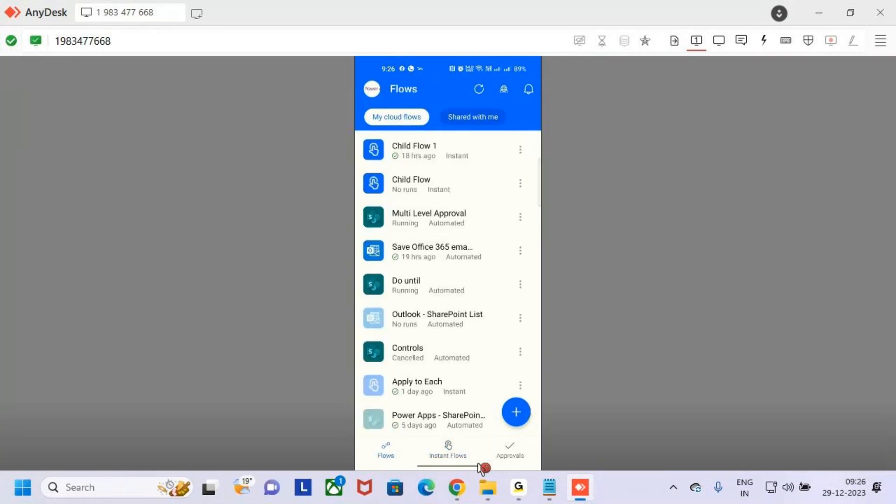
pyautogui.moveTo(490, 438); pyautogui.dragTo(537, 463)
pyautogui.click(530, 450)
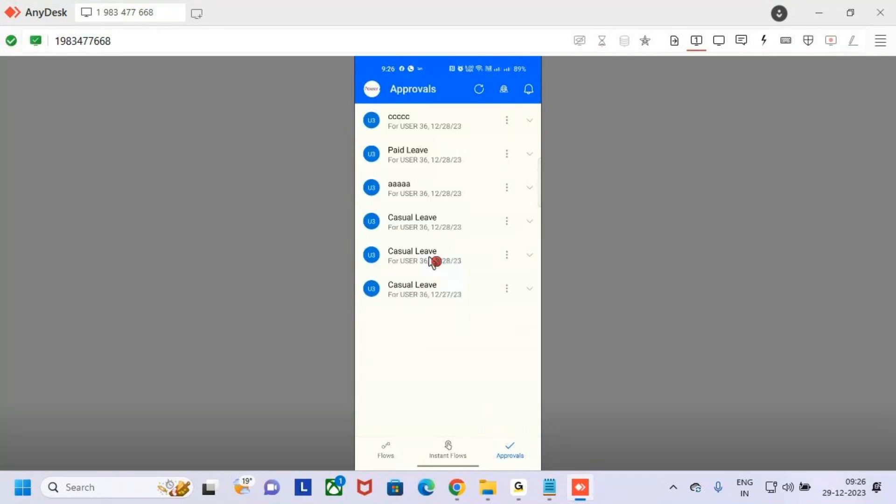
# Step: Open and dismiss a Casual Leave request's Details/Approve/Reject menu, then annotate and clear the Approvals list
pyautogui.click(420, 231)
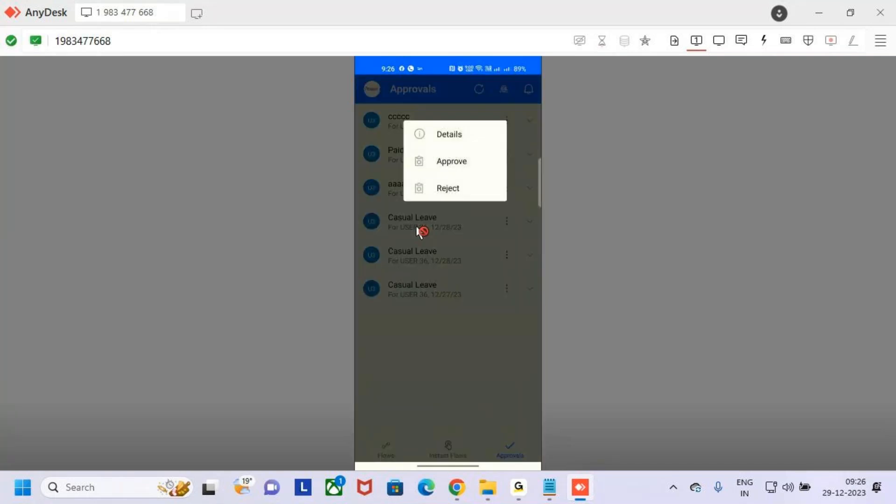
pyautogui.click(420, 231)
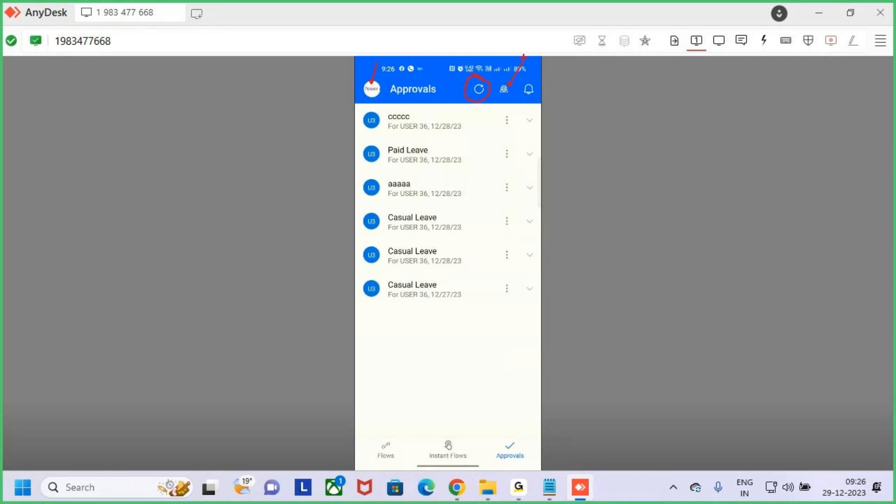
pyautogui.moveTo(558, 54); pyautogui.dragTo(558, 53)
pyautogui.press('Escape')
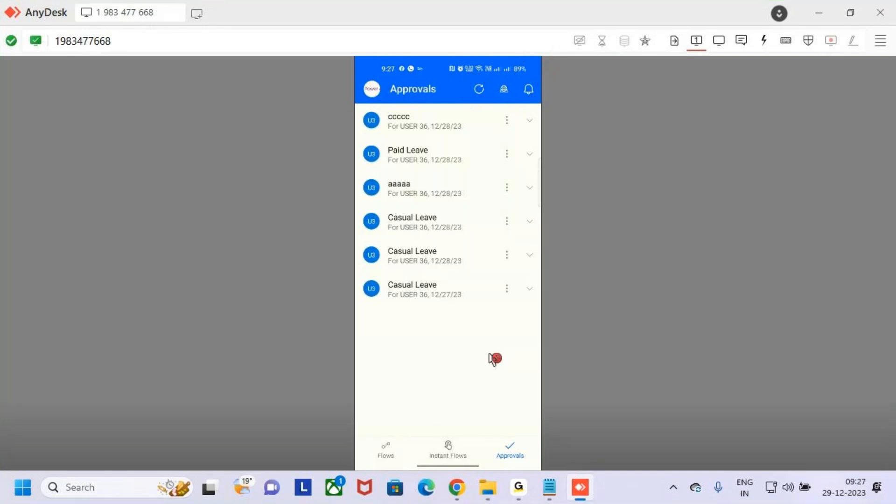
# Step: Browse the Flows, Instant Flows and Approvals tabs, return to Flows, and highlight the new-flow option
pyautogui.click(382, 452)
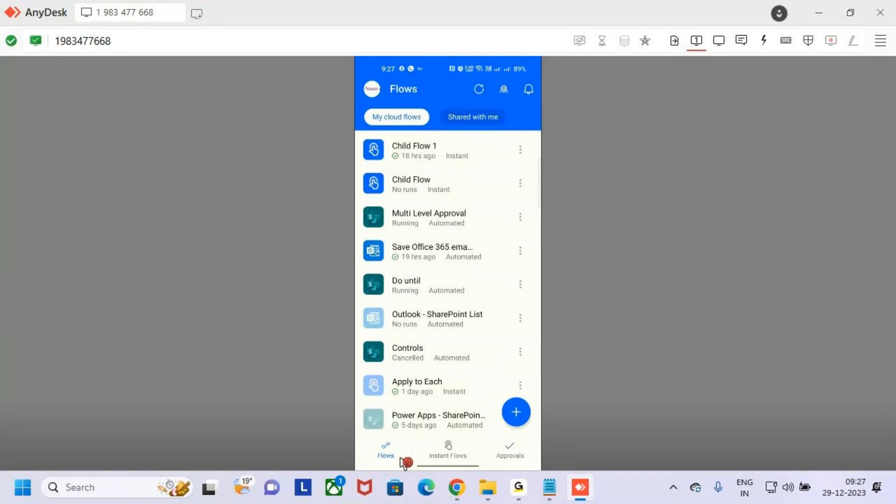
pyautogui.click(452, 454)
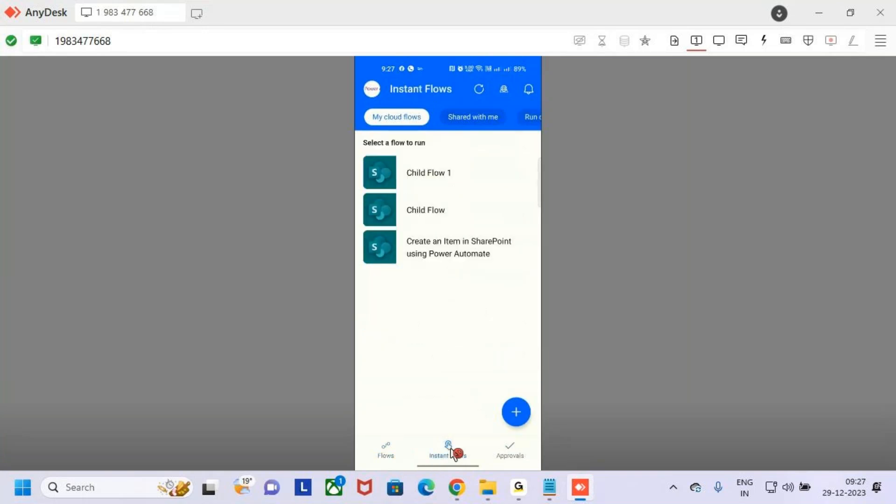
pyautogui.click(481, 451)
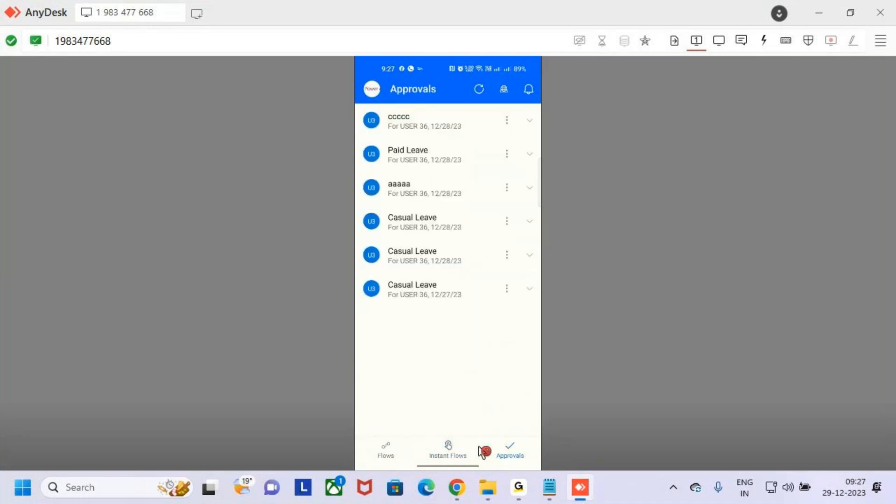
pyautogui.click(411, 451)
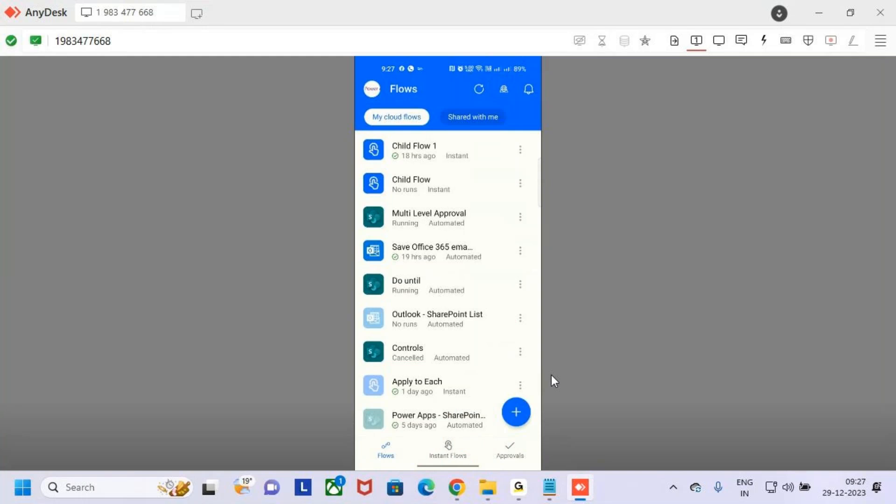
pyautogui.moveTo(492, 390)
pyautogui.mouseDown()
pyautogui.moveTo(541, 434)
pyautogui.moveTo(573, 350)
pyautogui.mouseUp()
pyautogui.press('Escape')
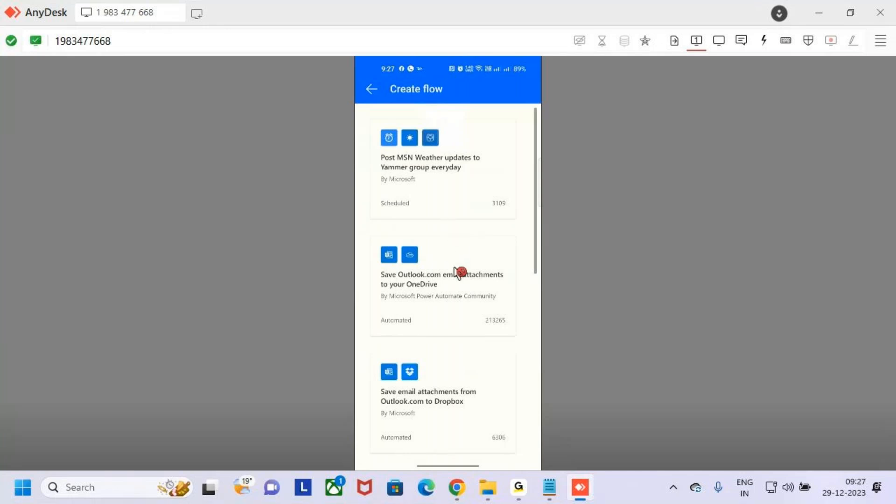
# Step: Scroll through the Create flow templates and annotate the Blank option between the template cards
pyautogui.scroll(-4, 469, 261)
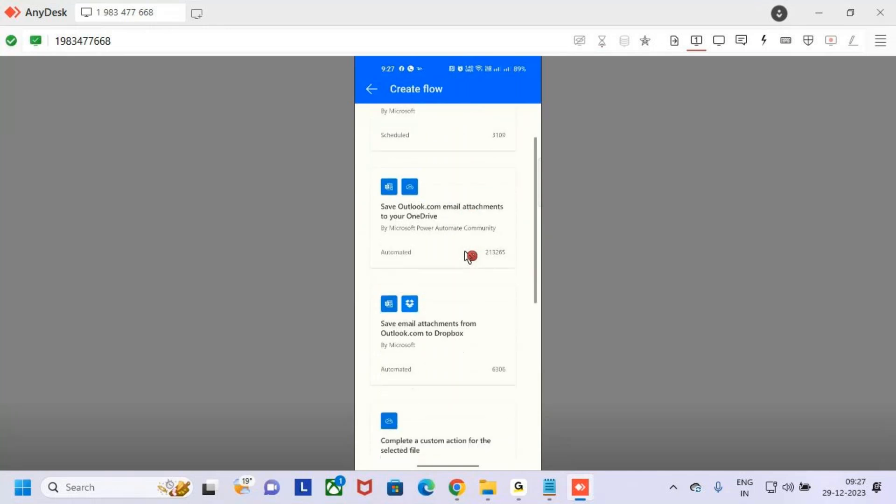
pyautogui.scroll(-10, 469, 255)
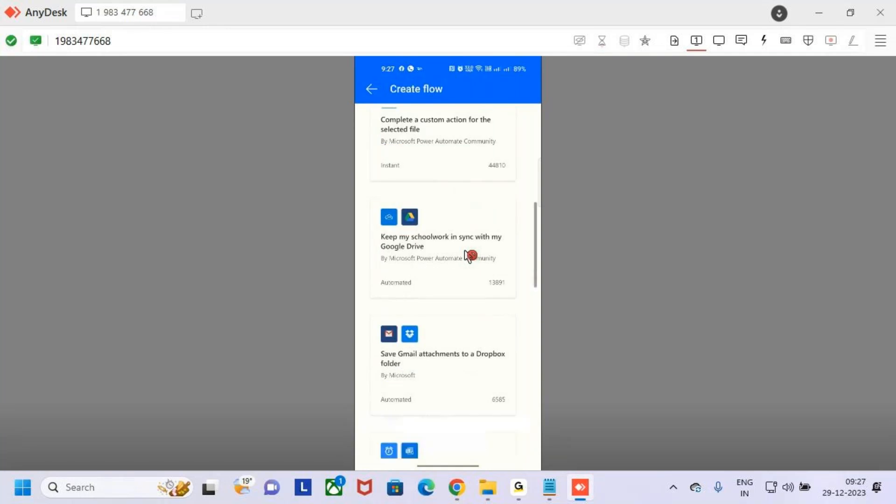
pyautogui.scroll(-20, 470, 255)
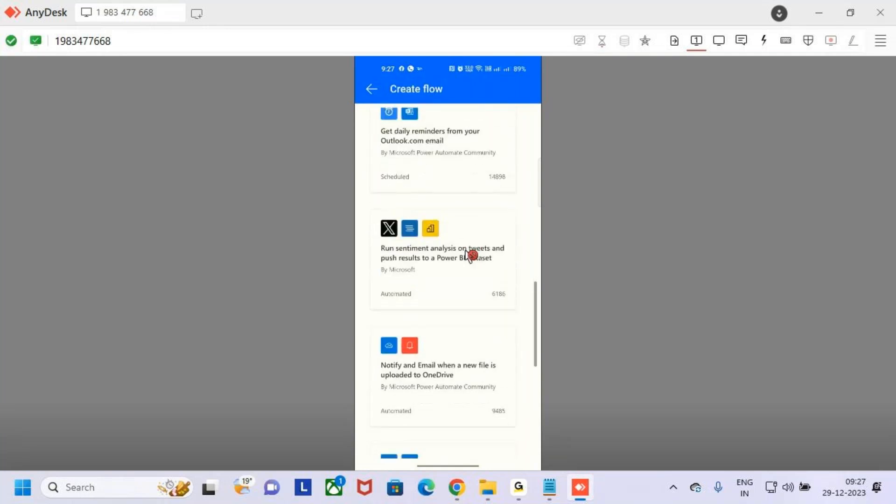
pyautogui.scroll(15, 470, 256)
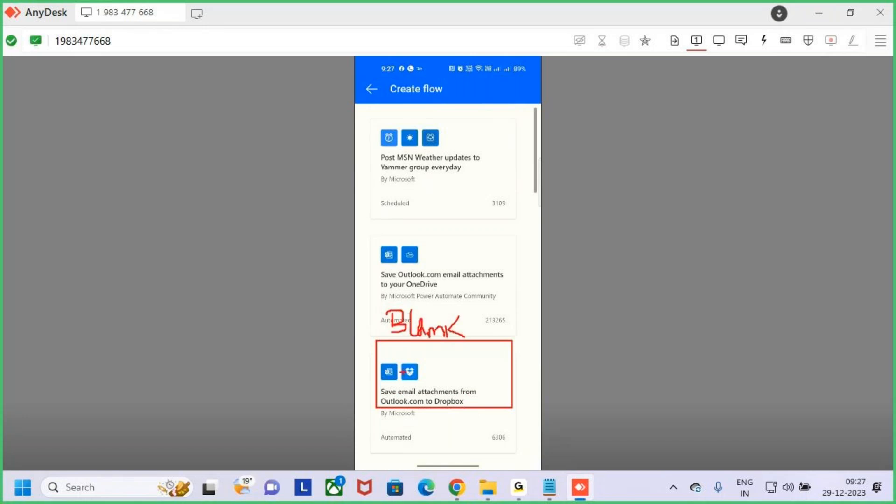
pyautogui.moveTo(455, 340)
pyautogui.mouseDown()
pyautogui.moveTo(459, 304)
pyautogui.moveTo(463, 346)
pyautogui.moveTo(453, 351)
pyautogui.mouseUp()
pyautogui.moveTo(477, 328); pyautogui.dragTo(460, 342)
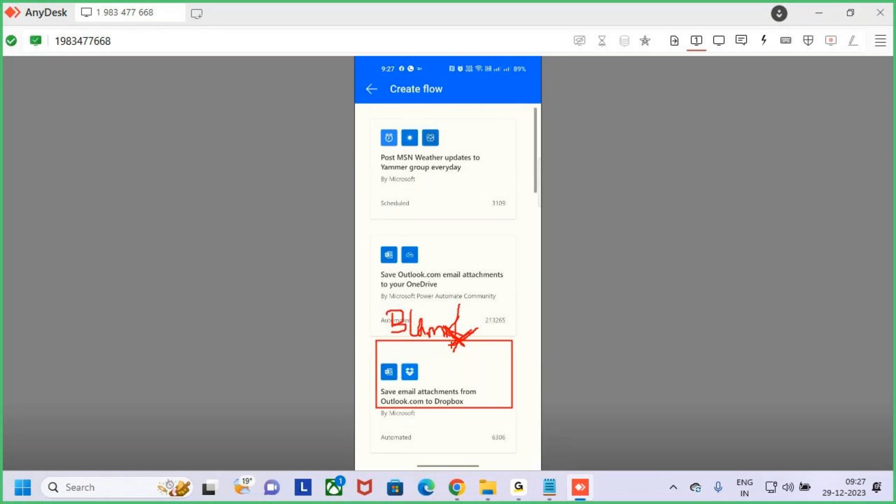
pyautogui.press('e')
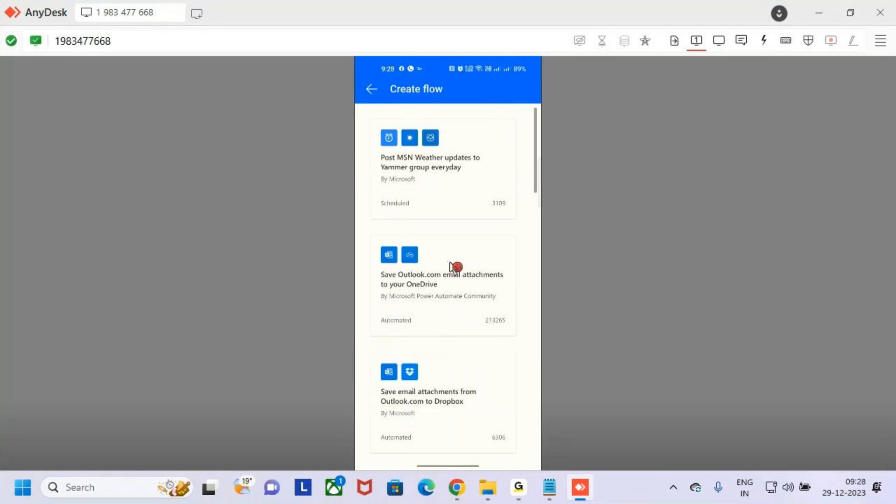
pyautogui.moveTo(418, 333); pyautogui.dragTo(521, 380)
# Step: Mark the Save Outlook.com email attachments to your OneDrive template as the choice and open it
pyautogui.moveTo(366, 249)
pyautogui.mouseDown()
pyautogui.moveTo(462, 299)
pyautogui.moveTo(514, 312)
pyautogui.mouseUp()
pyautogui.moveTo(471, 277); pyautogui.dragTo(510, 254)
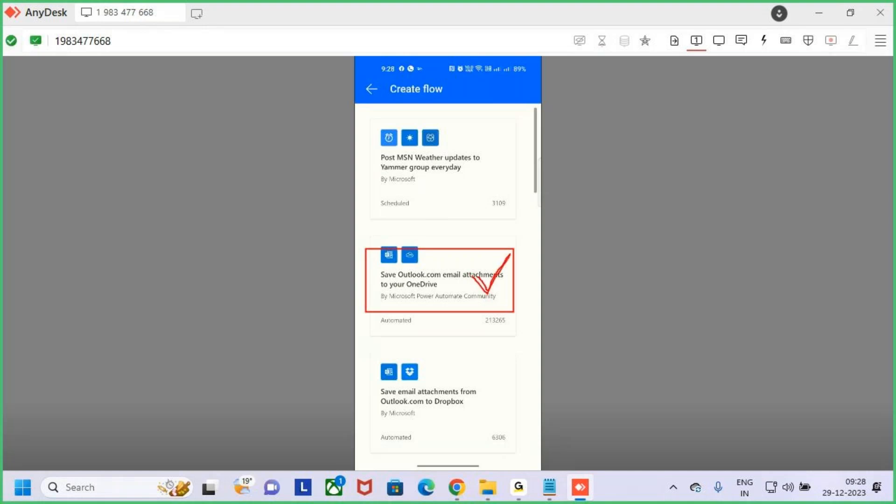
pyautogui.rightClick(480, 303)
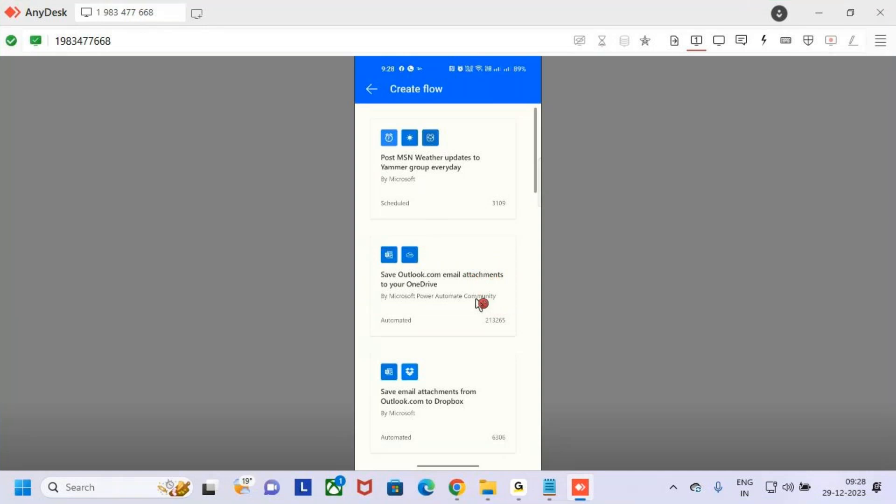
pyautogui.click(479, 303)
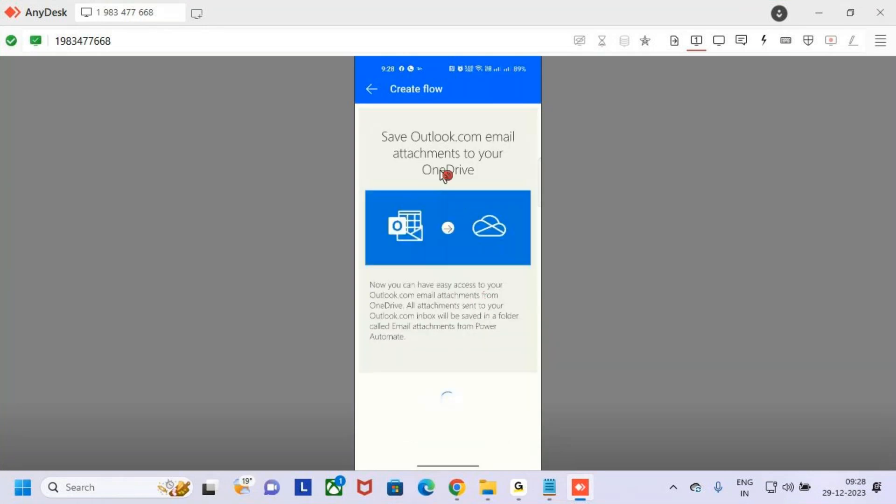
# Step: Scroll the template's Outlook.com and OneDrive details and point out where the flow gets created
pyautogui.scroll(-1, 472, 370)
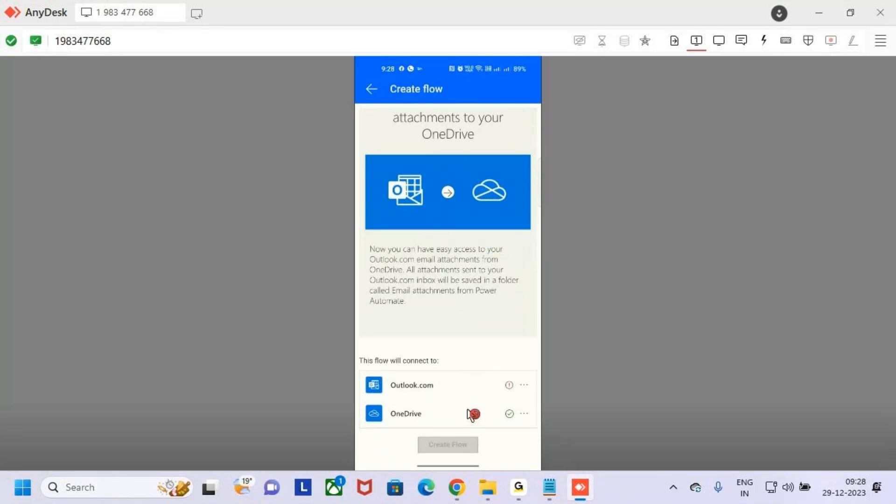
pyautogui.moveTo(415, 431); pyautogui.dragTo(486, 468)
pyautogui.moveTo(462, 413)
pyautogui.mouseDown()
pyautogui.moveTo(460, 452)
pyautogui.moveTo(471, 429)
pyautogui.mouseUp()
pyautogui.press('Escape')
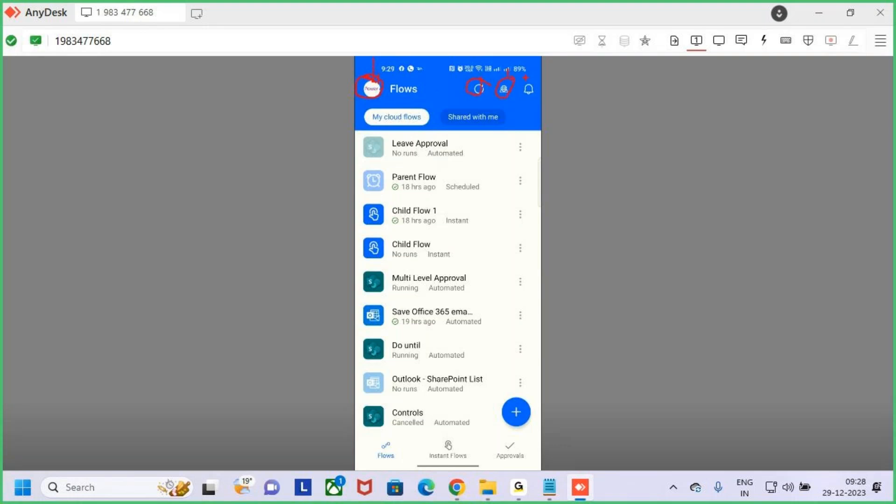
pyautogui.moveTo(369, 107)
pyautogui.mouseDown()
pyautogui.moveTo(397, 123)
pyautogui.moveTo(494, 128)
pyautogui.mouseUp()
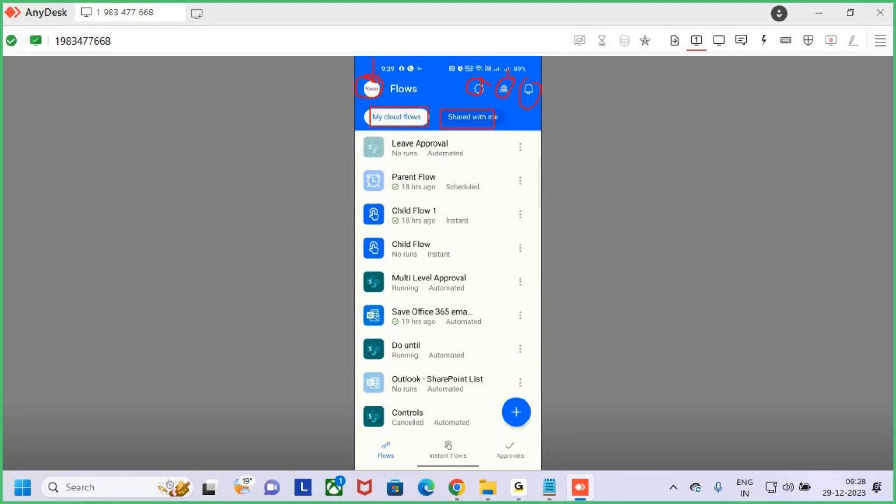
pyautogui.press('Escape')
pyautogui.click(484, 133)
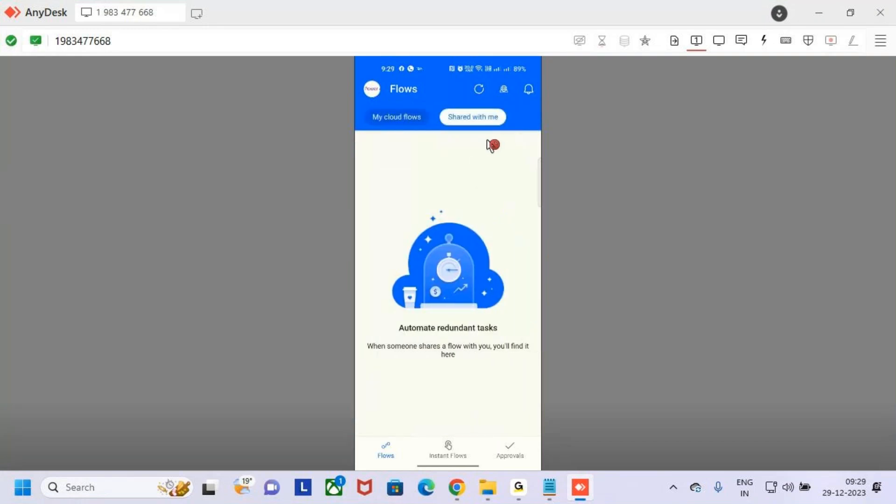
pyautogui.click(407, 120)
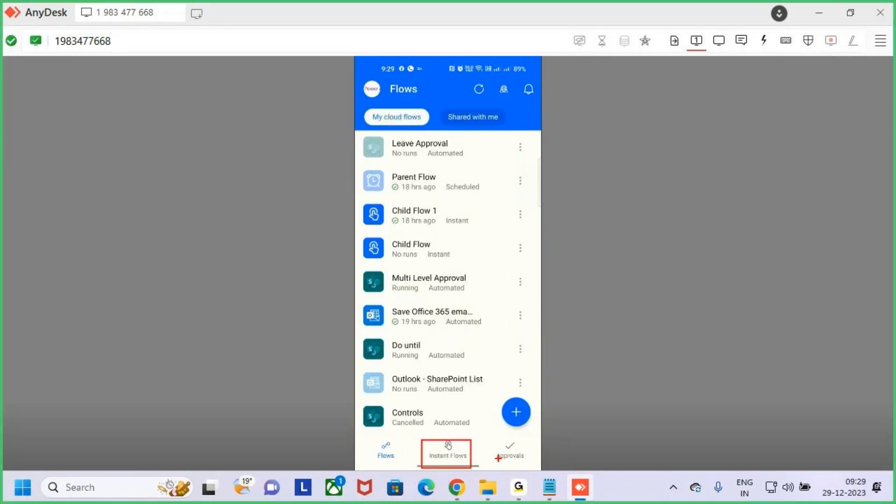
pyautogui.moveTo(497, 439); pyautogui.dragTo(537, 464)
pyautogui.moveTo(503, 399)
pyautogui.mouseDown()
pyautogui.moveTo(501, 420)
pyautogui.moveTo(501, 398)
pyautogui.moveTo(616, 307)
pyautogui.mouseUp()
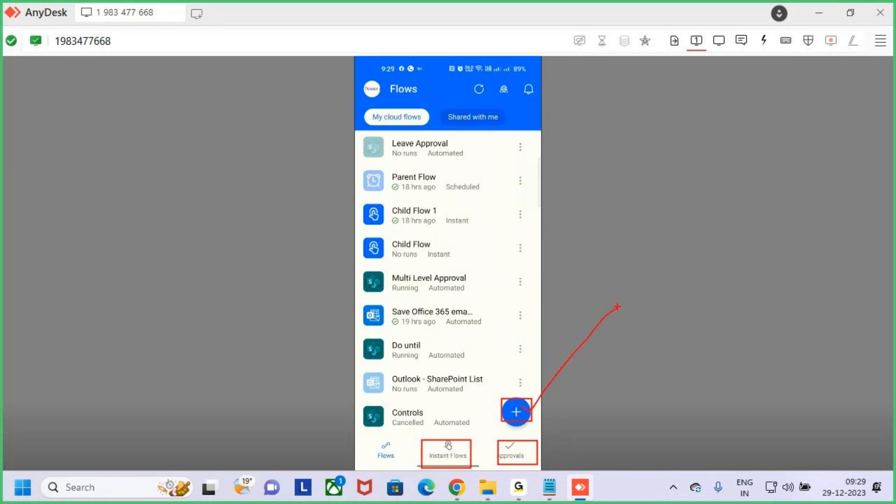
pyautogui.press('Escape')
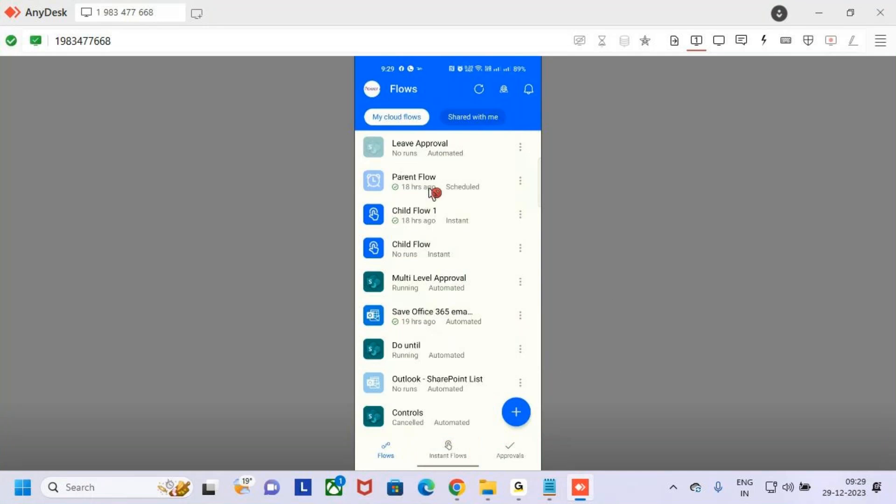
# Step: Edit Leave Approval from its three-dot menu, then expand and collapse the Update item step
pyautogui.click(521, 149)
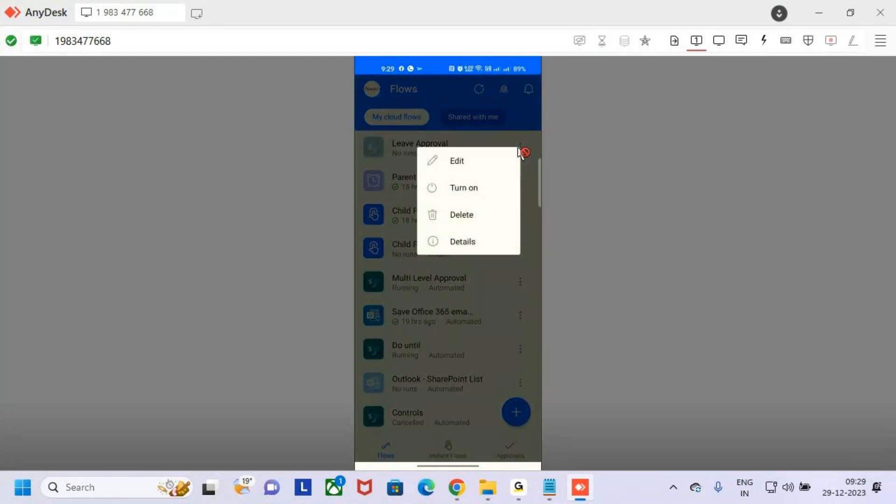
pyautogui.click(522, 152)
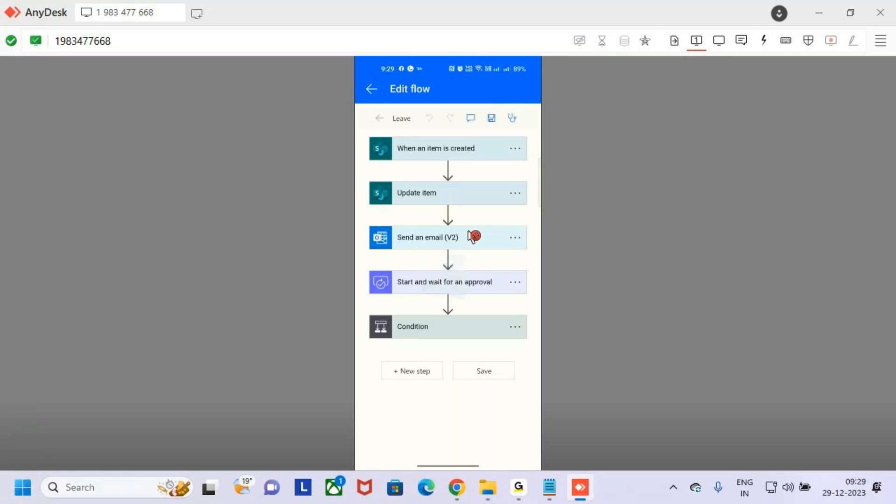
pyautogui.click(461, 173)
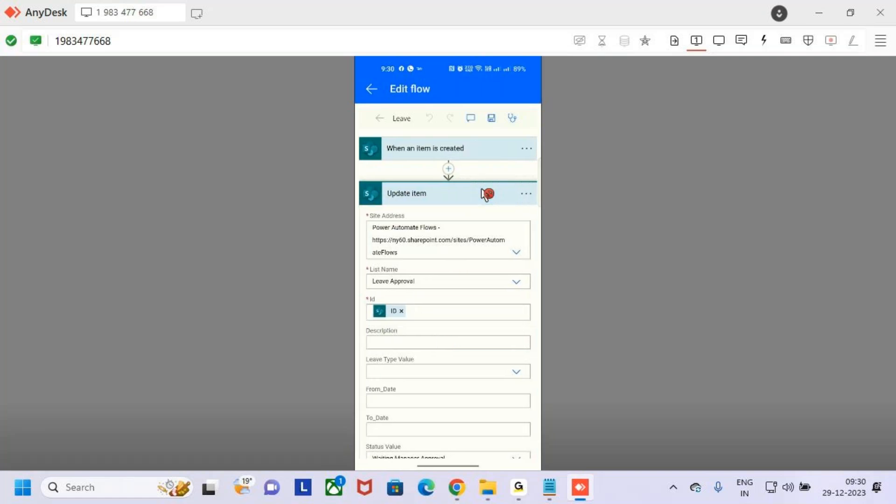
pyautogui.click(485, 193)
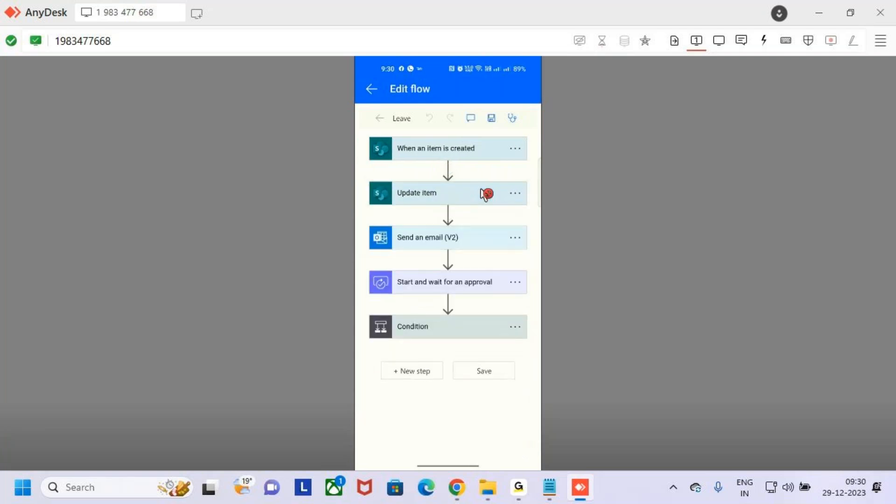
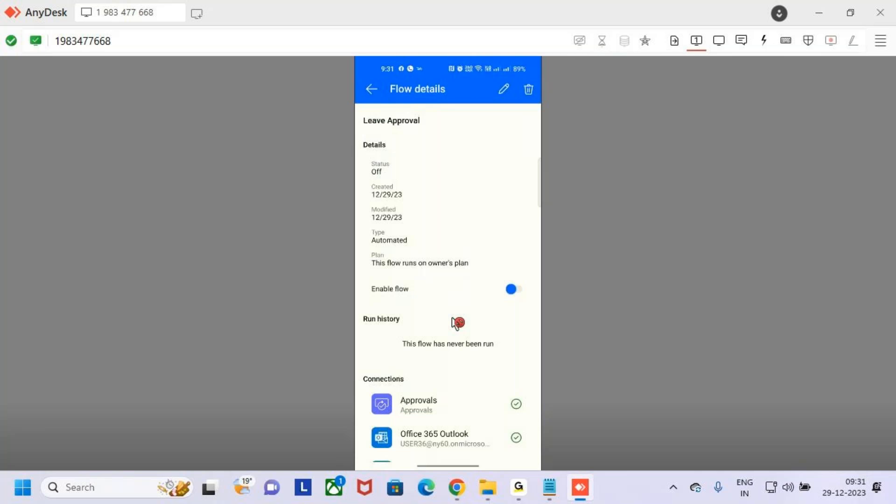
# Step: Scroll the Leave Approval flow details on the mirrored phone, then close the AnyDesk session
pyautogui.scroll(-4, 456, 322)
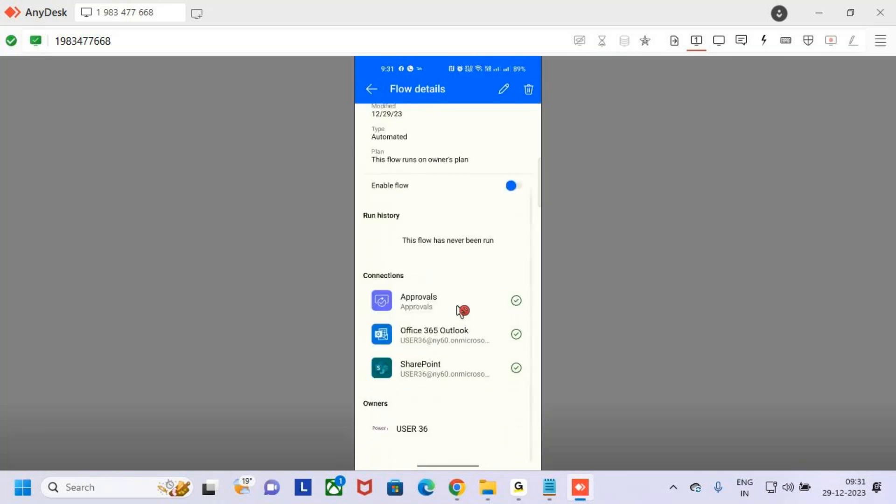
pyautogui.scroll(1, 465, 303)
pyautogui.scroll(2, 465, 299)
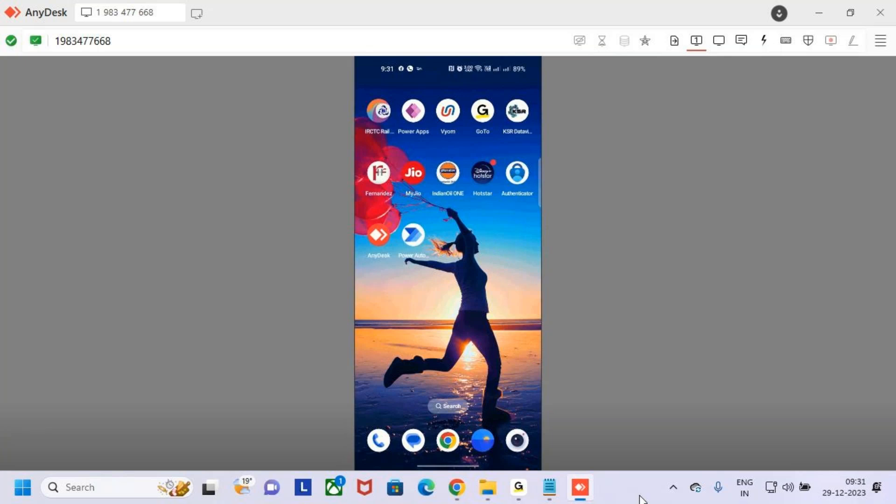
pyautogui.click(581, 488)
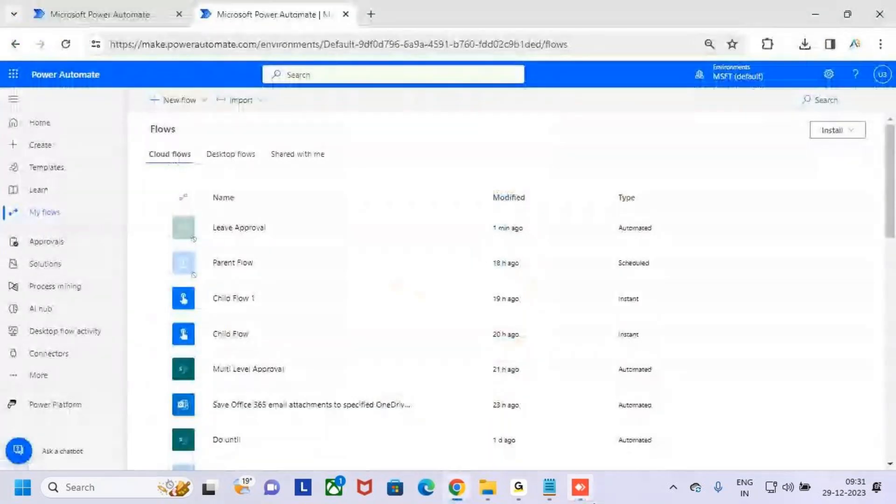
pyautogui.click(588, 488)
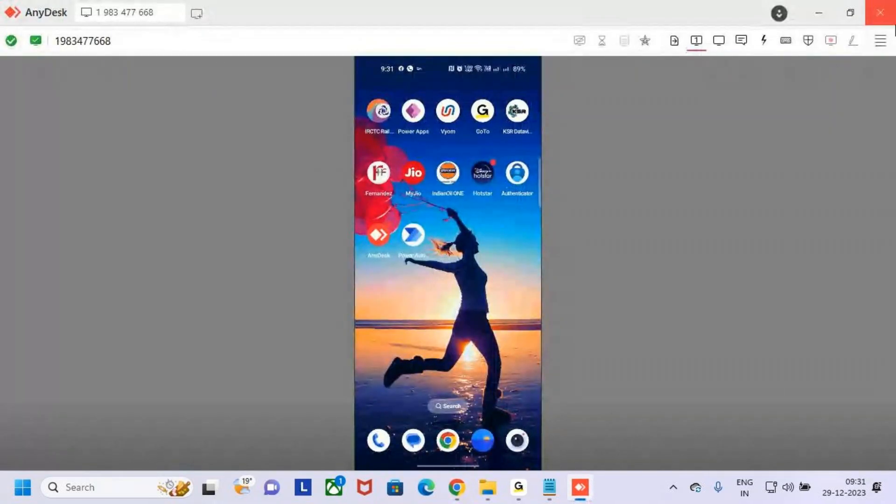
pyautogui.click(883, 14)
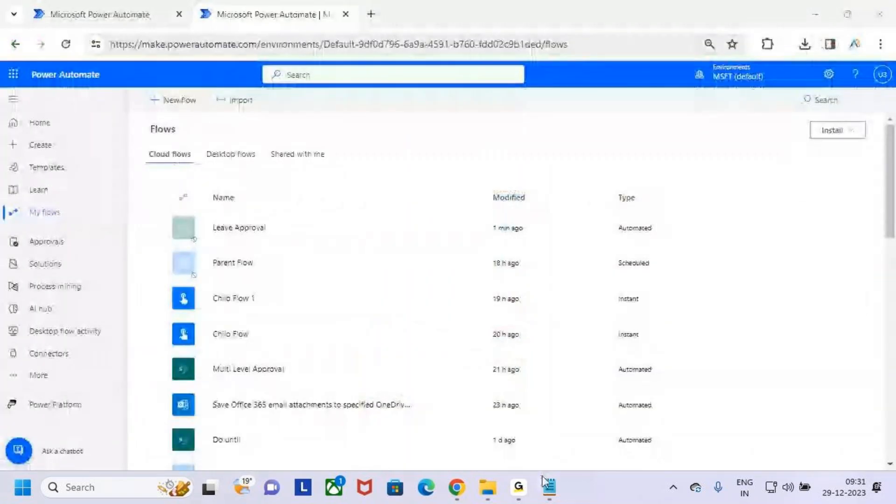
# Step: In the lesson notes, select the '3. What are Connectors' topic line to copy it
pyautogui.scroll(-2, 365, 296)
pyautogui.scroll(2, 467, 326)
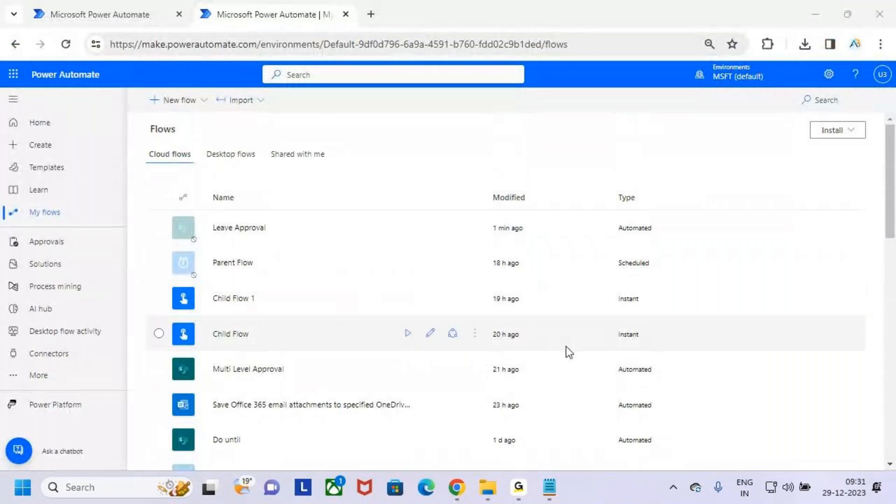
pyautogui.click(550, 487)
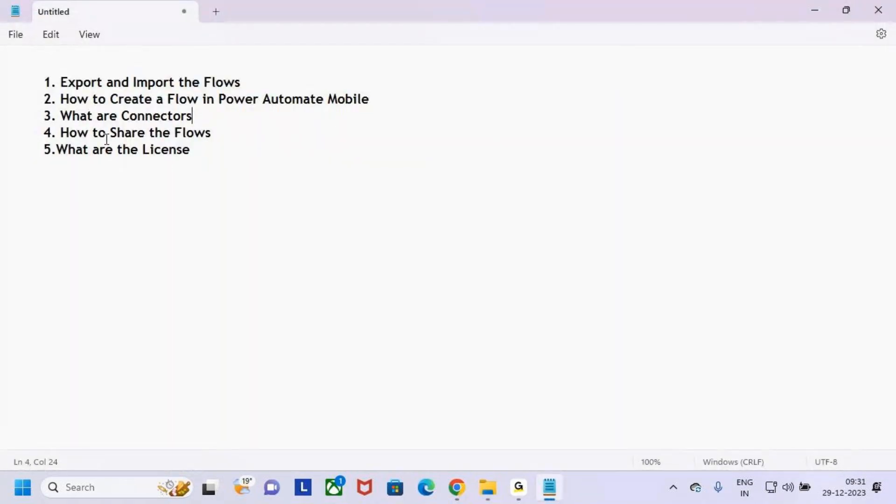
pyautogui.moveTo(40, 116); pyautogui.dragTo(198, 122)
pyautogui.click(194, 117)
pyautogui.click(184, 118)
pyautogui.click(197, 118)
pyautogui.click(181, 119)
pyautogui.click(175, 117)
pyautogui.click(195, 118)
pyautogui.click(220, 130)
pyautogui.click(177, 117)
pyautogui.click(166, 99)
pyautogui.click(194, 117)
pyautogui.click(183, 133)
pyautogui.click(199, 118)
pyautogui.moveTo(195, 117); pyautogui.dragTo(27, 116)
pyautogui.hotkey('ctrl', 'c')
# Step: Fix the ending of the word License on the last topic line
pyautogui.click(198, 151)
pyautogui.press('BackSpace')
pyautogui.press('BackSpace')
pyautogui.write('se')
# Step: Paste '3. What are Connectors' below the list as an indented heading with a dashed underline
pyautogui.press('Return')
pyautogui.press('Return')
pyautogui.press('Return')
pyautogui.press('Tab')
pyautogui.hotkey('ctrl', 'v')
pyautogui.press('Return')
pyautogui.press('Tab')
pyautogui.write('-----------------------')
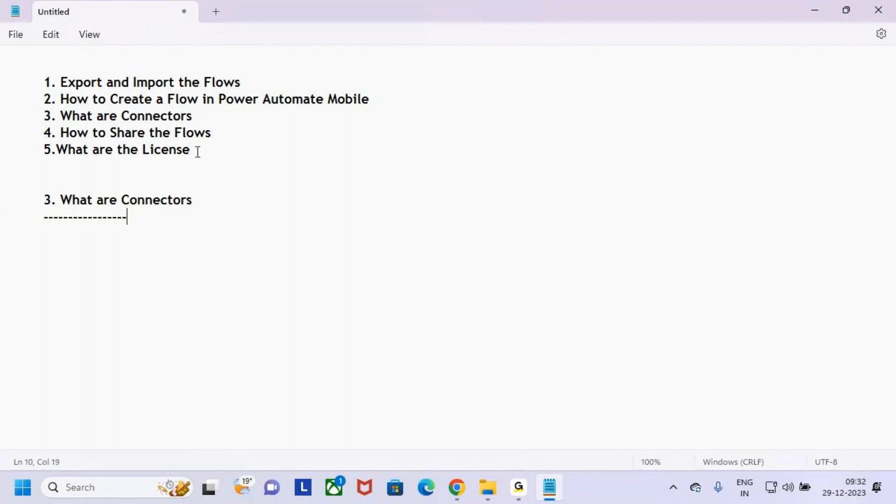
pyautogui.press('BackSpace')
pyautogui.press('BackSpace')
pyautogui.press('BackSpace')
pyautogui.press('BackSpace')
pyautogui.press('BackSpace')
pyautogui.write('---------------')
pyautogui.hotkey('alt', 'Tab')
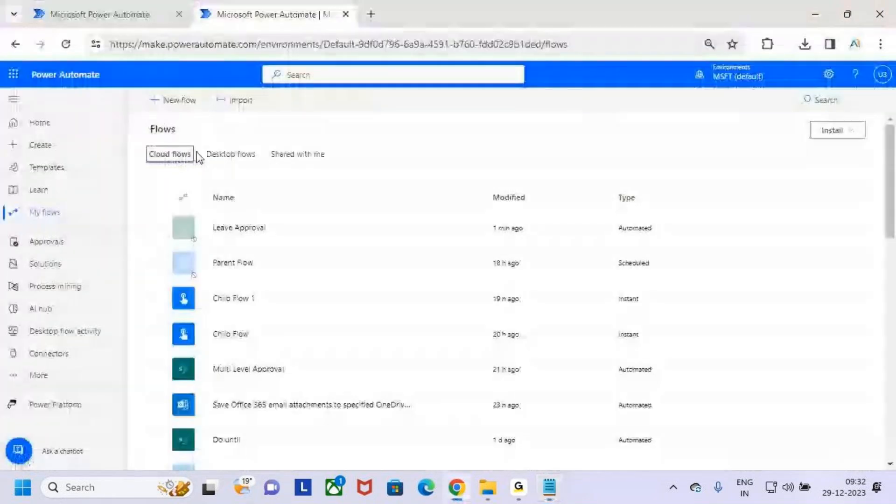
# Step: Browse to Desktop > MS Power Platform > Power Automate > 4.Class Notes > 1.Class Notes
pyautogui.click(490, 492)
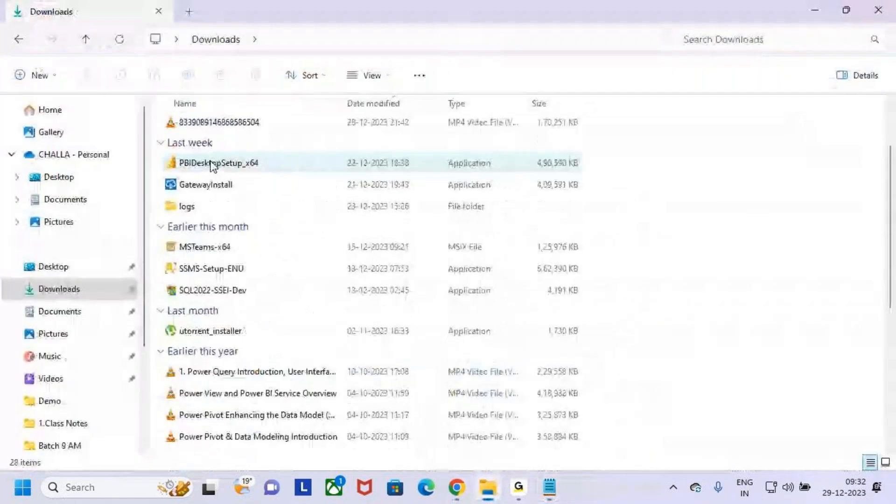
pyautogui.click(70, 183)
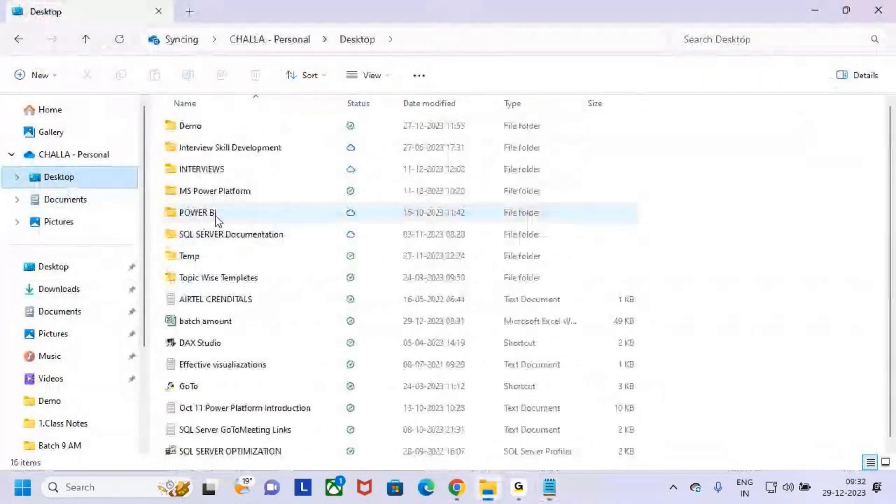
pyautogui.click(182, 191)
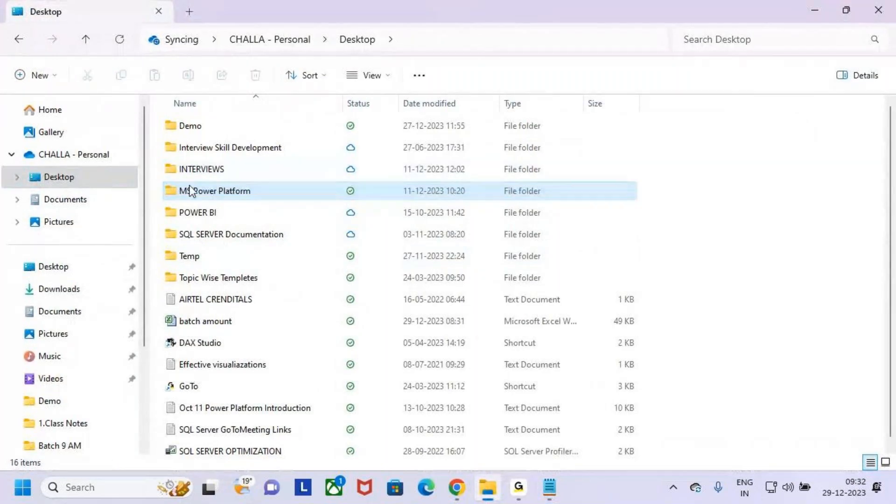
pyautogui.doubleClick(174, 190)
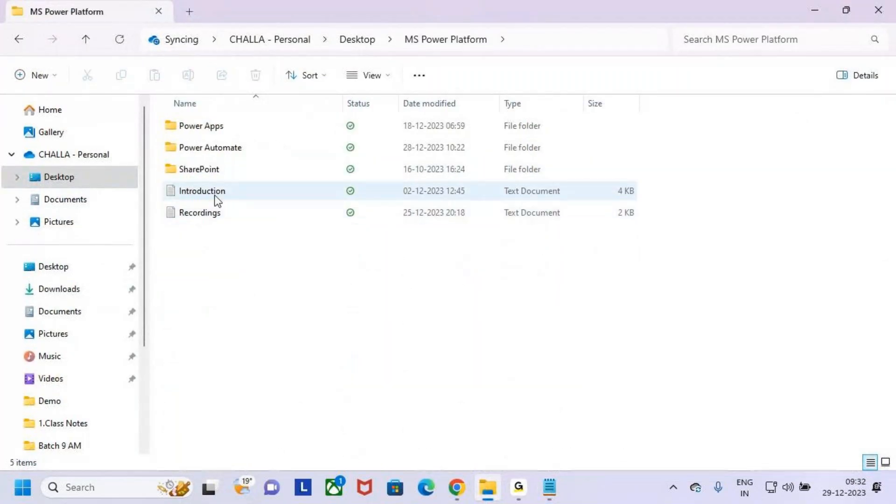
pyautogui.click(171, 130)
pyautogui.press('Down')
pyautogui.press('Return')
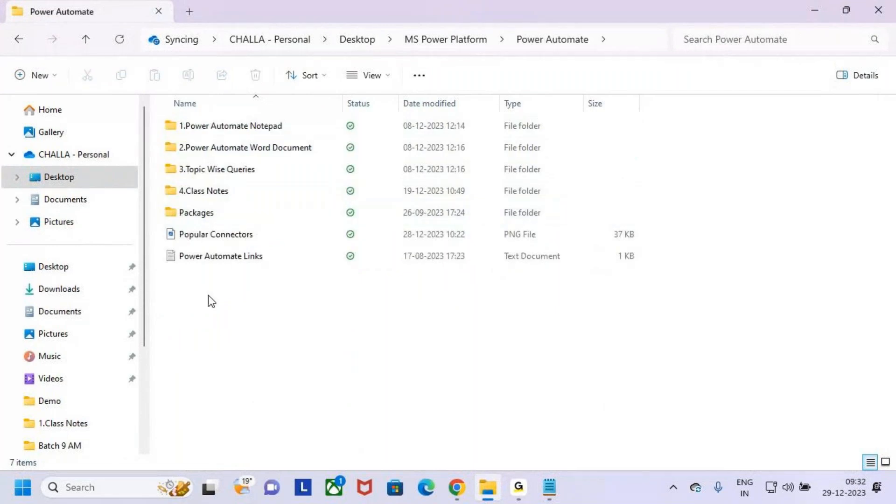
pyautogui.doubleClick(179, 191)
pyautogui.doubleClick(179, 130)
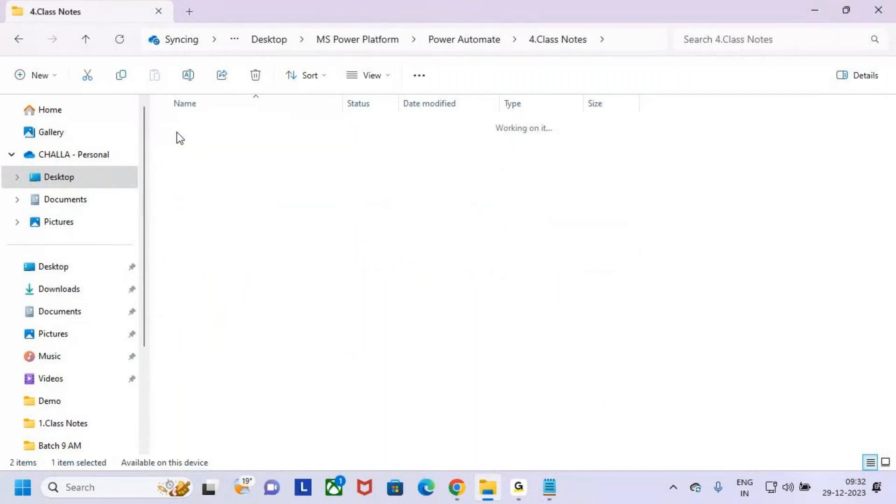
# Step: Open 11.Export and Import maximized and select its connectors explanation block
pyautogui.doubleClick(191, 342)
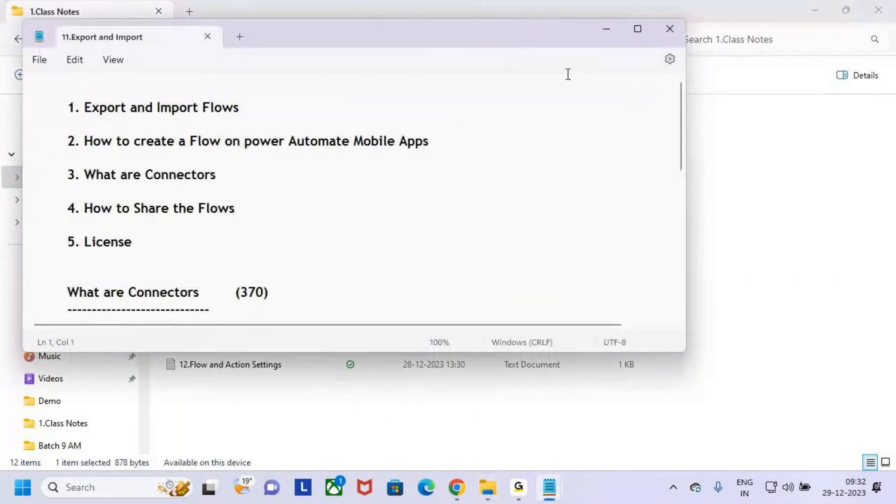
pyautogui.click(633, 30)
pyautogui.scroll(-2, 115, 358)
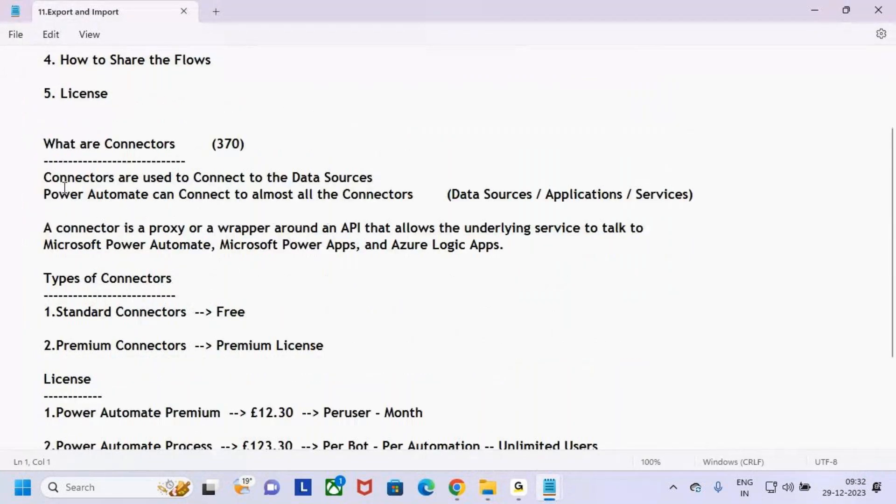
pyautogui.moveTo(44, 144); pyautogui.dragTo(503, 247)
pyautogui.hotkey('ctrl', 'c')
pyautogui.hotkey('alt', 'Tab')
pyautogui.hotkey('alt', 'Tab')
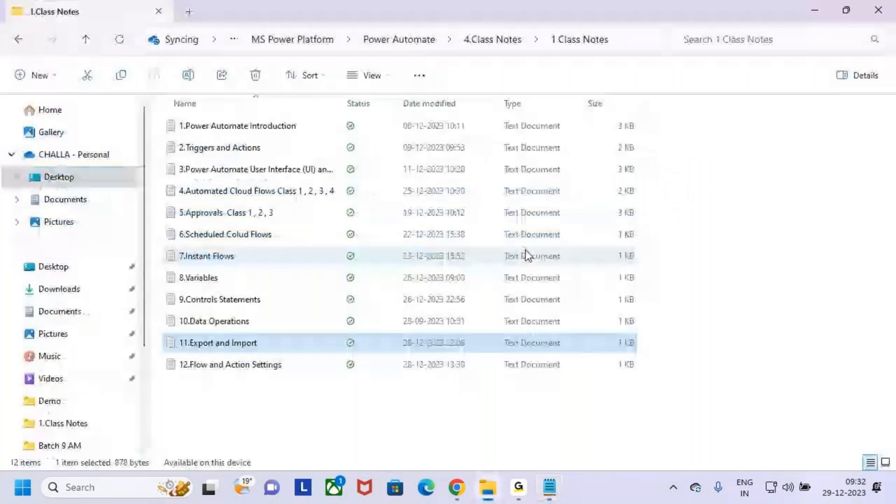
pyautogui.hotkey('alt', 'Tab')
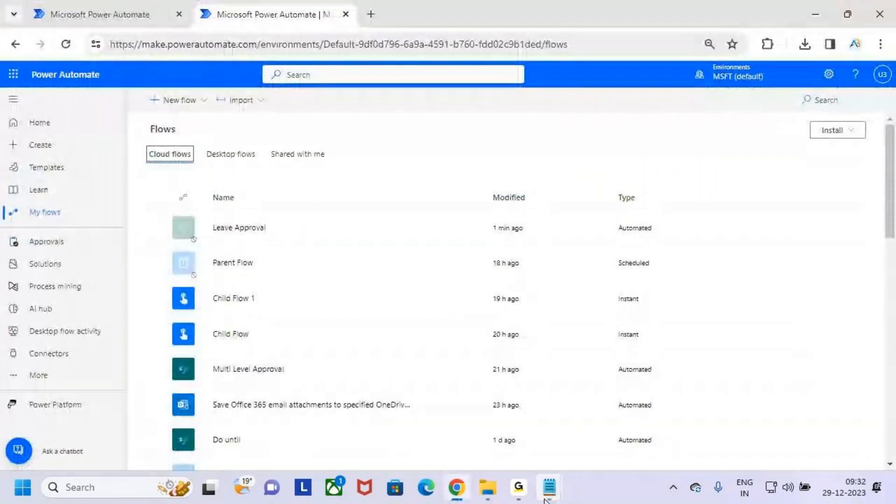
# Step: Paste the connectors explanation into the Untitled notes, indent it, and delete the duplicate heading
pyautogui.moveTo(549, 488)
pyautogui.click(495, 426)
pyautogui.click(16, 236)
pyautogui.hotkey('ctrl', 'v')
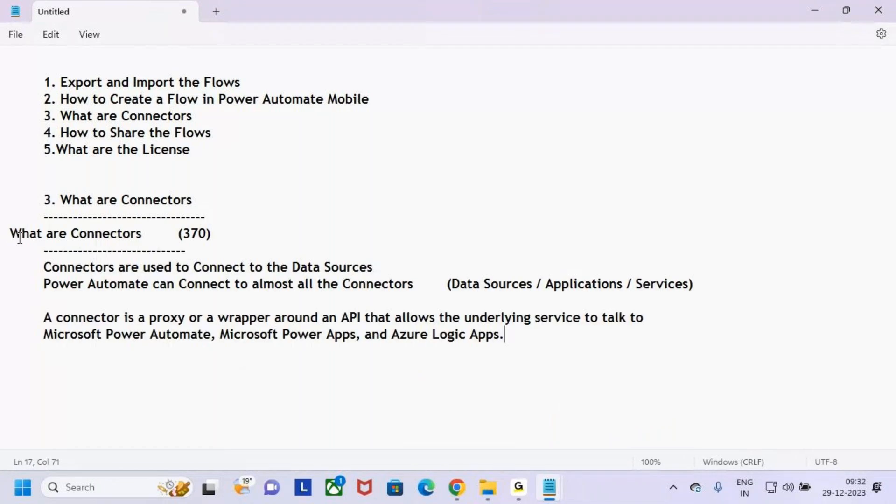
pyautogui.click(19, 232)
pyautogui.press('Left')
pyautogui.press('Tab')
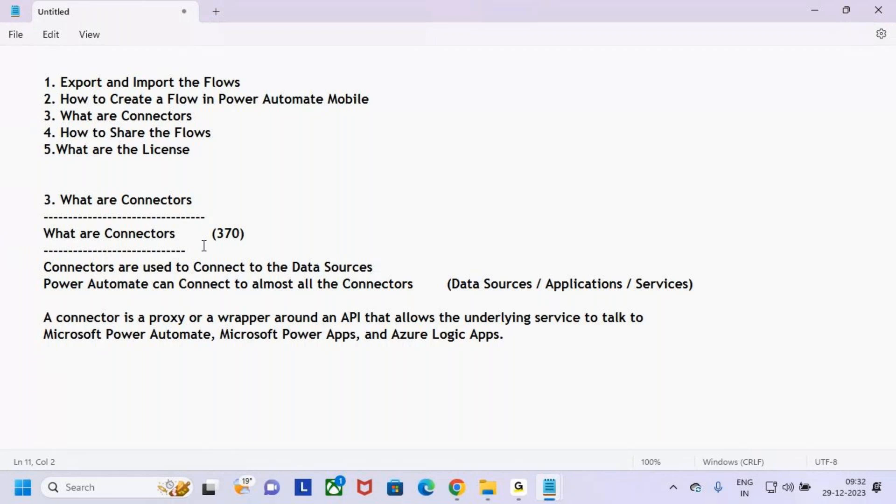
pyautogui.moveTo(186, 251); pyautogui.dragTo(1, 237)
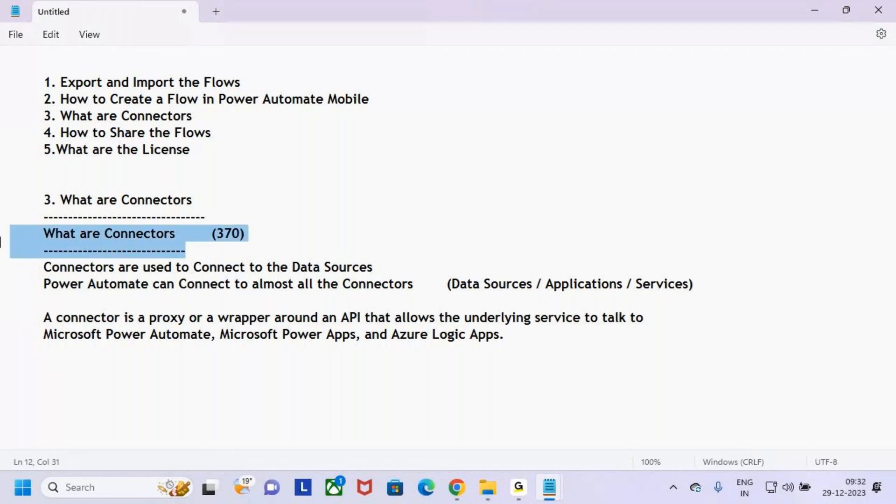
pyautogui.press('BackSpace')
pyautogui.press('BackSpace')
# Step: Add '(370)' after the 'What are Connectors' section heading
pyautogui.press('Up')
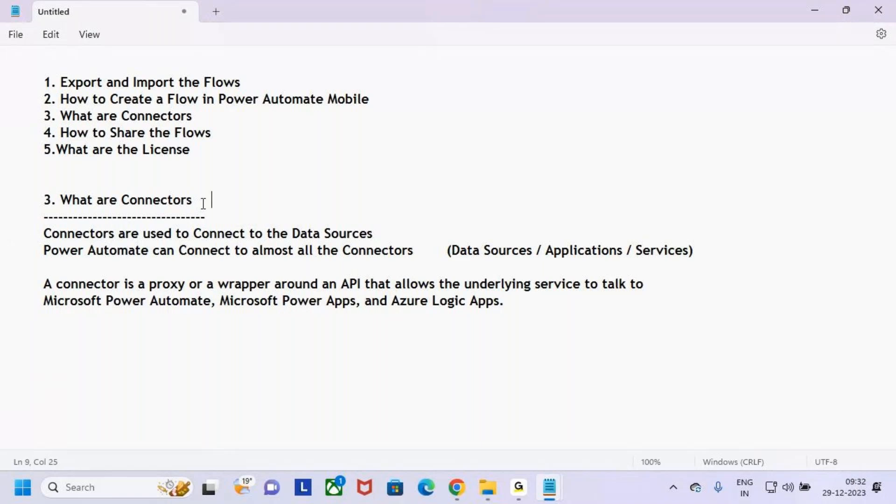
pyautogui.write('()')
pyautogui.press('Left')
pyautogui.write('370')
pyautogui.click(103, 202)
pyautogui.moveTo(103, 202); pyautogui.dragTo(173, 202)
pyautogui.moveTo(174, 234); pyautogui.dragTo(382, 236)
pyautogui.click(385, 236)
# Step: With the screen pen, box the data-sources sentence and write Share and Outlook beside it
pyautogui.hotkey('ctrl', '2')
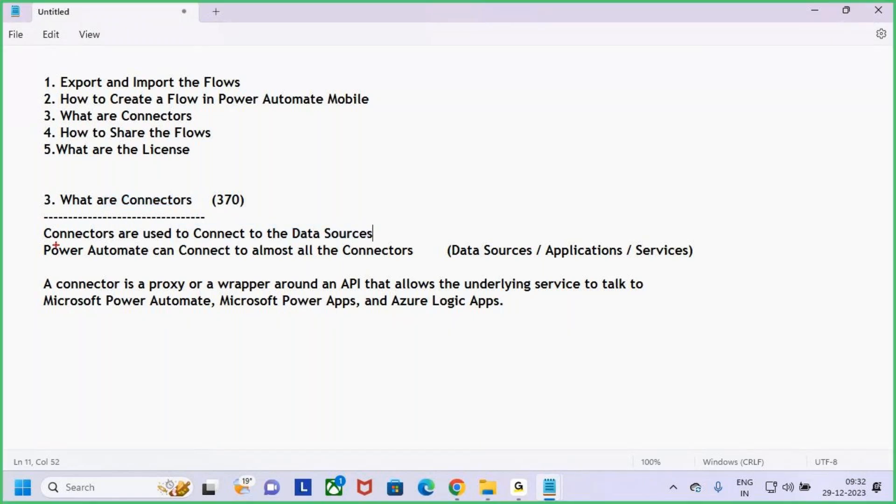
pyautogui.moveTo(38, 227); pyautogui.dragTo(408, 245)
pyautogui.moveTo(320, 198); pyautogui.dragTo(320, 227)
pyautogui.moveTo(330, 213); pyautogui.dragTo(322, 244)
pyautogui.moveTo(458, 177)
pyautogui.mouseDown()
pyautogui.moveTo(444, 180)
pyautogui.moveTo(416, 243)
pyautogui.mouseUp()
pyautogui.moveTo(458, 171)
pyautogui.mouseDown()
pyautogui.moveTo(490, 232)
pyautogui.moveTo(538, 206)
pyautogui.moveTo(550, 229)
pyautogui.mouseUp()
pyautogui.moveTo(625, 161)
pyautogui.mouseDown()
pyautogui.moveTo(615, 202)
pyautogui.moveTo(618, 151)
pyautogui.moveTo(700, 131)
pyautogui.moveTo(709, 184)
pyautogui.moveTo(819, 124)
pyautogui.moveTo(826, 156)
pyautogui.mouseUp()
# Step: Handwrite API, Teams and a P beside the connector text, then clear the annotations
pyautogui.moveTo(658, 310)
pyautogui.mouseDown()
pyautogui.moveTo(676, 264)
pyautogui.moveTo(688, 305)
pyautogui.mouseUp()
pyautogui.moveTo(667, 295); pyautogui.dragTo(718, 270)
pyautogui.moveTo(717, 271)
pyautogui.mouseDown()
pyautogui.moveTo(717, 308)
pyautogui.moveTo(733, 289)
pyautogui.mouseUp()
pyautogui.moveTo(741, 281); pyautogui.dragTo(746, 308)
pyautogui.moveTo(759, 283)
pyautogui.mouseDown()
pyautogui.moveTo(766, 289)
pyautogui.moveTo(783, 279)
pyautogui.mouseUp()
pyautogui.moveTo(501, 353)
pyautogui.mouseDown()
pyautogui.moveTo(552, 378)
pyautogui.moveTo(698, 359)
pyautogui.mouseUp()
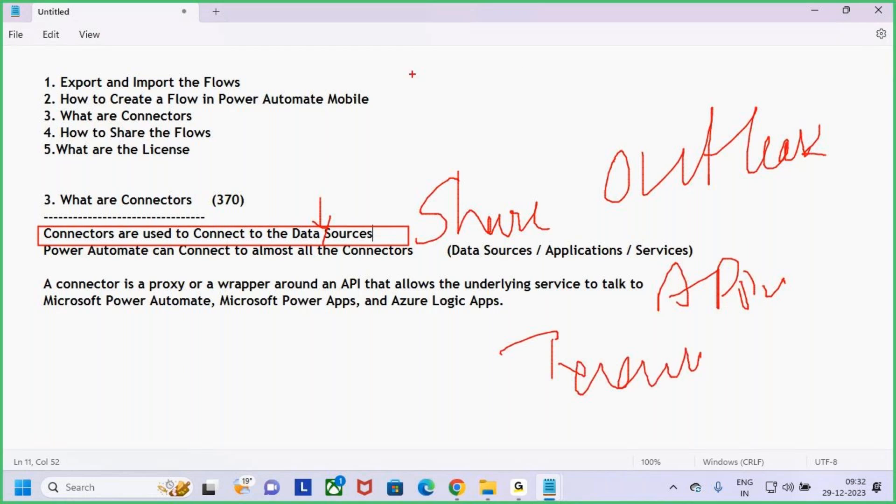
pyautogui.moveTo(417, 59)
pyautogui.mouseDown()
pyautogui.moveTo(417, 111)
pyautogui.moveTo(414, 75)
pyautogui.moveTo(446, 75)
pyautogui.mouseUp()
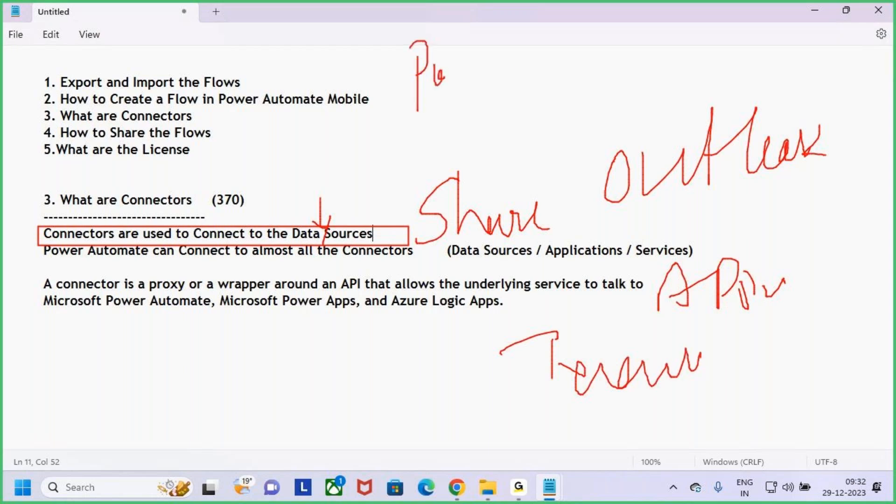
pyautogui.press('Escape')
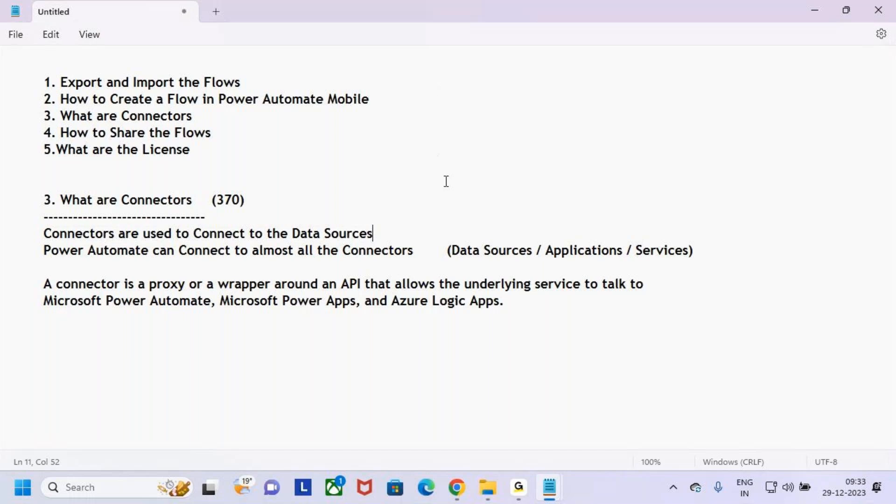
# Step: Open the Leave Approval flow details and mark its name and connections with the pen
pyautogui.click(457, 498)
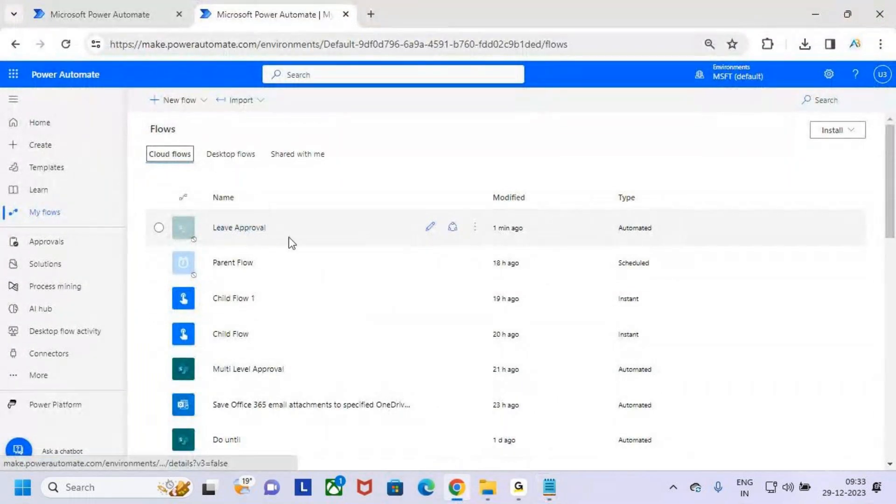
pyautogui.click(239, 235)
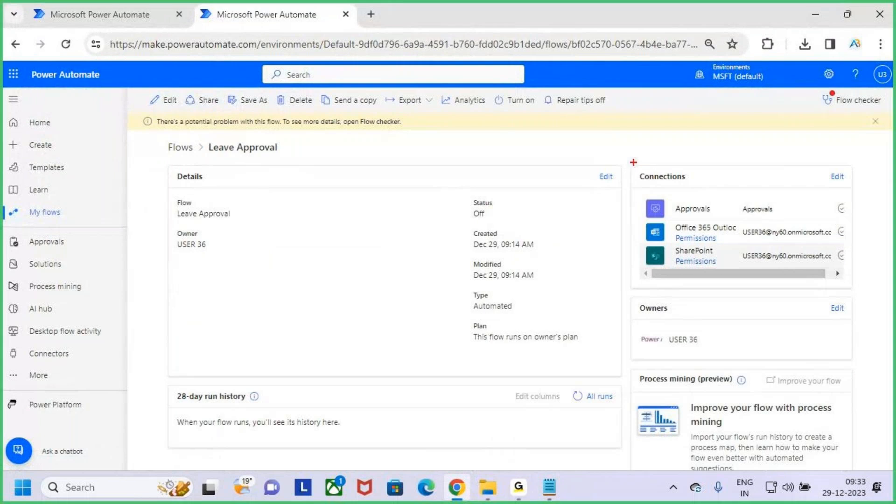
pyautogui.moveTo(719, 136)
pyautogui.mouseDown()
pyautogui.moveTo(730, 175)
pyautogui.moveTo(741, 174)
pyautogui.mouseUp()
pyautogui.moveTo(747, 145); pyautogui.dragTo(739, 175)
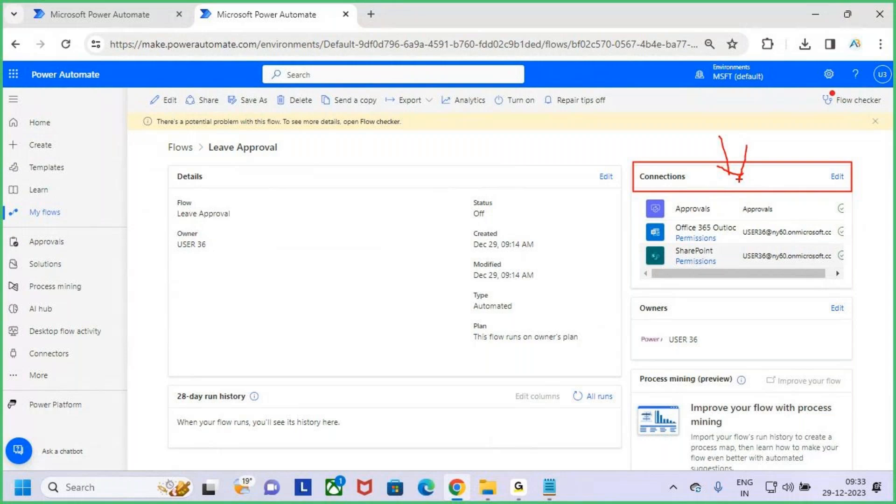
pyautogui.moveTo(196, 137); pyautogui.dragTo(294, 154)
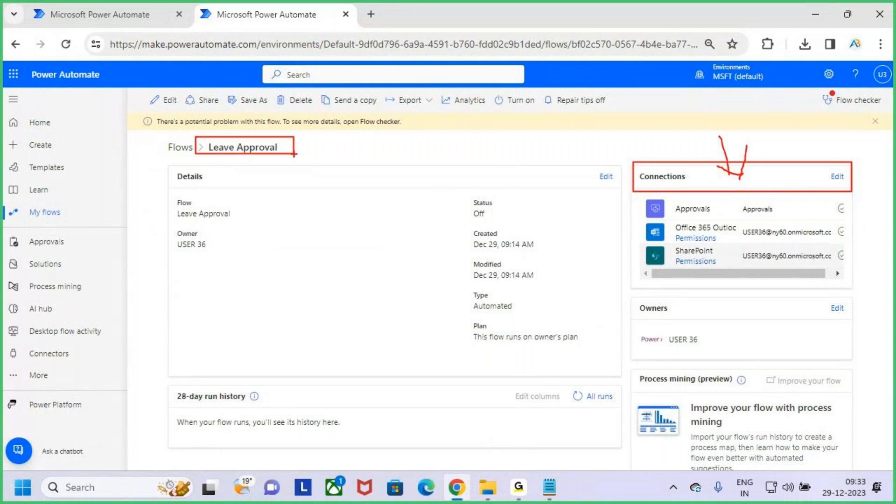
pyautogui.press('Escape')
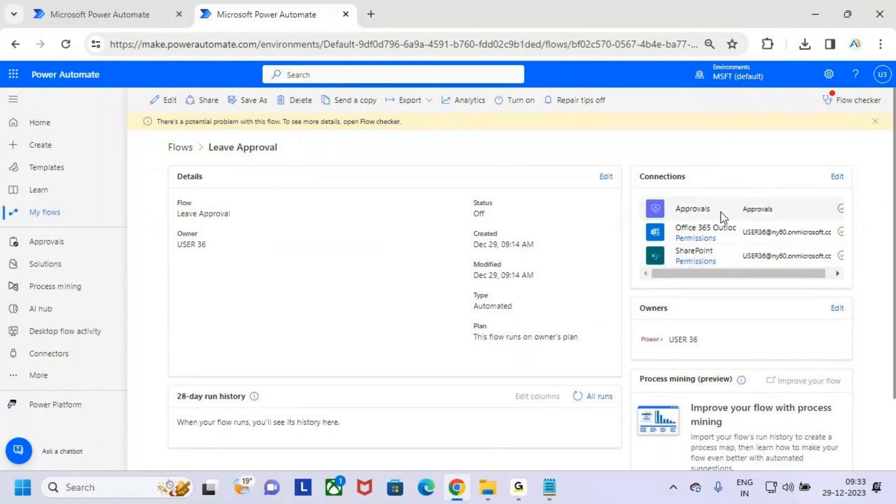
# Step: Box the Office 365 Outlook connection and the whole connections list, then minimize the browser
pyautogui.hotkey('ctrl', '2')
pyautogui.moveTo(638, 217)
pyautogui.mouseDown()
pyautogui.moveTo(665, 241)
pyautogui.moveTo(676, 271)
pyautogui.mouseUp()
pyautogui.press('Escape')
pyautogui.hscroll(1, 699, 279)
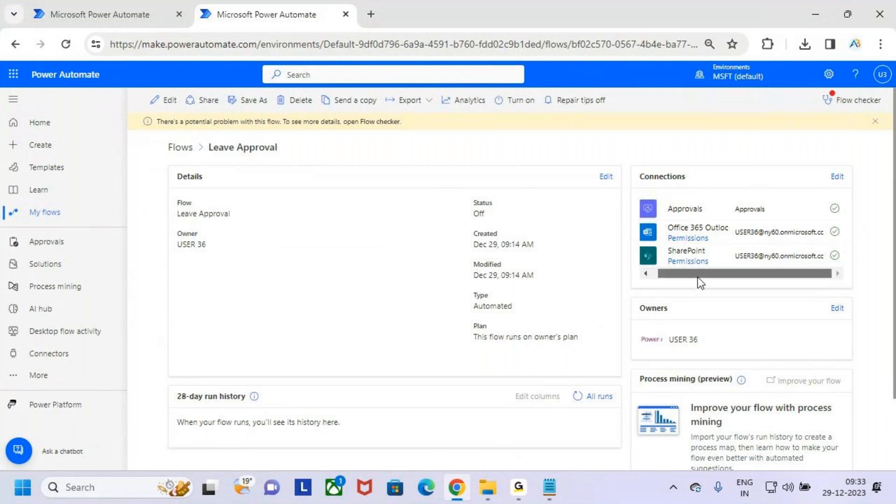
pyautogui.hscroll(-1, 745, 279)
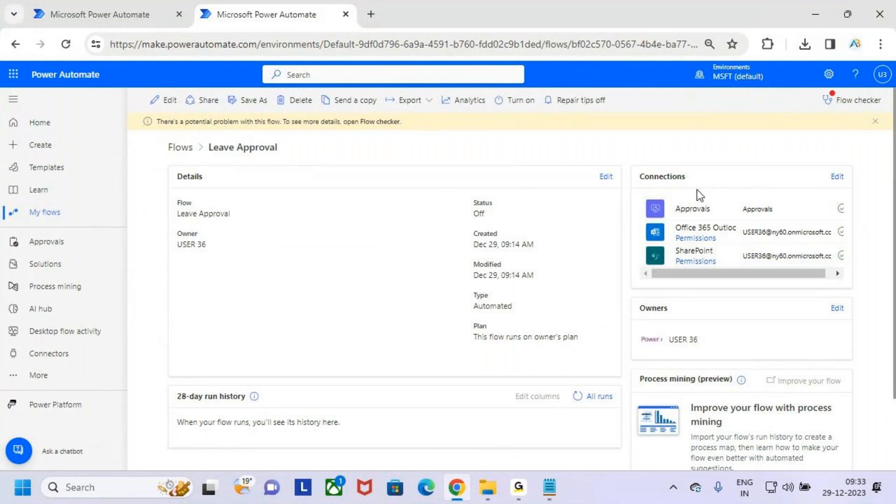
pyautogui.hotkey('ctrl', '2')
pyautogui.moveTo(640, 192); pyautogui.dragTo(849, 290)
pyautogui.moveTo(798, 254); pyautogui.dragTo(893, 139)
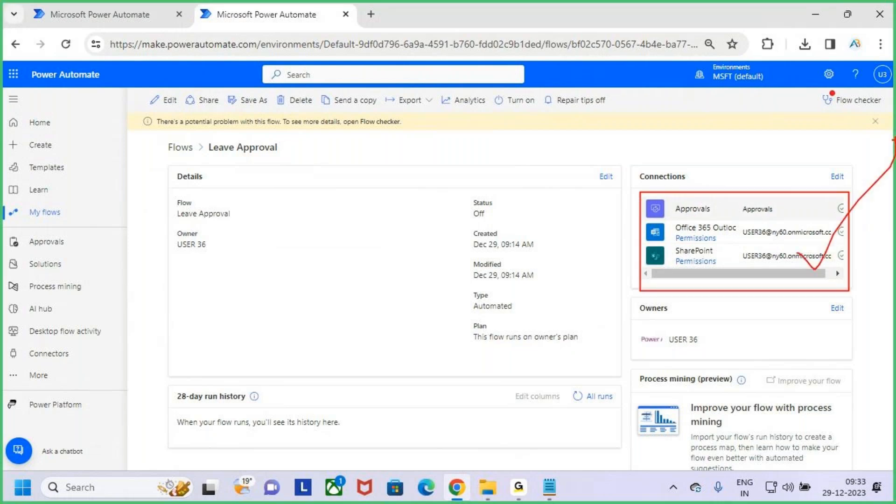
pyautogui.press('Escape')
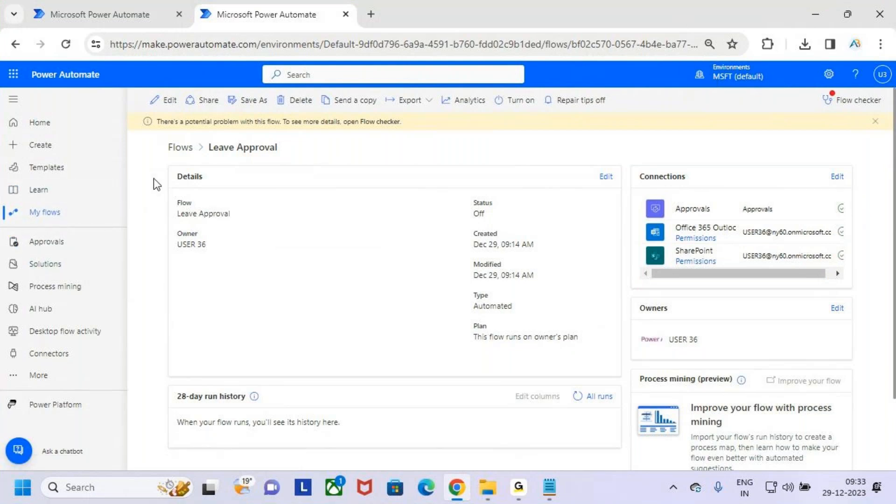
pyautogui.click(814, 14)
pyautogui.moveTo(43, 233); pyautogui.dragTo(428, 234)
pyautogui.click(292, 234)
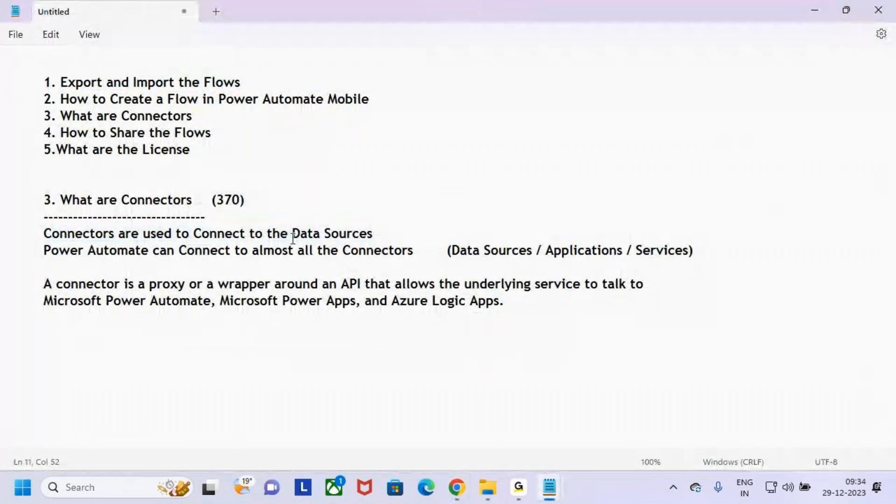
pyautogui.moveTo(292, 235); pyautogui.dragTo(412, 236)
pyautogui.moveTo(125, 200); pyautogui.dragTo(252, 200)
pyautogui.click(292, 186)
pyautogui.hotkey('ctrl', '2')
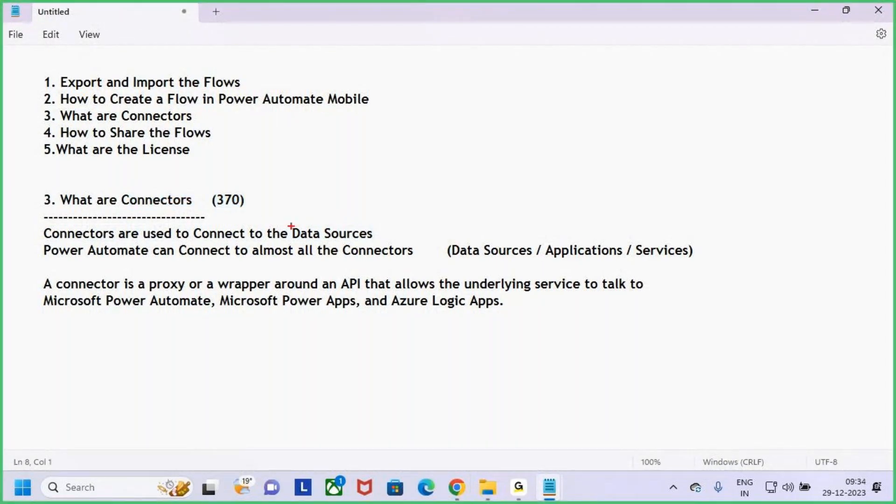
pyautogui.moveTo(287, 224); pyautogui.dragTo(407, 243)
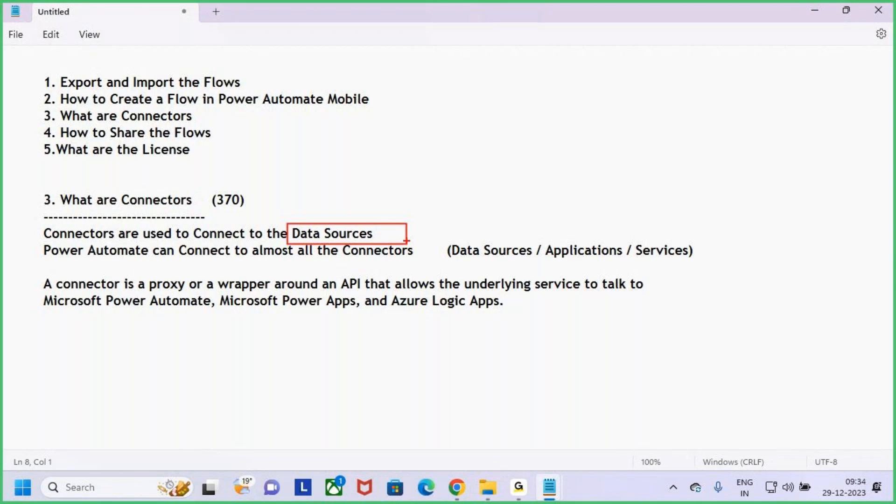
pyautogui.press('Escape')
pyautogui.hotkey('ctrl', '2')
pyautogui.moveTo(293, 225); pyautogui.dragTo(383, 241)
pyautogui.moveTo(114, 190); pyautogui.dragTo(202, 213)
pyautogui.moveTo(166, 164)
pyautogui.mouseDown()
pyautogui.moveTo(165, 192)
pyautogui.moveTo(178, 179)
pyautogui.mouseUp()
pyautogui.press('Escape')
pyautogui.moveTo(44, 250); pyautogui.dragTo(423, 247)
pyautogui.hotkey('ctrl', '2')
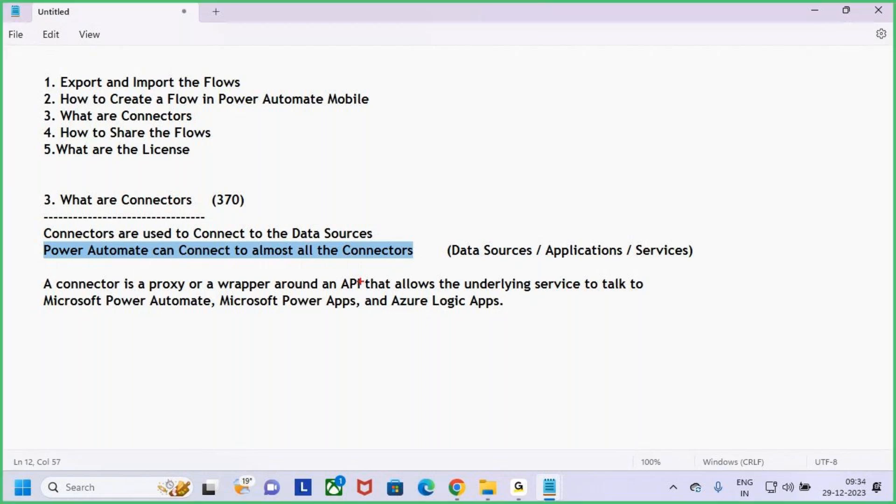
pyautogui.moveTo(286, 220)
pyautogui.mouseDown()
pyautogui.moveTo(348, 242)
pyautogui.moveTo(381, 242)
pyautogui.mouseUp()
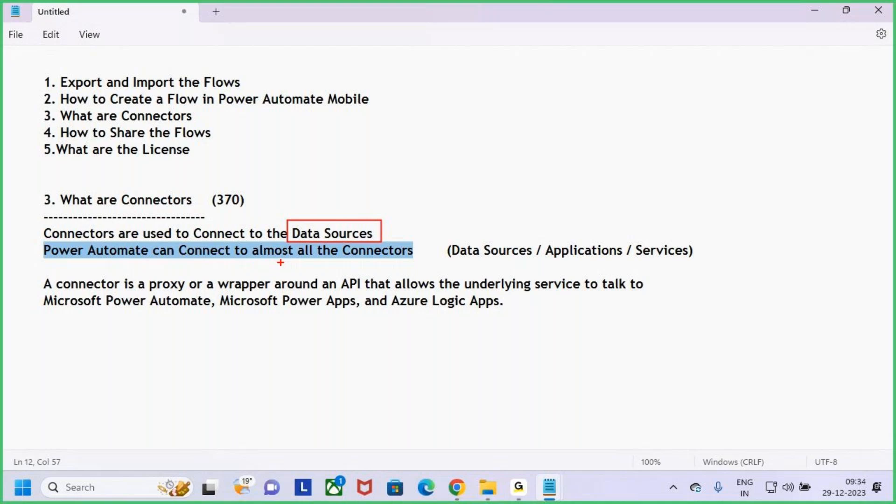
pyautogui.moveTo(258, 258); pyautogui.dragTo(411, 259)
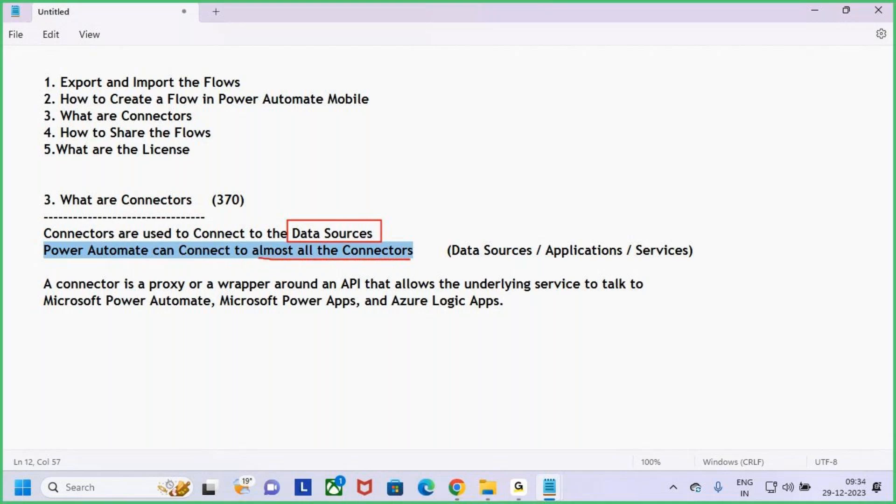
pyautogui.moveTo(236, 182)
pyautogui.mouseDown()
pyautogui.moveTo(209, 183)
pyautogui.moveTo(245, 217)
pyautogui.mouseUp()
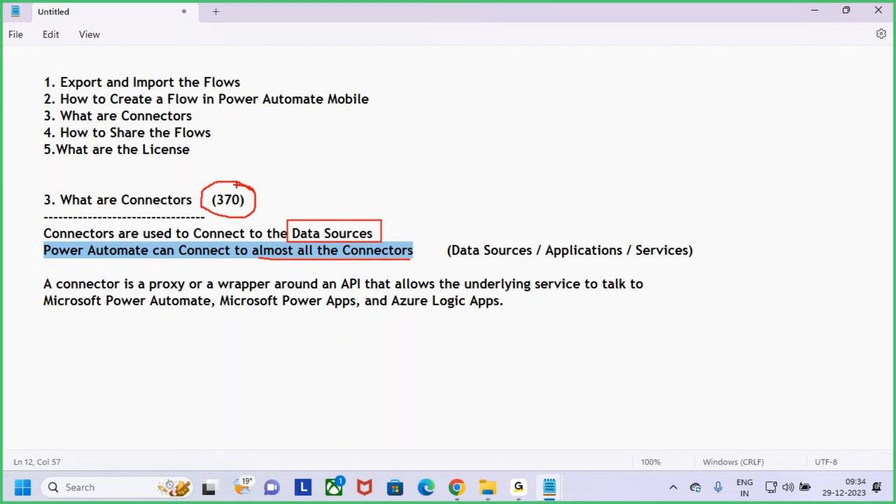
pyautogui.moveTo(239, 183); pyautogui.dragTo(239, 153)
pyautogui.moveTo(242, 185); pyautogui.dragTo(252, 171)
pyautogui.press('Escape')
pyautogui.click(348, 264)
pyautogui.moveTo(343, 250); pyautogui.dragTo(731, 252)
pyautogui.click(745, 248)
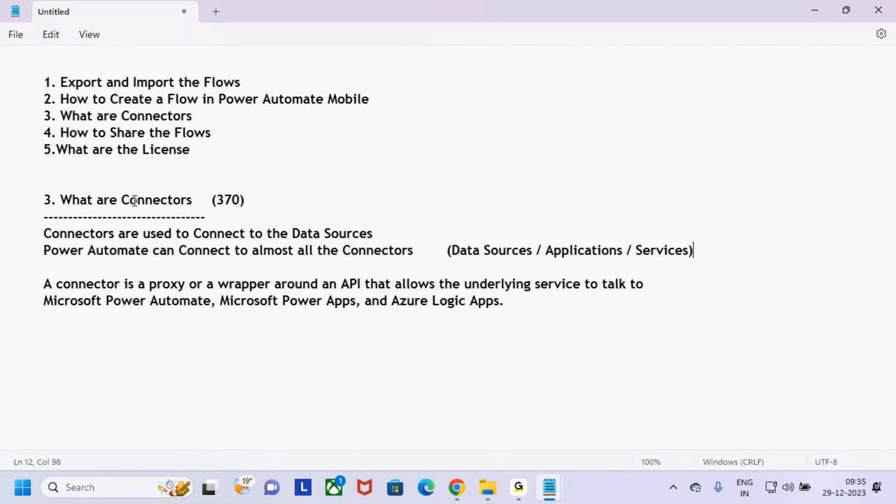
# Step: Highlight the Connectors heading and lines, then box and tick the connector definition paragraph
pyautogui.moveTo(120, 202); pyautogui.dragTo(217, 205)
pyautogui.click(236, 214)
pyautogui.moveTo(127, 252); pyautogui.dragTo(9, 233)
pyautogui.click(10, 265)
pyautogui.click(113, 296)
pyautogui.hotkey('ctrl', '2')
pyautogui.moveTo(26, 274)
pyautogui.mouseDown()
pyautogui.moveTo(132, 294)
pyautogui.moveTo(709, 308)
pyautogui.moveTo(698, 321)
pyautogui.mouseUp()
pyautogui.moveTo(684, 289); pyautogui.dragTo(736, 247)
pyautogui.press('Escape')
# Step: Capitalise 'connector' to 'Connector' at the start of the definition paragraph
pyautogui.click(64, 286)
pyautogui.press('BackSpace')
pyautogui.write('C')
# Step: Annotate 'proxy or a wrapper', 'an API' and the Microsoft Power Automate, Power Apps and Azure Logic Apps names
pyautogui.moveTo(150, 288); pyautogui.dragTo(274, 289)
pyautogui.hotkey('ctrl', '2')
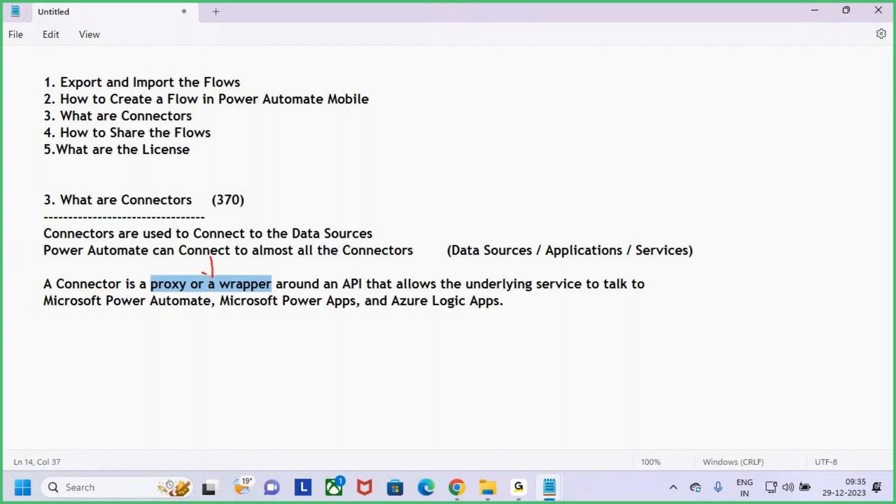
pyautogui.moveTo(213, 279); pyautogui.dragTo(218, 270)
pyautogui.moveTo(335, 273)
pyautogui.mouseDown()
pyautogui.moveTo(390, 294)
pyautogui.moveTo(662, 293)
pyautogui.mouseUp()
pyautogui.moveTo(598, 254); pyautogui.dragTo(596, 270)
pyautogui.moveTo(82, 316); pyautogui.dragTo(187, 317)
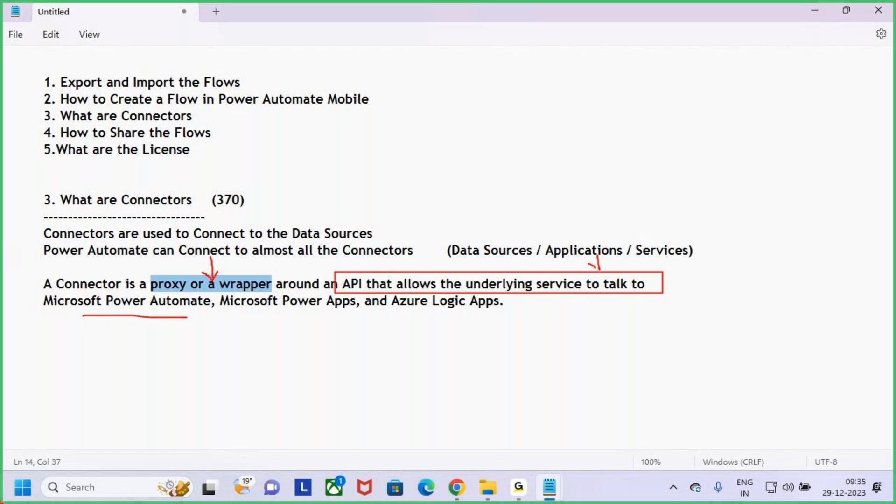
pyautogui.moveTo(581, 264); pyautogui.dragTo(603, 274)
pyautogui.moveTo(609, 258); pyautogui.dragTo(603, 274)
pyautogui.moveTo(119, 210); pyautogui.dragTo(180, 210)
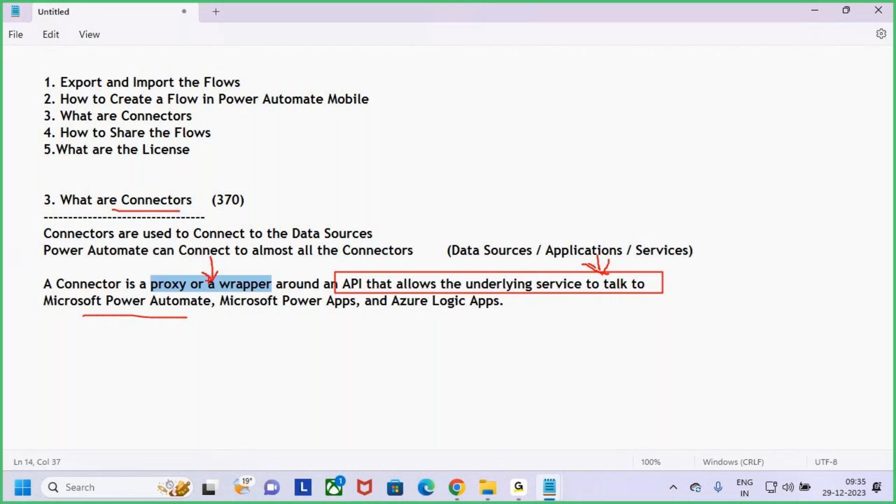
pyautogui.moveTo(208, 252); pyautogui.dragTo(211, 260)
pyautogui.moveTo(96, 314); pyautogui.dragTo(138, 317)
pyautogui.moveTo(226, 324); pyautogui.dragTo(515, 319)
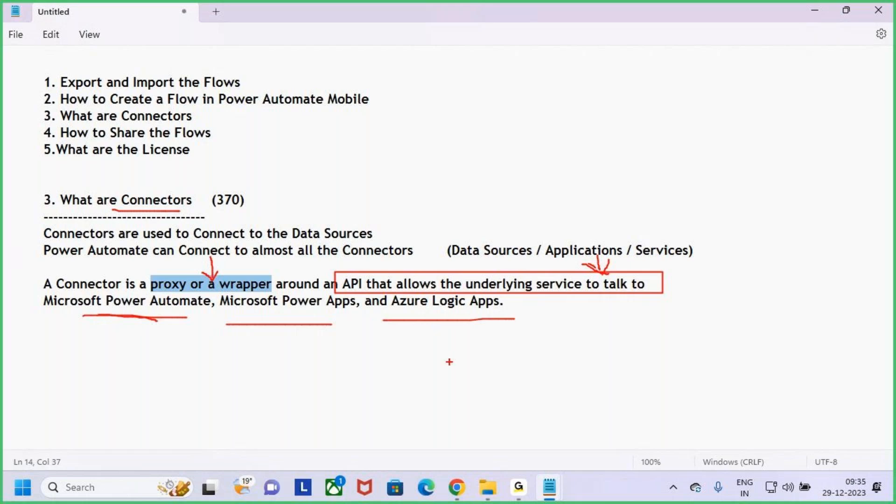
pyautogui.press('e')
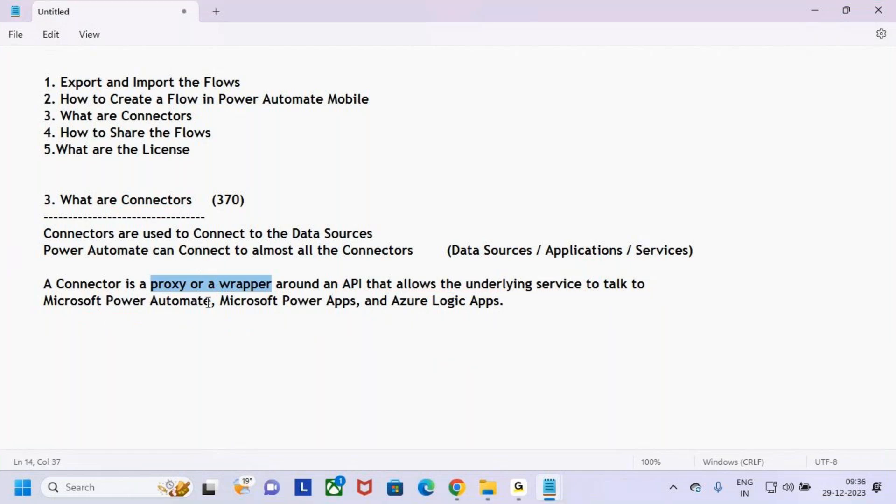
pyautogui.moveTo(31, 272); pyautogui.dragTo(671, 323)
pyautogui.moveTo(651, 294); pyautogui.dragTo(711, 216)
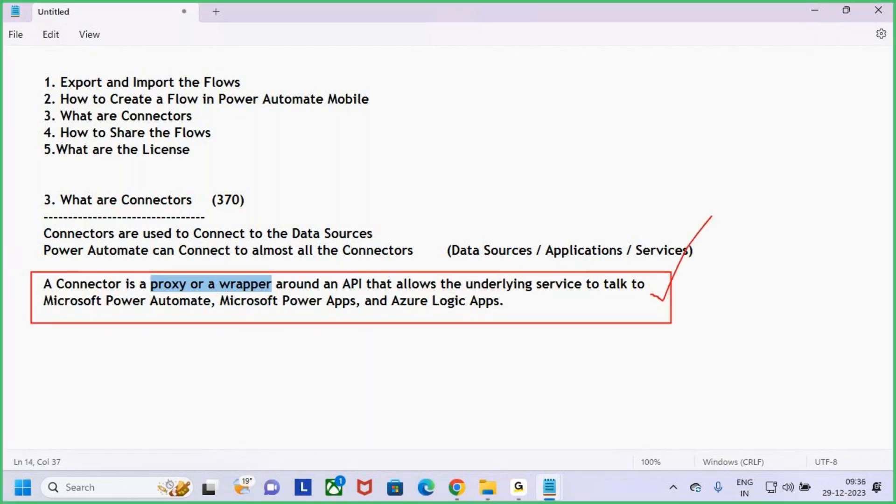
pyautogui.press('Escape')
# Step: Highlight the 'What are Connectors (370)' heading and key phrases, then return to the Power Automate browser
pyautogui.moveTo(58, 201); pyautogui.dragTo(194, 200)
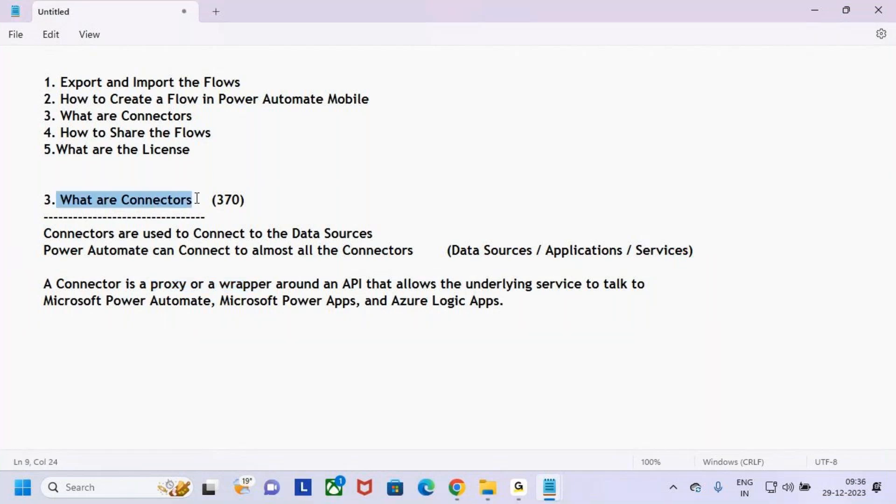
pyautogui.moveTo(149, 237); pyautogui.dragTo(421, 237)
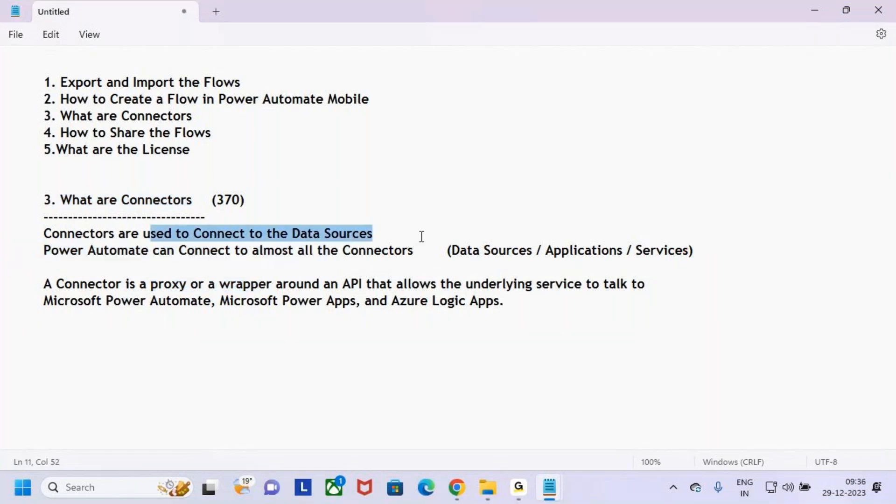
pyautogui.click(421, 237)
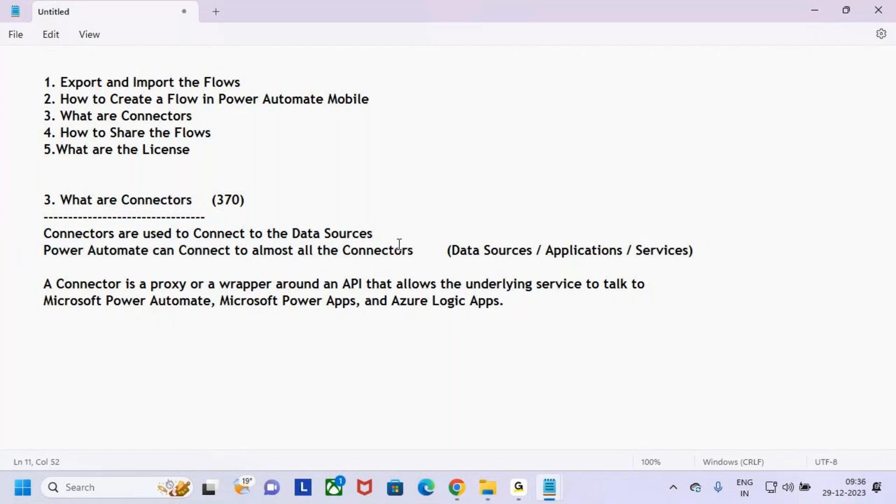
pyautogui.moveTo(121, 200); pyautogui.dragTo(226, 201)
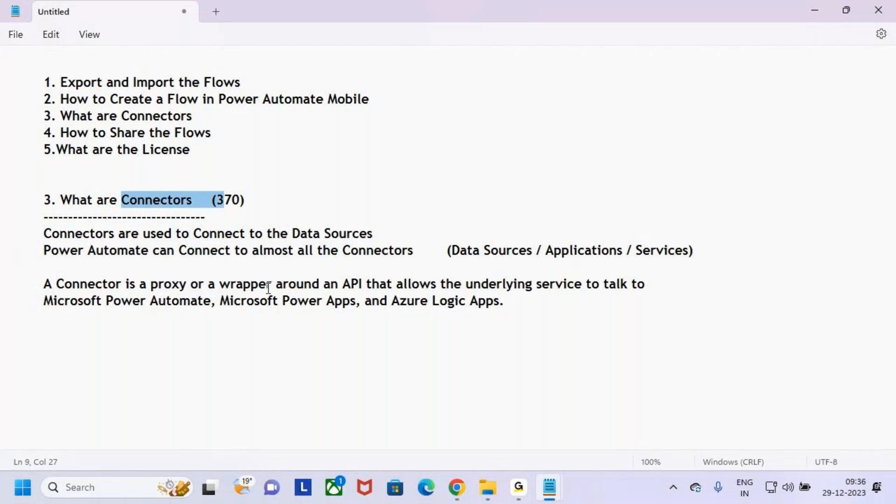
pyautogui.moveTo(44, 250); pyautogui.dragTo(451, 255)
pyautogui.moveTo(209, 200); pyautogui.dragTo(259, 201)
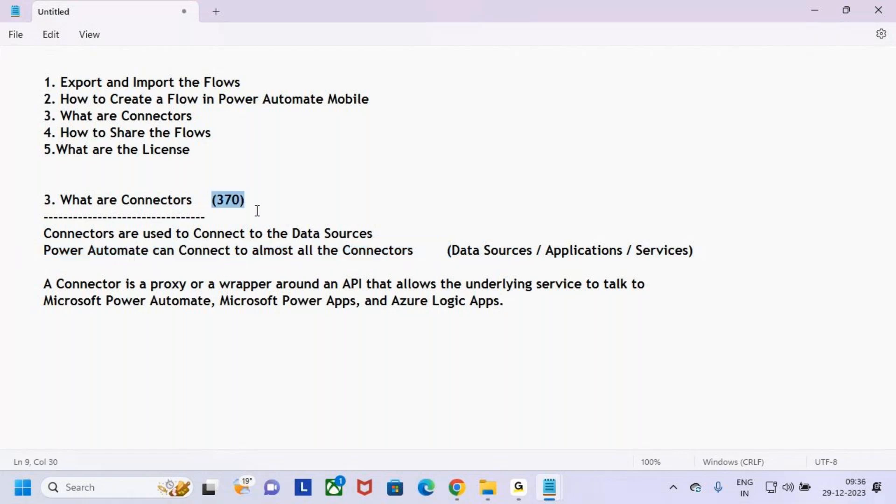
pyautogui.click(411, 238)
pyautogui.moveTo(36, 201); pyautogui.dragTo(231, 202)
pyautogui.click(212, 247)
pyautogui.moveTo(128, 199); pyautogui.dragTo(213, 202)
pyautogui.click(215, 204)
pyautogui.click(224, 210)
pyautogui.click(460, 498)
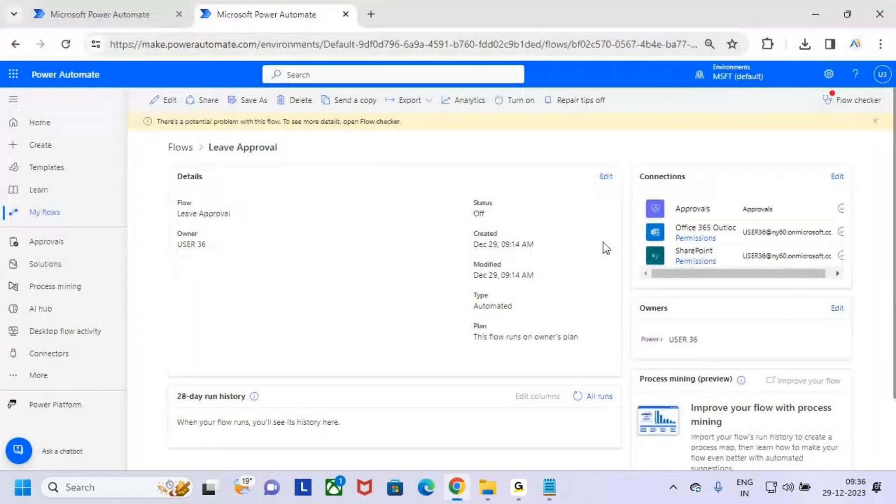
# Step: Mark the Leave Approval flow name and its Connections card with on-screen annotations
pyautogui.moveTo(198, 126); pyautogui.dragTo(282, 164)
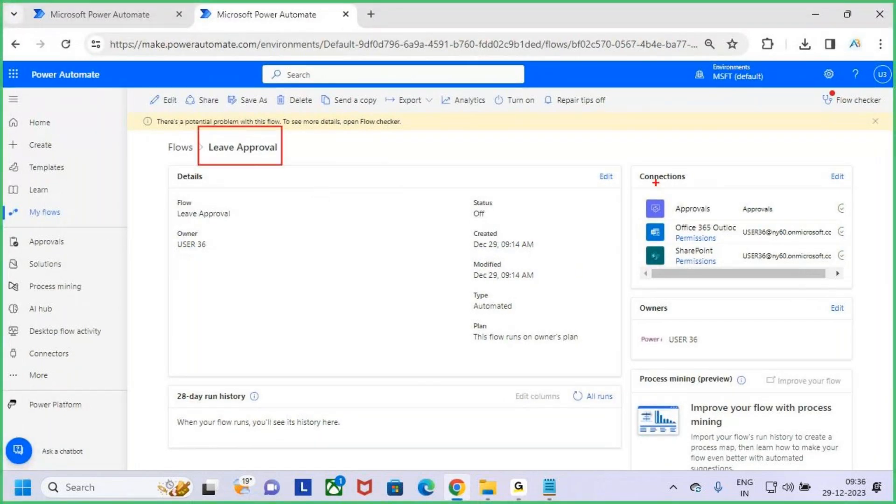
pyautogui.moveTo(628, 163); pyautogui.dragTo(850, 281)
pyautogui.moveTo(750, 115); pyautogui.dragTo(750, 158)
pyautogui.moveTo(733, 153); pyautogui.dragTo(770, 145)
pyautogui.press('Escape')
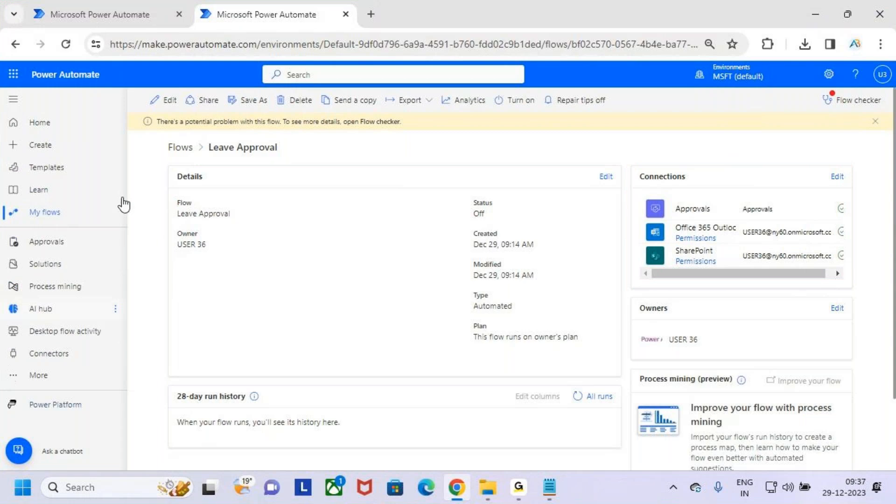
# Step: Outline the Power Automate navigation sections, then go to the Connectors page
pyautogui.moveTo(2, 89)
pyautogui.mouseDown()
pyautogui.moveTo(91, 417)
pyautogui.moveTo(125, 421)
pyautogui.mouseUp()
pyautogui.press('Escape')
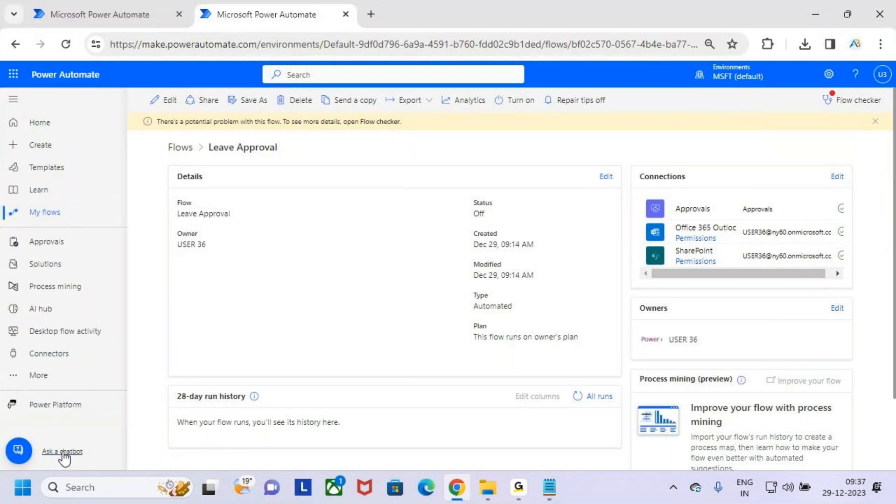
pyautogui.click(76, 358)
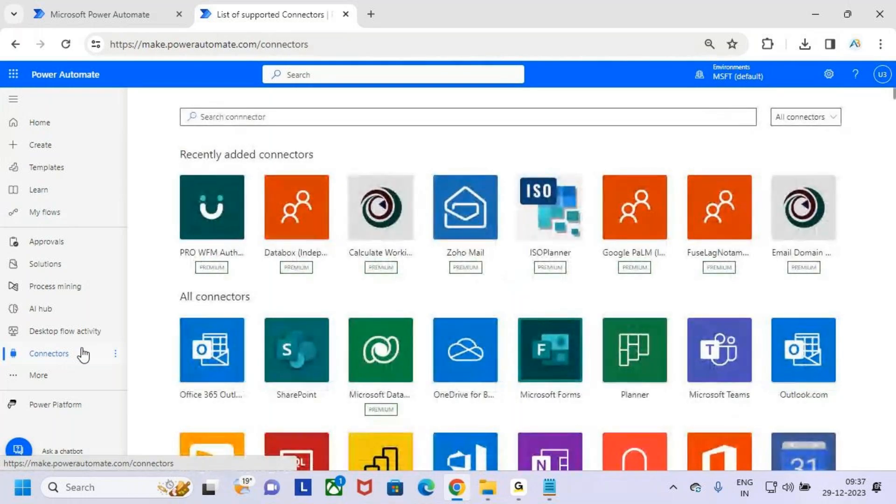
pyautogui.hotkey('ctrl', '2')
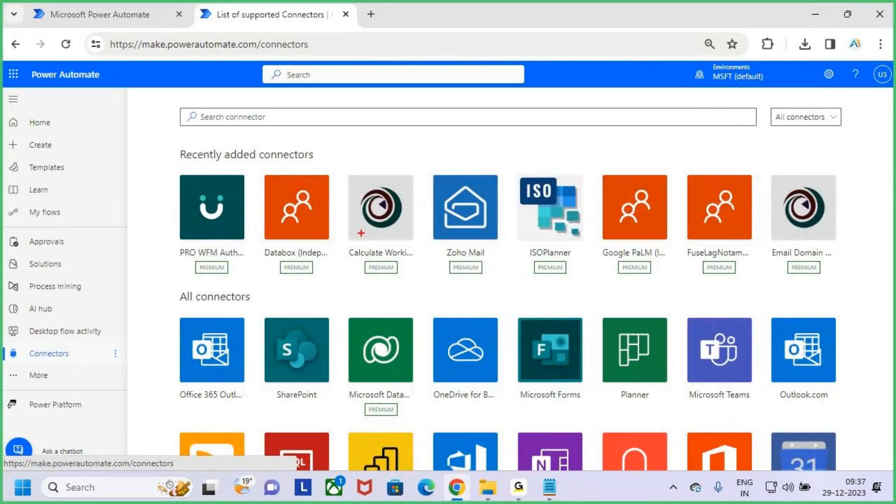
pyautogui.moveTo(177, 144); pyautogui.dragTo(327, 166)
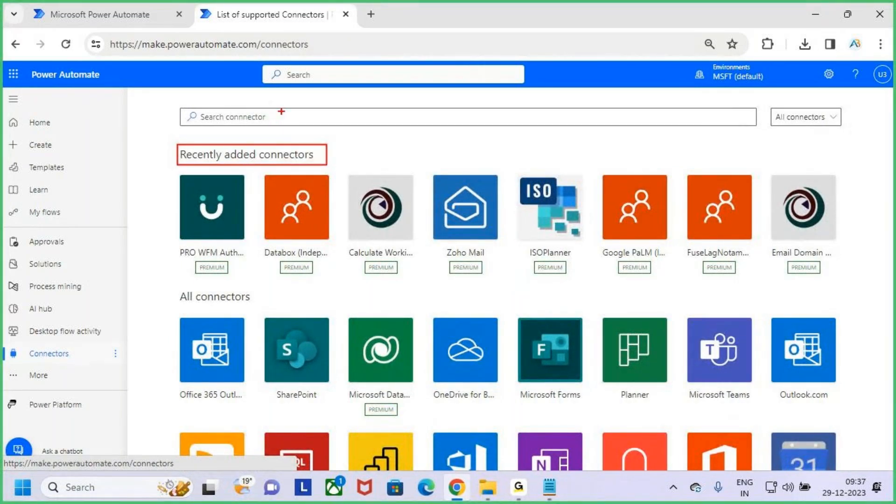
pyautogui.moveTo(281, 107)
pyautogui.mouseDown()
pyautogui.moveTo(282, 146)
pyautogui.moveTo(292, 133)
pyautogui.mouseUp()
pyautogui.moveTo(171, 169)
pyautogui.mouseDown()
pyautogui.moveTo(867, 278)
pyautogui.moveTo(864, 286)
pyautogui.mouseUp()
pyautogui.press('Escape')
pyautogui.hotkey('ctrl', '2')
pyautogui.moveTo(174, 288); pyautogui.dragTo(250, 312)
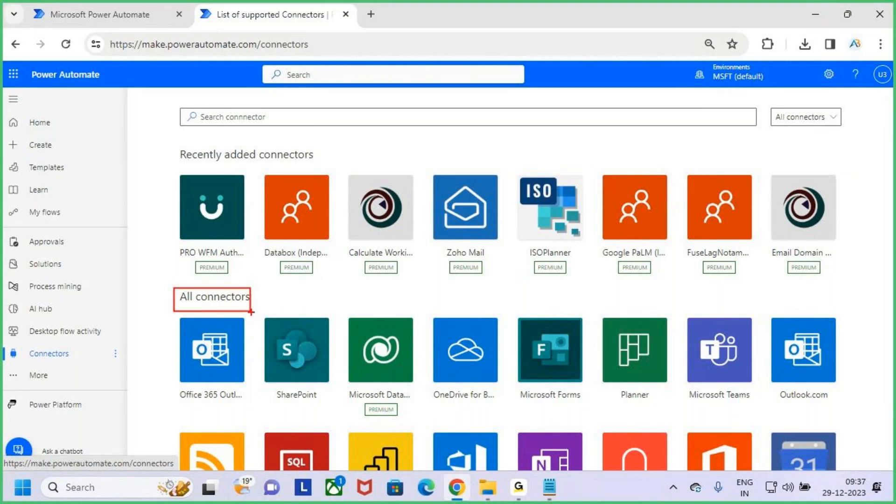
pyautogui.press('Escape')
pyautogui.scroll(-15, 670, 350)
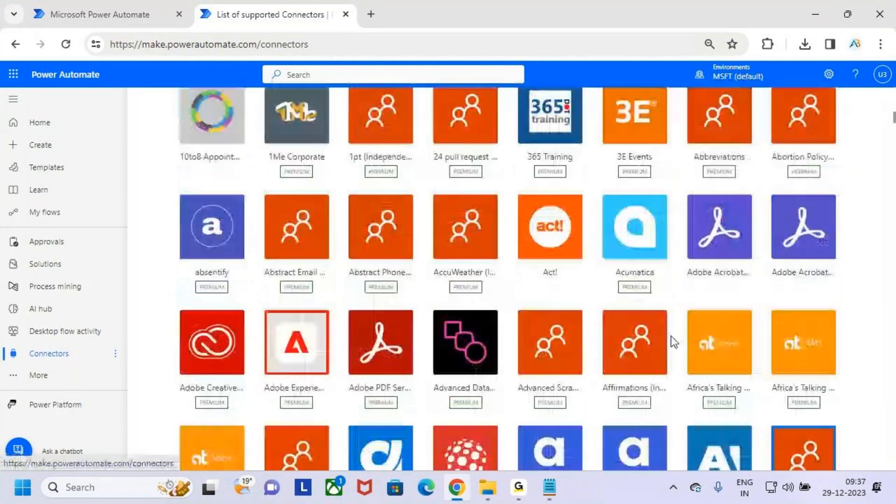
pyautogui.scroll(-20, 673, 342)
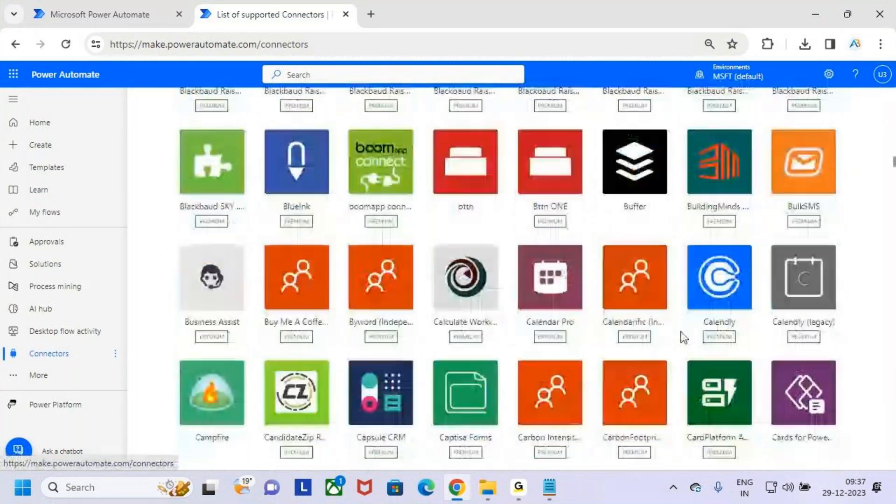
pyautogui.scroll(-20, 684, 337)
pyautogui.scroll(-20, 681, 331)
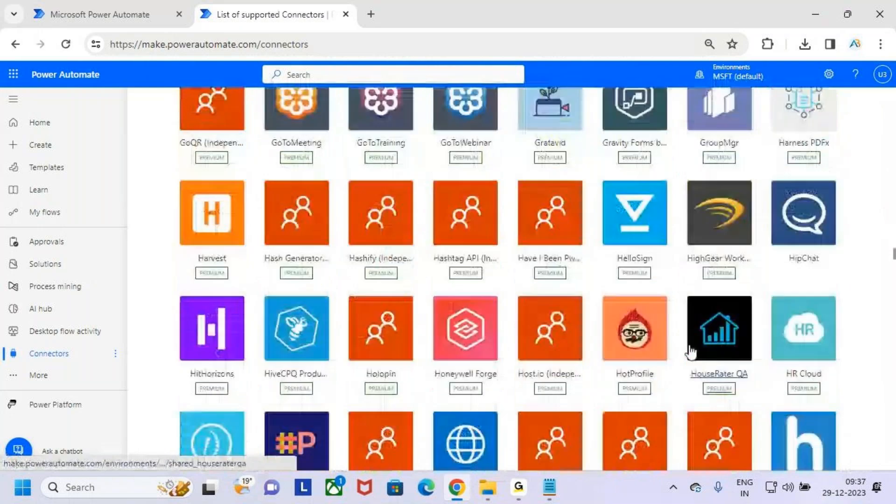
pyautogui.scroll(-20, 691, 353)
pyautogui.scroll(8, 675, 359)
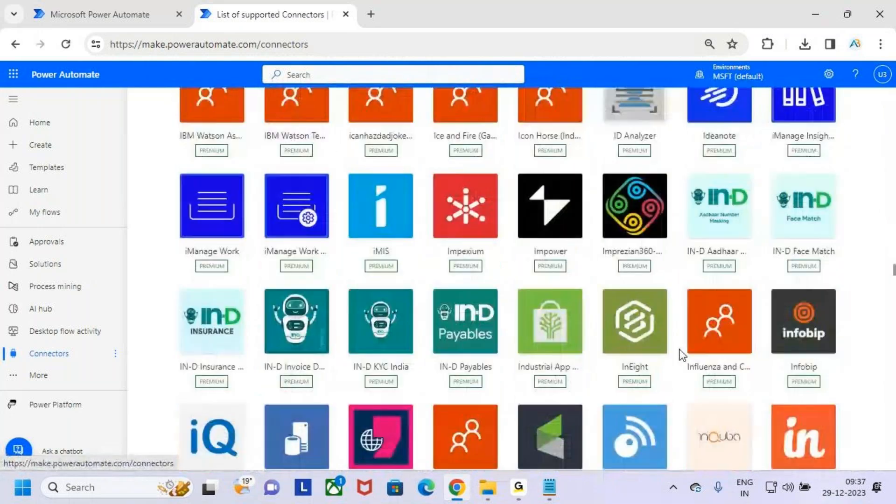
pyautogui.scroll(20, 681, 355)
pyautogui.scroll(20, 677, 346)
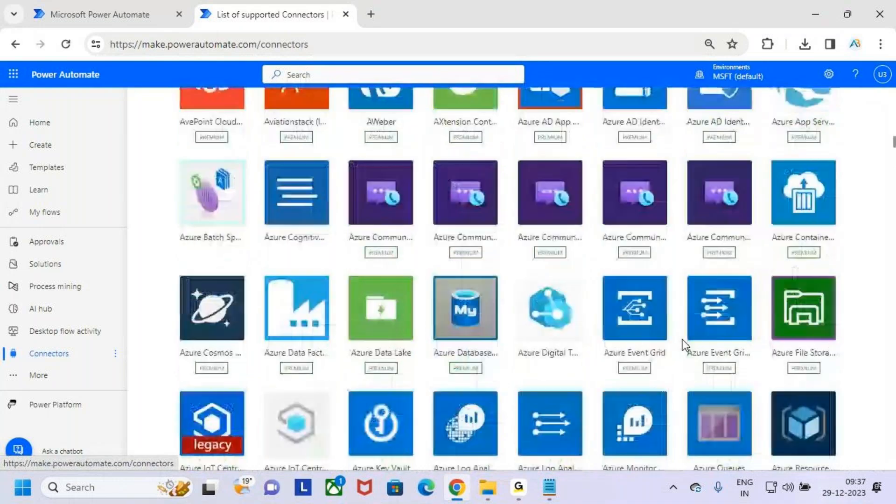
pyautogui.scroll(20, 682, 339)
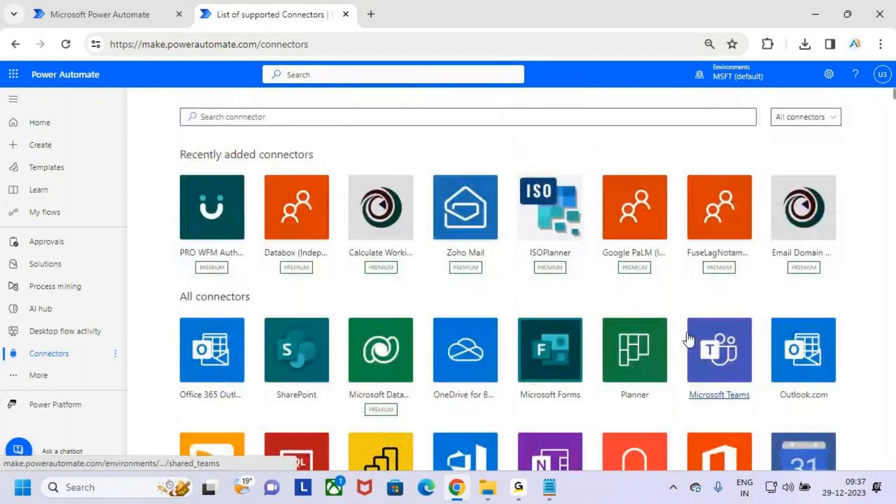
pyautogui.click(317, 117)
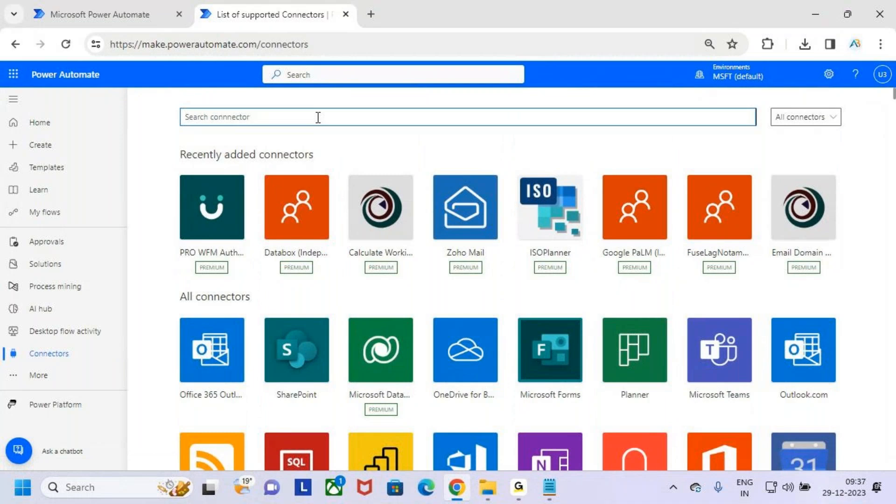
pyautogui.write('share')
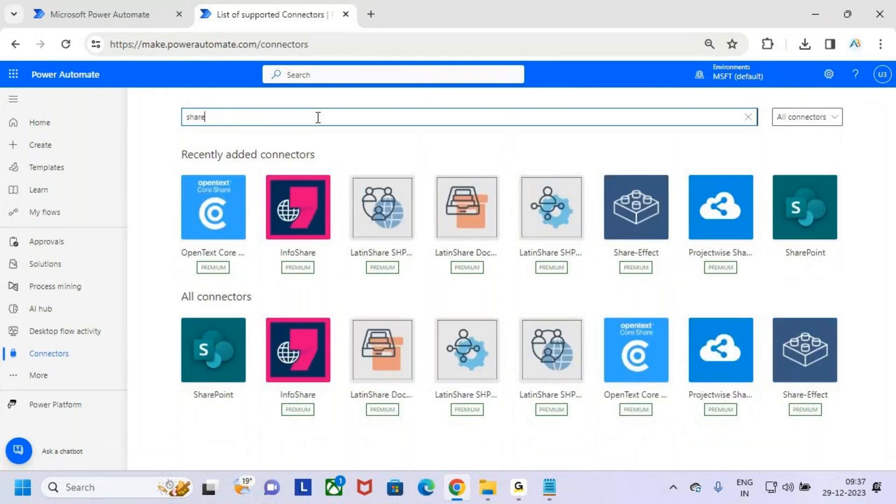
pyautogui.write('Point')
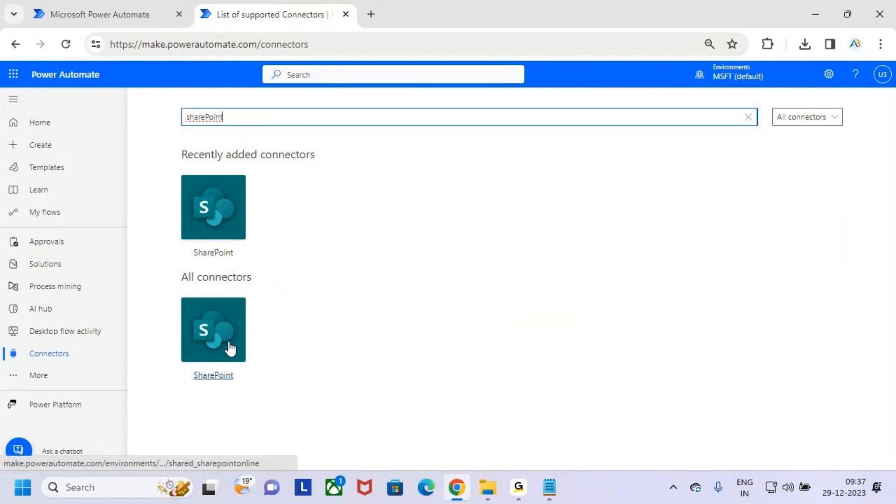
pyautogui.moveTo(224, 116); pyautogui.dragTo(158, 112)
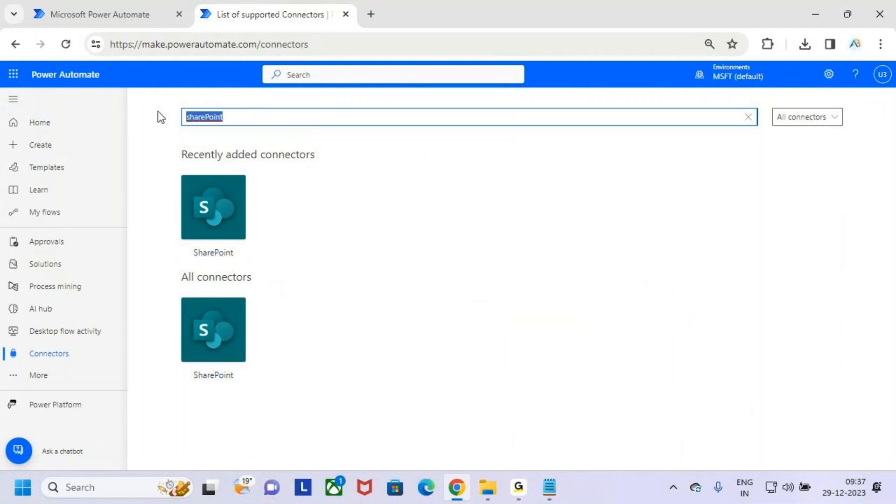
pyautogui.write('sql')
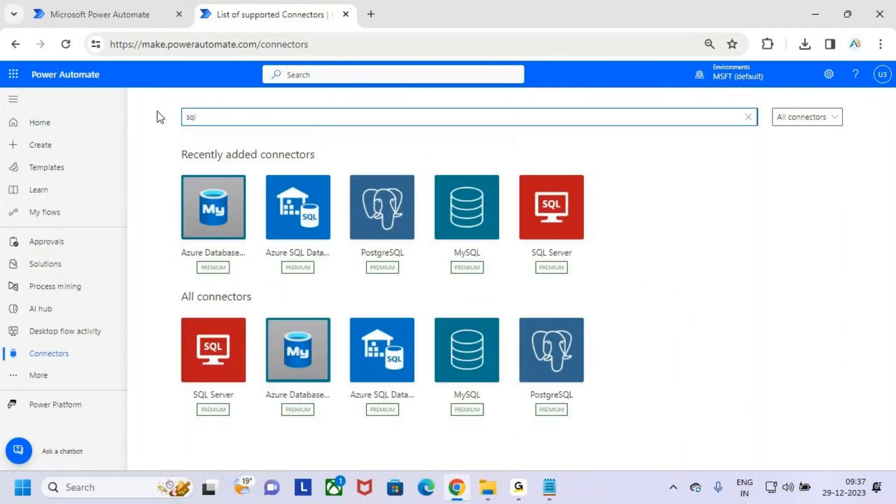
pyautogui.hotkey('ctrl', '2')
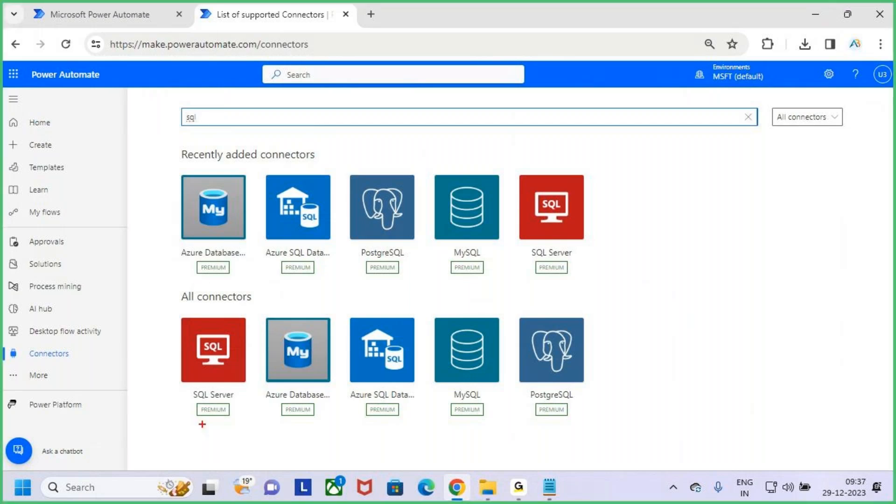
pyautogui.moveTo(181, 320)
pyautogui.mouseDown()
pyautogui.moveTo(220, 399)
pyautogui.moveTo(244, 409)
pyautogui.mouseUp()
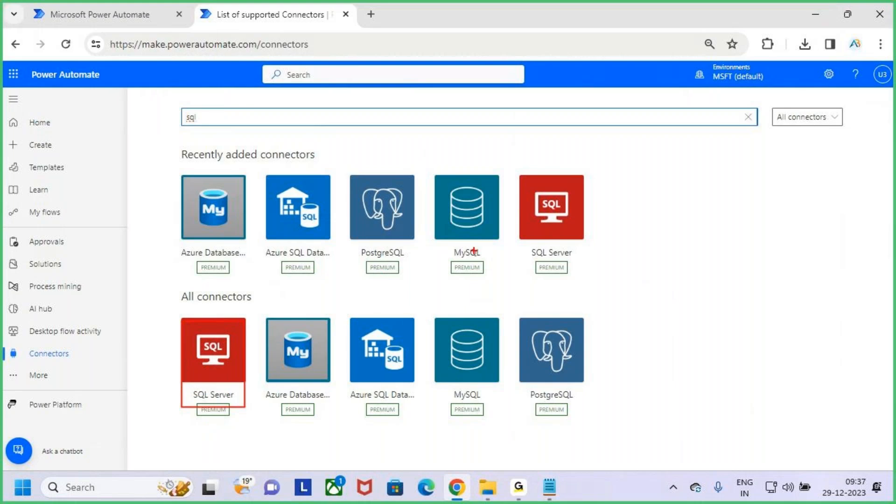
pyautogui.moveTo(445, 184); pyautogui.dragTo(496, 259)
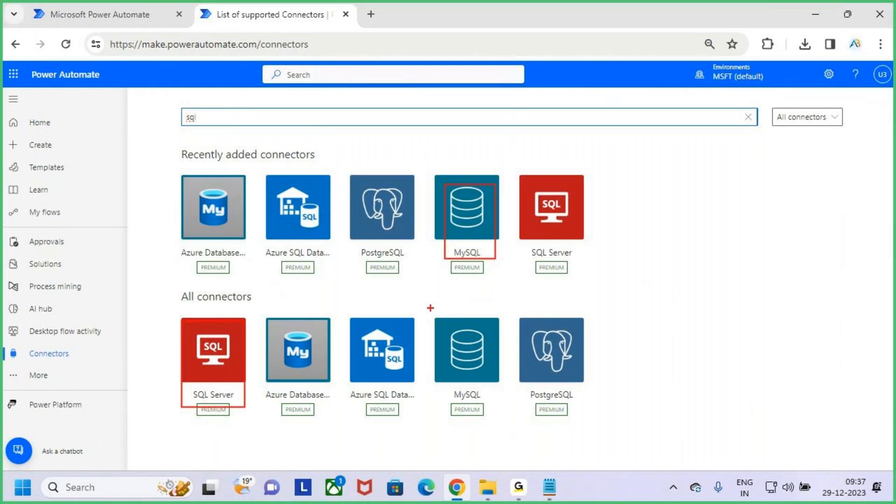
pyautogui.moveTo(523, 320); pyautogui.dragTo(594, 421)
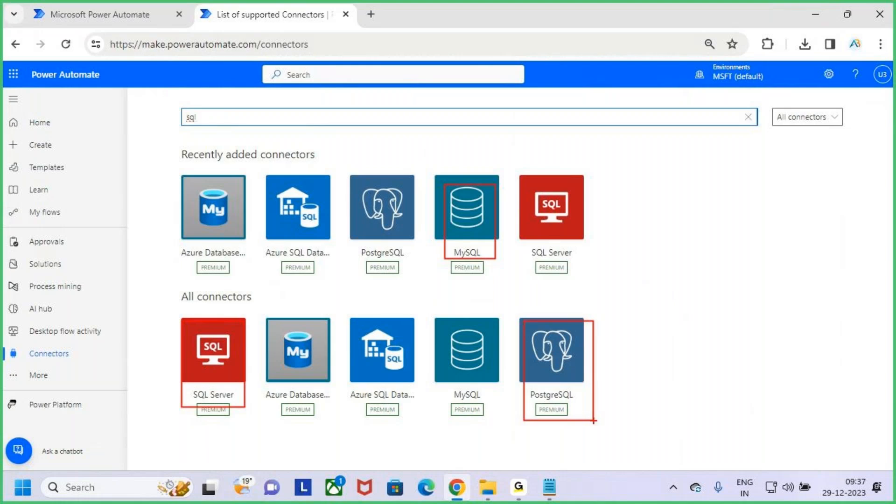
pyautogui.moveTo(346, 314)
pyautogui.mouseDown()
pyautogui.moveTo(399, 391)
pyautogui.moveTo(429, 408)
pyautogui.mouseUp()
pyautogui.moveTo(257, 308); pyautogui.dragTo(331, 419)
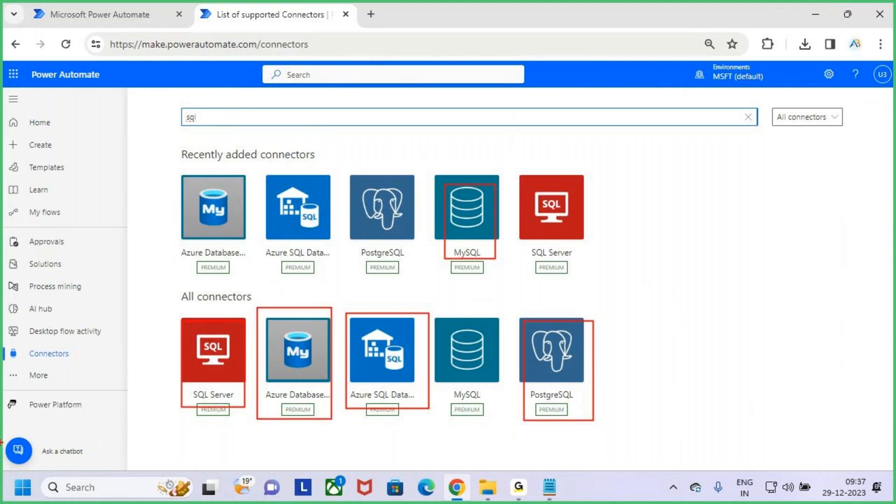
pyautogui.press('Escape')
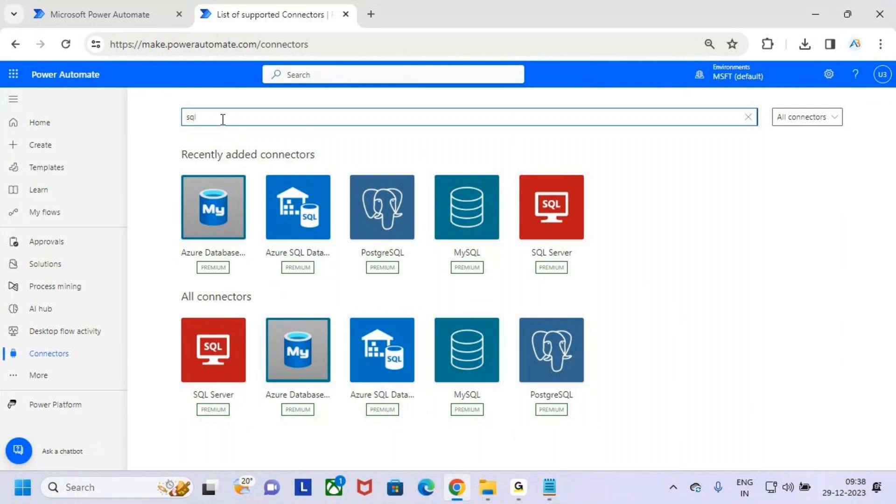
pyautogui.press('BackSpace')
pyautogui.press('BackSpace')
pyautogui.press('BackSpace')
pyautogui.write('excel')
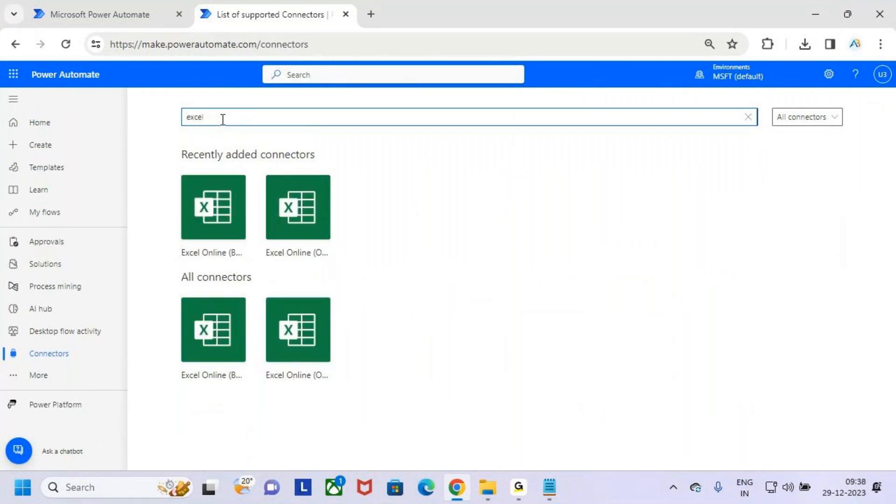
pyautogui.hotkey('ctrl', '2')
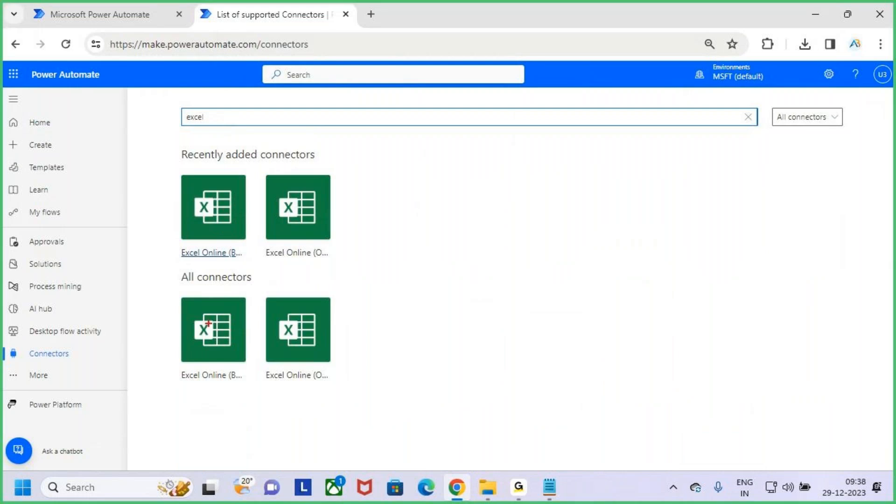
pyautogui.moveTo(174, 301); pyautogui.dragTo(247, 387)
pyautogui.moveTo(255, 299); pyautogui.dragTo(358, 390)
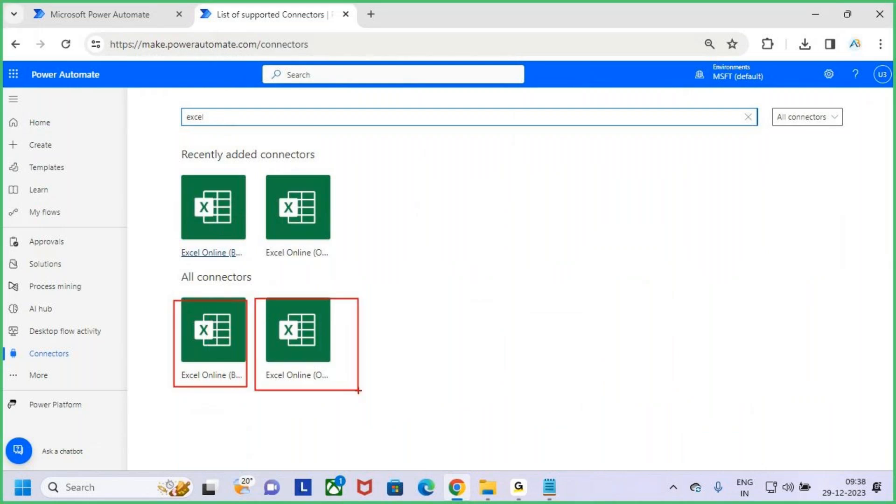
pyautogui.press('Escape')
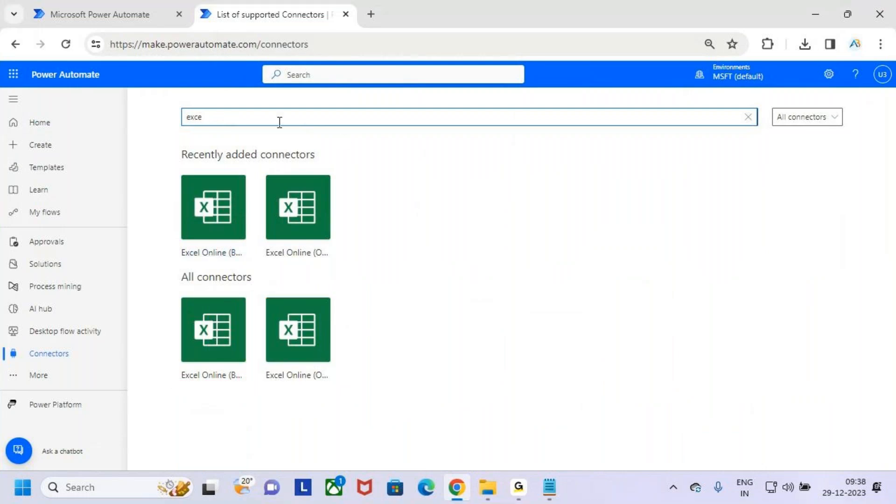
pyautogui.press('BackSpace')
pyautogui.press('BackSpace')
pyautogui.press('BackSpace')
pyautogui.press('BackSpace')
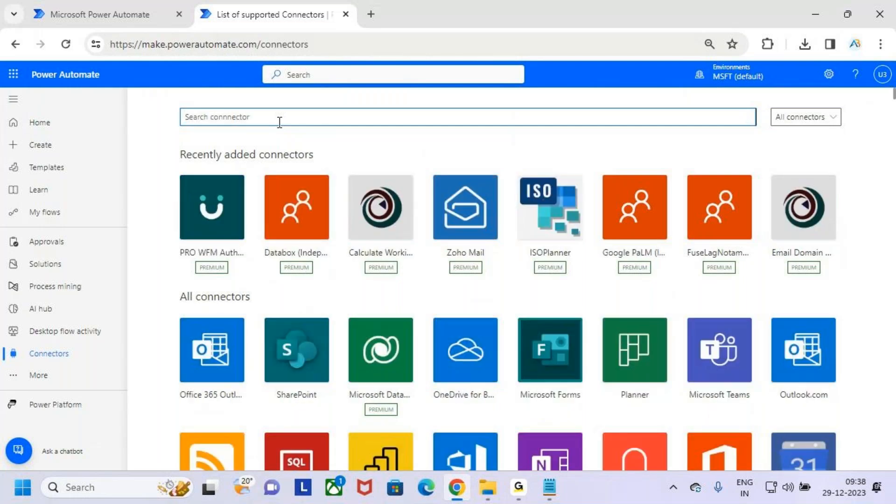
pyautogui.write('out')
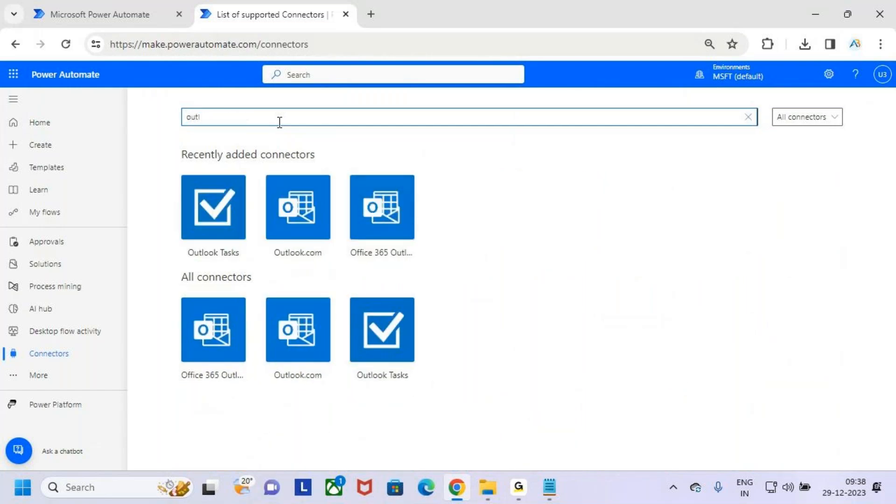
pyautogui.moveTo(355, 177); pyautogui.dragTo(449, 264)
pyautogui.moveTo(414, 223); pyautogui.dragTo(536, 107)
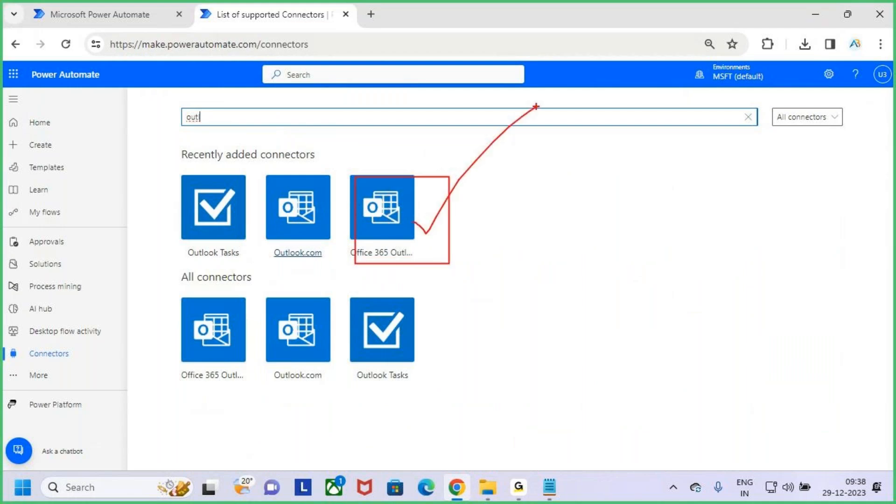
pyautogui.press('Escape')
pyautogui.press('BackSpace')
pyautogui.press('BackSpace')
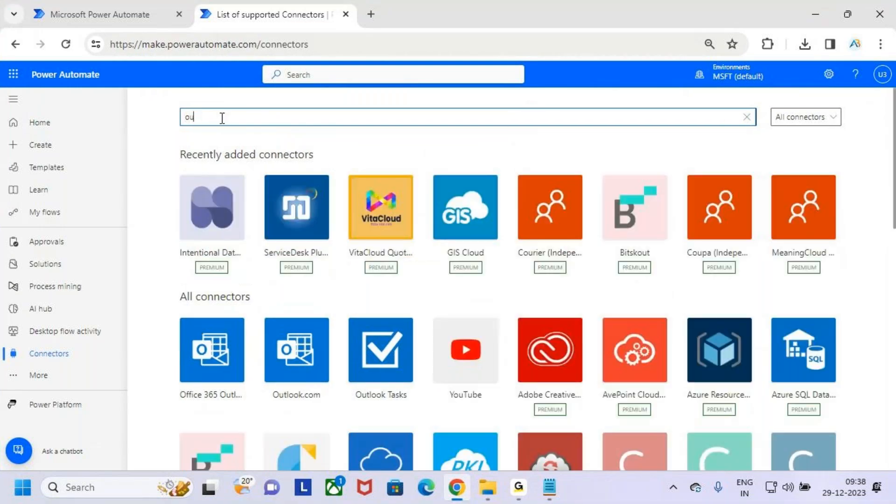
pyautogui.press('BackSpace')
pyautogui.press('BackSpace')
pyautogui.write('teams')
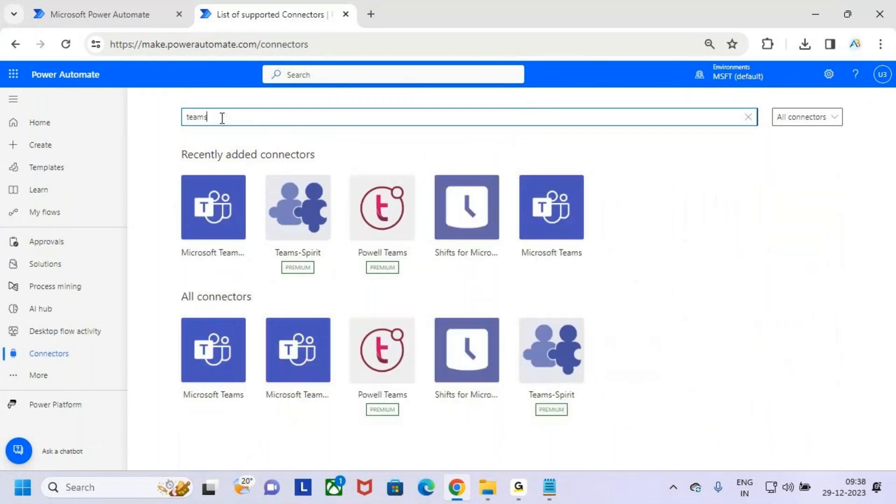
pyautogui.hotkey('ctrl', '2')
pyautogui.moveTo(179, 169)
pyautogui.mouseDown()
pyautogui.moveTo(247, 253)
pyautogui.moveTo(288, 161)
pyautogui.mouseUp()
pyautogui.press('Escape')
pyautogui.moveTo(266, 120); pyautogui.dragTo(168, 122)
pyautogui.press('BackSpace')
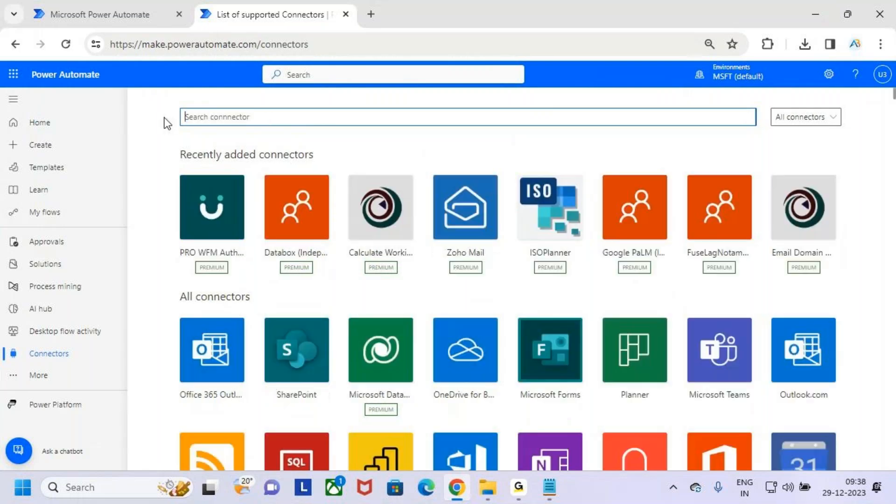
pyautogui.click(814, 14)
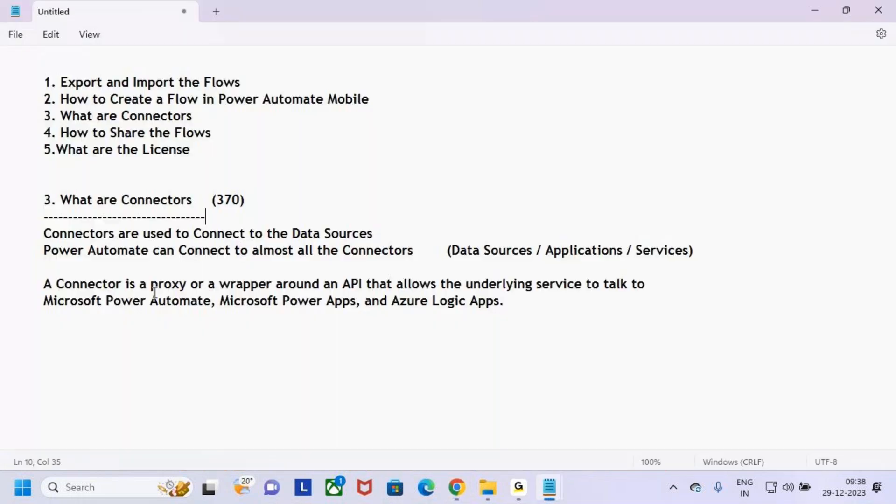
pyautogui.moveTo(211, 200); pyautogui.dragTo(245, 200)
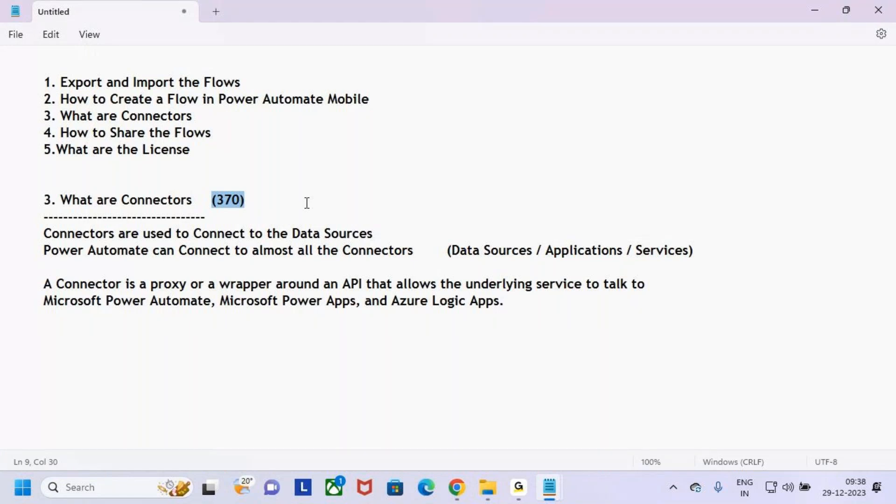
pyautogui.moveTo(117, 201); pyautogui.dragTo(173, 201)
pyautogui.click(460, 489)
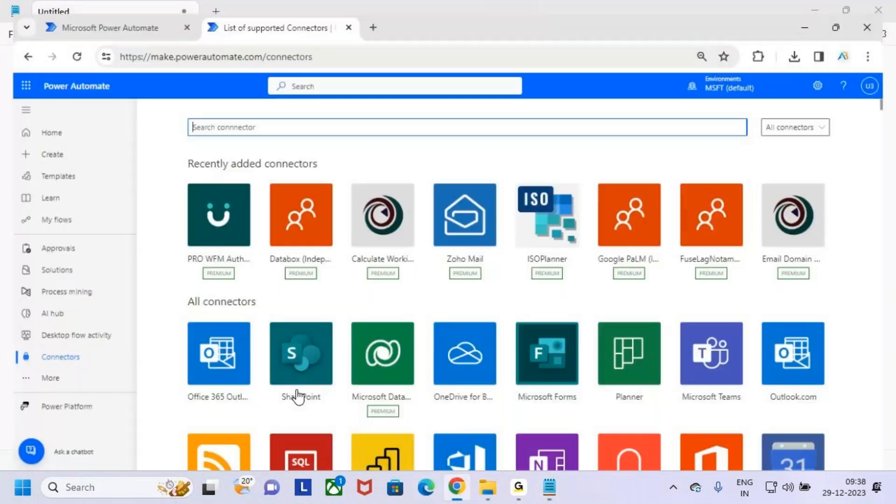
pyautogui.moveTo(24, 343)
pyautogui.mouseDown()
pyautogui.moveTo(84, 367)
pyautogui.moveTo(110, 320)
pyautogui.mouseUp()
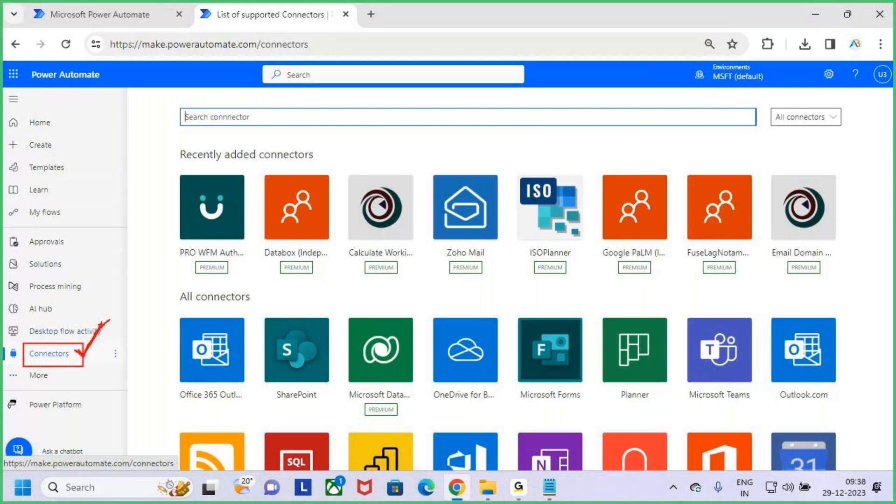
pyautogui.press('Escape')
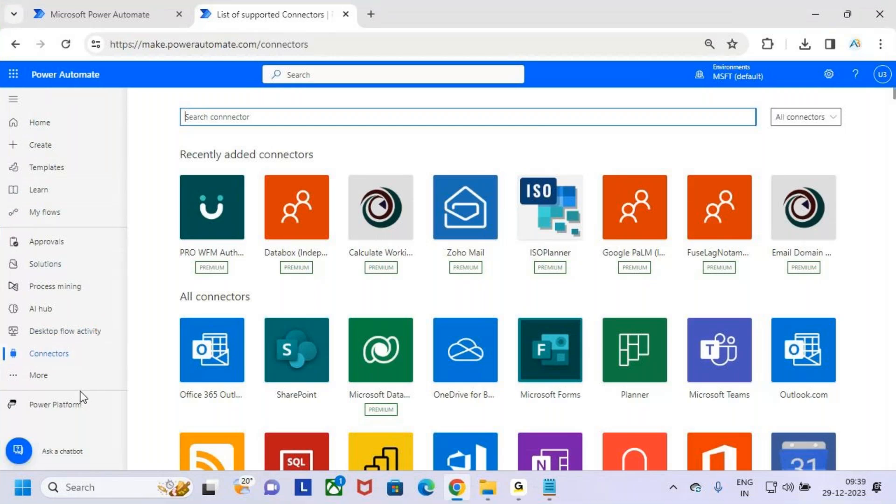
pyautogui.click(37, 376)
pyautogui.hotkey('ctrl', '2')
pyautogui.moveTo(231, 432); pyautogui.dragTo(309, 463)
pyautogui.press('Escape')
pyautogui.click(262, 448)
pyautogui.scroll(-2, 469, 321)
pyautogui.scroll(-6, 468, 321)
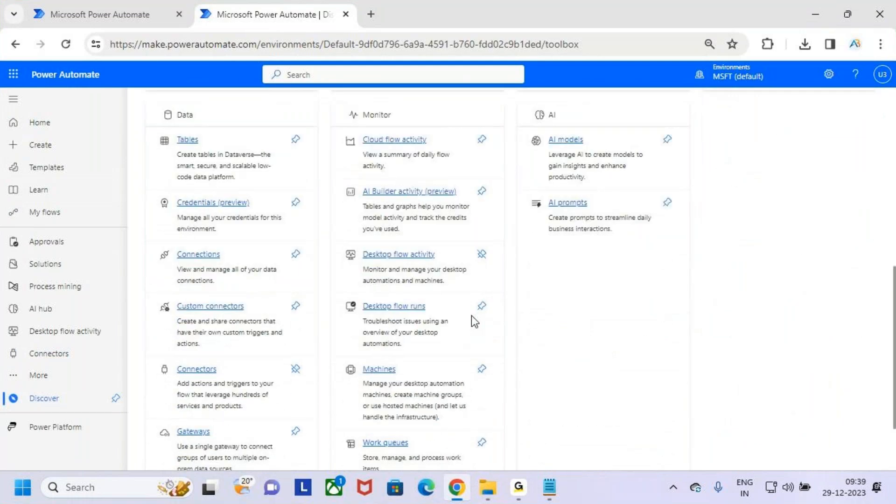
pyautogui.scroll(1, 471, 317)
pyautogui.hotkey('ctrl', '2')
pyautogui.moveTo(171, 197)
pyautogui.mouseDown()
pyautogui.moveTo(286, 422)
pyautogui.moveTo(287, 442)
pyautogui.mouseUp()
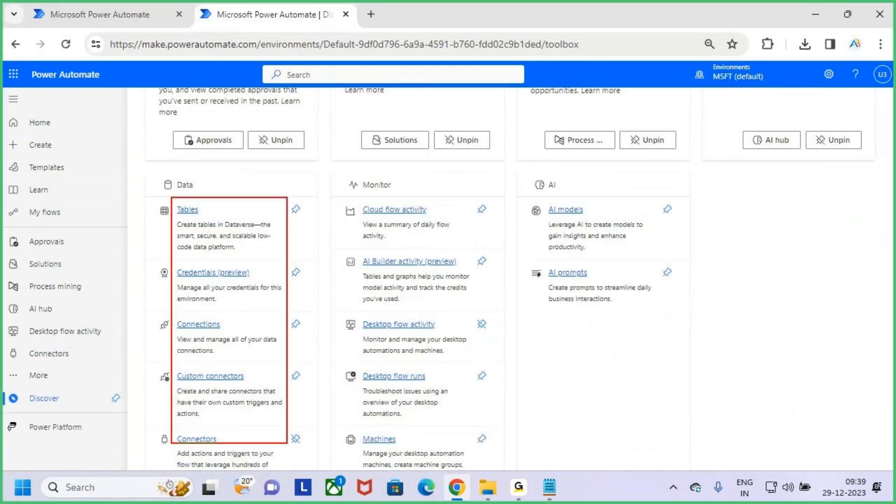
pyautogui.press('Escape')
pyautogui.scroll(-3, 326, 381)
pyautogui.hotkey('ctrl', '2')
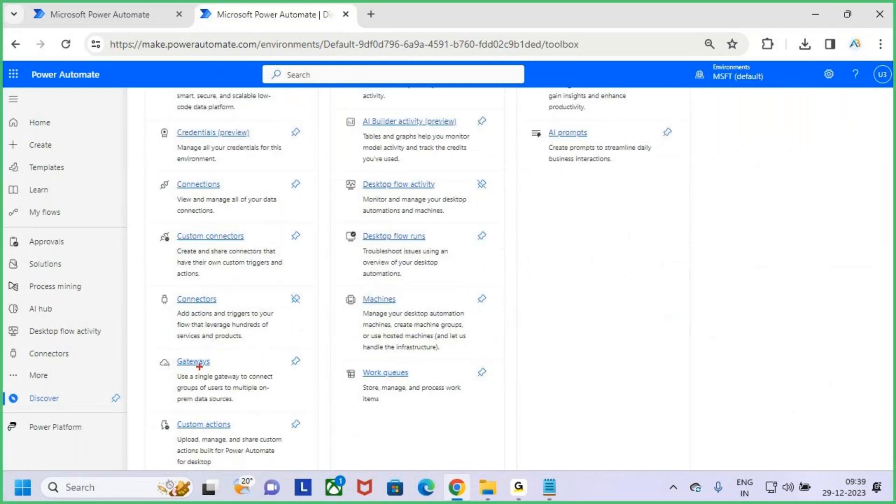
pyautogui.moveTo(157, 289); pyautogui.dragTo(329, 358)
pyautogui.moveTo(291, 295); pyautogui.dragTo(320, 269)
pyautogui.moveTo(288, 299)
pyautogui.mouseDown()
pyautogui.moveTo(297, 304)
pyautogui.moveTo(319, 269)
pyautogui.mouseUp()
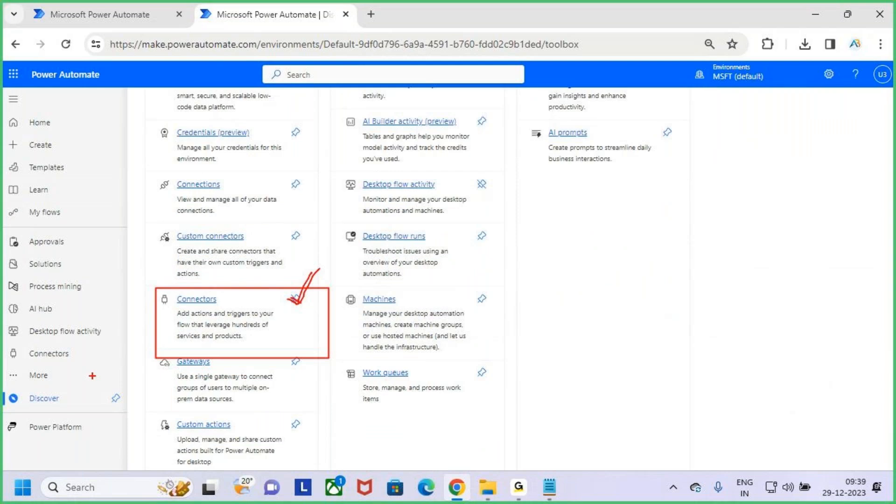
pyautogui.moveTo(16, 345); pyautogui.dragTo(81, 367)
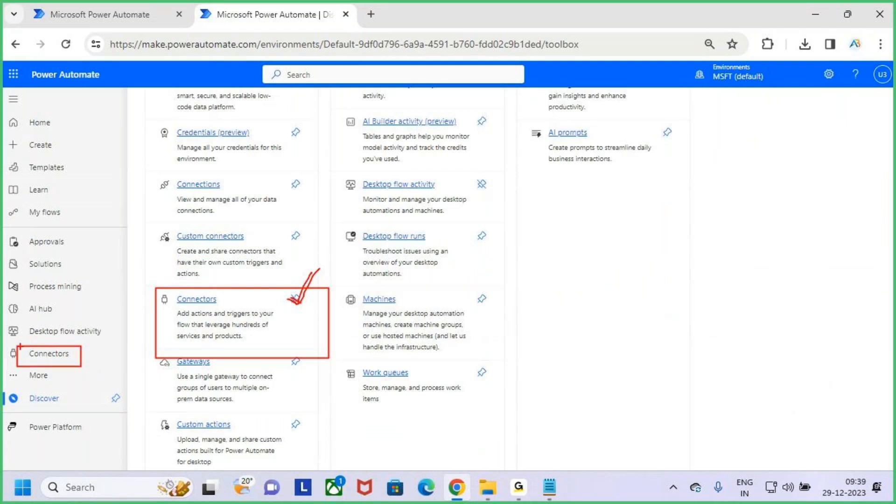
pyautogui.moveTo(15, 346)
pyautogui.mouseDown()
pyautogui.moveTo(80, 366)
pyautogui.moveTo(51, 380)
pyautogui.moveTo(71, 407)
pyautogui.mouseUp()
pyautogui.moveTo(185, 310); pyautogui.dragTo(226, 303)
pyautogui.moveTo(289, 303); pyautogui.dragTo(322, 267)
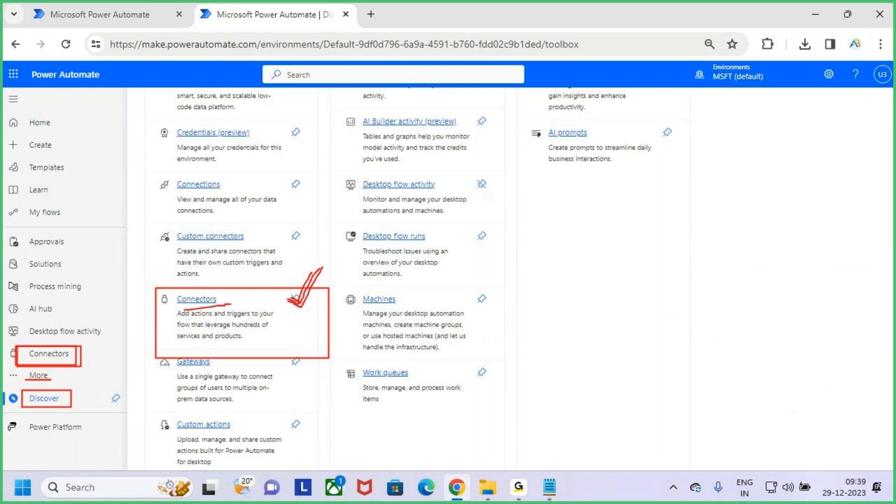
pyautogui.press('Escape')
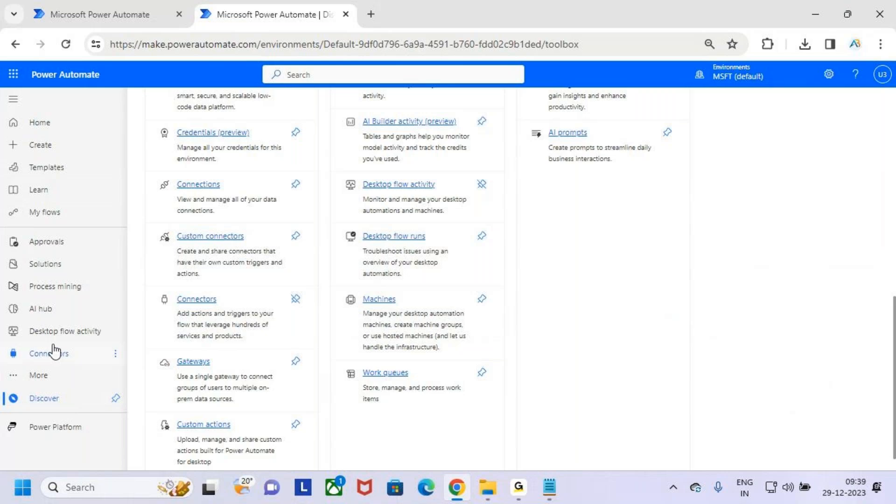
pyautogui.click(296, 300)
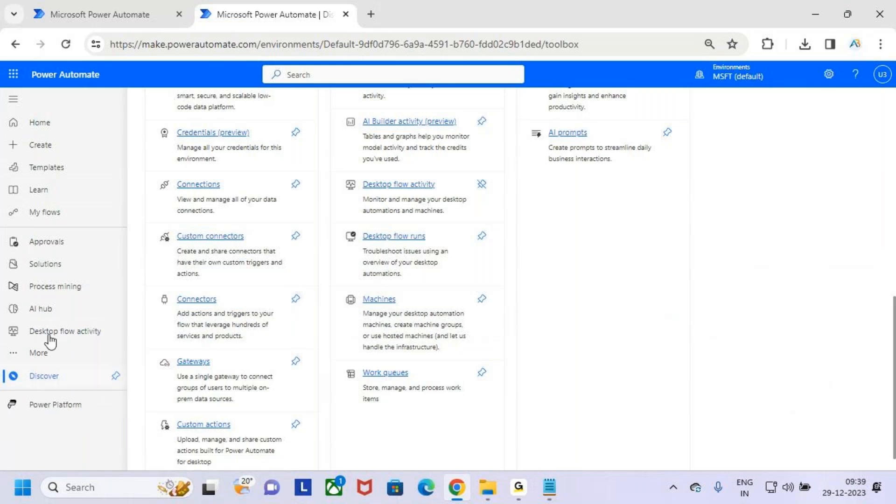
pyautogui.moveTo(14, 314)
pyautogui.mouseDown()
pyautogui.moveTo(57, 351)
pyautogui.moveTo(96, 365)
pyautogui.mouseUp()
pyautogui.press('Escape')
pyautogui.click(297, 301)
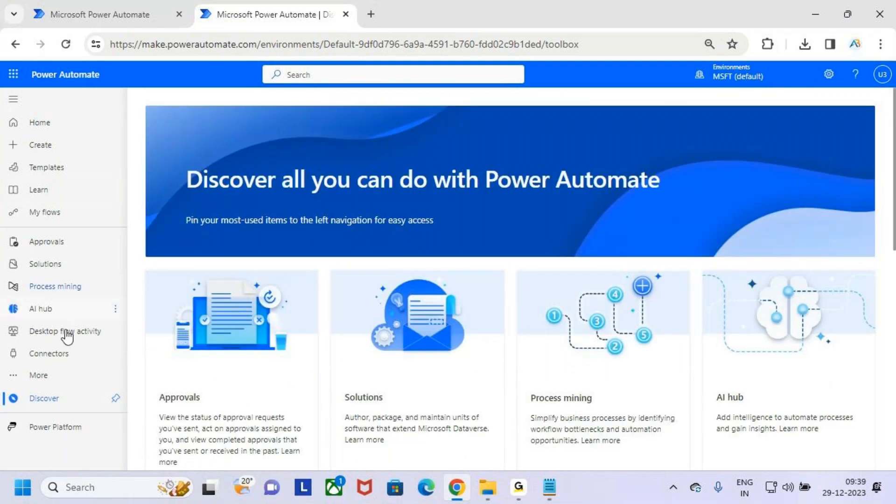
pyautogui.click(67, 355)
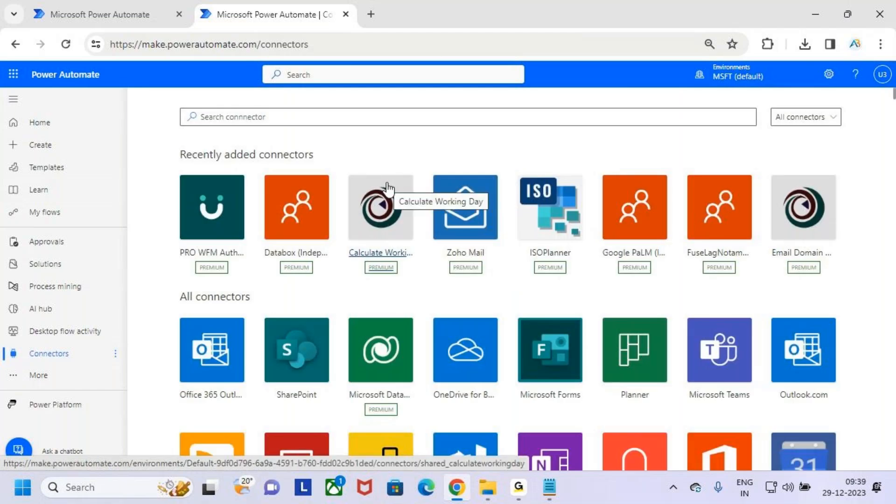
# Step: Tidy the period after 'Azure Logic Apps' and start a new indented line below the definition
pyautogui.click(819, 16)
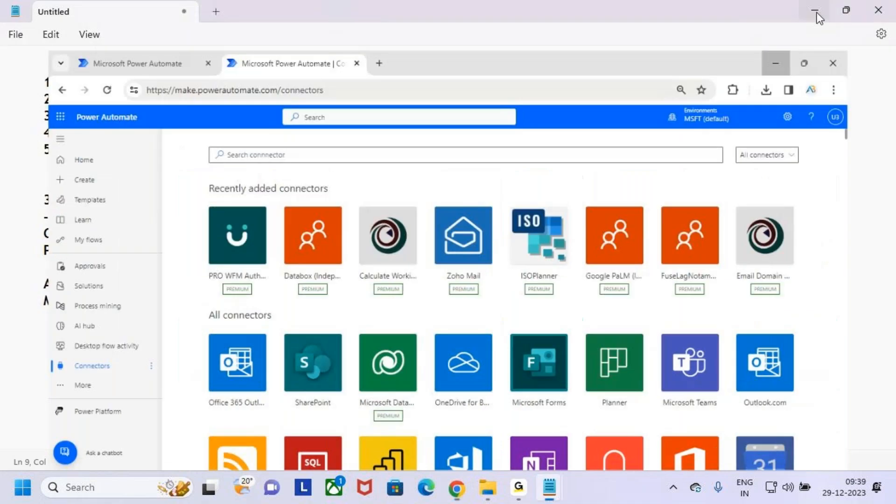
pyautogui.click(521, 315)
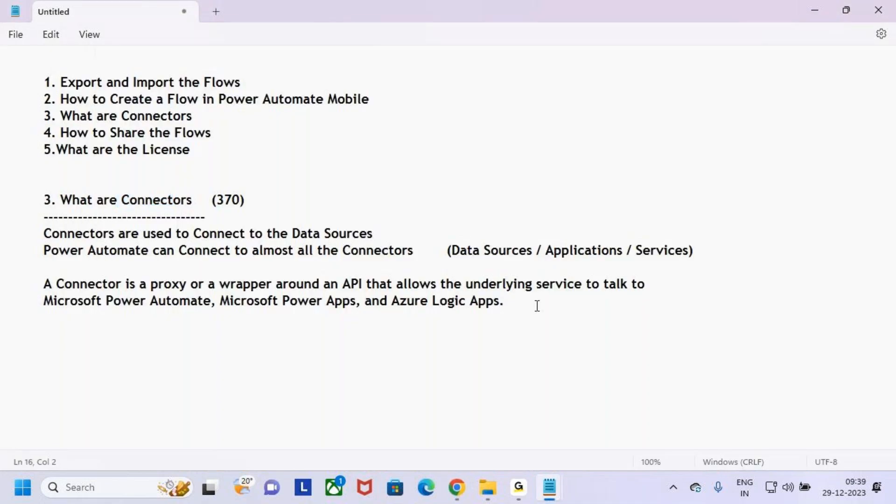
pyautogui.press('BackSpace')
pyautogui.write('.')
pyautogui.press('BackSpace')
pyautogui.write('.')
pyautogui.press('BackSpace')
pyautogui.write('.')
pyautogui.press('BackSpace')
pyautogui.write('.')
pyautogui.press('Return')
pyautogui.press('Tab')
# Step: Paste the Types of Connectors block from the 11.Export and Import notes below the definition
pyautogui.hotkey('alt', 'Tab')
pyautogui.press('Tab')
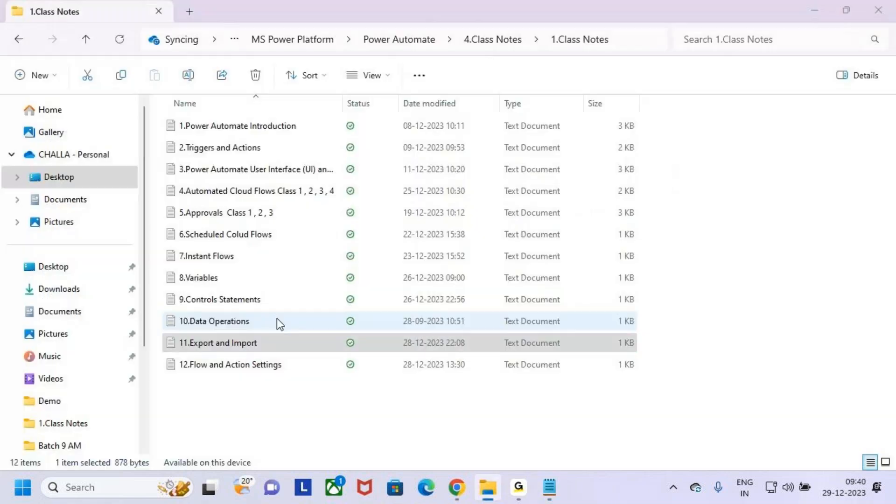
pyautogui.hotkey('alt', 'Tab')
pyautogui.click(298, 314)
pyautogui.scroll(-2, 184, 374)
pyautogui.moveTo(74, 226); pyautogui.dragTo(303, 244)
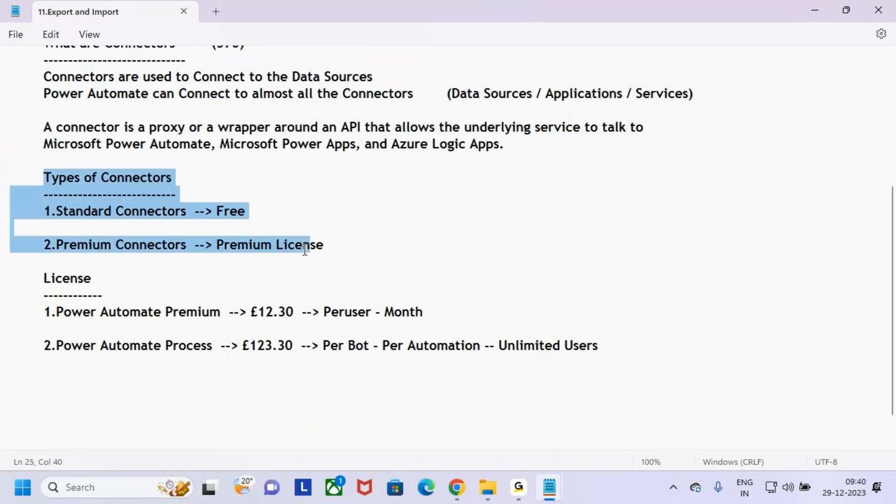
pyautogui.click(304, 274)
pyautogui.moveTo(111, 261); pyautogui.dragTo(2, 182)
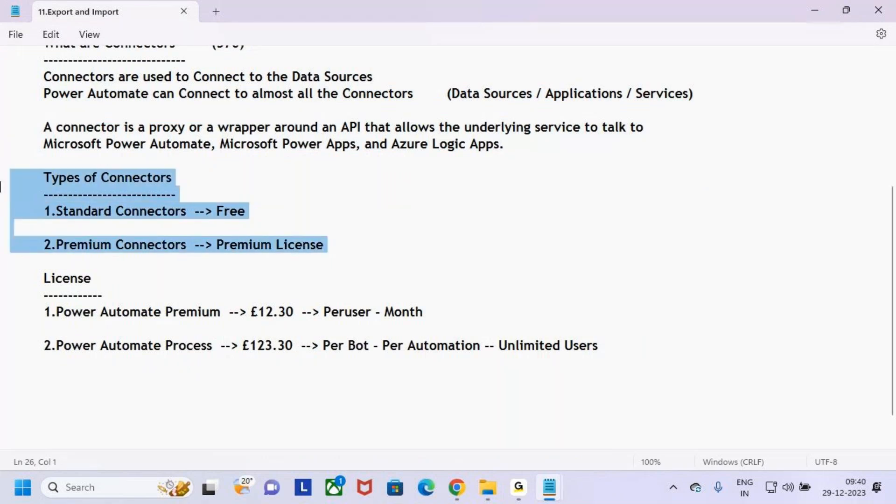
pyautogui.hotkey('alt', 'Tab')
pyautogui.press('Tab')
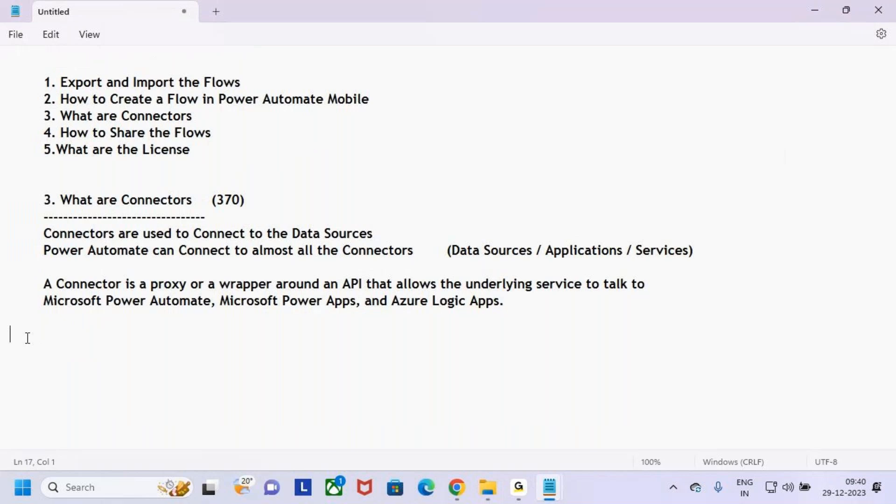
pyautogui.write('Types of Connectors -------------------------- 1.Standard Connectors  --> Free  2.Premium Connectors  --> Premium License')
# Step: Highlight the Types of Connectors heading and the Standard and Premium Connectors lines
pyautogui.moveTo(41, 335); pyautogui.dragTo(184, 336)
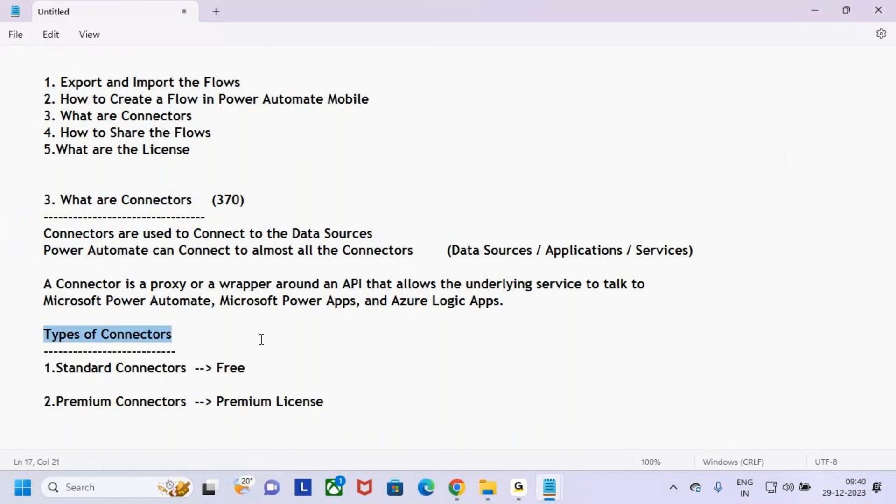
pyautogui.moveTo(44, 368); pyautogui.dragTo(190, 368)
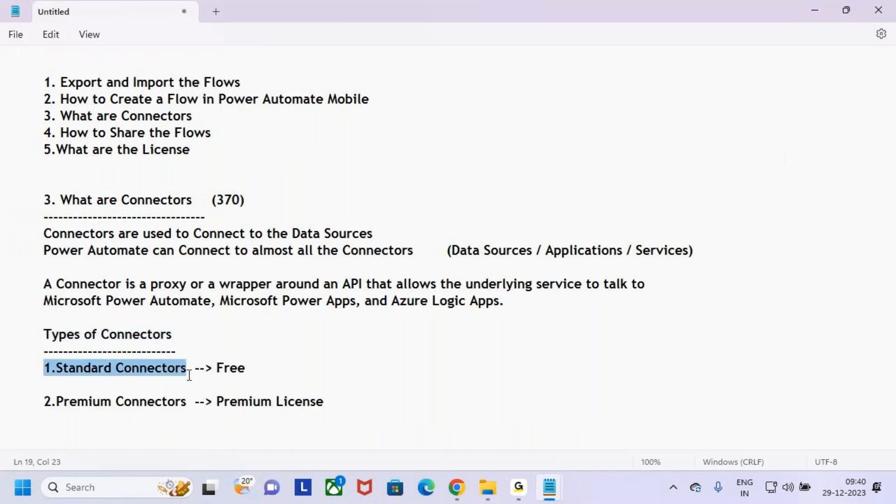
pyautogui.moveTo(43, 397); pyautogui.dragTo(187, 404)
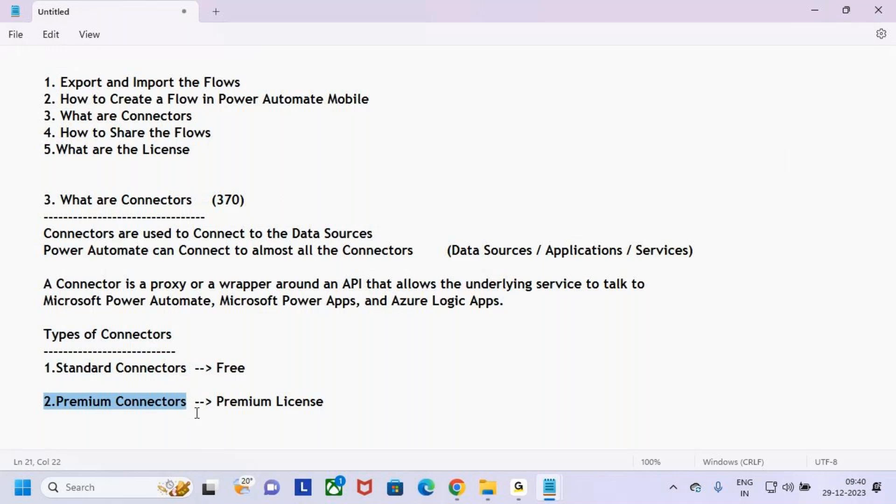
pyautogui.click(197, 413)
# Step: Annotate Standard Connectors --> Free and Premium Connectors --> Premium License, then reselect both lines
pyautogui.hotkey('ctrl', '2')
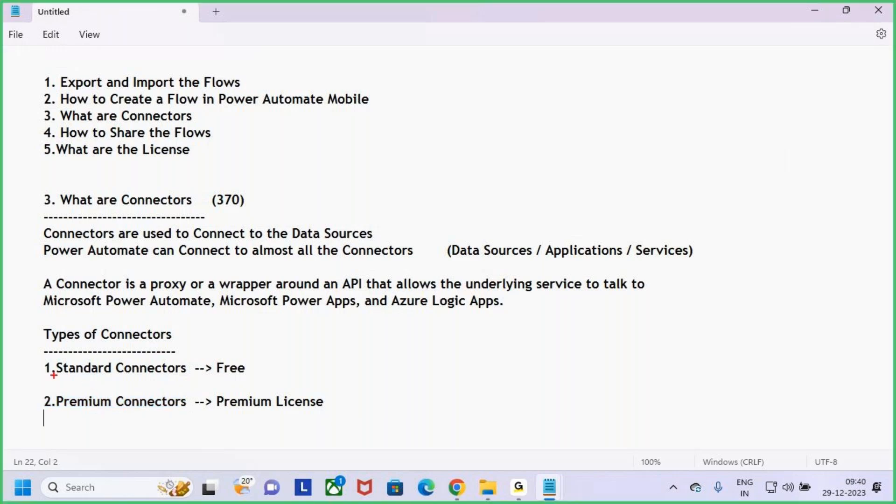
pyautogui.moveTo(34, 354); pyautogui.dragTo(194, 384)
pyautogui.moveTo(113, 301)
pyautogui.mouseDown()
pyautogui.moveTo(133, 358)
pyautogui.moveTo(161, 328)
pyautogui.mouseUp()
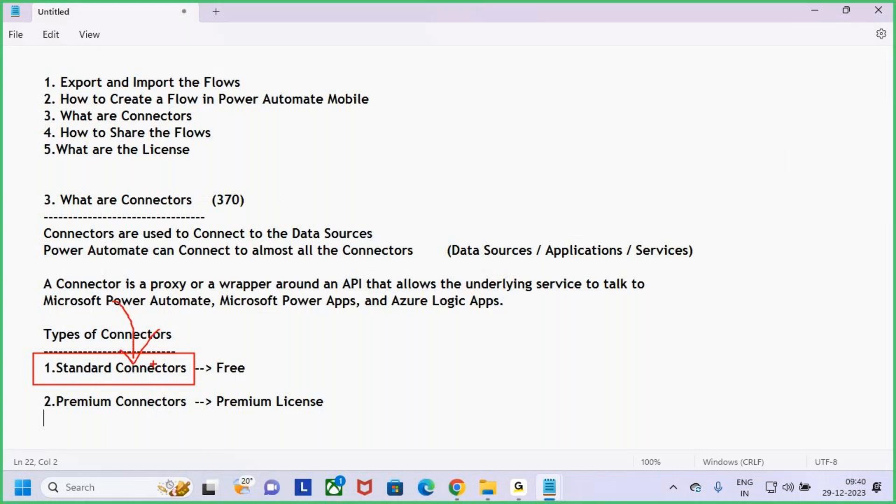
pyautogui.moveTo(212, 357); pyautogui.dragTo(251, 381)
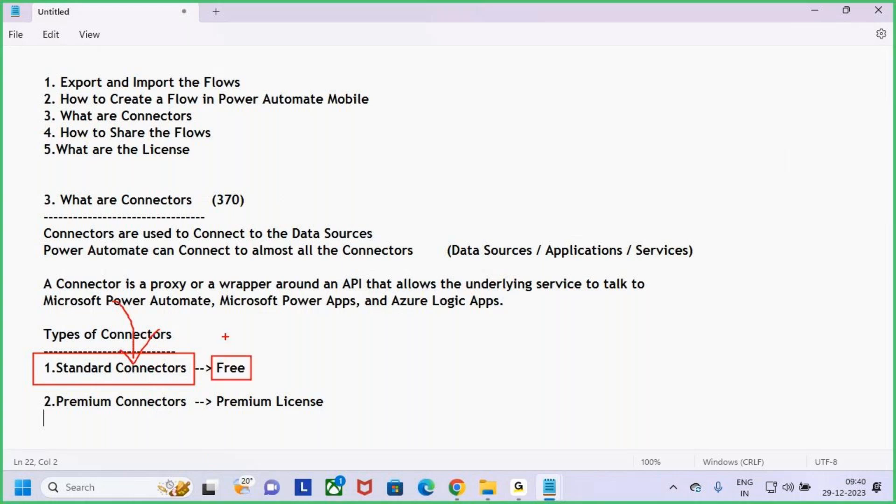
pyautogui.moveTo(223, 329); pyautogui.dragTo(221, 359)
pyautogui.moveTo(34, 394); pyautogui.dragTo(189, 419)
pyautogui.moveTo(100, 405); pyautogui.dragTo(135, 365)
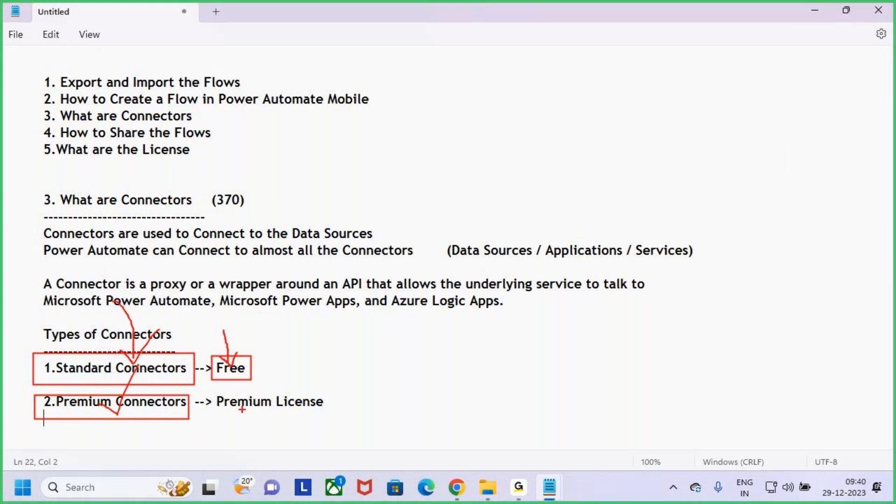
pyautogui.moveTo(210, 390); pyautogui.dragTo(324, 422)
pyautogui.moveTo(279, 369)
pyautogui.mouseDown()
pyautogui.moveTo(283, 389)
pyautogui.moveTo(294, 367)
pyautogui.mouseUp()
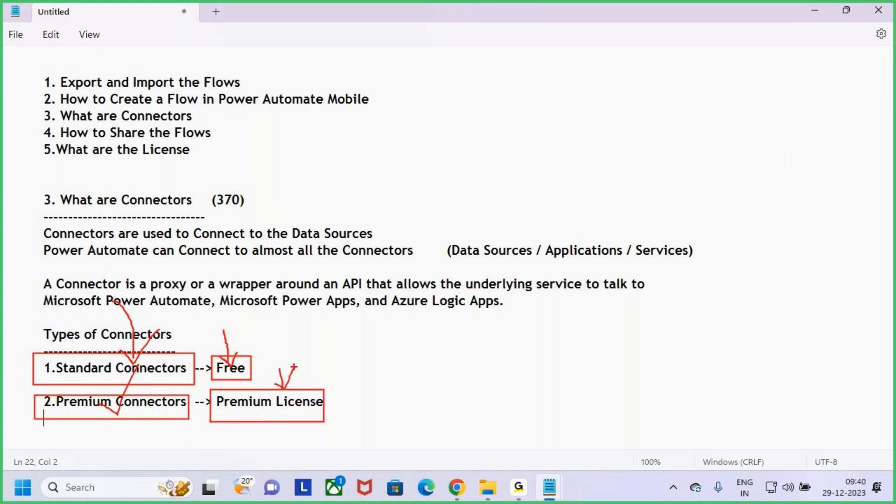
pyautogui.press('Escape')
pyautogui.moveTo(45, 368); pyautogui.dragTo(196, 373)
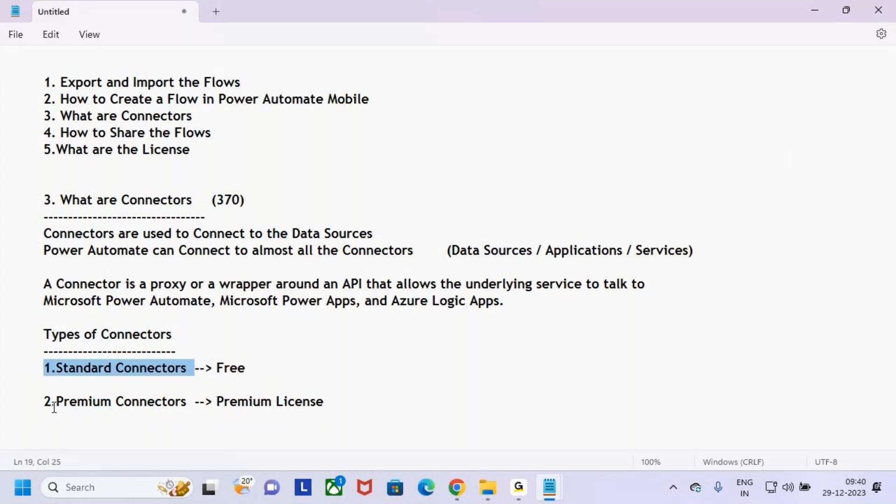
pyautogui.tripleClick(54, 407)
pyautogui.click(377, 414)
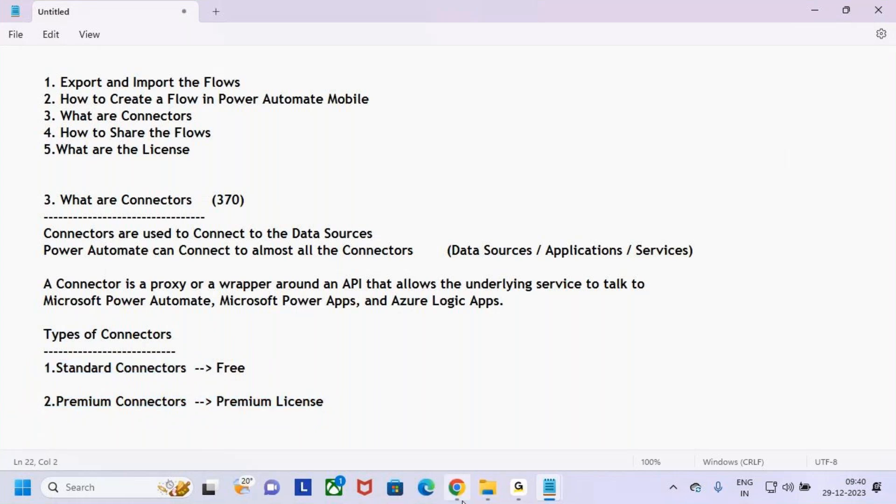
# Step: Back on the Connectors page, annotate the All connectors dropdown and open its connector-type choices
pyautogui.click(457, 487)
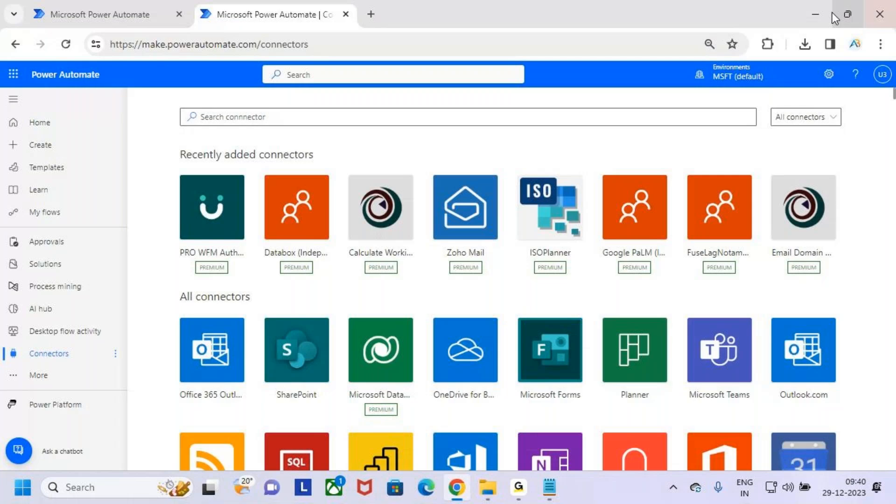
pyautogui.moveTo(550, 490)
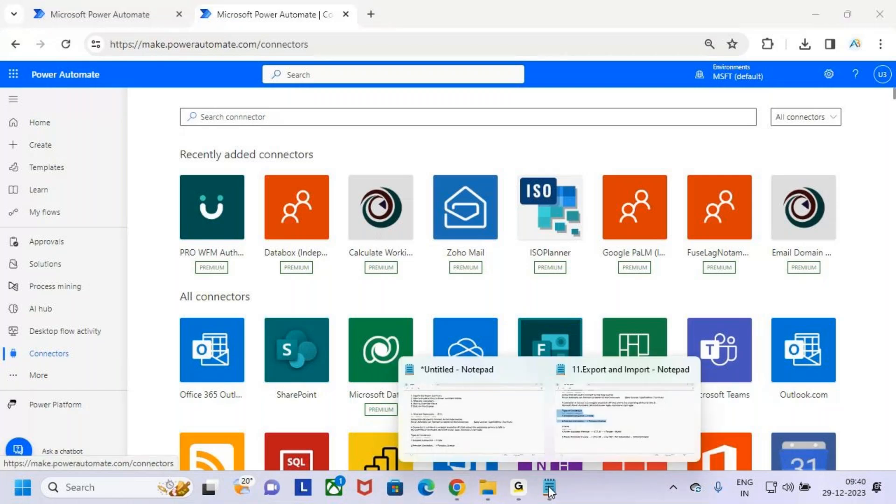
pyautogui.click(480, 435)
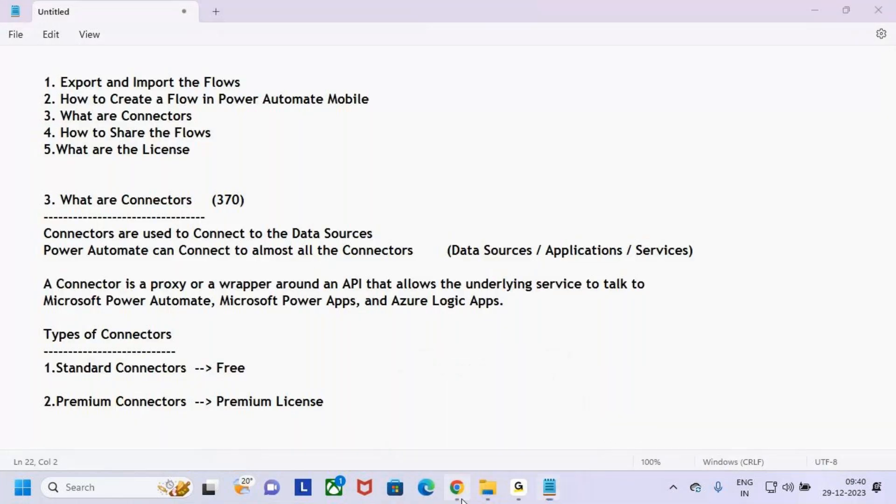
pyautogui.click(457, 487)
pyautogui.hotkey('ctrl', '2')
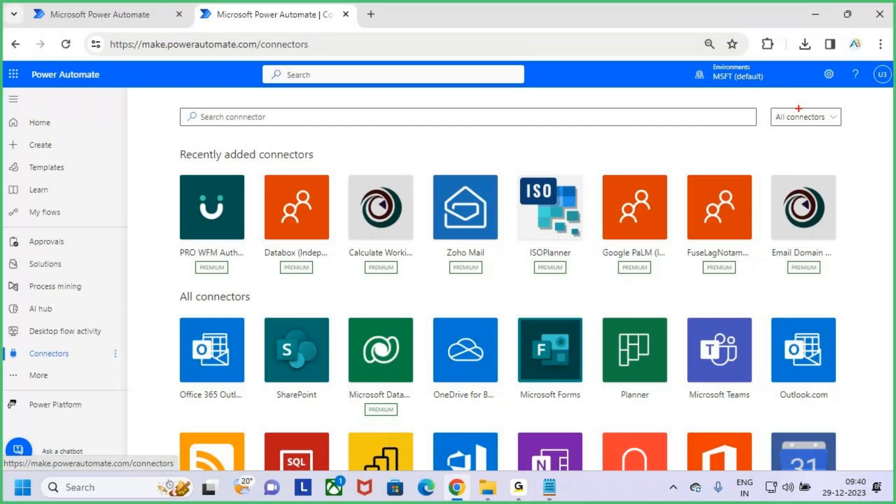
pyautogui.moveTo(770, 104); pyautogui.dragTo(848, 127)
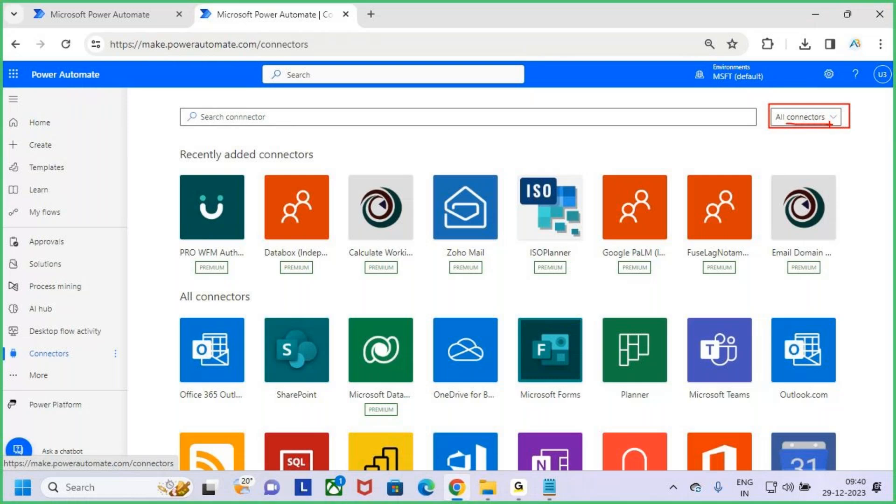
pyautogui.press('Escape')
pyautogui.click(833, 120)
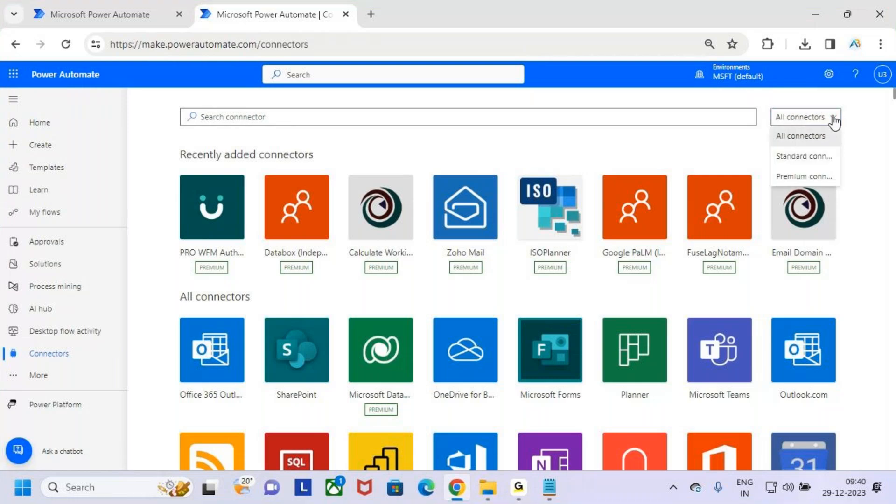
# Step: Filter to Standard connectors and mark Office 365 Outlook, SharePoint, OneDrive, Microsoft Forms and Outlook.com
pyautogui.click(821, 158)
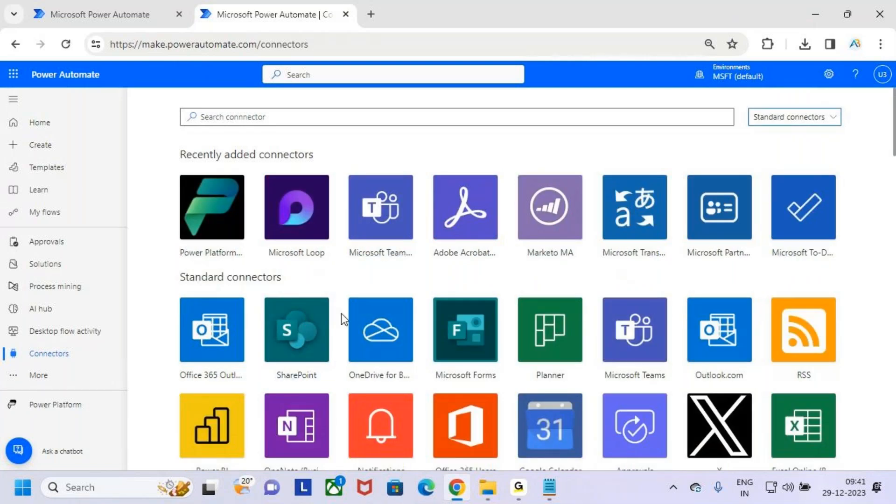
pyautogui.scroll(-1, 341, 313)
pyautogui.scroll(1, 343, 315)
pyautogui.moveTo(173, 296); pyautogui.dragTo(248, 373)
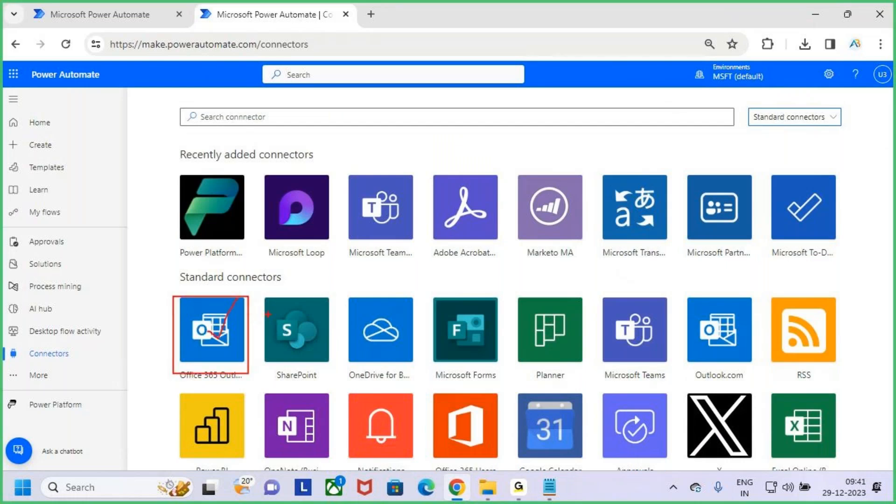
pyautogui.moveTo(263, 295); pyautogui.dragTo(332, 384)
pyautogui.moveTo(344, 293)
pyautogui.mouseDown()
pyautogui.moveTo(363, 334)
pyautogui.moveTo(405, 373)
pyautogui.mouseUp()
pyautogui.moveTo(424, 292); pyautogui.dragTo(499, 379)
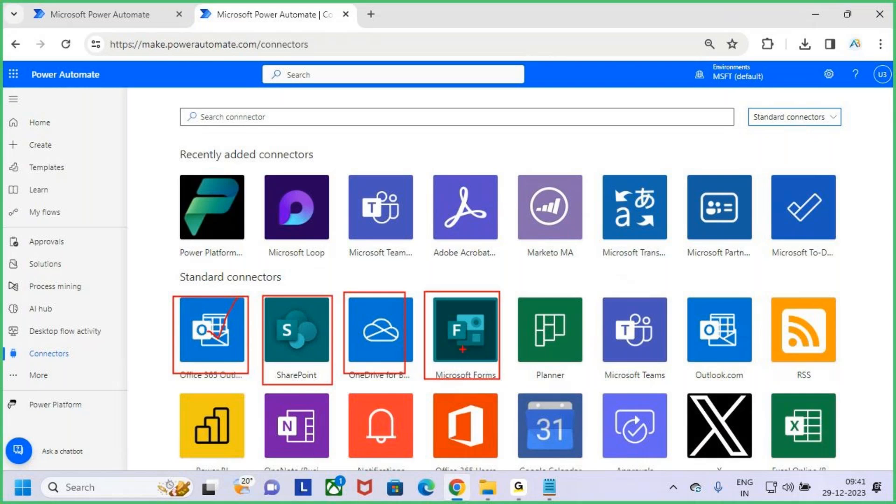
pyautogui.moveTo(452, 342); pyautogui.dragTo(475, 314)
pyautogui.moveTo(437, 92)
pyautogui.mouseDown()
pyautogui.moveTo(411, 98)
pyautogui.moveTo(432, 147)
pyautogui.moveTo(403, 155)
pyautogui.mouseUp()
pyautogui.moveTo(449, 107)
pyautogui.mouseDown()
pyautogui.moveTo(461, 104)
pyautogui.moveTo(461, 122)
pyautogui.moveTo(473, 114)
pyautogui.moveTo(491, 134)
pyautogui.mouseUp()
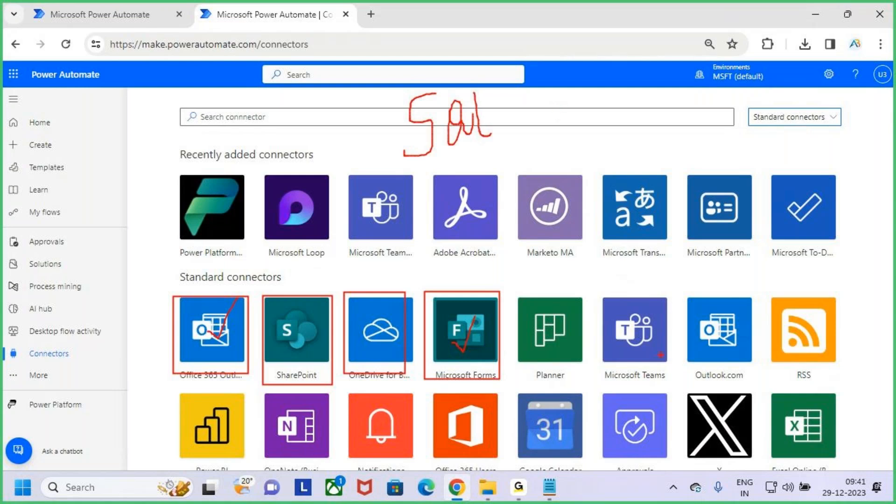
pyautogui.moveTo(726, 335); pyautogui.dragTo(744, 305)
pyautogui.press('Escape')
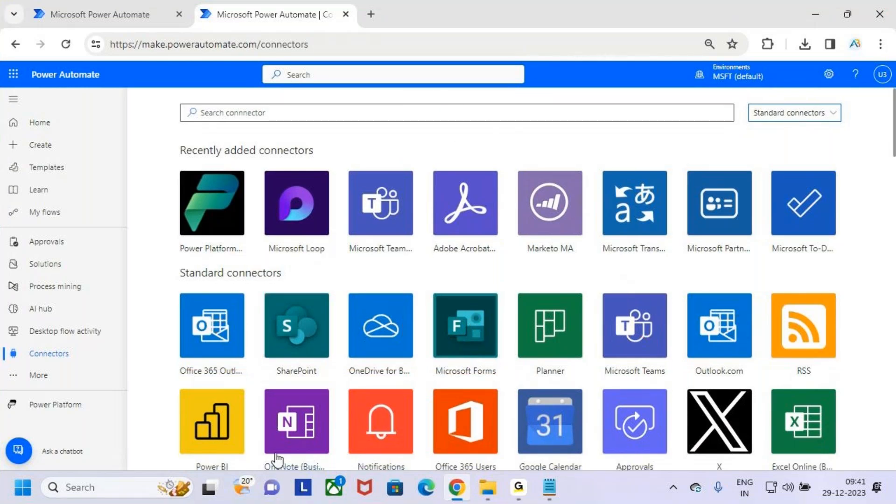
# Step: Scroll through the remaining standard connectors and reopen the connector-type dropdown
pyautogui.scroll(-2, 277, 460)
pyautogui.scroll(-3, 646, 345)
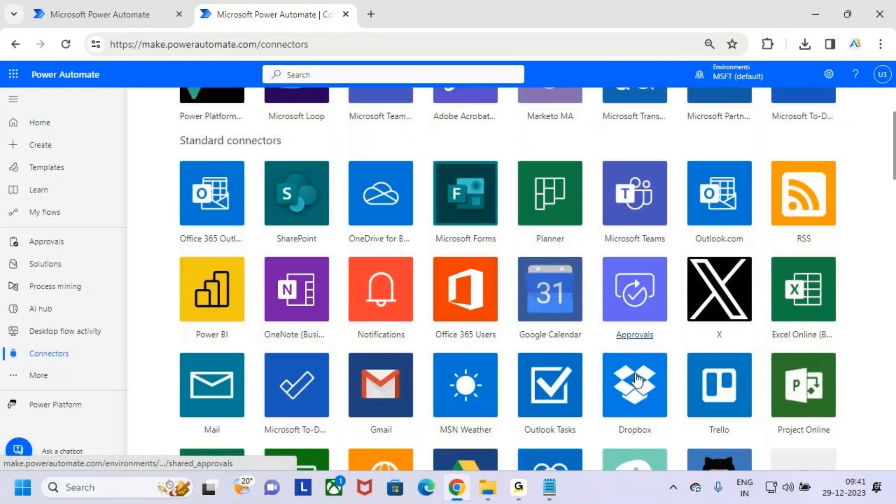
pyautogui.scroll(-3, 630, 348)
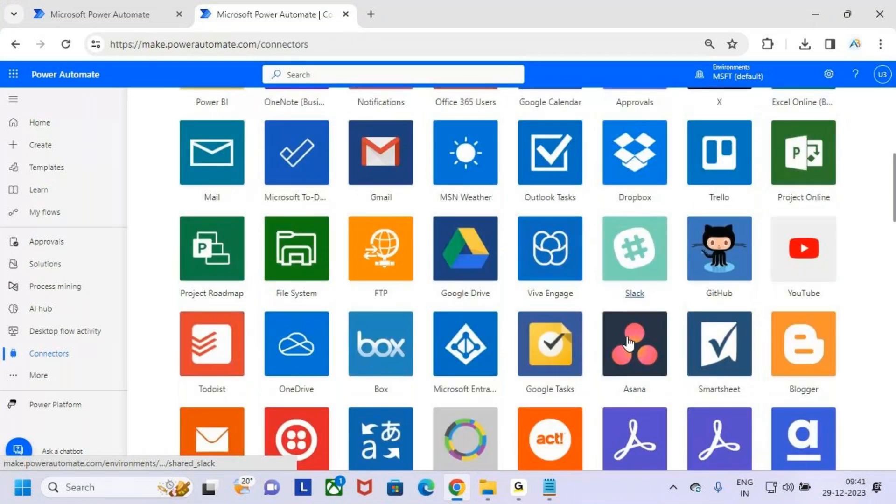
pyautogui.scroll(-20, 630, 327)
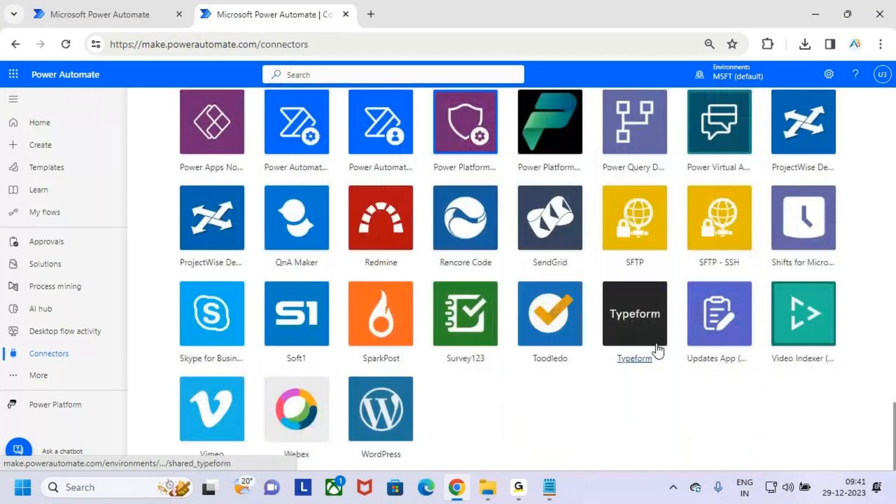
pyautogui.scroll(20, 657, 350)
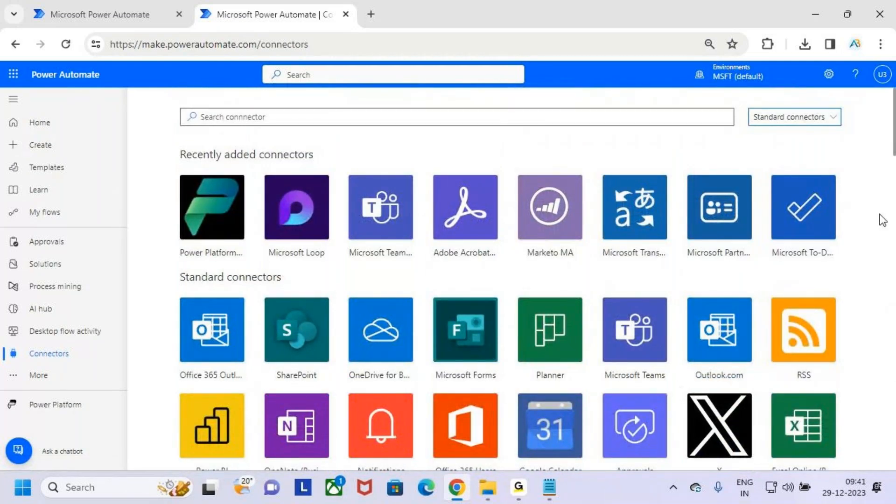
pyautogui.click(817, 117)
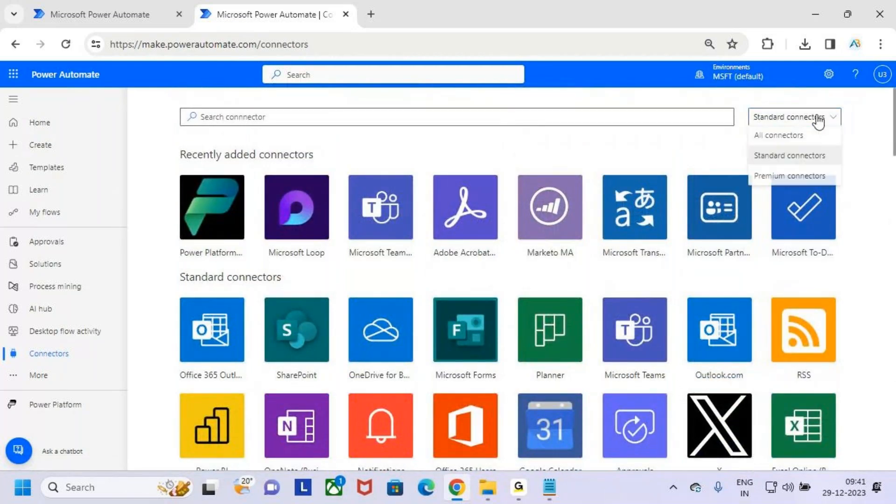
# Step: Filter the gallery to Premium connectors, then return to the Untitled notes and highlight the connectors definition
pyautogui.click(818, 178)
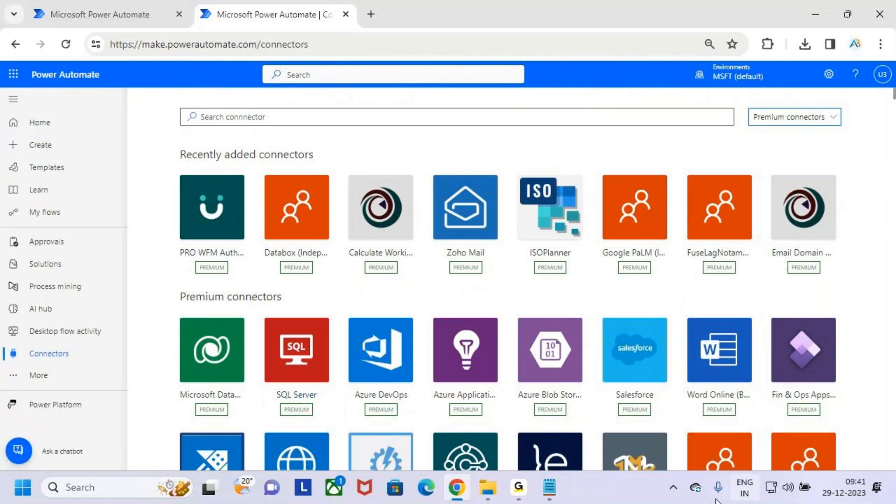
pyautogui.click(549, 486)
pyautogui.click(486, 412)
pyautogui.moveTo(43, 201); pyautogui.dragTo(689, 252)
pyautogui.moveTo(289, 233); pyautogui.dragTo(436, 234)
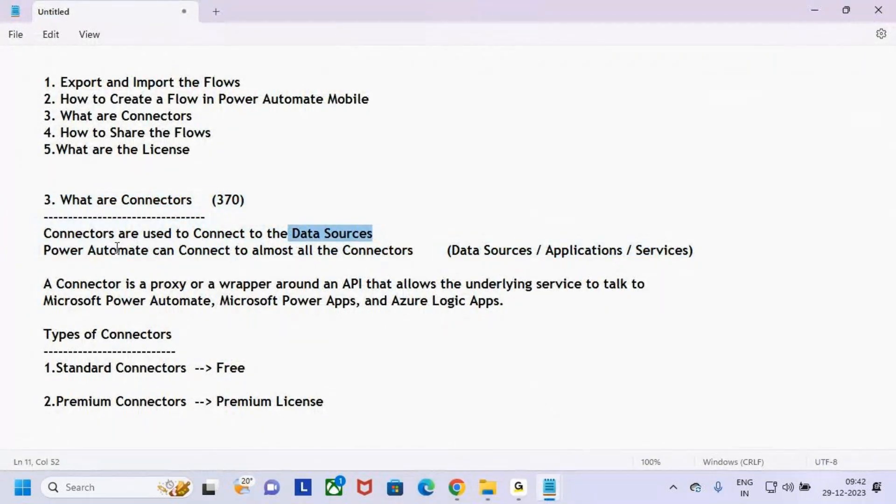
pyautogui.moveTo(258, 251); pyautogui.dragTo(414, 257)
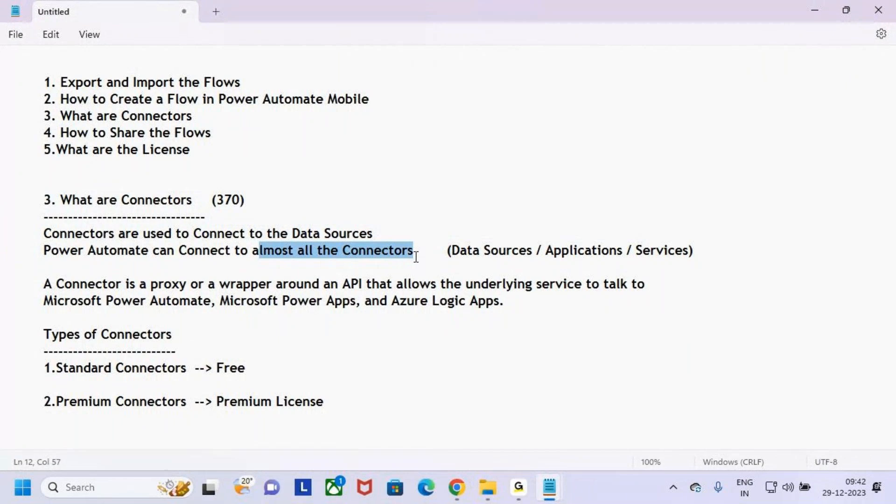
pyautogui.moveTo(213, 203); pyautogui.dragTo(264, 217)
pyautogui.moveTo(45, 334); pyautogui.dragTo(172, 335)
pyautogui.moveTo(42, 372); pyautogui.dragTo(210, 362)
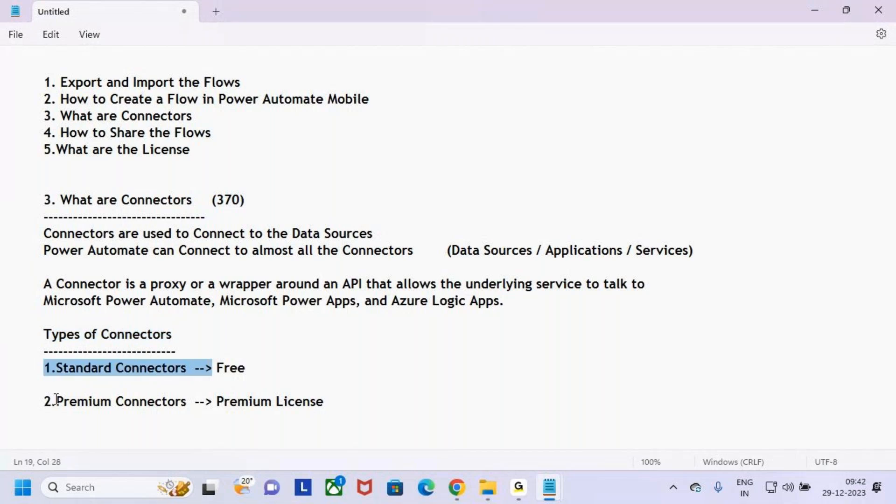
pyautogui.moveTo(45, 401); pyautogui.dragTo(192, 389)
pyautogui.click(112, 387)
pyautogui.moveTo(44, 368); pyautogui.dragTo(368, 368)
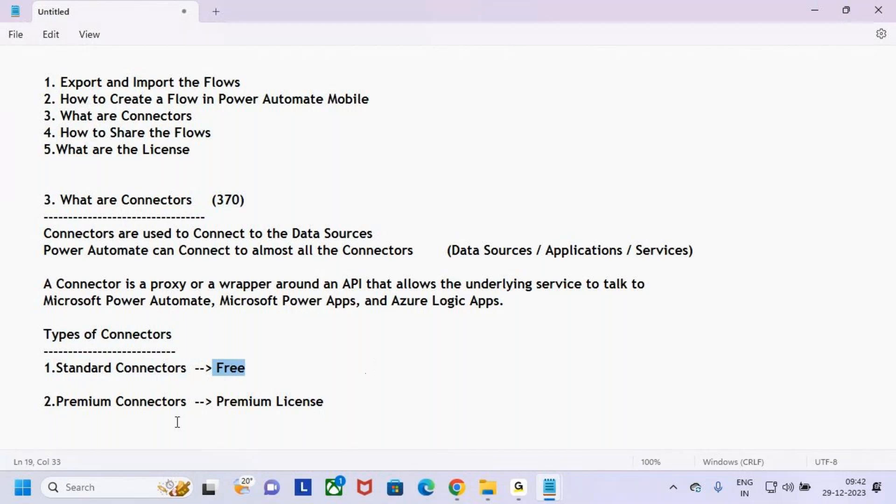
pyautogui.moveTo(44, 401); pyautogui.dragTo(352, 398)
pyautogui.click(217, 401)
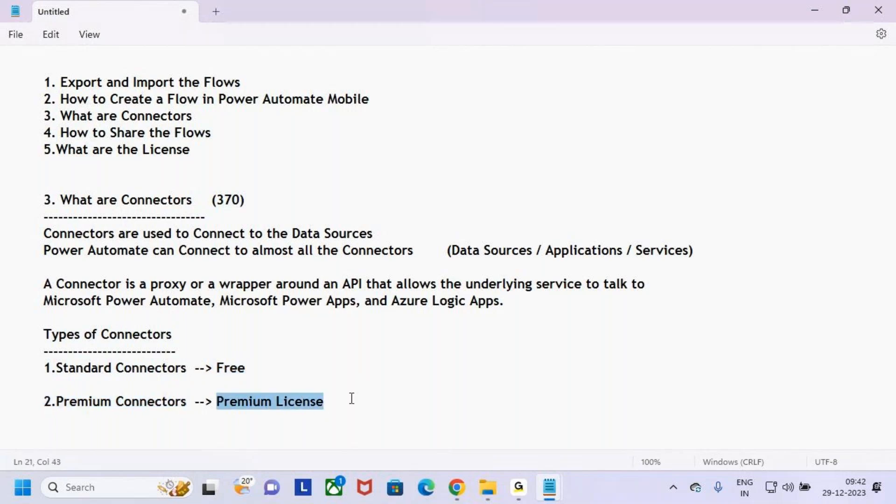
pyautogui.click(351, 391)
pyautogui.moveTo(351, 394); pyautogui.dragTo(2, 202)
pyautogui.click(261, 350)
pyautogui.click(289, 402)
pyautogui.click(294, 371)
pyautogui.click(313, 417)
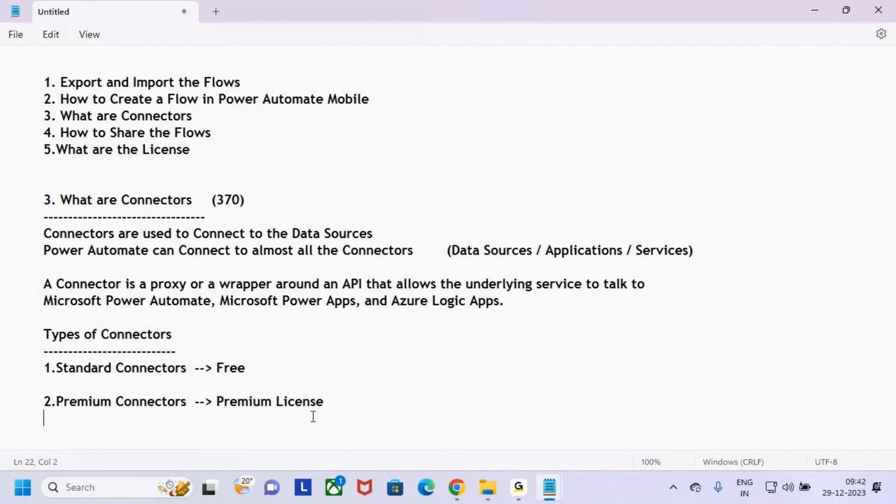
pyautogui.doubleClick(298, 402)
pyautogui.click(202, 113)
pyautogui.click(234, 134)
pyautogui.click(176, 176)
pyautogui.click(198, 157)
pyautogui.click(177, 170)
# Step: Add the '5.What are the License' topic as a dashed-underlined heading below the connector notes
pyautogui.click(210, 153)
pyautogui.moveTo(196, 152); pyautogui.dragTo(33, 152)
pyautogui.hotkey('ctrl', 'c')
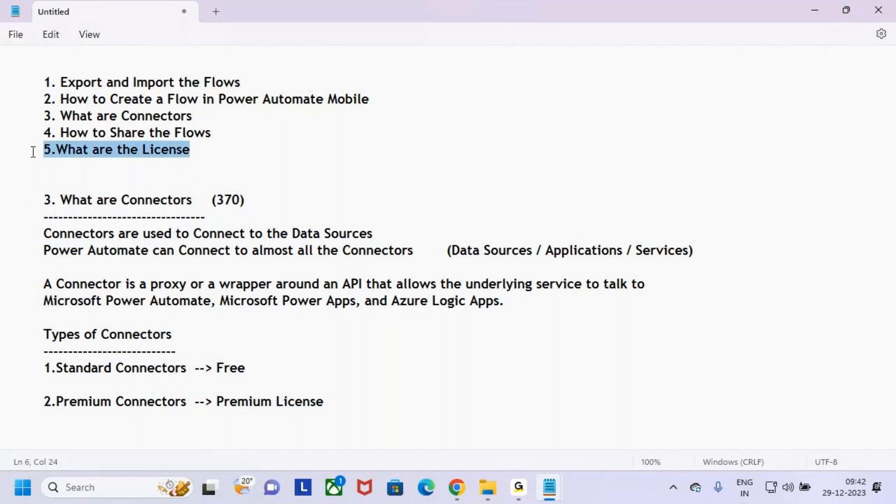
pyautogui.click(340, 402)
pyautogui.press('Return')
pyautogui.press('Return')
pyautogui.hotkey('ctrl', 'v')
pyautogui.press('Return')
pyautogui.write('---------------------------------')
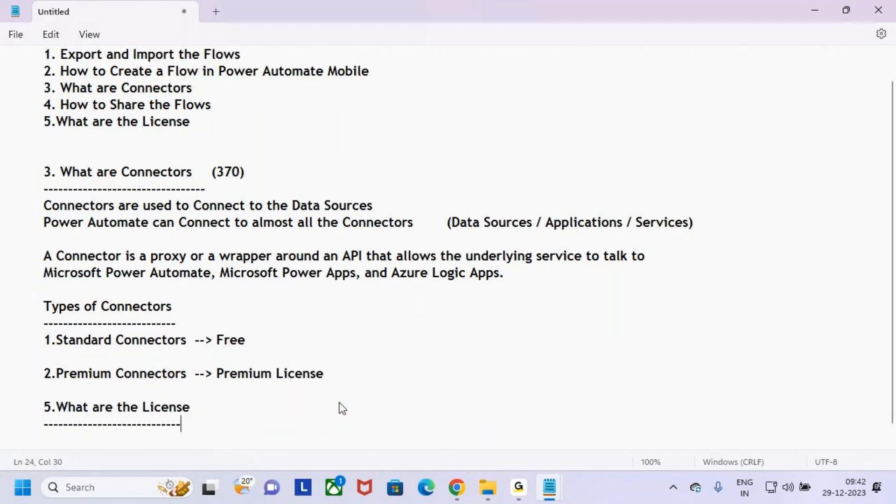
pyautogui.press('Return')
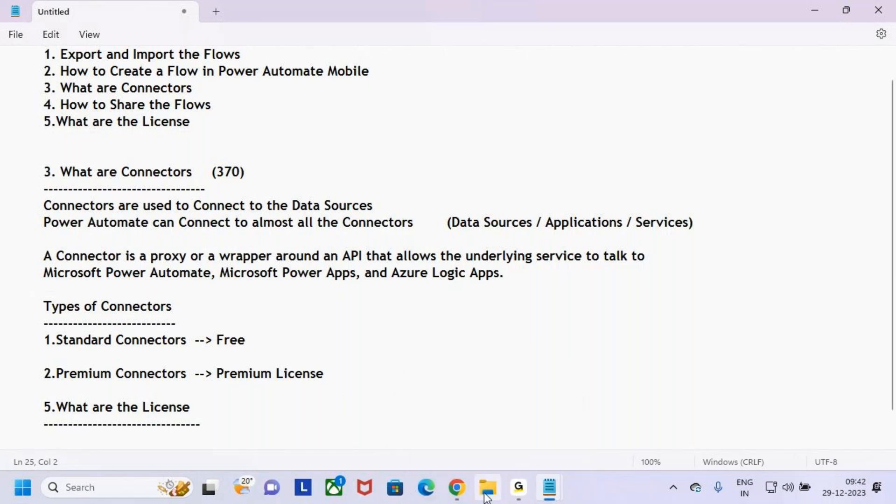
# Step: Copy the License pricing block from the 11.Export and Import notes into the Untitled notes
pyautogui.moveTo(550, 484)
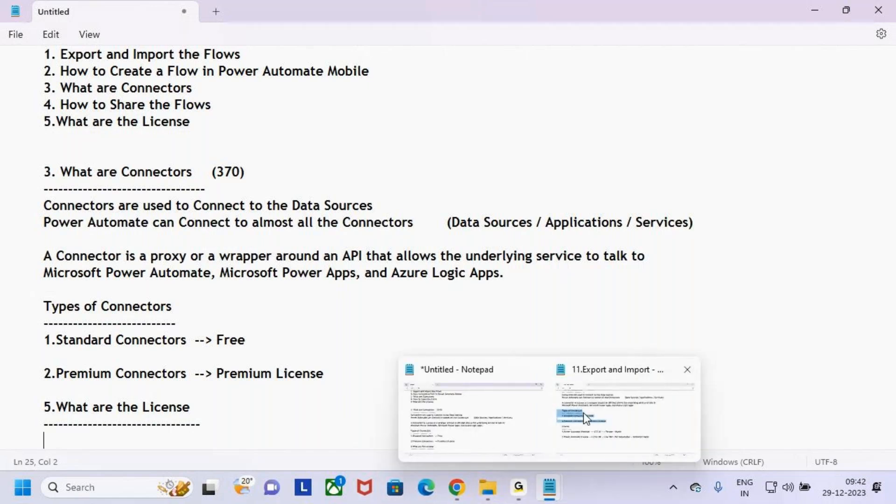
pyautogui.click(639, 425)
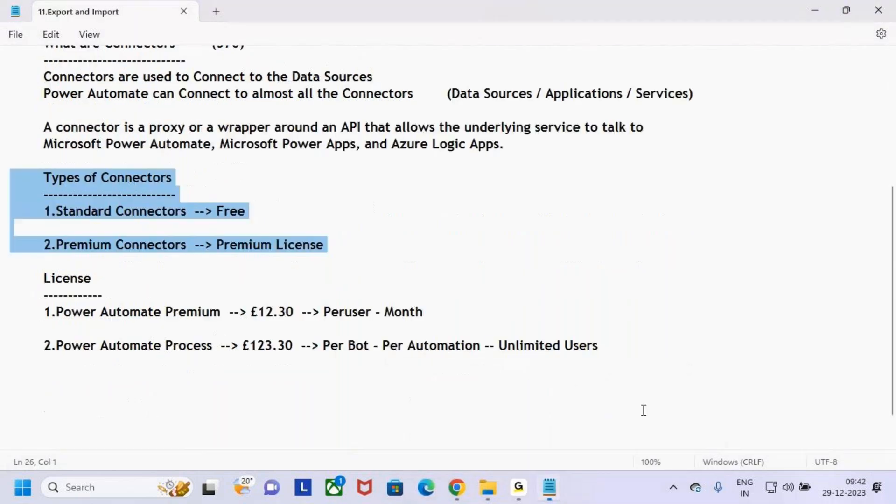
pyautogui.scroll(-1, 80, 343)
pyautogui.click(113, 323)
pyautogui.moveTo(112, 322); pyautogui.dragTo(0, 243)
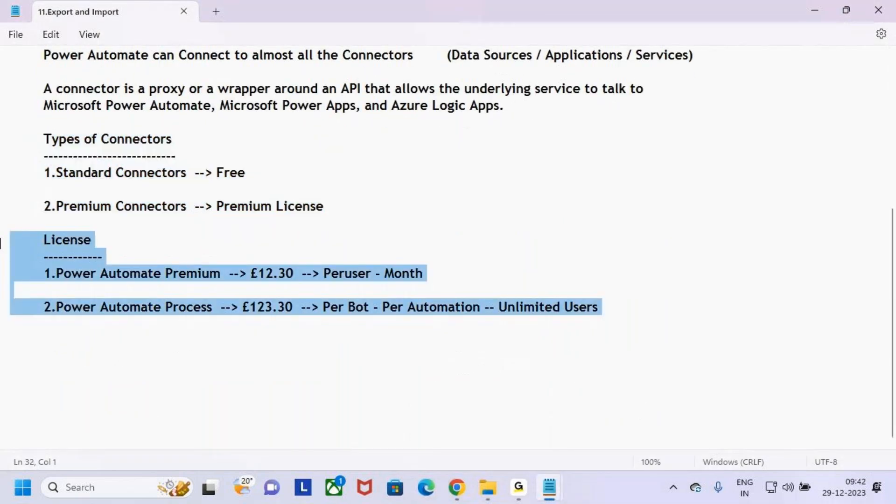
pyautogui.hotkey('ctrl', 'c')
pyautogui.hotkey('alt', 'Tab')
pyautogui.hotkey('ctrl', 'v')
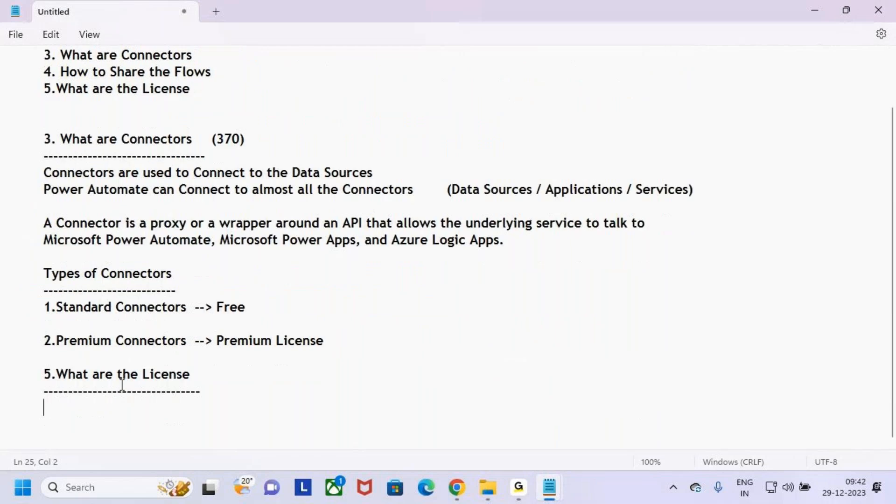
# Step: Remove the duplicate heading and blank line, shorten the heading to 'License', and trim its dashes
pyautogui.moveTo(102, 373); pyautogui.dragTo(3, 357)
pyautogui.press('BackSpace')
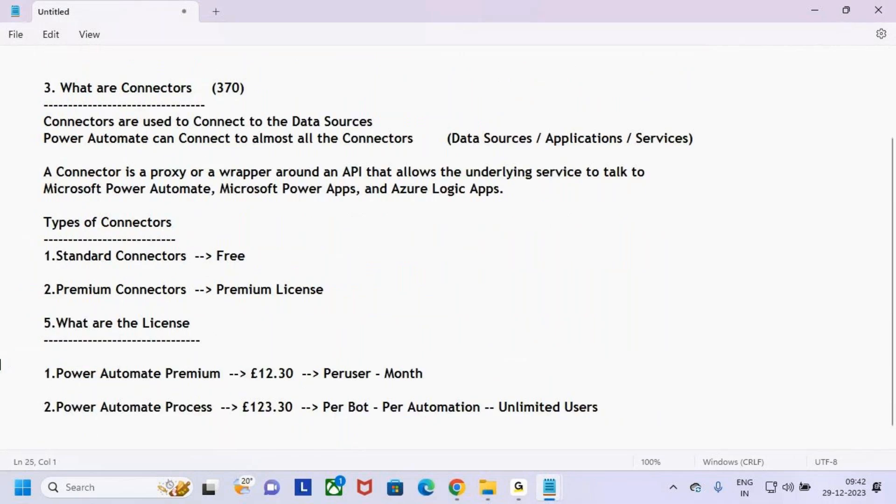
pyautogui.press('BackSpace')
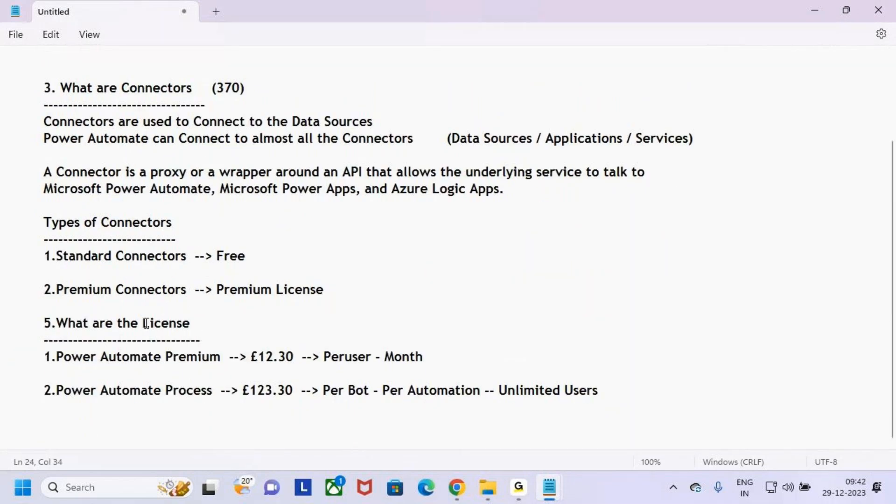
pyautogui.moveTo(146, 323); pyautogui.dragTo(43, 322)
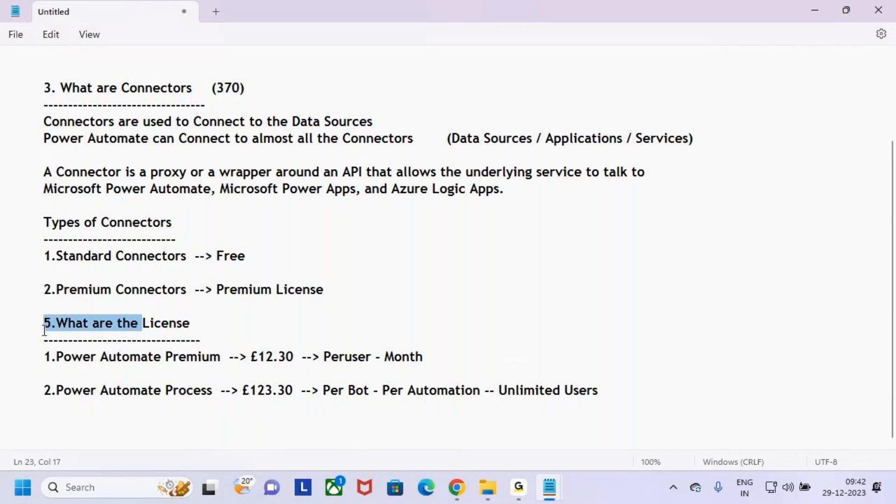
pyautogui.press('BackSpace')
pyautogui.moveTo(201, 339); pyautogui.dragTo(85, 339)
pyautogui.press('BackSpace')
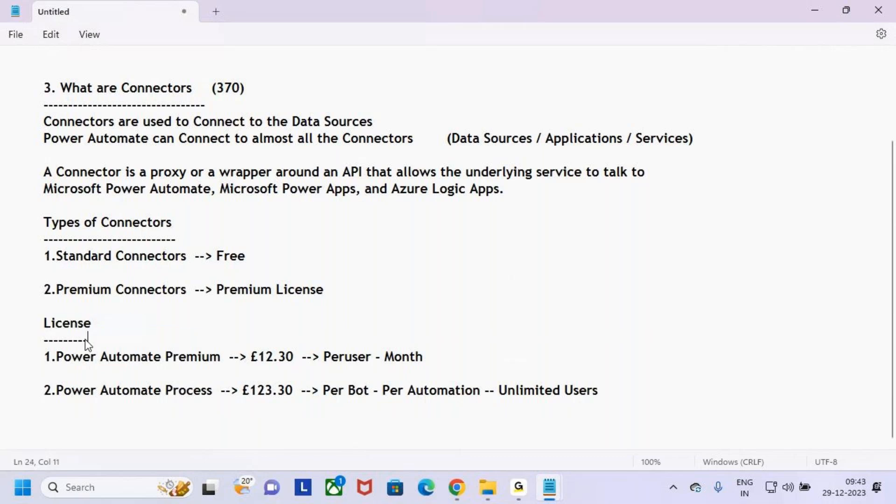
pyautogui.press('BackSpace')
pyautogui.press('BackSpace')
# Step: Add four more dashes under License and highlight 'Power Automate Premium' for emphasis
pyautogui.write('----')
pyautogui.press('Right')
pyautogui.moveTo(56, 356); pyautogui.dragTo(217, 356)
pyautogui.click(237, 369)
pyautogui.moveTo(162, 357); pyautogui.dragTo(221, 357)
pyautogui.click(221, 368)
pyautogui.moveTo(162, 358)
pyautogui.mouseDown()
pyautogui.moveTo(257, 352)
pyautogui.moveTo(305, 368)
pyautogui.mouseUp()
pyautogui.click(232, 369)
# Step: Annotate the £12.30 Premium price as per user per month with a user sketch
pyautogui.hotkey('ctrl', '2')
pyautogui.moveTo(278, 322); pyautogui.dragTo(280, 339)
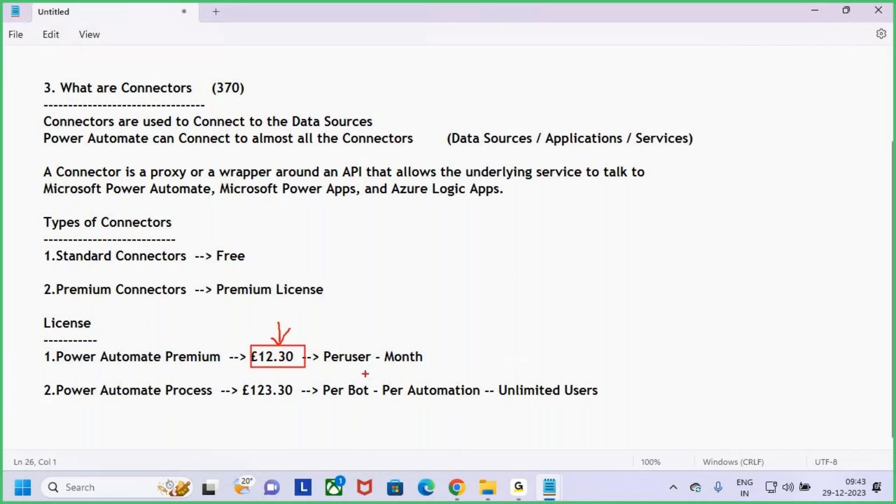
pyautogui.moveTo(330, 368); pyautogui.dragTo(350, 368)
pyautogui.moveTo(517, 241)
pyautogui.mouseDown()
pyautogui.moveTo(508, 260)
pyautogui.moveTo(533, 240)
pyautogui.moveTo(519, 237)
pyautogui.mouseUp()
pyautogui.moveTo(522, 264)
pyautogui.mouseDown()
pyautogui.moveTo(522, 310)
pyautogui.moveTo(546, 316)
pyautogui.mouseUp()
pyautogui.moveTo(558, 269)
pyautogui.mouseDown()
pyautogui.moveTo(612, 271)
pyautogui.moveTo(602, 312)
pyautogui.mouseUp()
pyautogui.moveTo(665, 287)
pyautogui.mouseDown()
pyautogui.moveTo(685, 257)
pyautogui.moveTo(689, 287)
pyautogui.mouseUp()
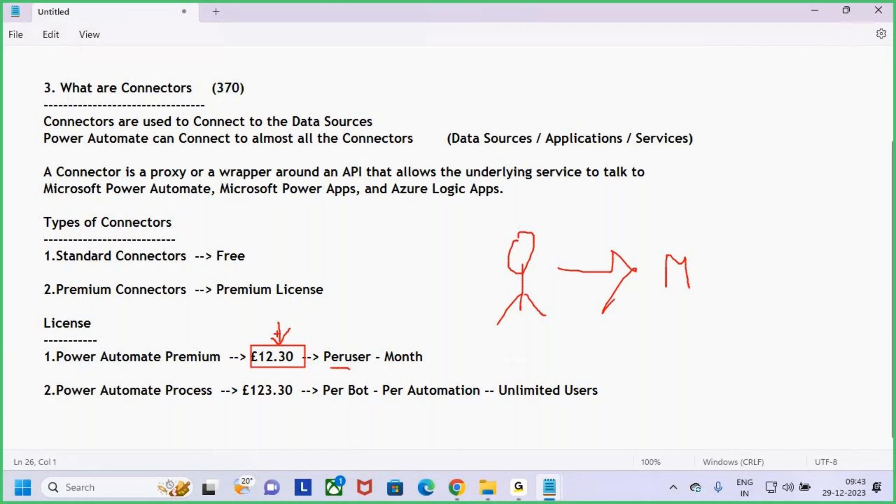
pyautogui.moveTo(40, 277); pyautogui.dragTo(191, 303)
pyautogui.moveTo(46, 358); pyautogui.dragTo(120, 322)
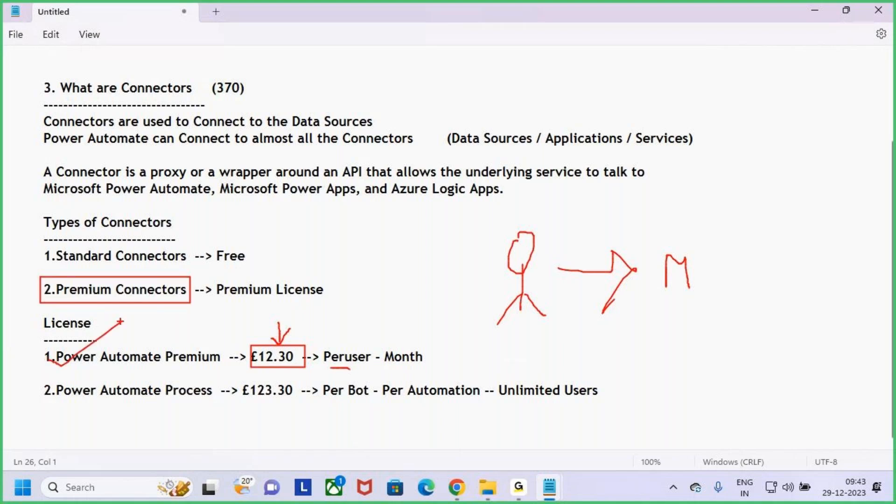
pyautogui.moveTo(169, 373); pyautogui.dragTo(217, 371)
pyautogui.moveTo(278, 317)
pyautogui.mouseDown()
pyautogui.moveTo(279, 348)
pyautogui.moveTo(291, 331)
pyautogui.mouseUp()
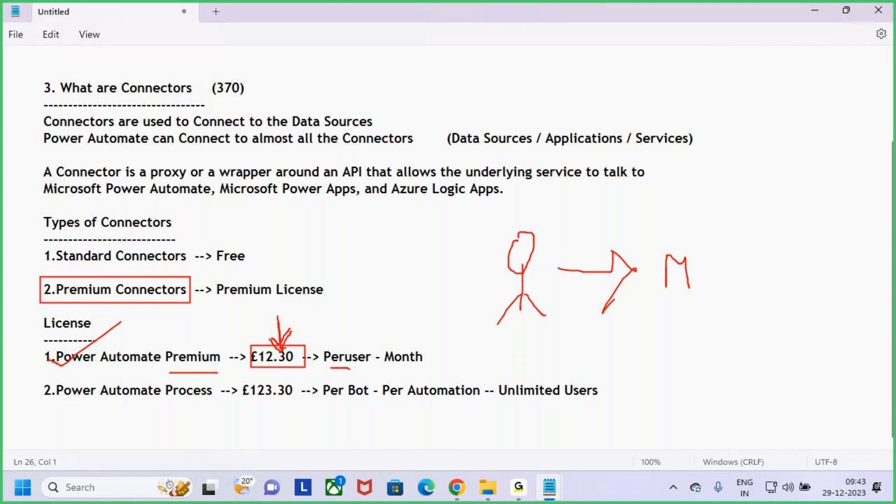
pyautogui.moveTo(329, 367); pyautogui.dragTo(360, 366)
# Step: Sketch more users each paying per month, then box the Premium line and point at Peruser
pyautogui.moveTo(525, 350)
pyautogui.mouseDown()
pyautogui.moveTo(516, 386)
pyautogui.moveTo(524, 350)
pyautogui.mouseUp()
pyautogui.moveTo(522, 379)
pyautogui.mouseDown()
pyautogui.moveTo(521, 414)
pyautogui.moveTo(506, 417)
pyautogui.mouseUp()
pyautogui.moveTo(521, 402); pyautogui.dragTo(528, 426)
pyautogui.moveTo(518, 425)
pyautogui.mouseDown()
pyautogui.moveTo(517, 451)
pyautogui.moveTo(496, 478)
pyautogui.moveTo(526, 479)
pyautogui.mouseUp()
pyautogui.moveTo(568, 355)
pyautogui.mouseDown()
pyautogui.moveTo(608, 360)
pyautogui.moveTo(592, 382)
pyautogui.mouseUp()
pyautogui.moveTo(661, 365)
pyautogui.mouseDown()
pyautogui.moveTo(662, 344)
pyautogui.moveTo(675, 359)
pyautogui.mouseUp()
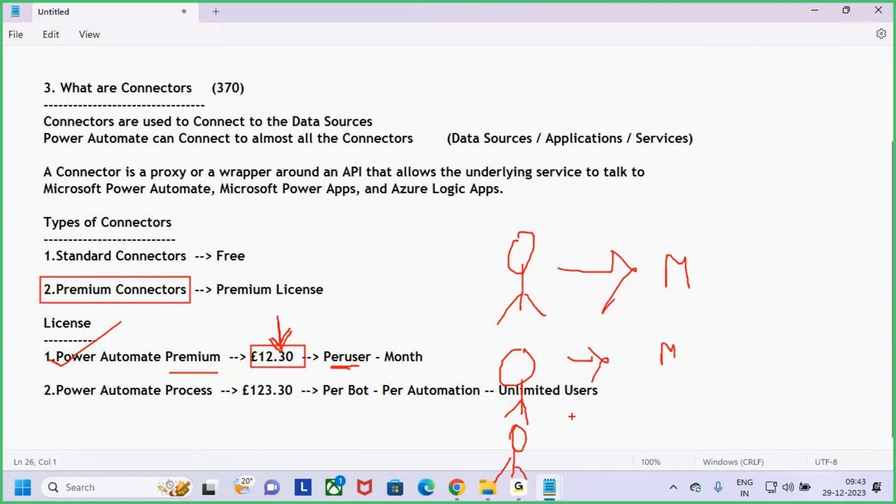
pyautogui.moveTo(560, 437); pyautogui.dragTo(605, 430)
pyautogui.moveTo(590, 419); pyautogui.dragTo(599, 450)
pyautogui.moveTo(650, 420); pyautogui.dragTo(671, 437)
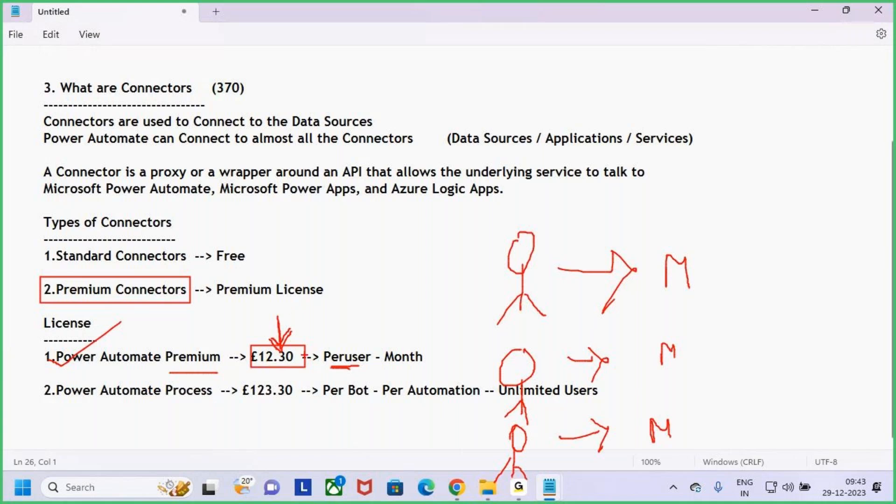
pyautogui.press('e')
pyautogui.moveTo(29, 342); pyautogui.dragTo(471, 371)
pyautogui.moveTo(327, 317)
pyautogui.mouseDown()
pyautogui.moveTo(340, 349)
pyautogui.moveTo(350, 335)
pyautogui.mouseUp()
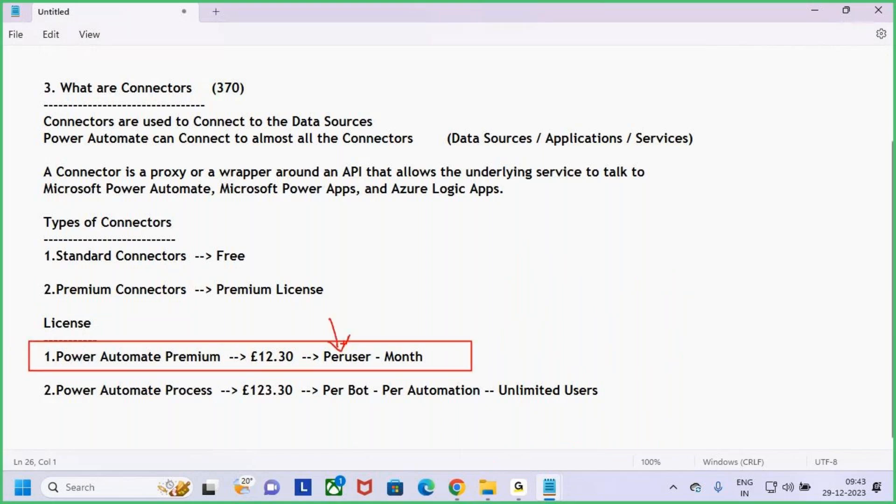
pyautogui.press('Escape')
# Step: Highlight 2.Power Automate Process and mark its £123.30 price in red
pyautogui.moveTo(35, 392); pyautogui.dragTo(216, 391)
pyautogui.hotkey('ctrl', '2')
pyautogui.moveTo(80, 402)
pyautogui.mouseDown()
pyautogui.moveTo(168, 403)
pyautogui.moveTo(115, 405)
pyautogui.mouseUp()
pyautogui.moveTo(236, 379); pyautogui.dragTo(308, 402)
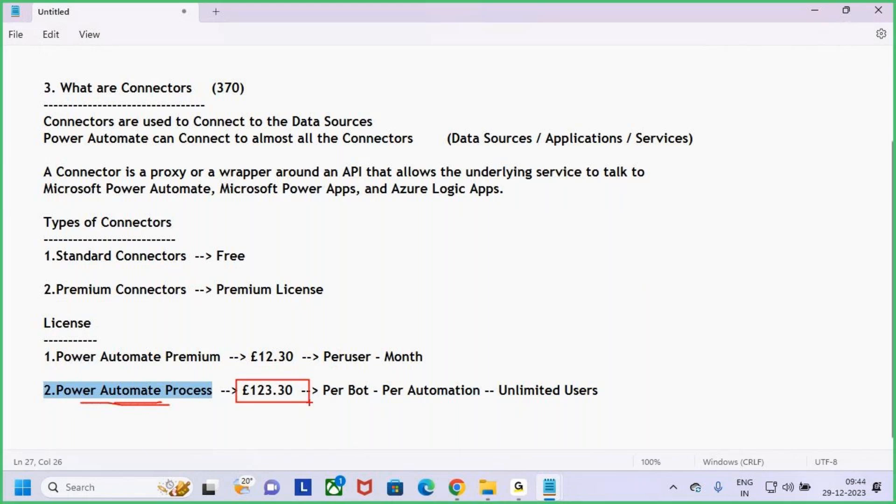
pyautogui.moveTo(256, 371); pyautogui.dragTo(285, 410)
pyautogui.moveTo(283, 372); pyautogui.dragTo(261, 411)
pyautogui.moveTo(104, 409)
pyautogui.mouseDown()
pyautogui.moveTo(148, 411)
pyautogui.moveTo(112, 405)
pyautogui.mouseUp()
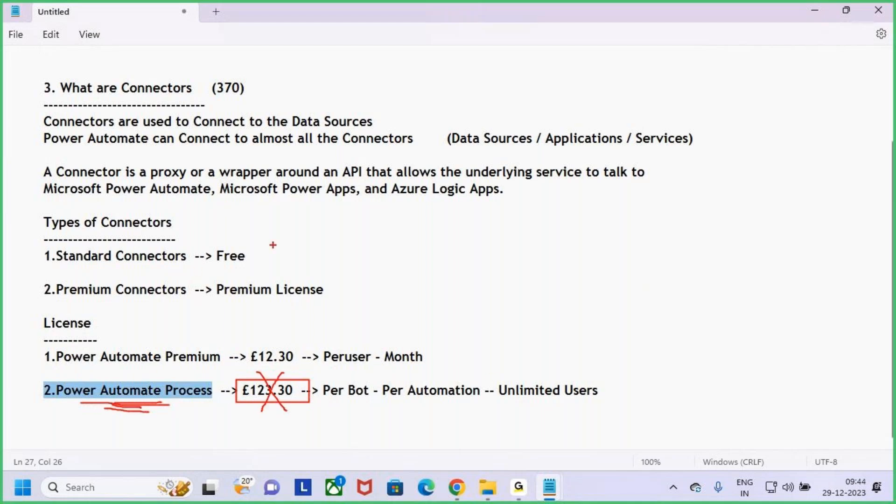
pyautogui.moveTo(511, 243)
pyautogui.mouseDown()
pyautogui.moveTo(507, 290)
pyautogui.moveTo(513, 275)
pyautogui.mouseUp()
pyautogui.moveTo(540, 223); pyautogui.dragTo(540, 270)
pyautogui.moveTo(550, 247)
pyautogui.mouseDown()
pyautogui.moveTo(564, 266)
pyautogui.moveTo(568, 243)
pyautogui.mouseUp()
pyautogui.moveTo(584, 239)
pyautogui.mouseDown()
pyautogui.moveTo(597, 254)
pyautogui.moveTo(637, 226)
pyautogui.mouseUp()
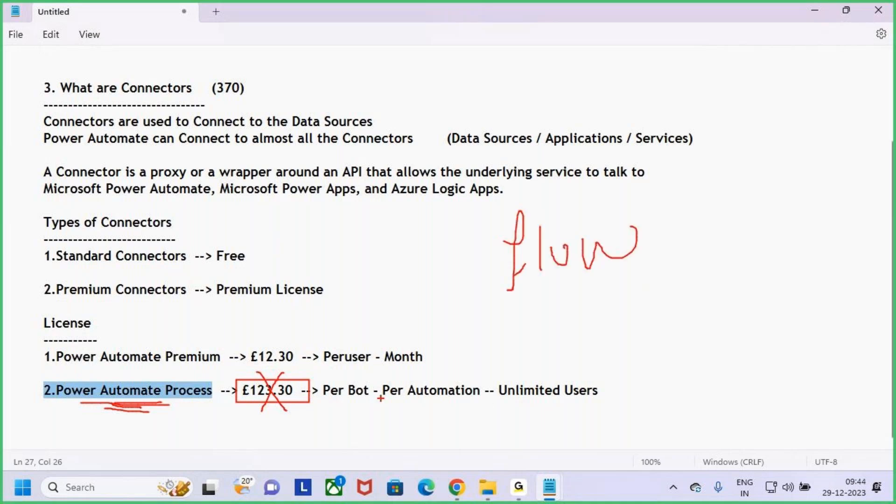
pyautogui.moveTo(343, 401); pyautogui.dragTo(365, 402)
pyautogui.moveTo(337, 400)
pyautogui.mouseDown()
pyautogui.moveTo(347, 400)
pyautogui.moveTo(352, 373)
pyautogui.moveTo(361, 404)
pyautogui.moveTo(481, 407)
pyautogui.moveTo(441, 370)
pyautogui.moveTo(382, 379)
pyautogui.moveTo(397, 406)
pyautogui.moveTo(426, 404)
pyautogui.moveTo(350, 438)
pyautogui.moveTo(339, 428)
pyautogui.moveTo(357, 420)
pyautogui.mouseUp()
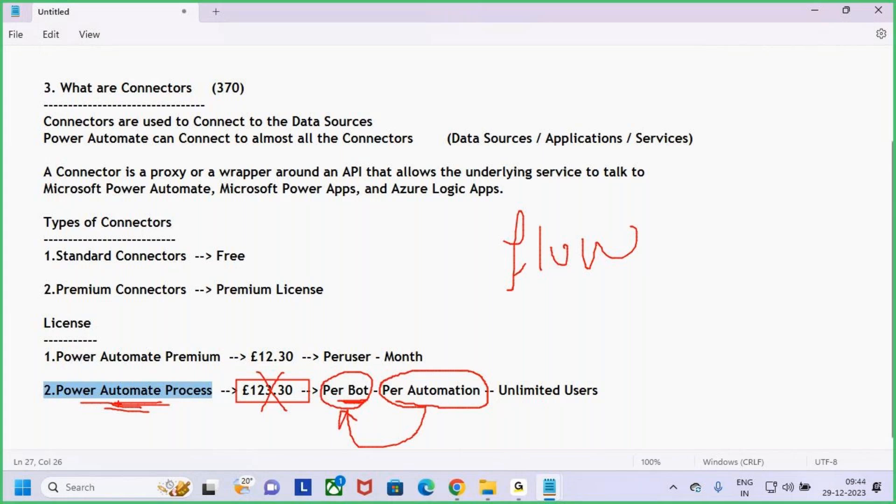
pyautogui.moveTo(523, 407)
pyautogui.mouseDown()
pyautogui.moveTo(511, 413)
pyautogui.moveTo(601, 406)
pyautogui.mouseUp()
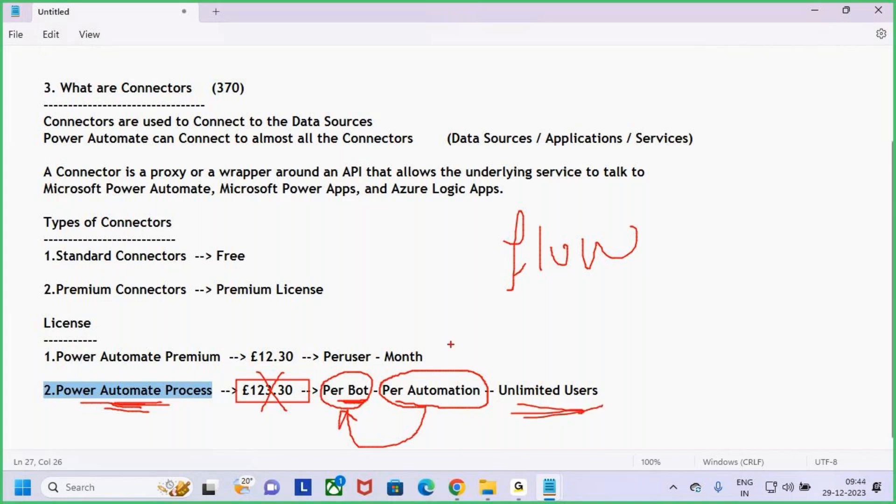
pyautogui.moveTo(345, 368); pyautogui.dragTo(372, 367)
pyautogui.moveTo(543, 417)
pyautogui.mouseDown()
pyautogui.moveTo(655, 402)
pyautogui.moveTo(584, 348)
pyautogui.moveTo(494, 397)
pyautogui.mouseUp()
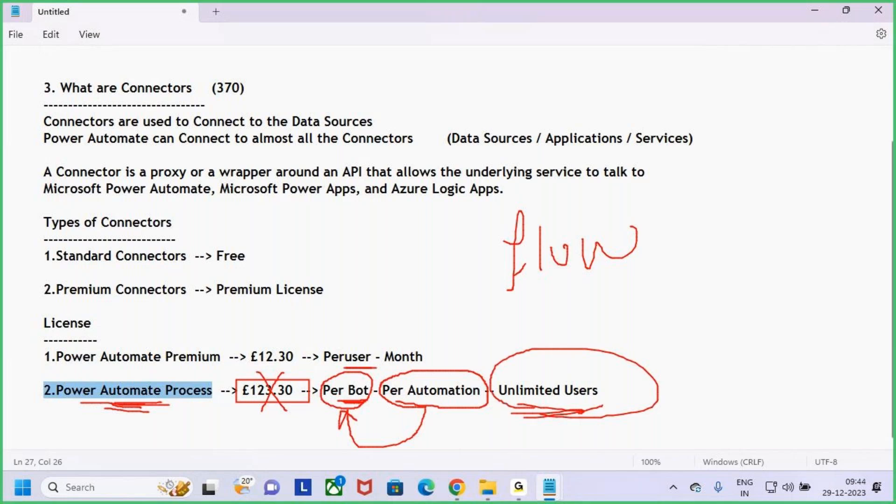
pyautogui.moveTo(353, 338); pyautogui.dragTo(353, 371)
pyautogui.moveTo(442, 334); pyautogui.dragTo(442, 366)
pyautogui.moveTo(430, 356)
pyautogui.mouseDown()
pyautogui.moveTo(441, 366)
pyautogui.moveTo(474, 345)
pyautogui.mouseUp()
pyautogui.moveTo(264, 406); pyautogui.dragTo(307, 364)
pyautogui.press('Escape')
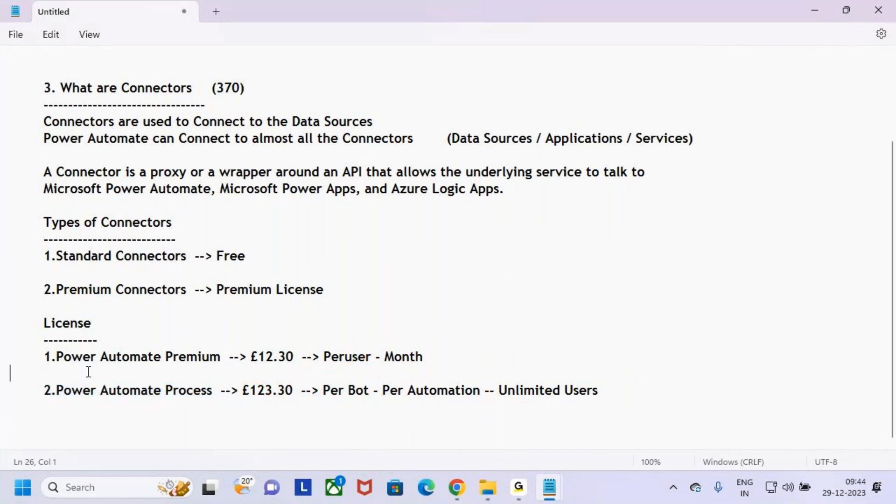
# Step: Highlight the connectors, Types of Connectors and License blocks, including the £12.30 Premium price
pyautogui.click(4, 357)
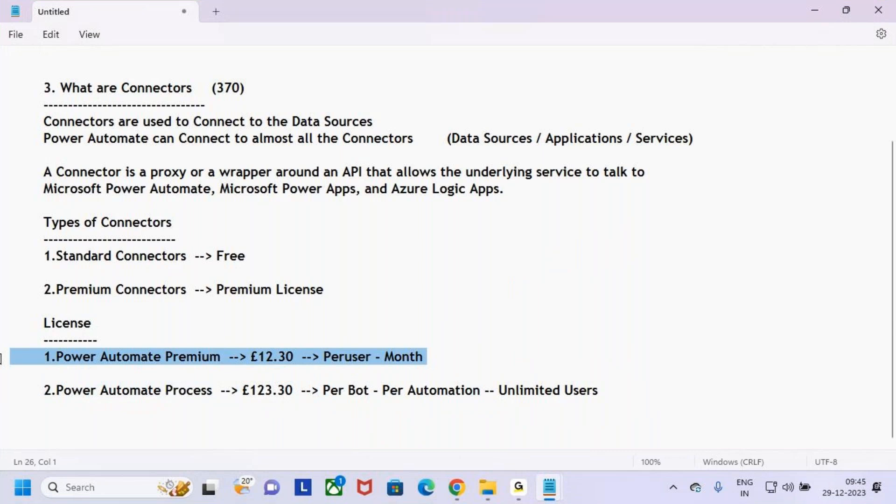
pyautogui.click(112, 322)
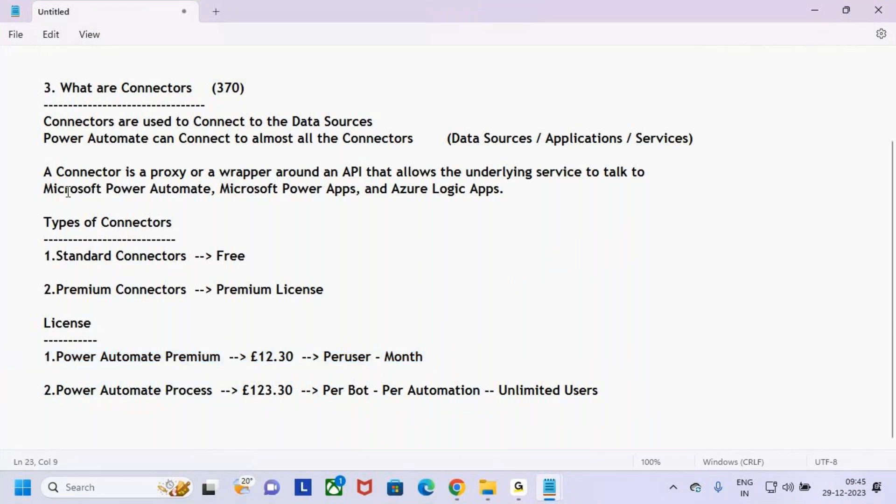
pyautogui.moveTo(37, 87); pyautogui.dragTo(201, 210)
pyautogui.moveTo(33, 218); pyautogui.dragTo(326, 306)
pyautogui.moveTo(40, 320); pyautogui.dragTo(586, 396)
pyautogui.click(586, 396)
pyautogui.moveTo(43, 291); pyautogui.dragTo(328, 295)
pyautogui.click(141, 360)
pyautogui.moveTo(251, 357); pyautogui.dragTo(468, 351)
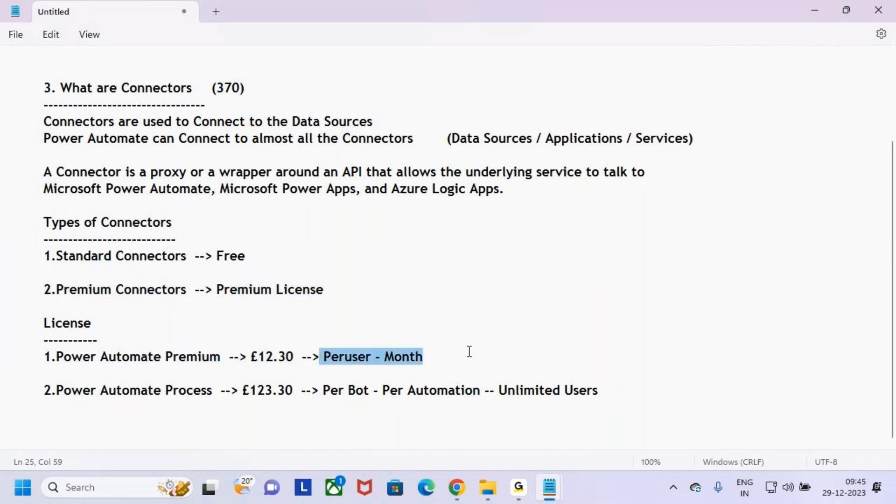
pyautogui.click(495, 354)
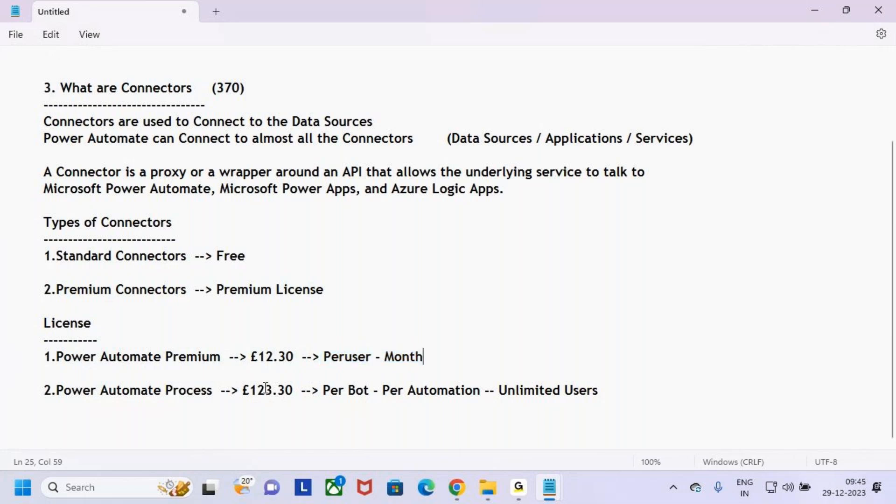
pyautogui.moveTo(239, 358); pyautogui.dragTo(316, 355)
pyautogui.click(340, 366)
pyautogui.scroll(2, 250, 280)
pyautogui.scroll(-1, 239, 276)
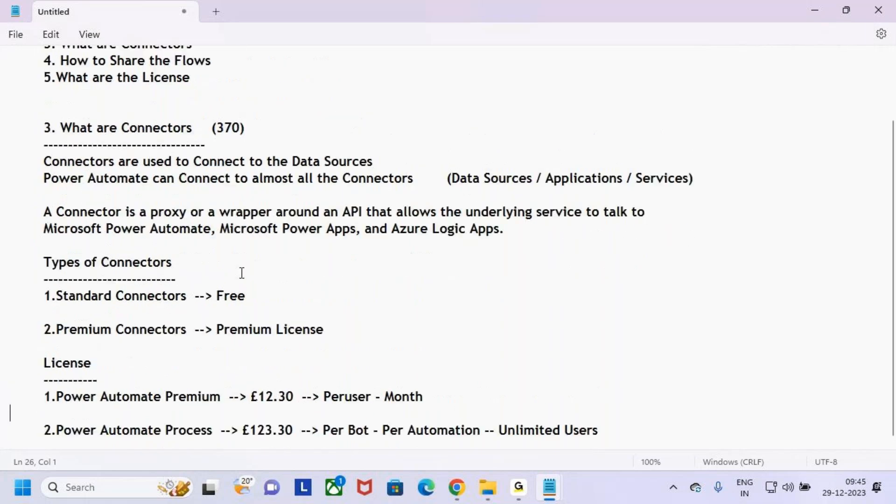
pyautogui.scroll(2, 243, 274)
# Step: Select the '4. How to Share the Flows' line in the topic list at the top
pyautogui.click(220, 135)
pyautogui.click(211, 123)
pyautogui.click(220, 130)
pyautogui.click(202, 147)
pyautogui.click(222, 136)
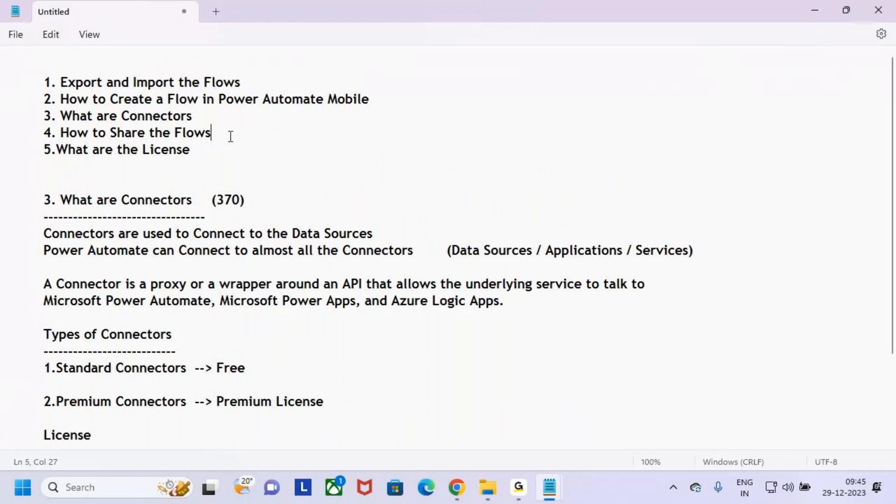
pyautogui.hotkey('shift', 'Home')
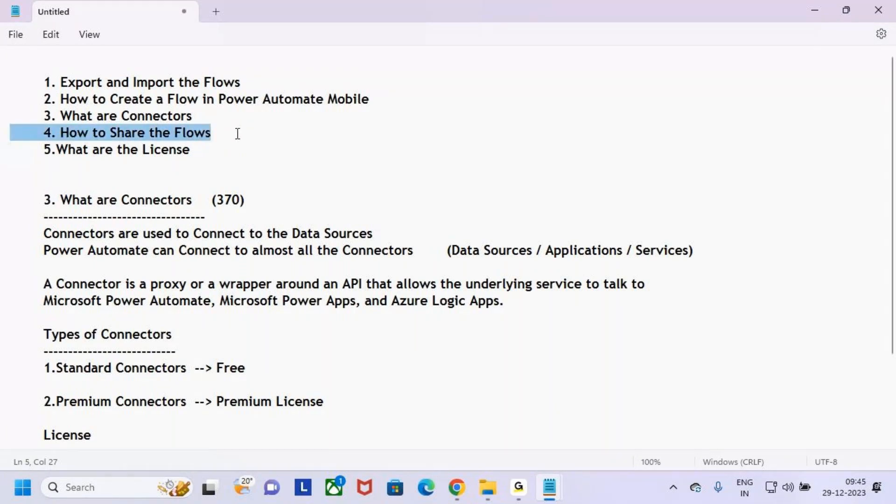
pyautogui.hotkey('shift', 'Home')
pyautogui.hotkey('ctrl', 'c')
# Step: Paste '4. How to Share the Flows' after the plan lines, with a dashed underline beneath
pyautogui.scroll(-2, 210, 154)
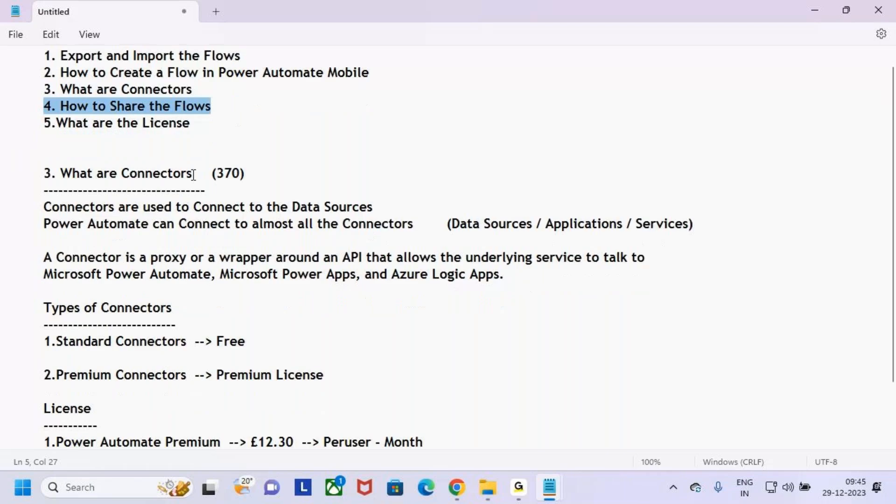
pyautogui.click(625, 389)
pyautogui.press('BackSpace')
pyautogui.press('BackSpace')
pyautogui.write('rs')
pyautogui.press('Return')
pyautogui.press('Return')
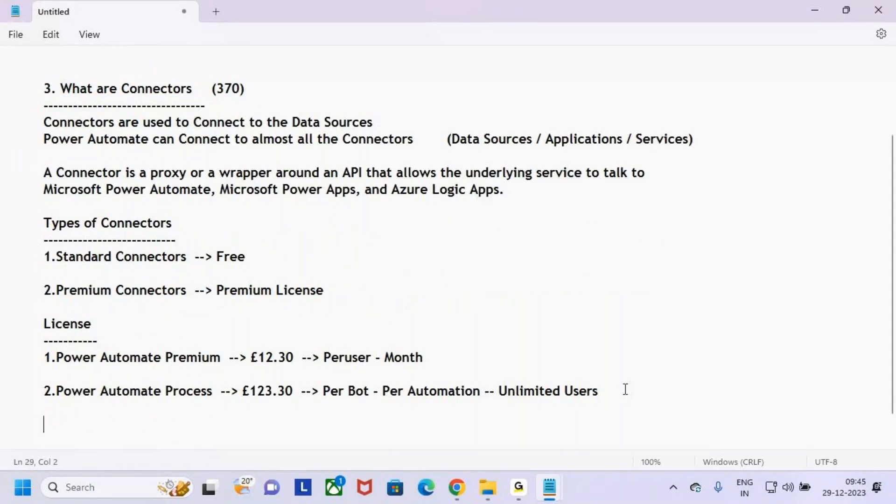
pyautogui.hotkey('ctrl', 'v')
pyautogui.press('Return')
pyautogui.write('--------------------------------------')
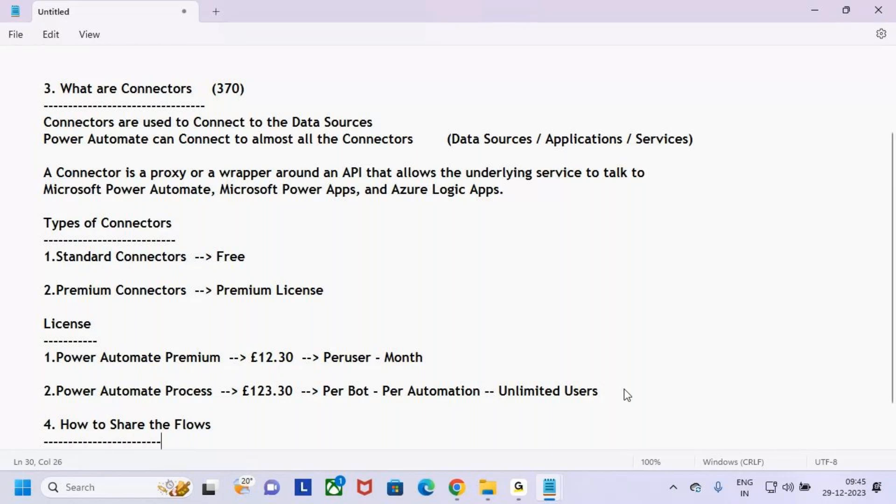
pyautogui.click(456, 488)
# Step: Open the Cloud flows list under My flows and select the Leave Approval row, marking it on screen
pyautogui.click(83, 217)
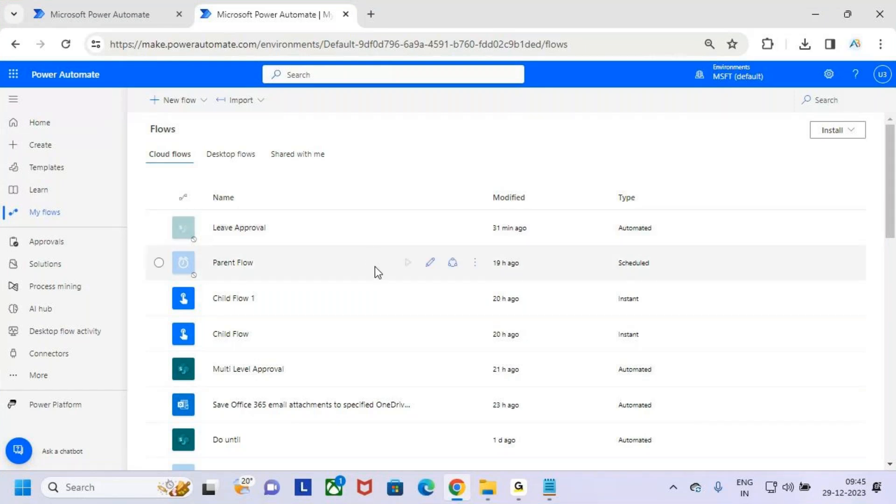
pyautogui.click(351, 227)
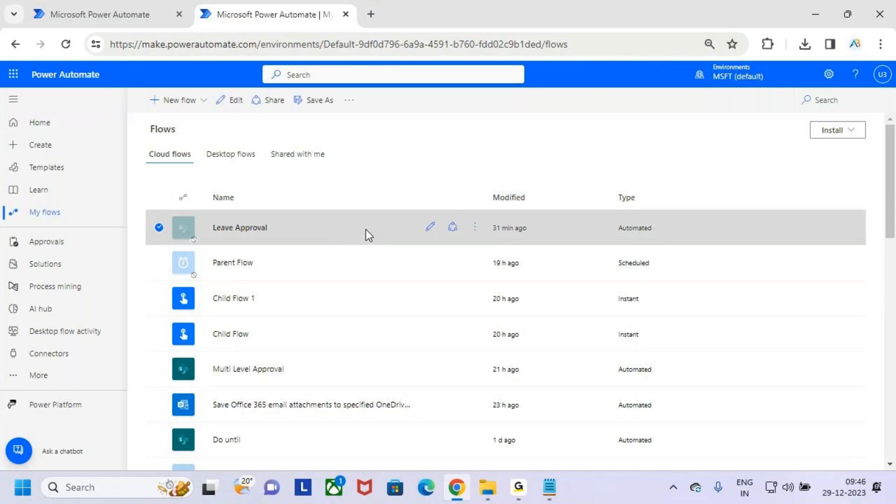
pyautogui.hotkey('ctrl', '2')
pyautogui.moveTo(246, 90)
pyautogui.mouseDown()
pyautogui.moveTo(292, 110)
pyautogui.moveTo(304, 80)
pyautogui.mouseUp()
pyautogui.moveTo(149, 213); pyautogui.dragTo(373, 242)
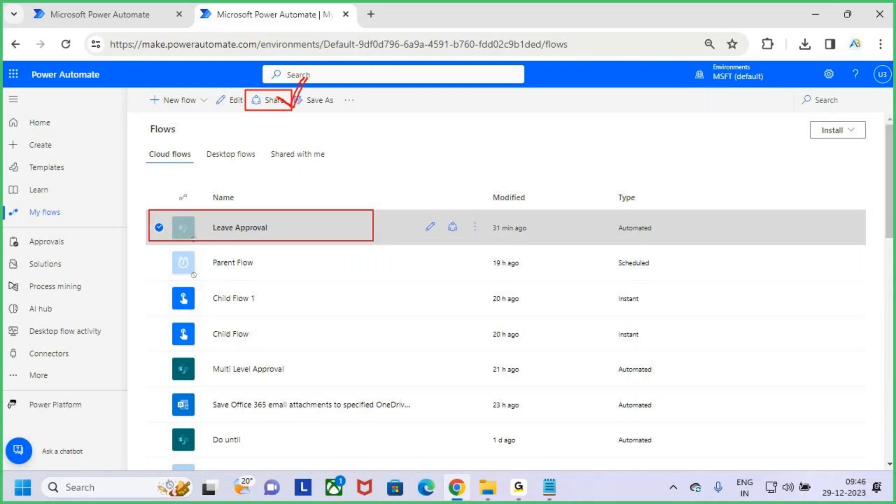
pyautogui.press('Escape')
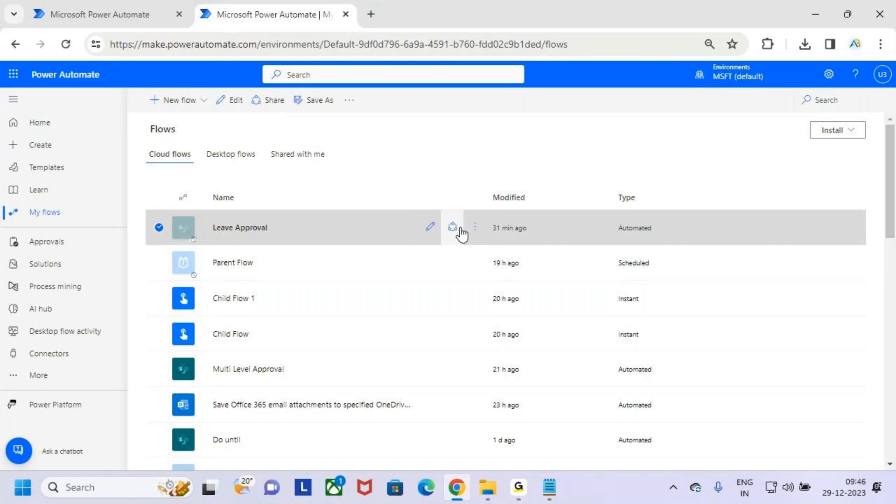
pyautogui.hotkey('ctrl', '2')
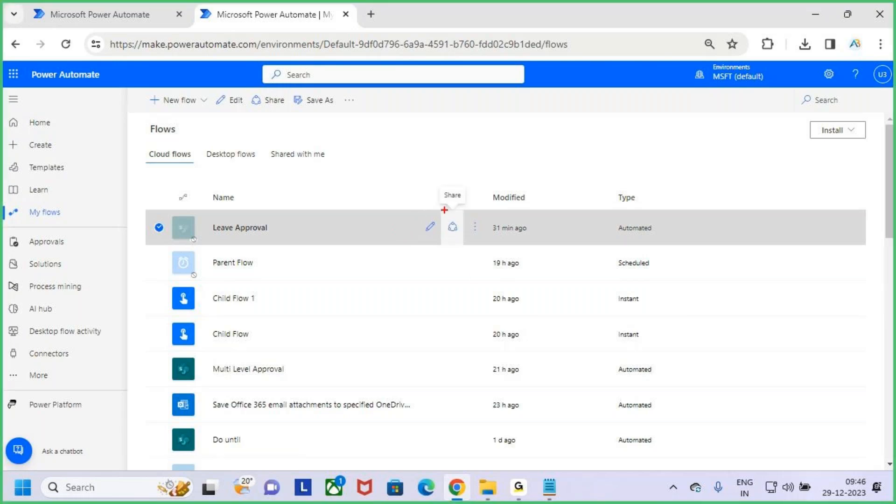
pyautogui.moveTo(441, 210)
pyautogui.mouseDown()
pyautogui.moveTo(468, 246)
pyautogui.moveTo(461, 233)
pyautogui.moveTo(474, 199)
pyautogui.mouseUp()
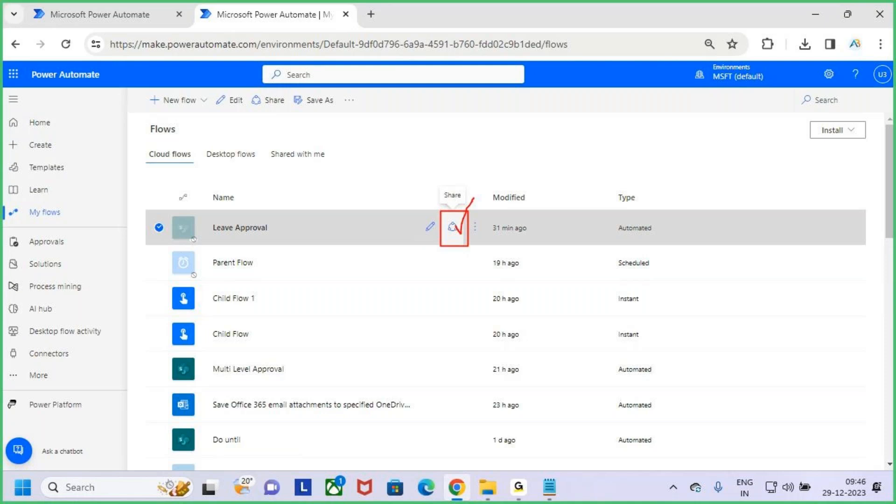
# Step: Show the Leave Approval flow's more-commands menu with on-screen highlights, then dismiss it
pyautogui.click(474, 229)
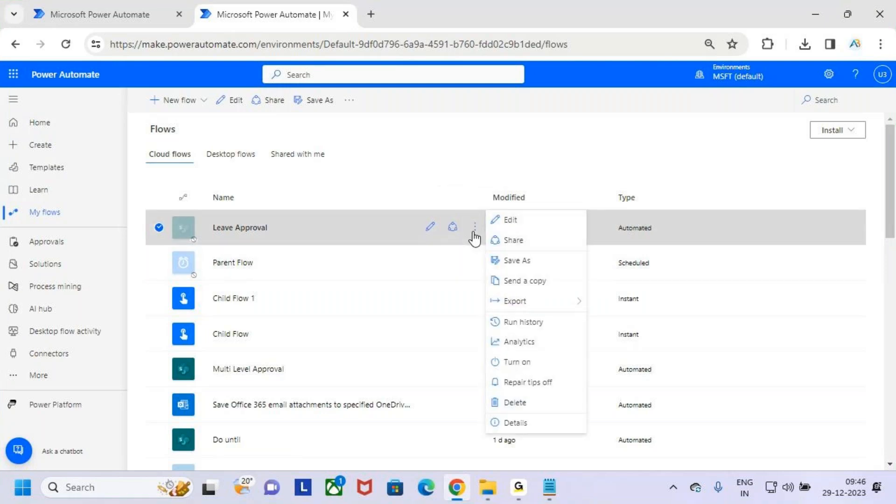
pyautogui.hotkey('ctrl', '2')
pyautogui.moveTo(485, 236); pyautogui.dragTo(580, 253)
pyautogui.press('Escape')
pyautogui.hotkey('ctrl', '2')
pyautogui.moveTo(488, 229); pyautogui.dragTo(570, 254)
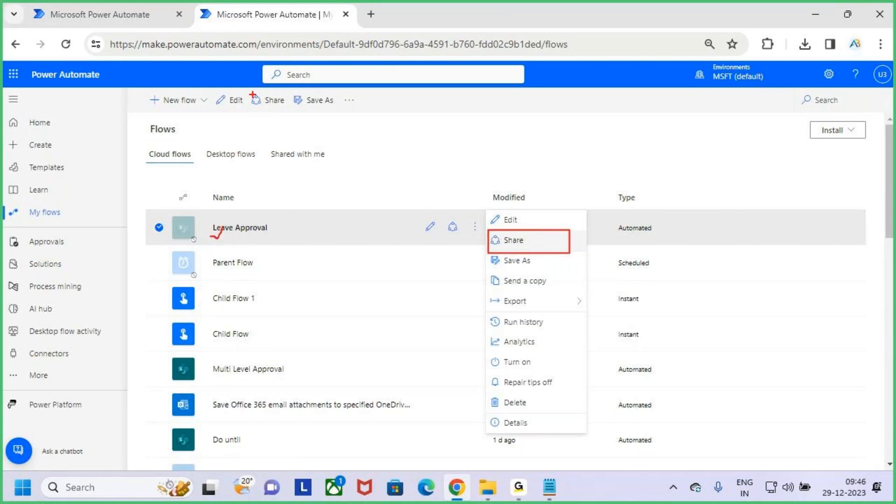
pyautogui.moveTo(247, 87); pyautogui.dragTo(294, 109)
pyautogui.moveTo(441, 216); pyautogui.dragTo(469, 238)
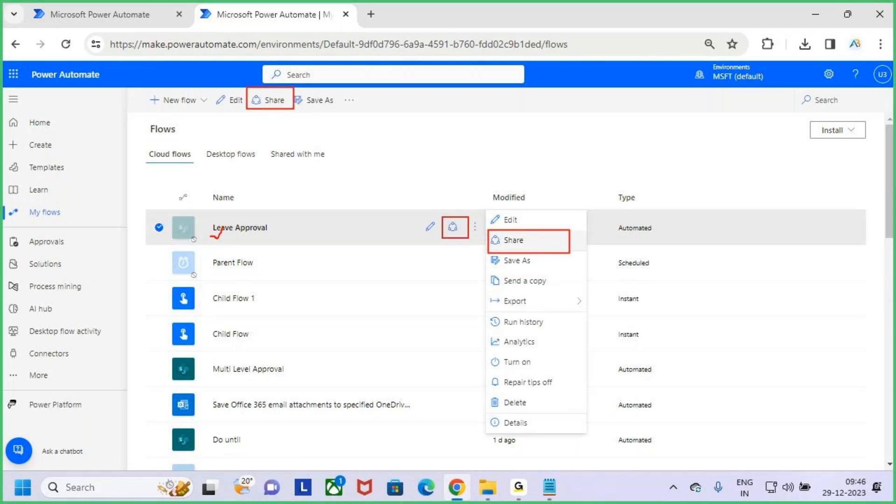
pyautogui.moveTo(493, 204); pyautogui.dragTo(479, 227)
pyautogui.moveTo(546, 238); pyautogui.dragTo(582, 191)
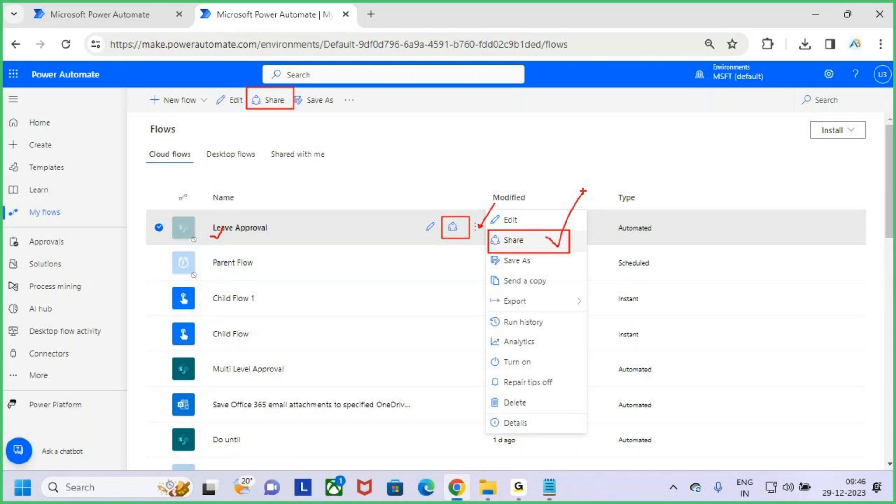
pyautogui.press('Escape')
pyautogui.click(316, 234)
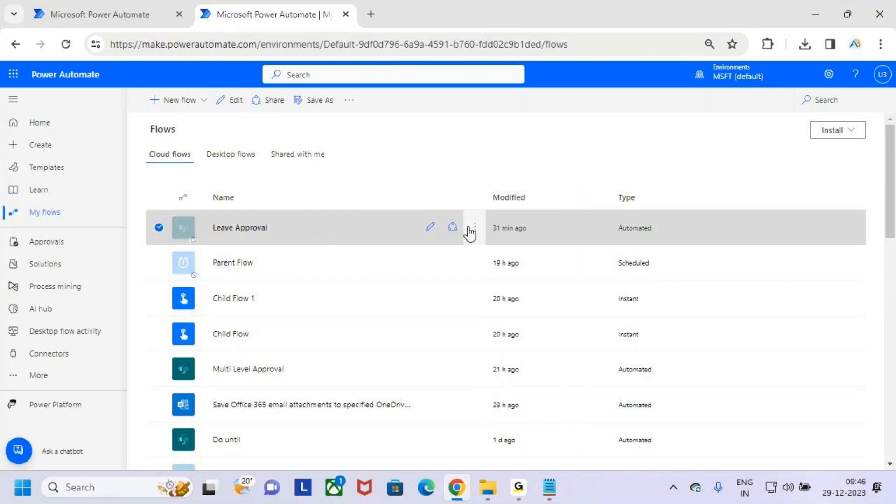
# Step: Share Leave Approval with a first user found by typing 'user', confirming the connections prompt
pyautogui.click(452, 229)
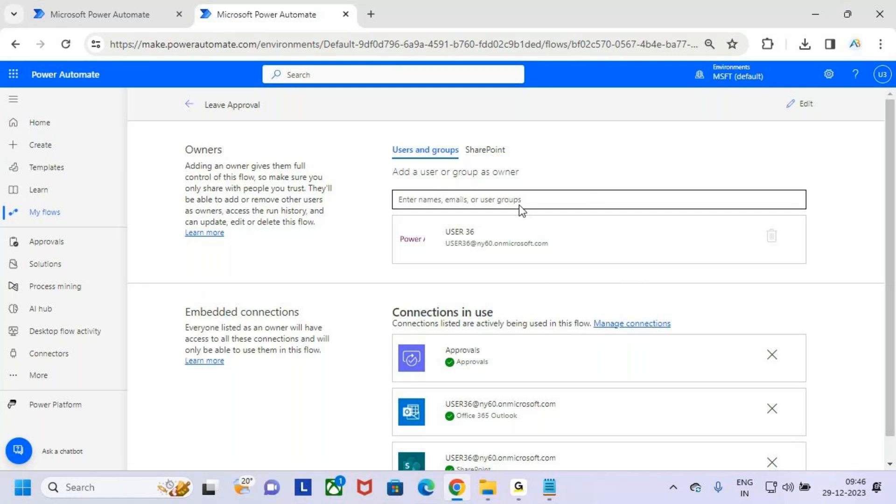
pyautogui.hotkey('ctrl', '2')
pyautogui.moveTo(393, 184); pyautogui.dragTo(595, 217)
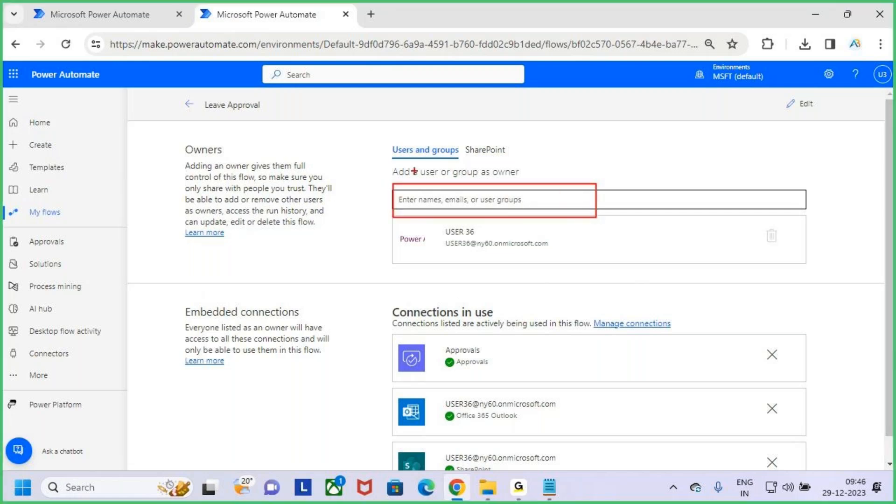
pyautogui.moveTo(400, 155); pyautogui.dragTo(499, 168)
pyautogui.press('Escape')
pyautogui.click(480, 200)
pyautogui.write('u')
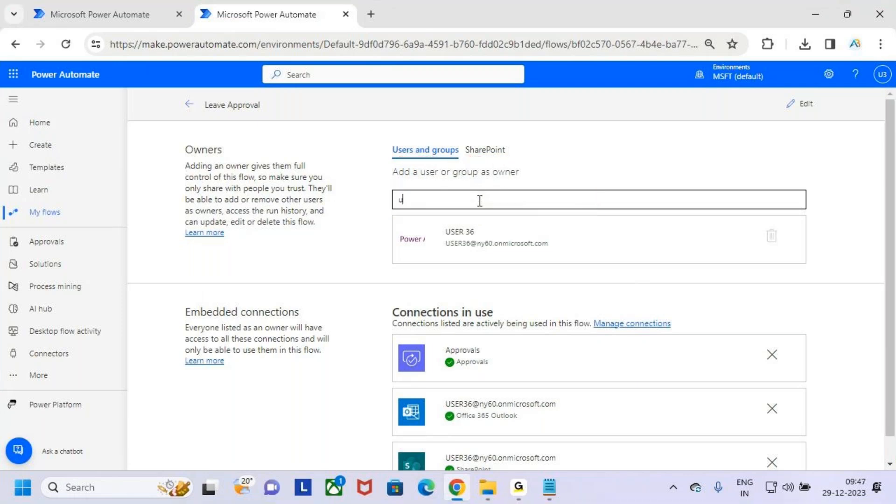
pyautogui.write('ser')
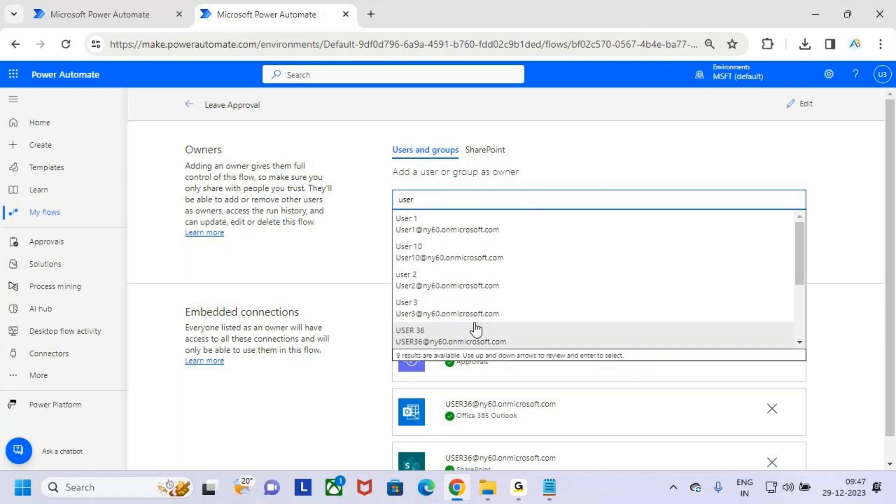
pyautogui.scroll(-3, 466, 319)
pyautogui.click(472, 285)
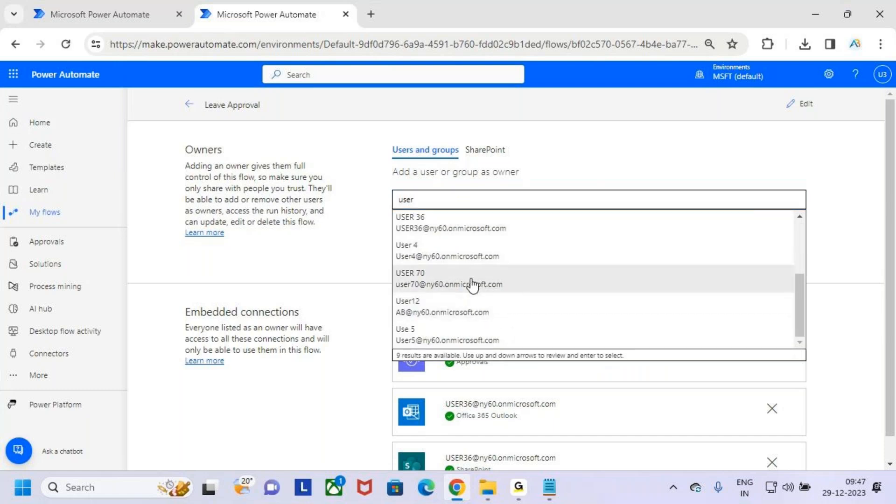
pyautogui.scroll(-1, 433, 311)
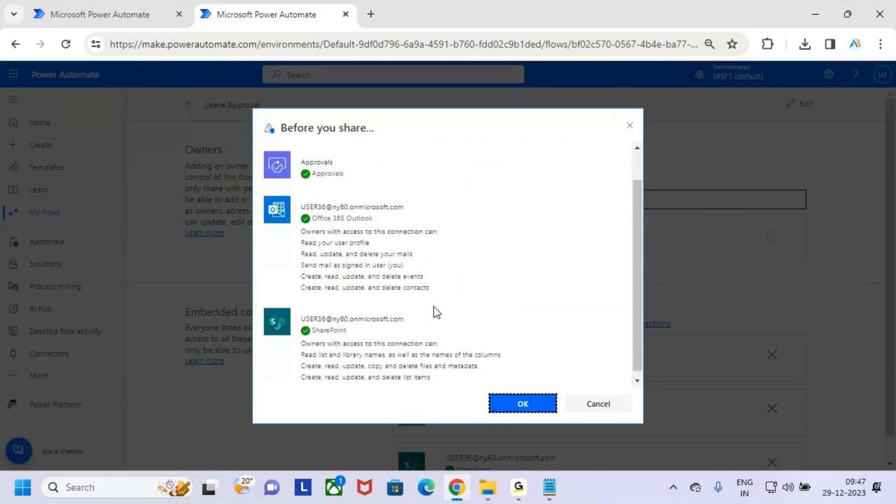
pyautogui.scroll(1, 430, 301)
pyautogui.hotkey('ctrl', '2')
pyautogui.moveTo(299, 221); pyautogui.dragTo(337, 223)
pyautogui.moveTo(304, 249); pyautogui.dragTo(403, 242)
pyautogui.moveTo(310, 369); pyautogui.dragTo(421, 357)
pyautogui.press('Escape')
pyautogui.click(519, 403)
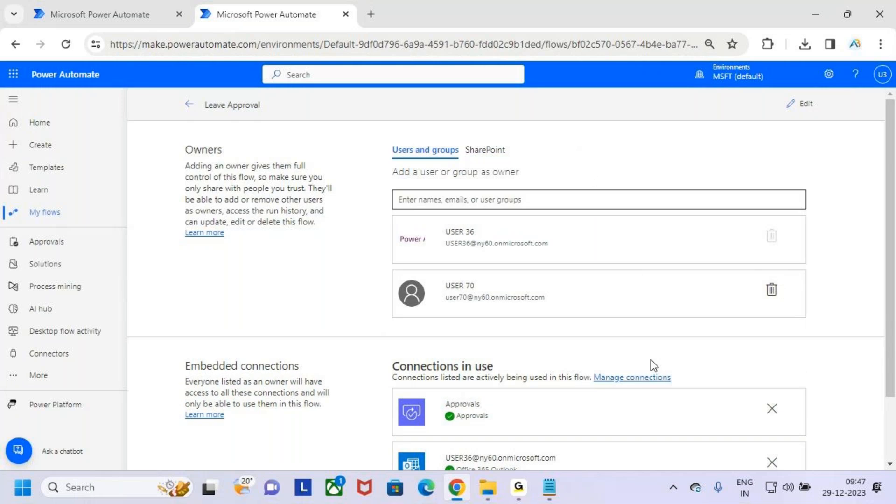
# Step: Add a second user found by typing 'use' as another owner and confirm
pyautogui.hotkey('ctrl', '2')
pyautogui.moveTo(428, 278)
pyautogui.mouseDown()
pyautogui.moveTo(548, 306)
pyautogui.moveTo(566, 261)
pyautogui.mouseUp()
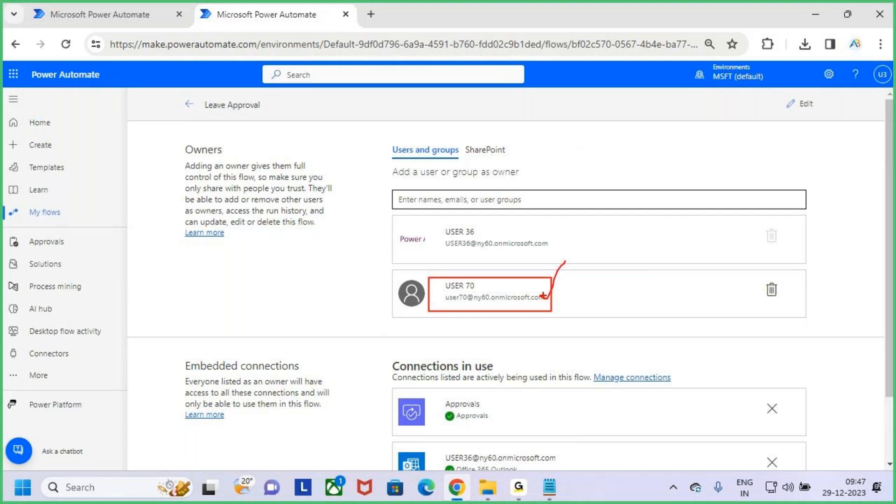
pyautogui.moveTo(549, 300); pyautogui.dragTo(564, 270)
pyautogui.moveTo(458, 305); pyautogui.dragTo(506, 302)
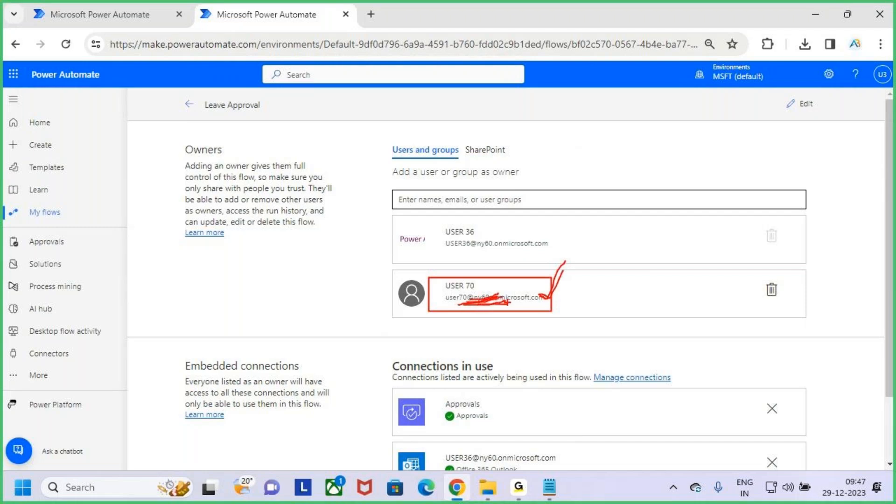
pyautogui.press('Escape')
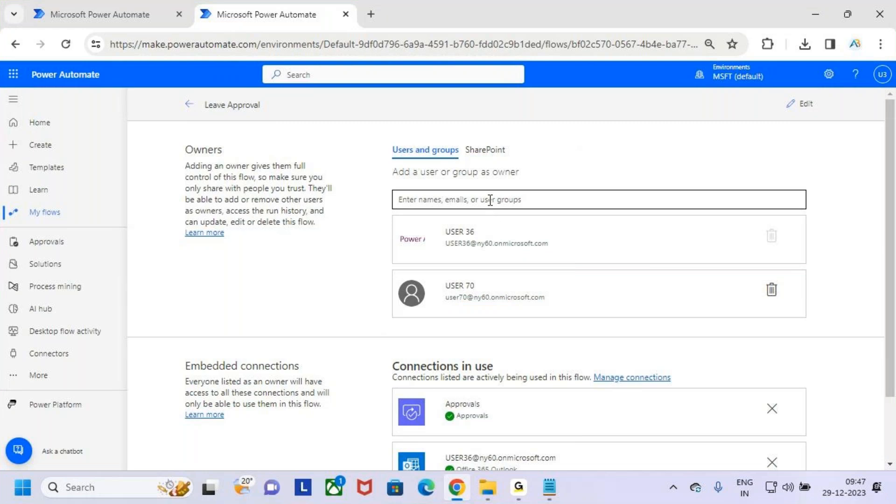
pyautogui.write('user')
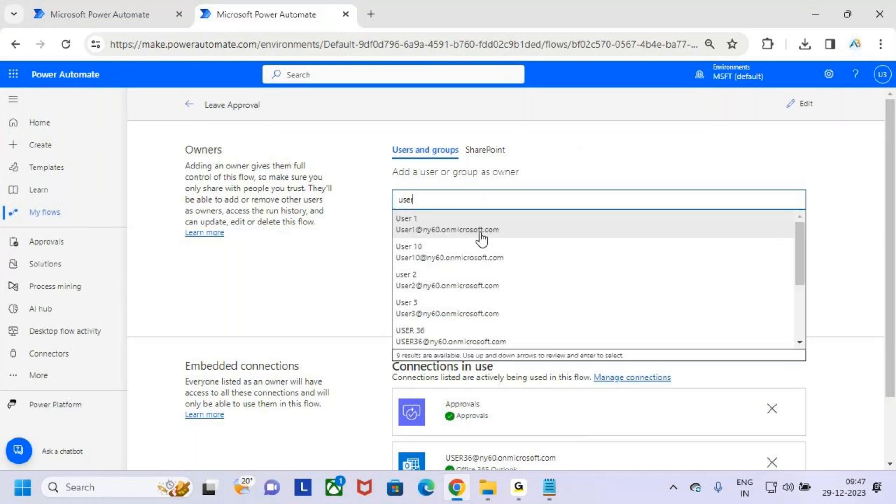
pyautogui.click(481, 233)
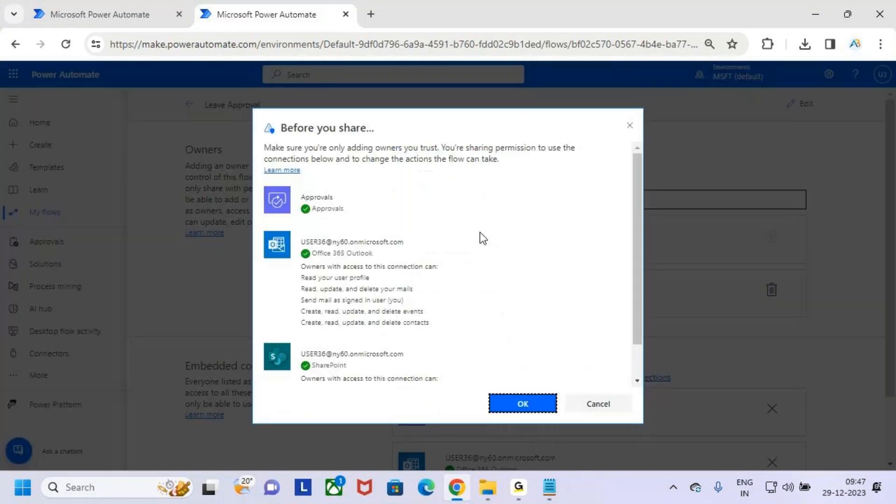
pyautogui.click(522, 404)
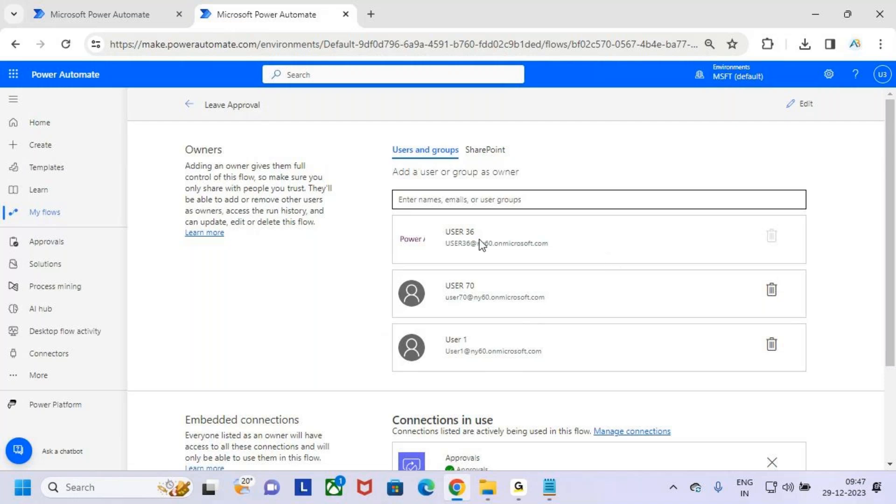
# Step: Go back from Leave Approval's details to the Cloud flows list, now led by Parent Flow
pyautogui.moveTo(451, 244); pyautogui.dragTo(597, 250)
pyautogui.click(601, 247)
pyautogui.scroll(-3, 510, 330)
pyautogui.scroll(3, 513, 334)
pyautogui.click(188, 105)
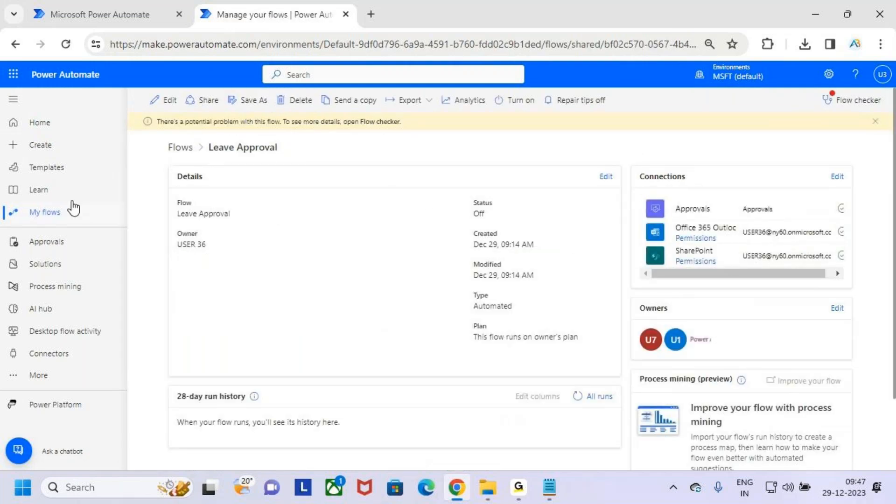
pyautogui.click(71, 216)
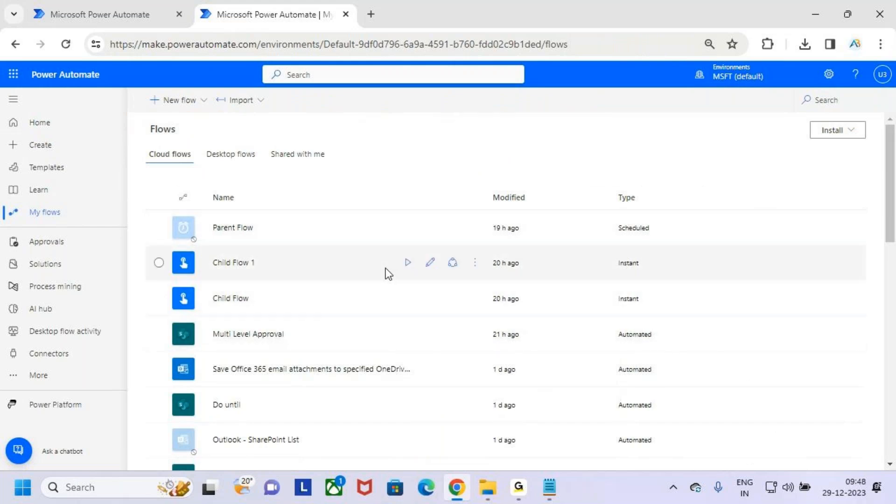
# Step: Draw on-screen annotations over the Cloud flows list and its navigation tabs
pyautogui.hotkey('ctrl', '2')
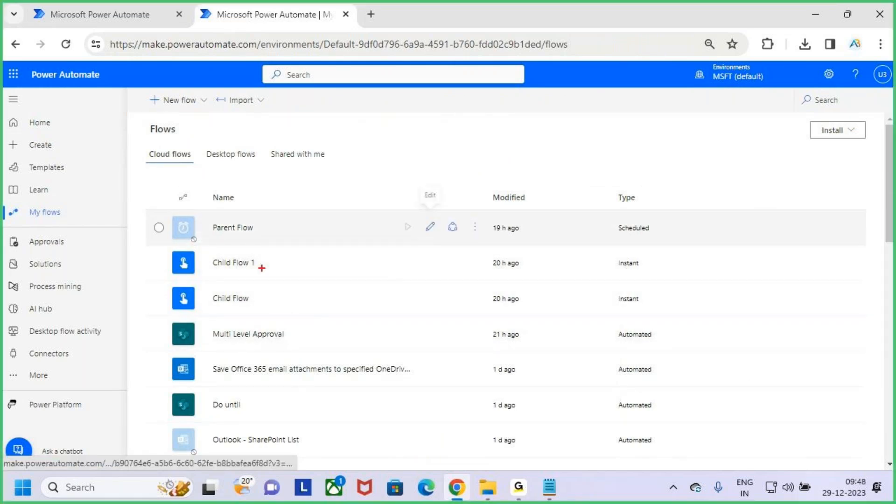
pyautogui.moveTo(200, 202); pyautogui.dragTo(542, 393)
pyautogui.moveTo(139, 142); pyautogui.dragTo(205, 167)
pyautogui.moveTo(174, 115); pyautogui.dragTo(174, 156)
pyautogui.moveTo(163, 143); pyautogui.dragTo(175, 157)
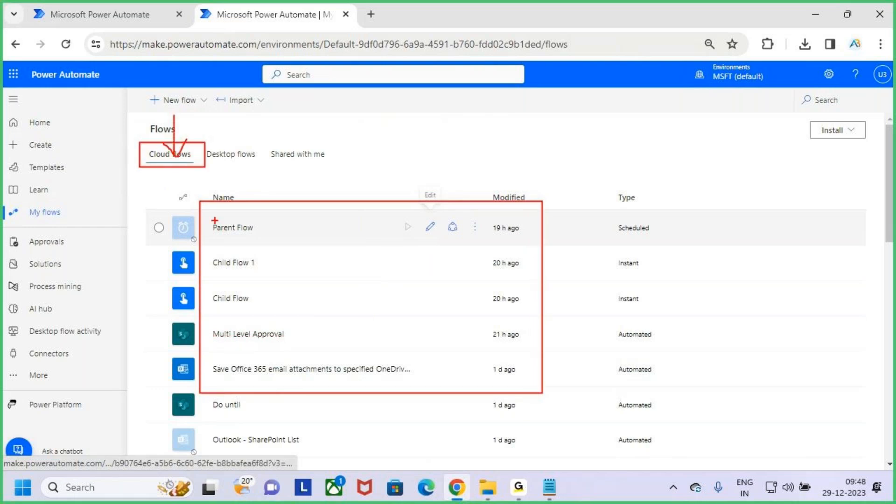
pyautogui.moveTo(201, 202); pyautogui.dragTo(543, 401)
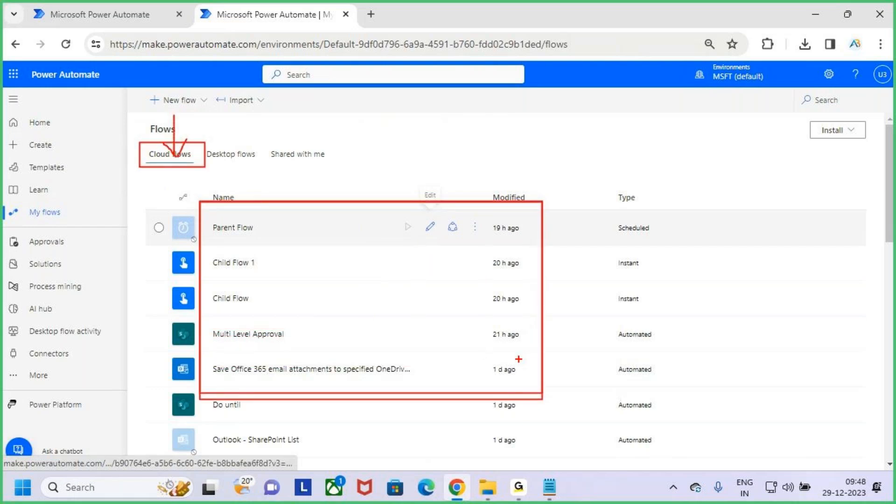
pyautogui.press('Escape')
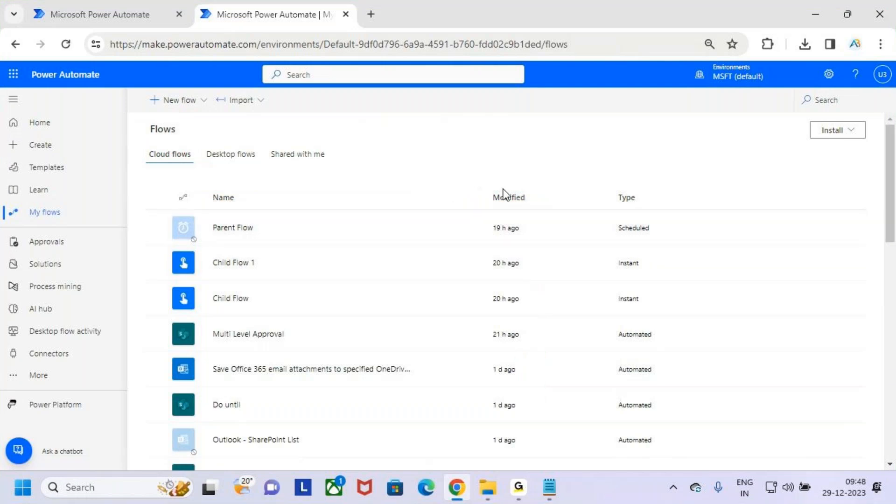
pyautogui.hotkey('ctrl', '2')
pyautogui.moveTo(258, 143); pyautogui.dragTo(349, 180)
pyautogui.moveTo(284, 112)
pyautogui.mouseDown()
pyautogui.moveTo(289, 140)
pyautogui.moveTo(300, 113)
pyautogui.mouseUp()
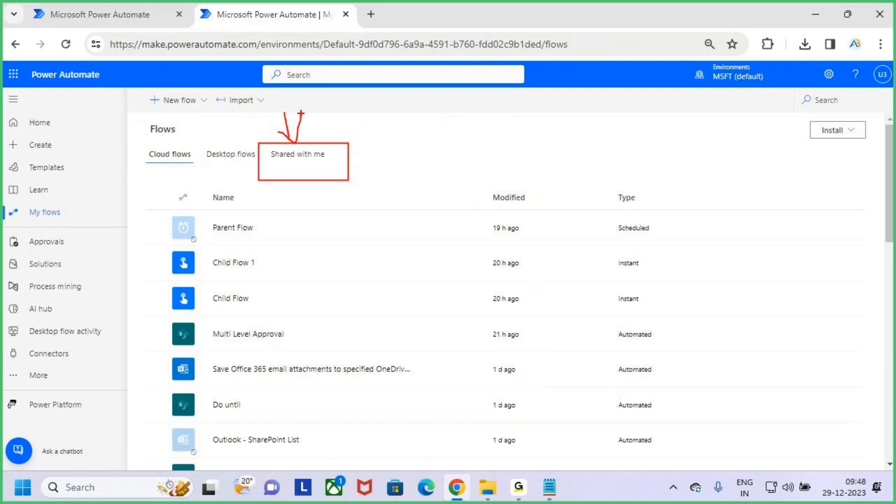
pyautogui.press('Escape')
# Step: Show Shared with me and box and tick the Leave Approval row as present
pyautogui.click(312, 158)
pyautogui.hotkey('ctrl', '2')
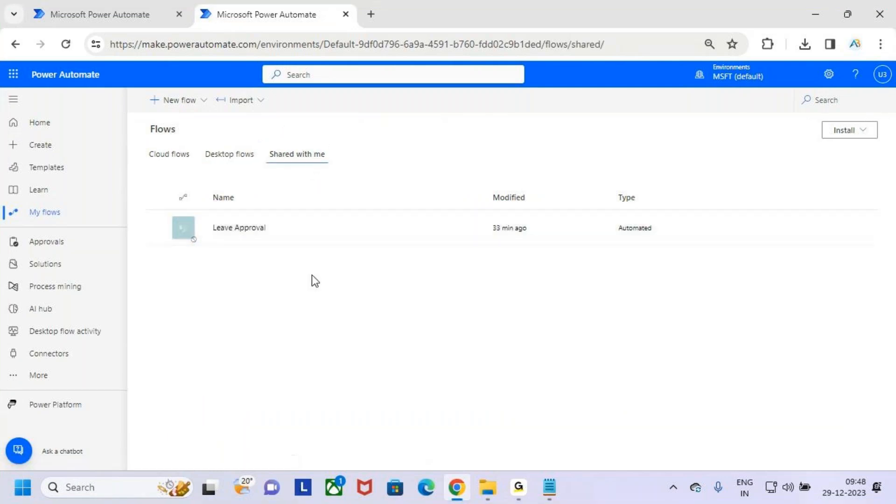
pyautogui.moveTo(191, 209); pyautogui.dragTo(299, 248)
pyautogui.moveTo(265, 144)
pyautogui.mouseDown()
pyautogui.moveTo(324, 167)
pyautogui.moveTo(384, 157)
pyautogui.mouseUp()
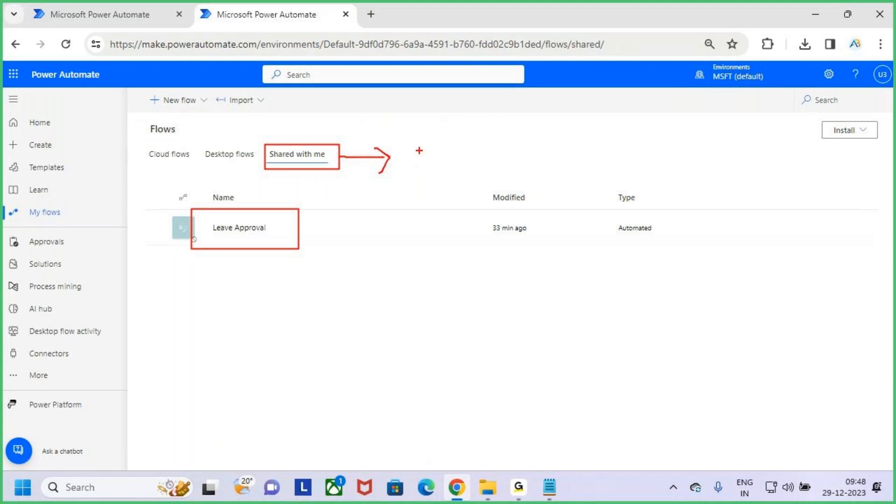
pyautogui.moveTo(286, 228); pyautogui.dragTo(303, 209)
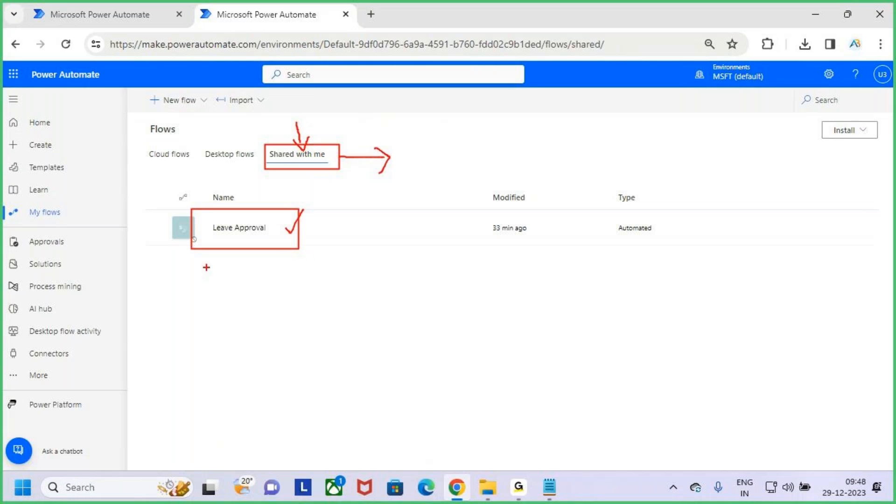
pyautogui.moveTo(211, 256); pyautogui.dragTo(289, 287)
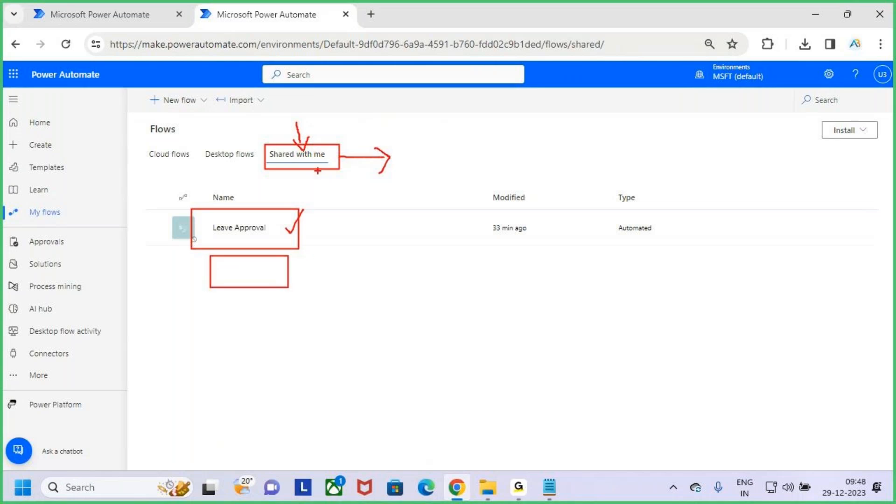
pyautogui.press('e')
pyautogui.moveTo(266, 140); pyautogui.dragTo(342, 167)
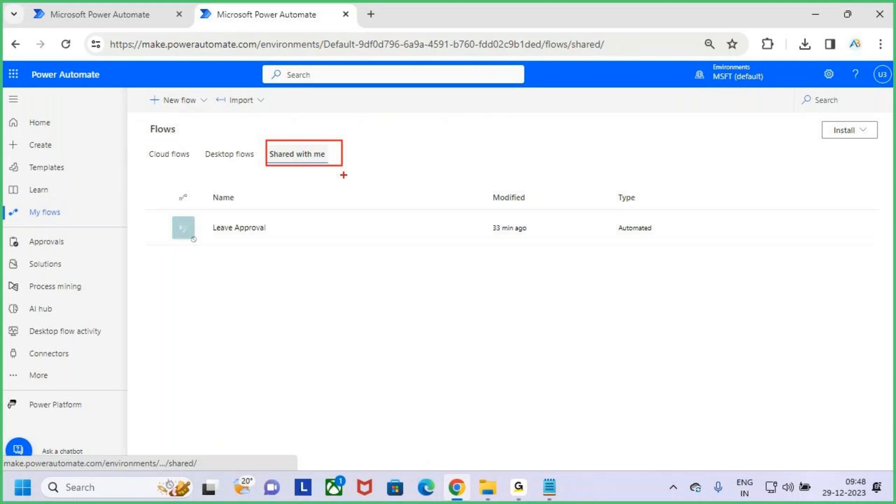
pyautogui.press('Escape')
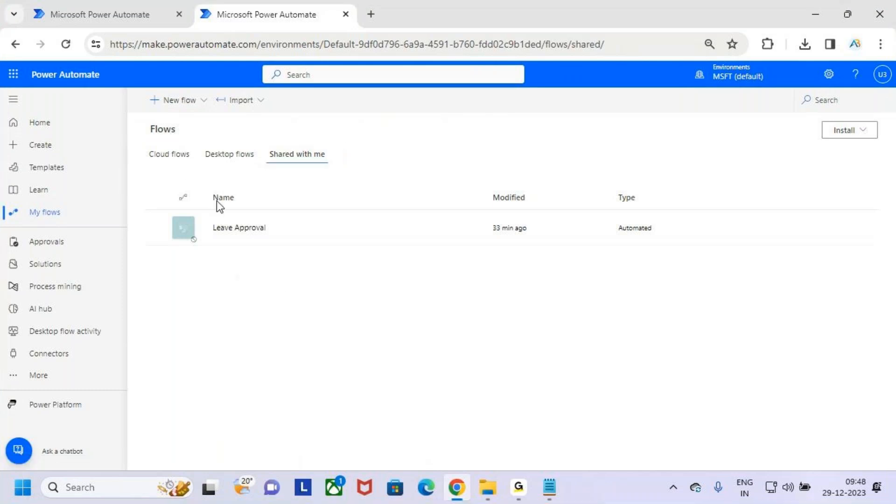
# Step: Contrast your own Cloud flows with Shared with me, marking the empty area below Leave Approval
pyautogui.click(171, 157)
pyautogui.hotkey('ctrl', '2')
pyautogui.moveTo(183, 213)
pyautogui.mouseDown()
pyautogui.moveTo(382, 402)
pyautogui.moveTo(412, 414)
pyautogui.mouseUp()
pyautogui.press('Escape')
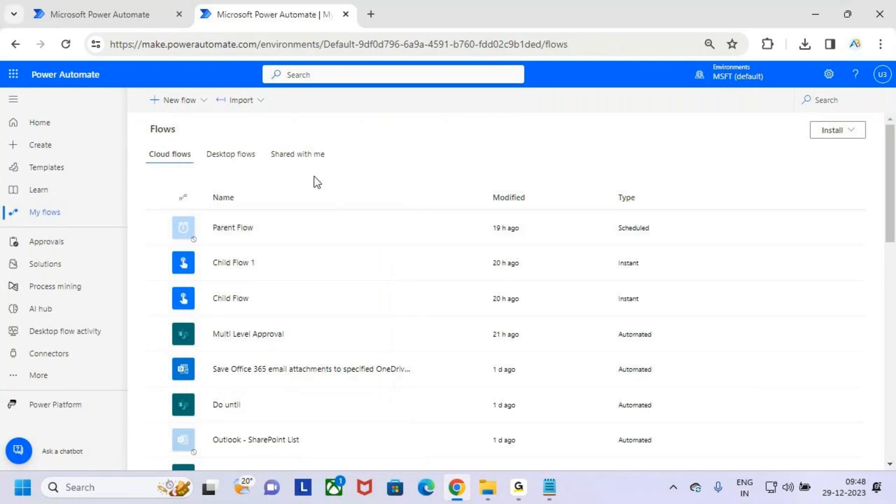
pyautogui.click(312, 155)
pyautogui.hotkey('ctrl', '2')
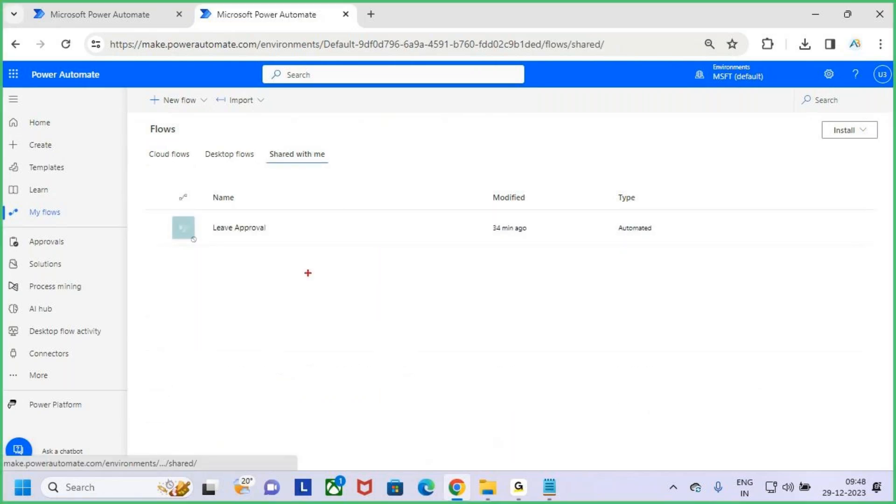
pyautogui.moveTo(175, 254); pyautogui.dragTo(439, 323)
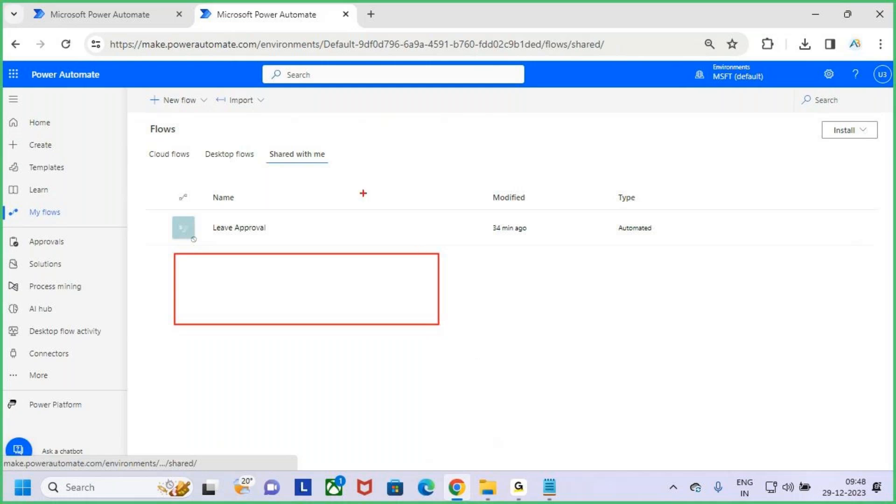
pyautogui.moveTo(269, 166); pyautogui.dragTo(328, 165)
pyautogui.press('Escape')
# Step: Box four of your own flow names, flip to Shared with me, and return to Cloud flows
pyautogui.click(174, 160)
pyautogui.hotkey('ctrl', '2')
pyautogui.moveTo(182, 200); pyautogui.dragTo(361, 356)
pyautogui.press('Escape')
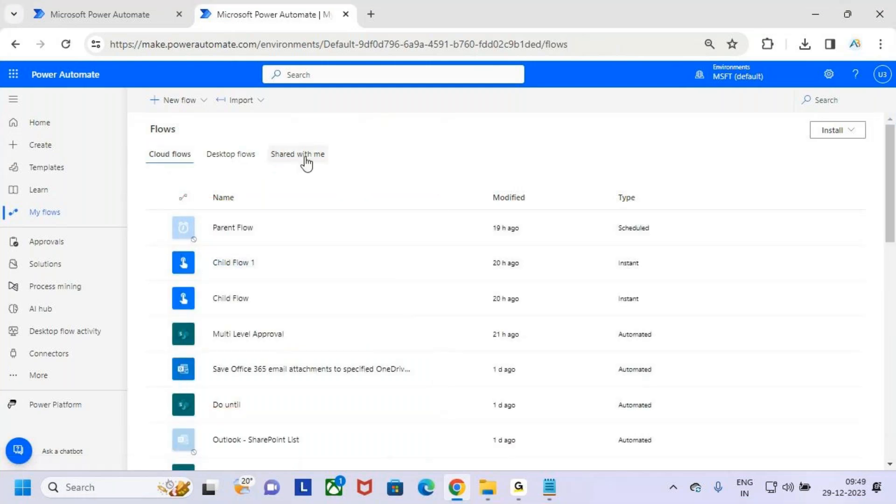
pyautogui.click(305, 158)
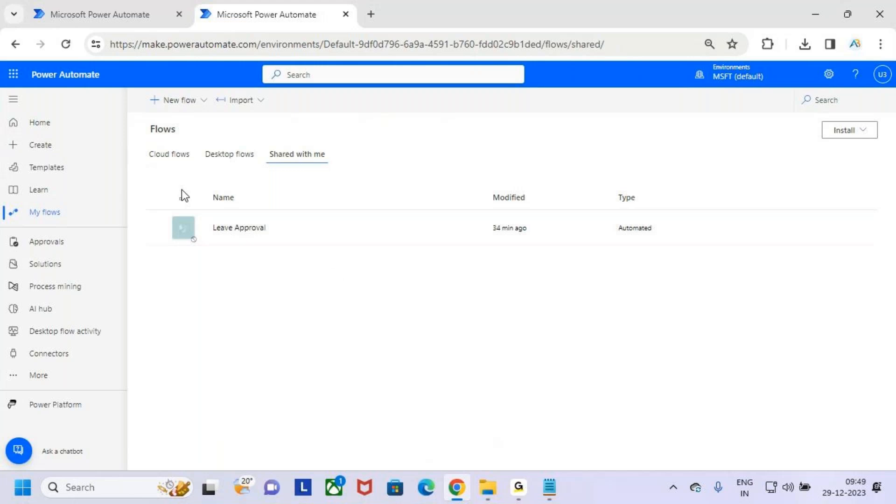
pyautogui.click(171, 157)
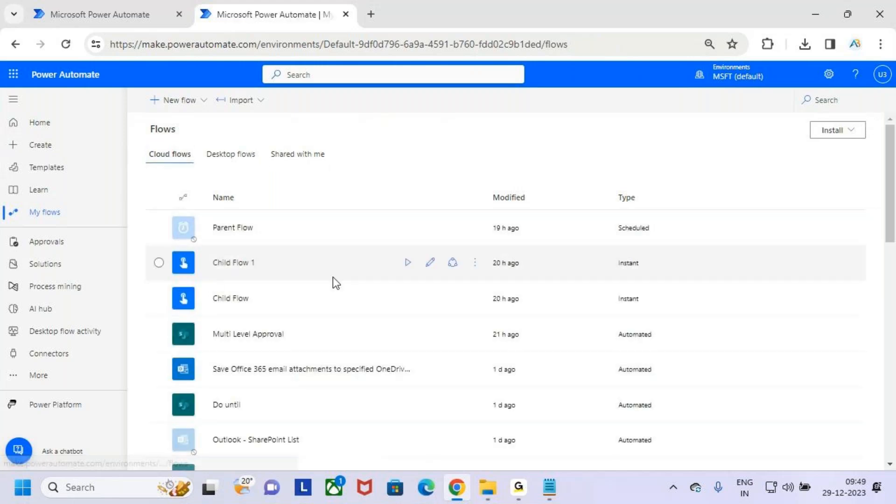
# Step: Open Multi Level Approval's sharing pane and then its details page, then reveal the Notepad notes
pyautogui.click(366, 339)
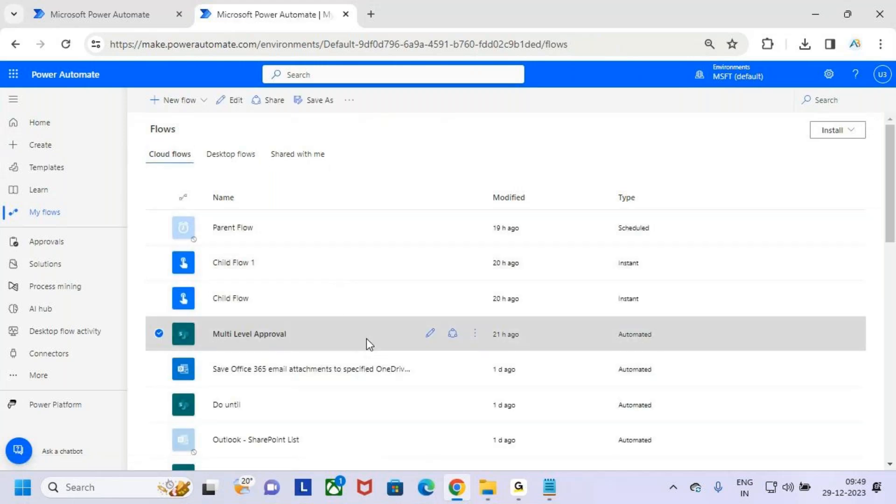
pyautogui.click(264, 106)
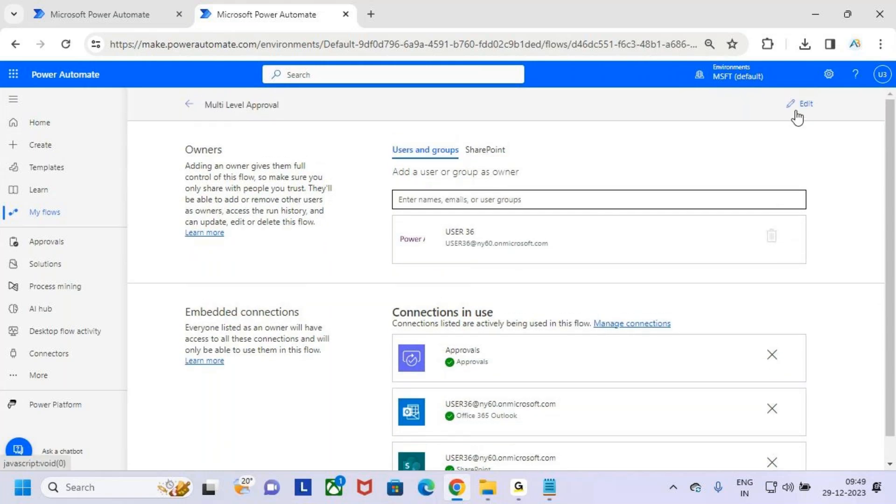
pyautogui.click(189, 105)
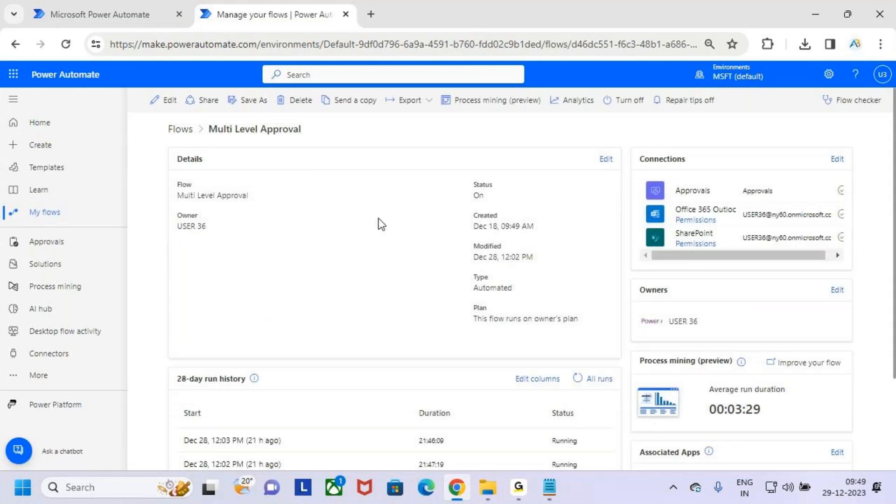
pyautogui.click(818, 13)
pyautogui.click(279, 247)
pyautogui.scroll(-1, 281, 251)
pyautogui.scroll(3, 281, 251)
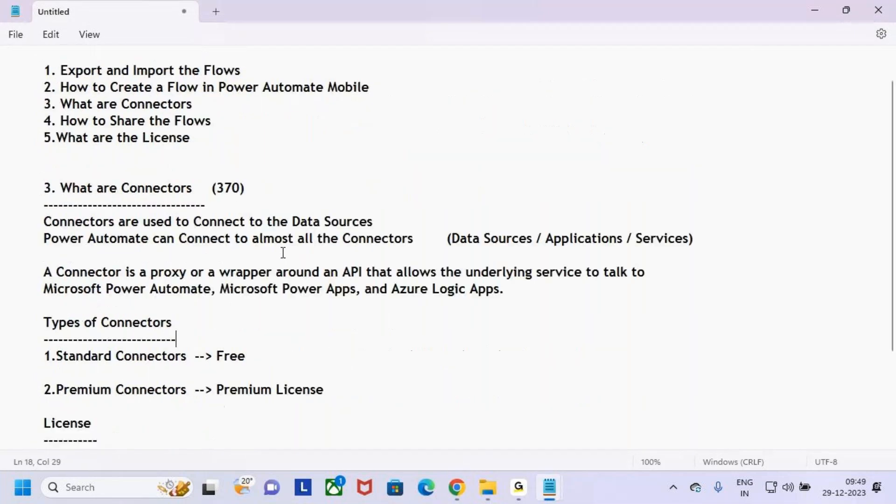
pyautogui.moveTo(60, 82); pyautogui.dragTo(234, 82)
pyautogui.moveTo(110, 99); pyautogui.dragTo(308, 99)
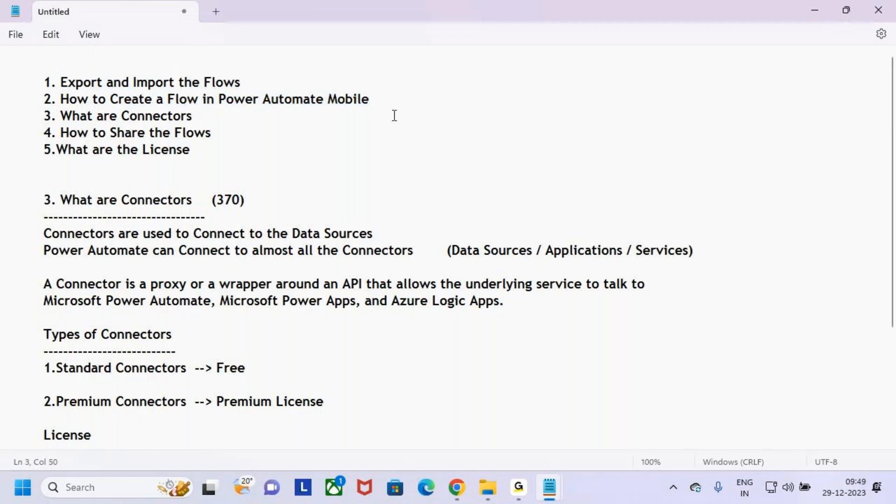
pyautogui.moveTo(71, 116); pyautogui.dragTo(235, 116)
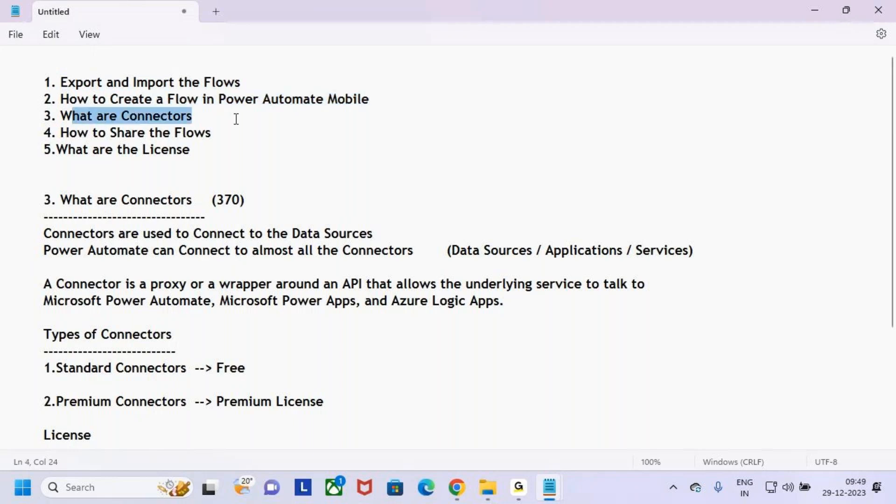
pyautogui.moveTo(224, 182); pyautogui.dragTo(155, 286)
pyautogui.click(281, 234)
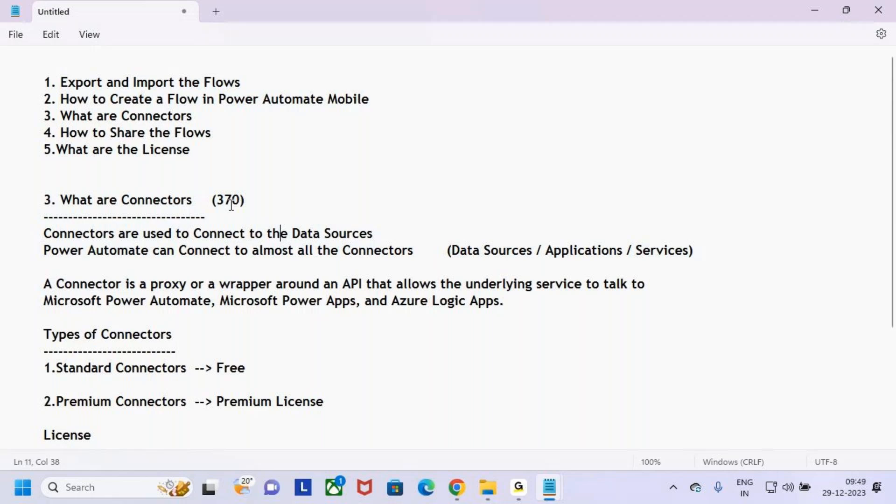
pyautogui.moveTo(213, 200); pyautogui.dragTo(284, 202)
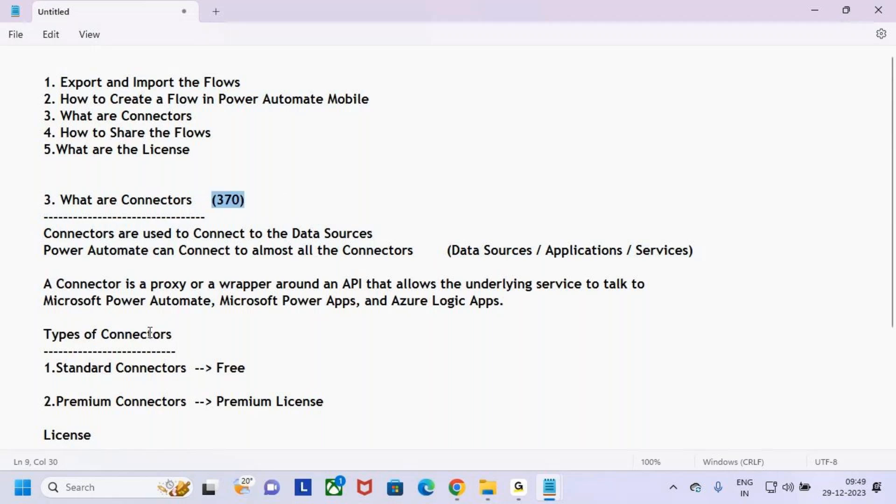
pyautogui.moveTo(38, 336); pyautogui.dragTo(237, 353)
pyautogui.scroll(-3, 296, 337)
pyautogui.click(72, 265)
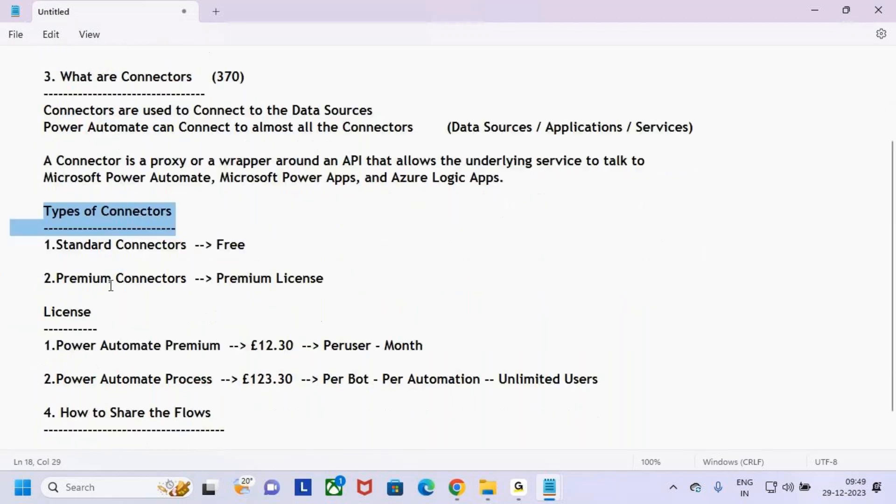
pyautogui.tripleClick(72, 250)
pyautogui.tripleClick(73, 282)
pyautogui.click(155, 306)
pyautogui.moveTo(51, 246); pyautogui.dragTo(132, 246)
pyautogui.moveTo(230, 248); pyautogui.dragTo(297, 246)
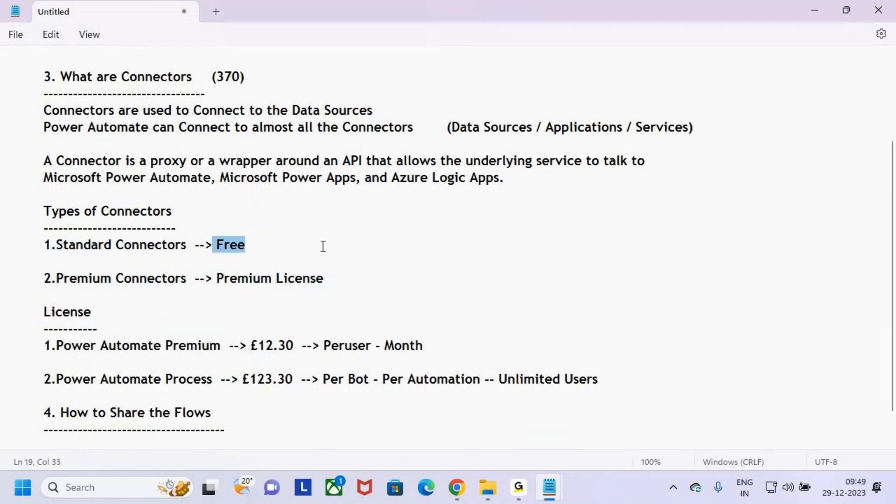
pyautogui.moveTo(44, 280); pyautogui.dragTo(152, 280)
pyautogui.moveTo(216, 279); pyautogui.dragTo(380, 280)
pyautogui.click(379, 280)
pyautogui.scroll(-1, 289, 346)
pyautogui.moveTo(260, 360); pyautogui.dragTo(19, 273)
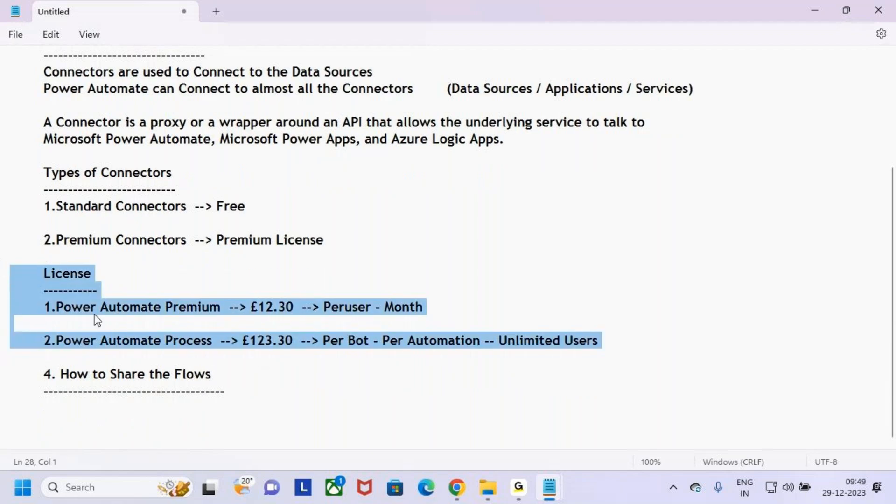
pyautogui.moveTo(117, 307); pyautogui.dragTo(220, 307)
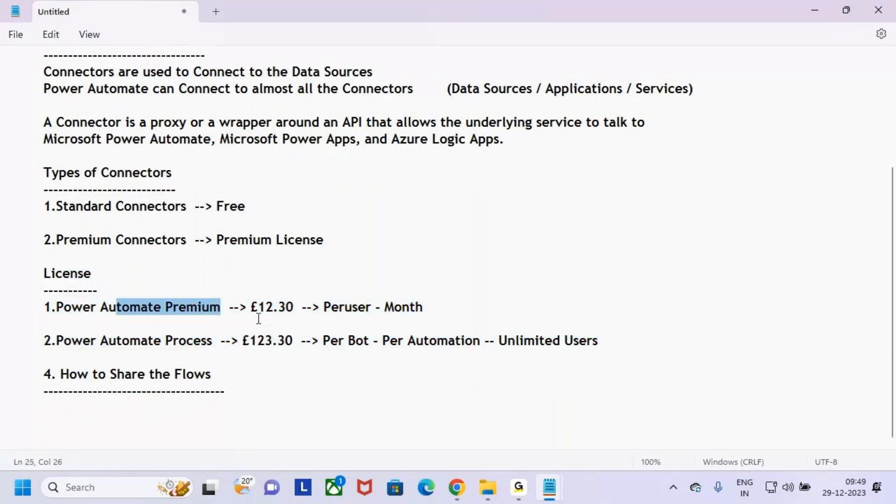
pyautogui.moveTo(140, 340); pyautogui.dragTo(254, 340)
pyautogui.click(297, 359)
pyautogui.moveTo(42, 374); pyautogui.dragTo(261, 390)
pyautogui.click(278, 387)
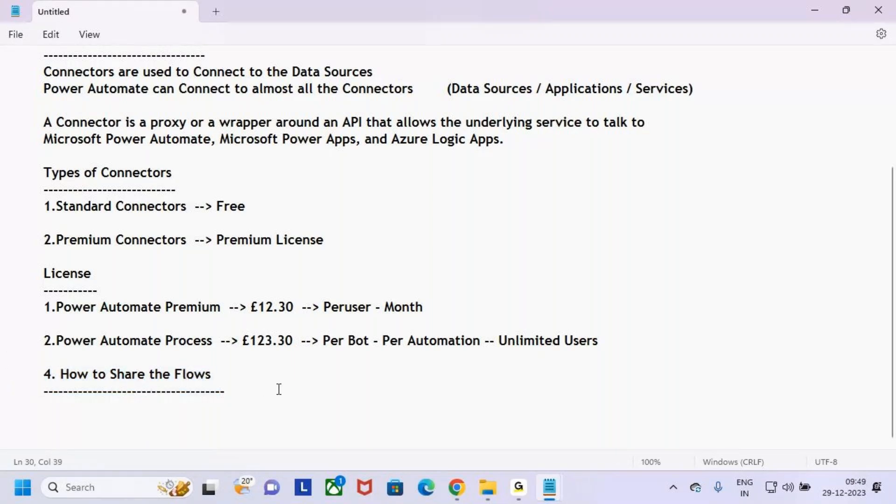
pyautogui.scroll(3, 279, 383)
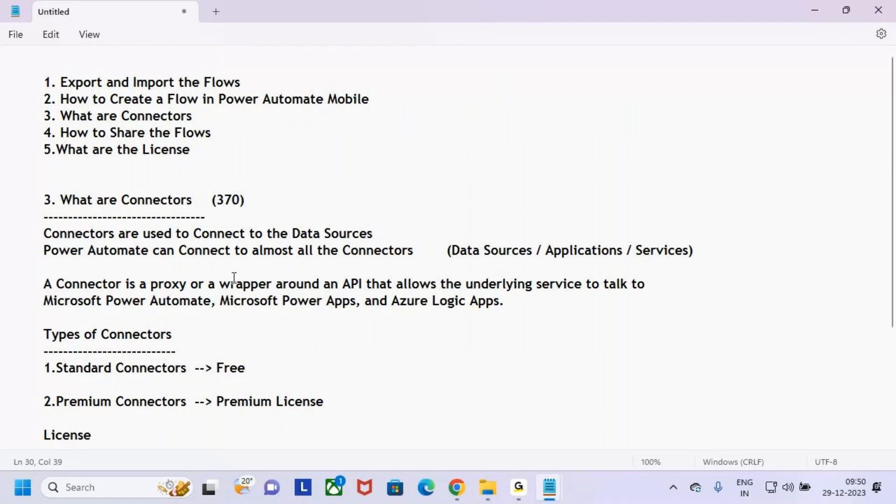
pyautogui.moveTo(191, 150); pyautogui.dragTo(2, 68)
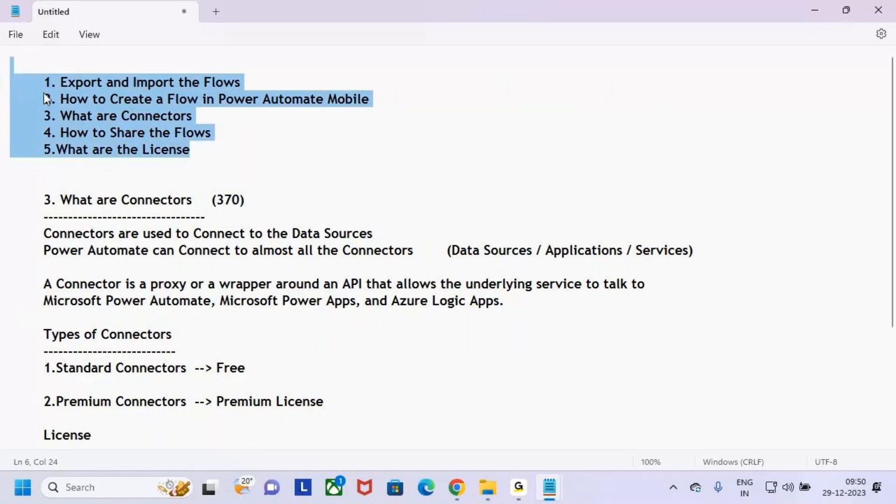
pyautogui.click(240, 161)
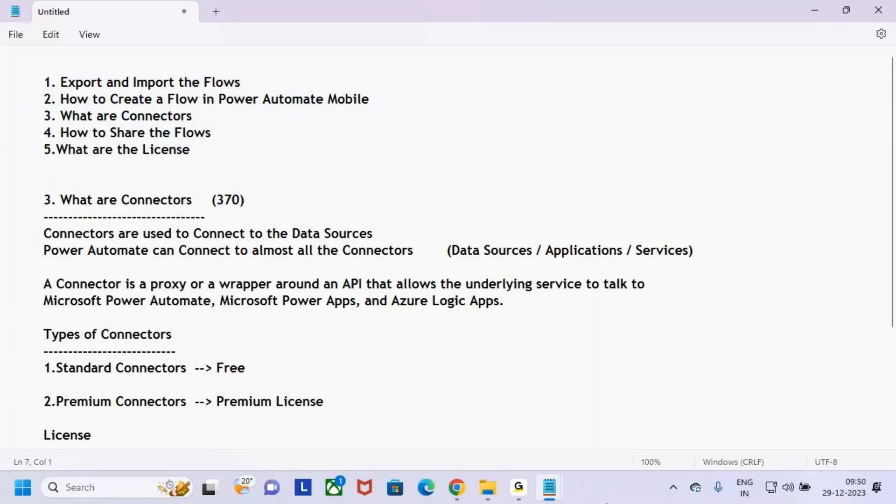
pyautogui.click(518, 487)
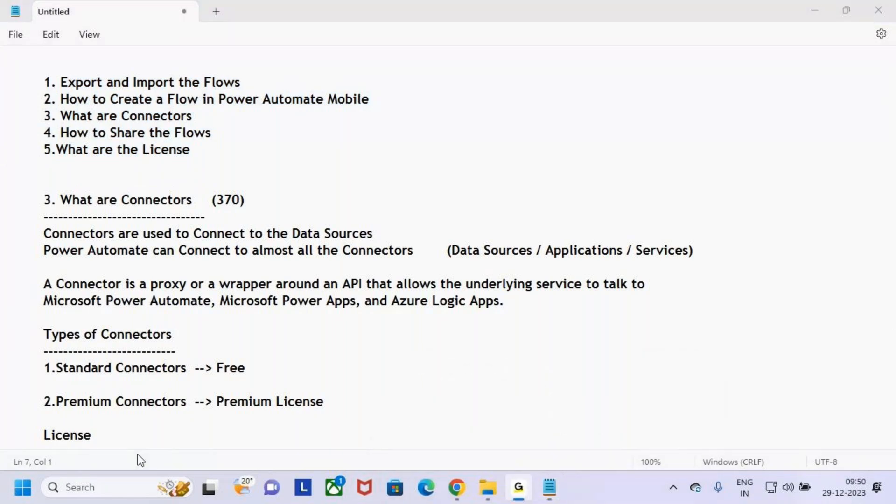